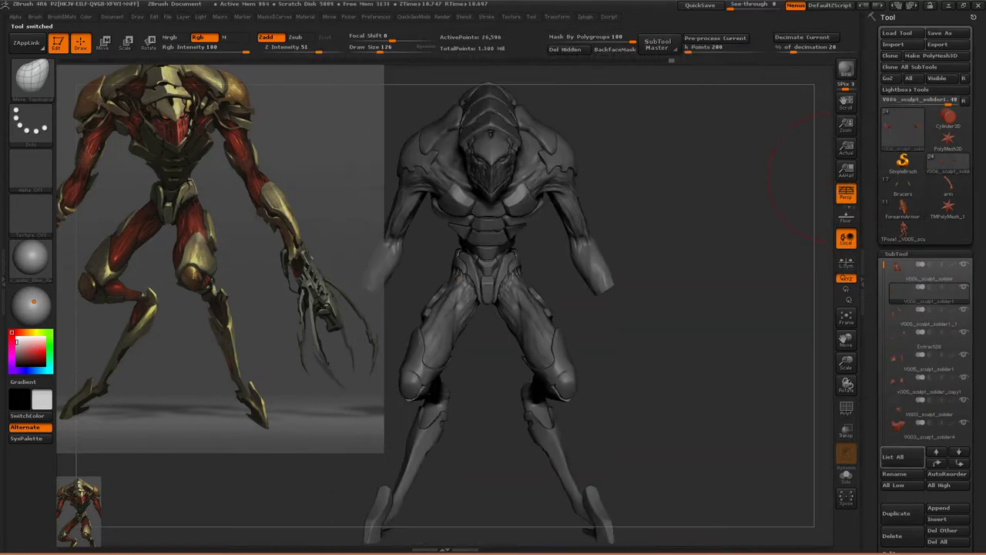
- Append the arm tool to the soldier sculpt as a new subtool
scroll(924, 308, down, 5)
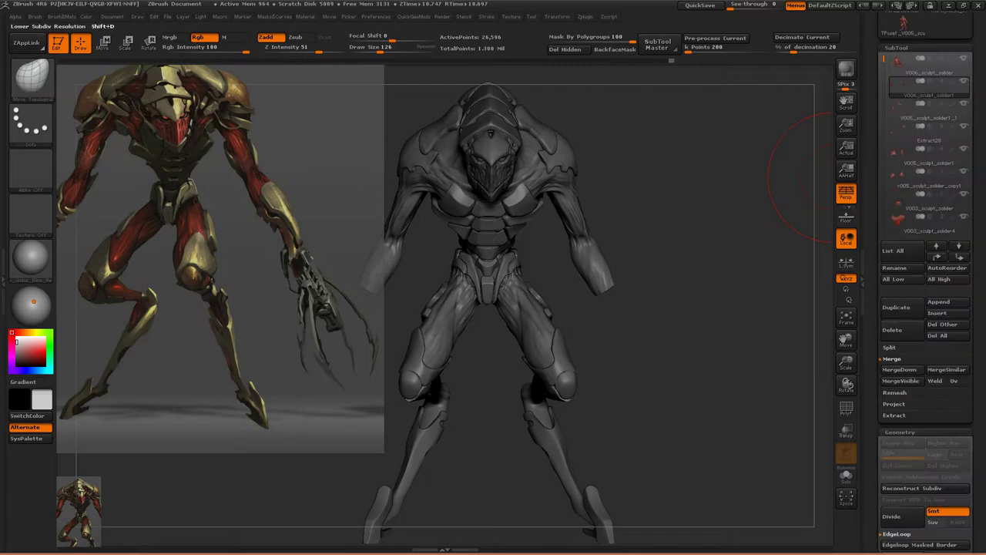
scroll(924, 323, down, 1)
click(938, 308)
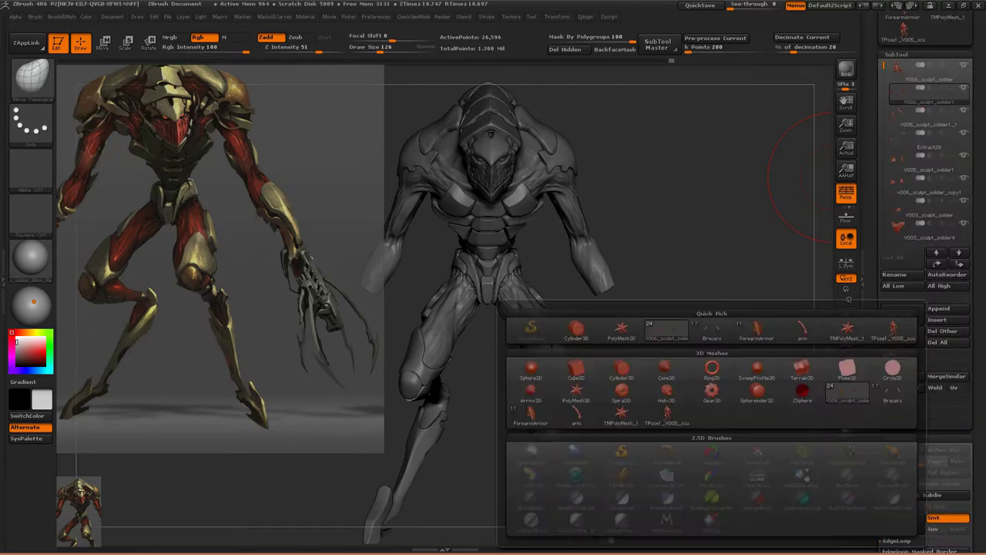
click(802, 330)
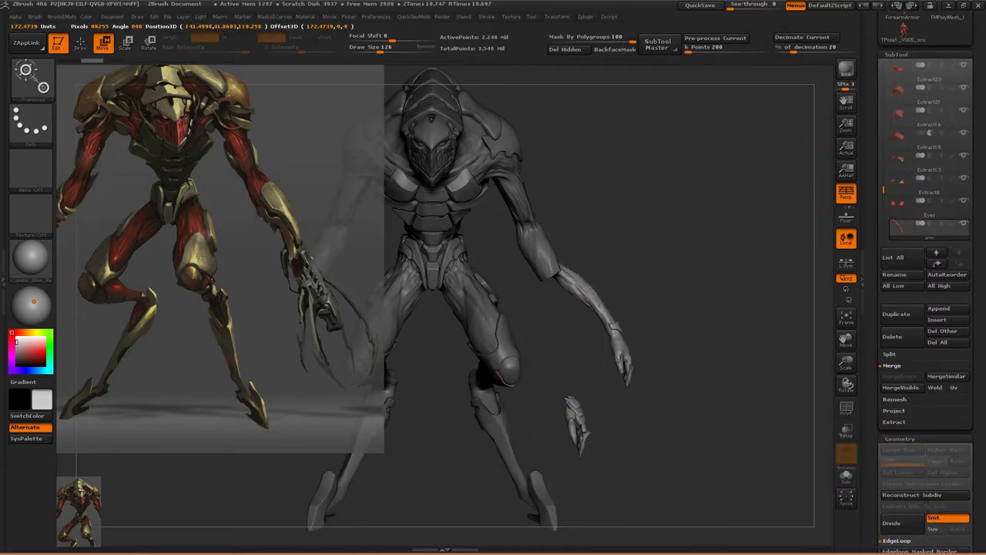
- Transpose the appended arm mesh onto the soldier's arm, then return to a standard sculpt brush
drag(463, 462, 495, 424)
mouse_move(540, 212)
mouse_down()
mouse_move(557, 392)
mouse_move(645, 346)
mouse_move(612, 420)
mouse_up()
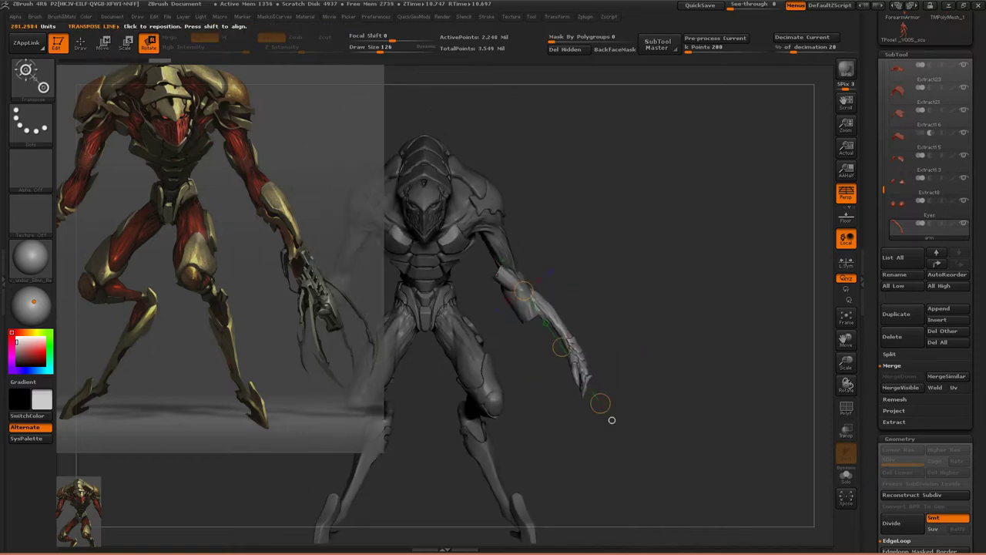
drag(508, 283, 638, 428)
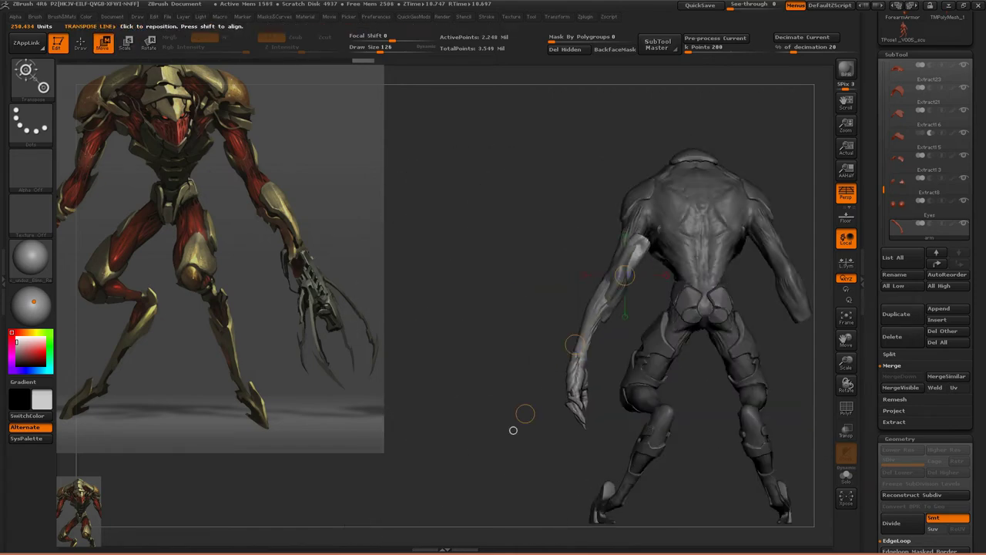
key(b)
click(597, 319)
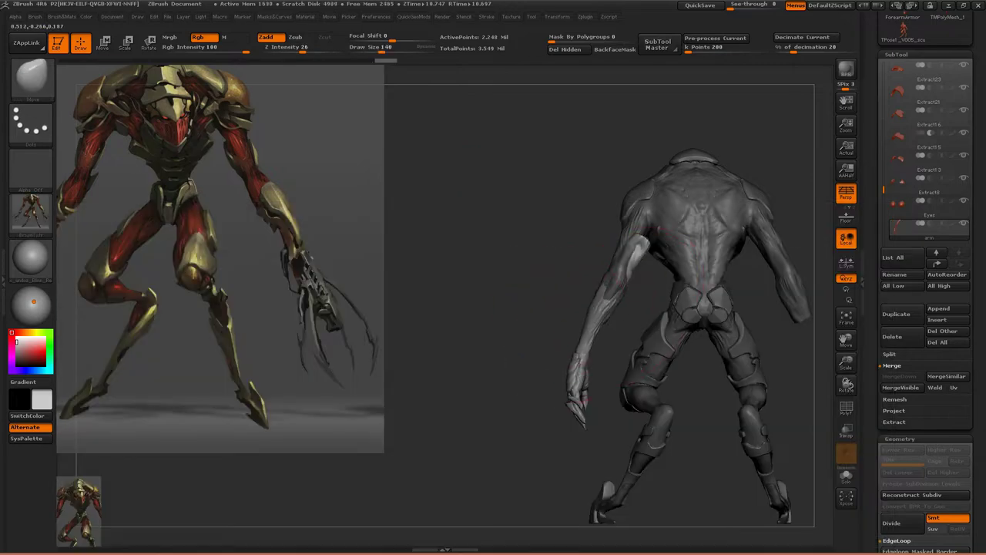
- Inspect the full armoured soldier from several angles and make the arm piece the active subtool
drag(643, 235, 585, 254)
drag(476, 309, 590, 308)
mouse_move(575, 224)
mouse_down()
mouse_move(636, 230)
mouse_move(616, 254)
mouse_move(603, 309)
mouse_move(636, 362)
mouse_move(591, 282)
mouse_move(559, 250)
mouse_move(547, 289)
mouse_move(540, 223)
mouse_move(700, 297)
mouse_move(573, 293)
mouse_move(651, 200)
mouse_move(640, 262)
mouse_move(570, 370)
mouse_move(603, 244)
mouse_move(661, 298)
mouse_move(585, 304)
mouse_up()
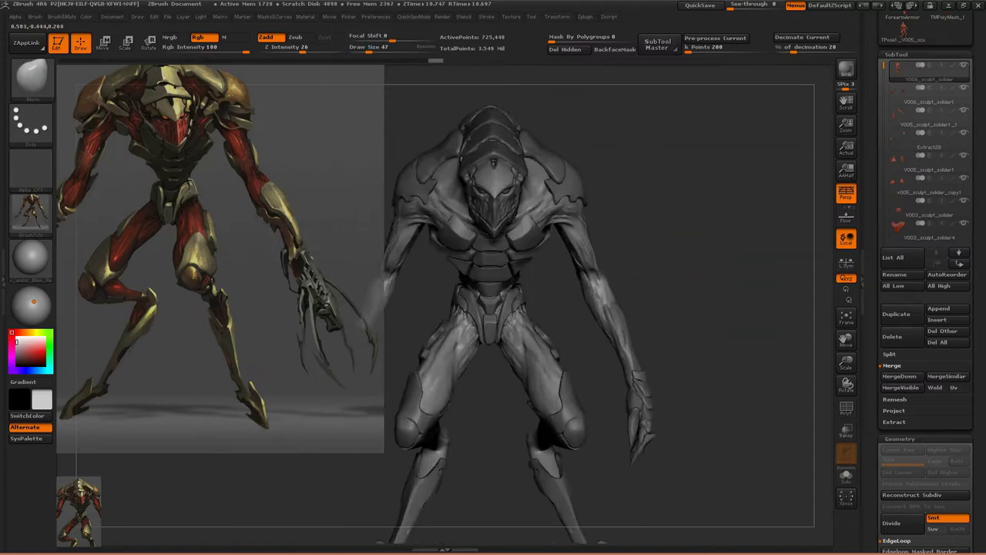
mouse_move(616, 277)
mouse_down()
mouse_move(715, 323)
mouse_move(820, 189)
mouse_up()
key(Up)
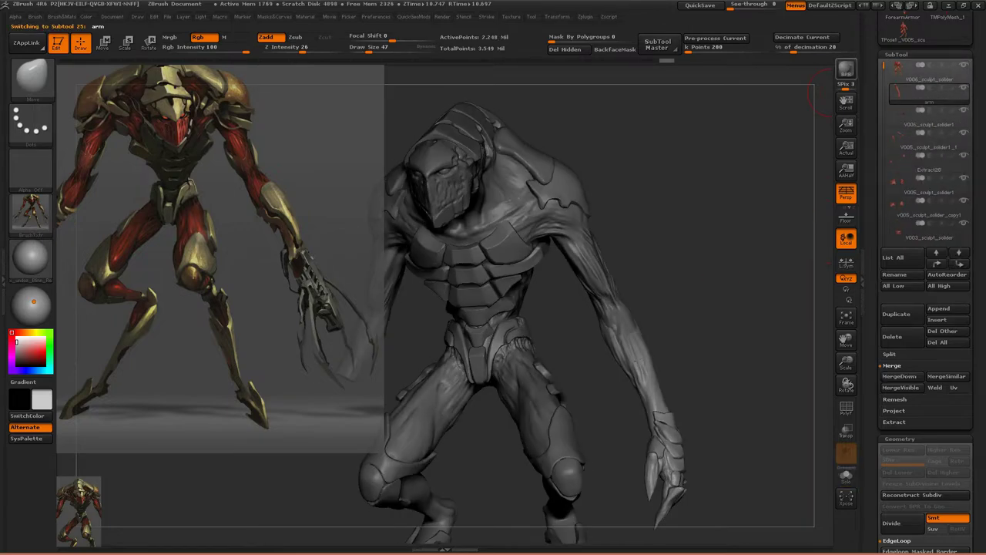
- Frame the figure, solo the arm piece, then make the V006_sculpt_solder body active
key(f)
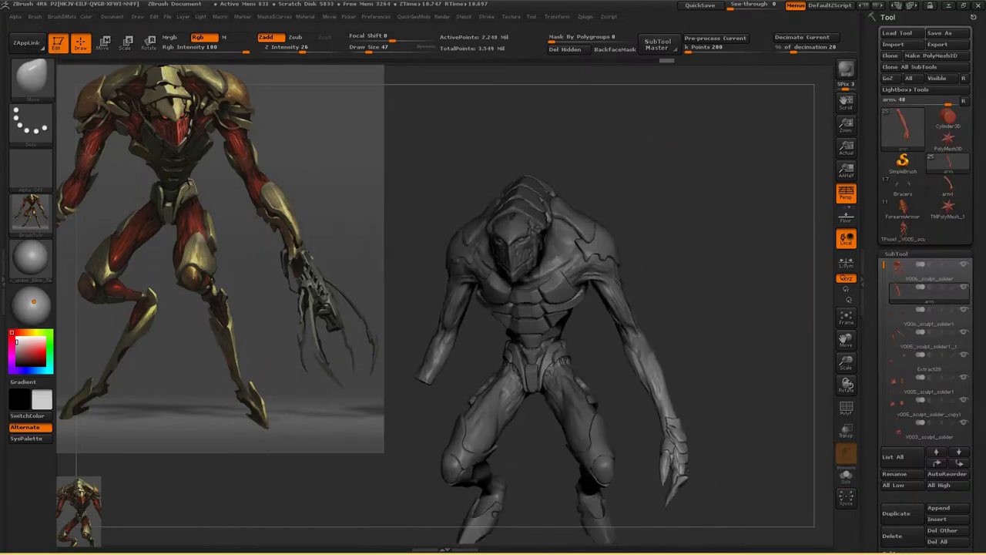
key(Up)
key(shift+ctrl+s)
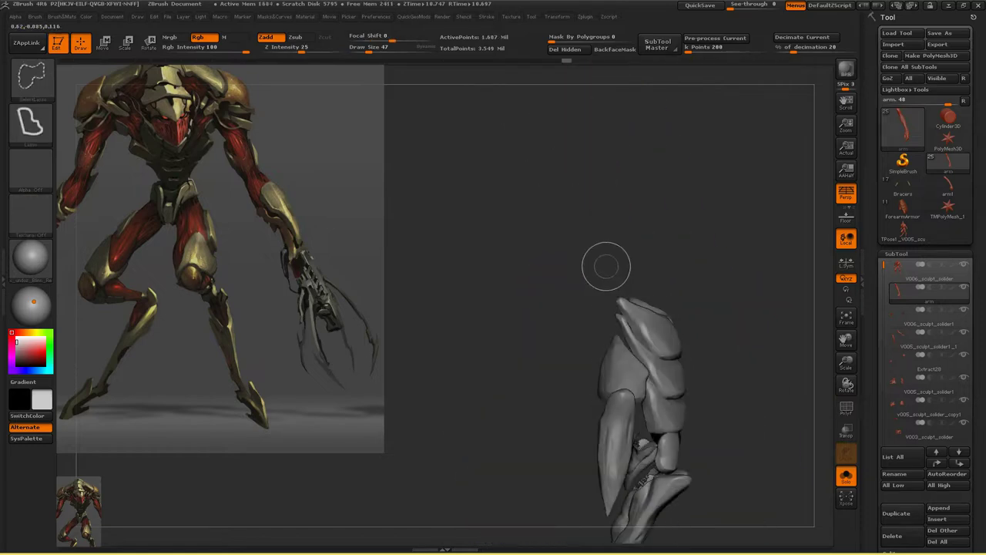
alt+click(694, 308)
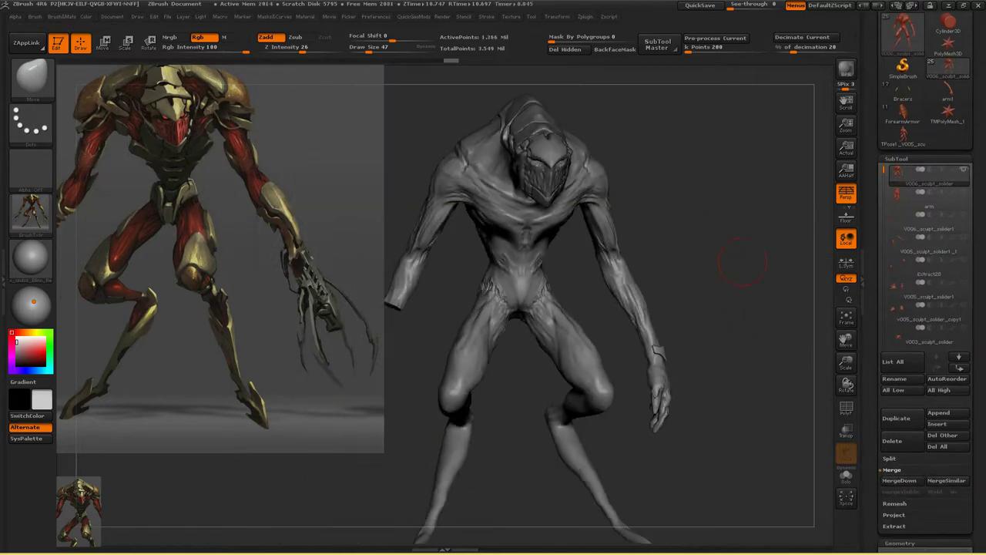
- Review the body's DynaMesh geometry settings, orbit it, and bring up the mirror deformation options
key(space)
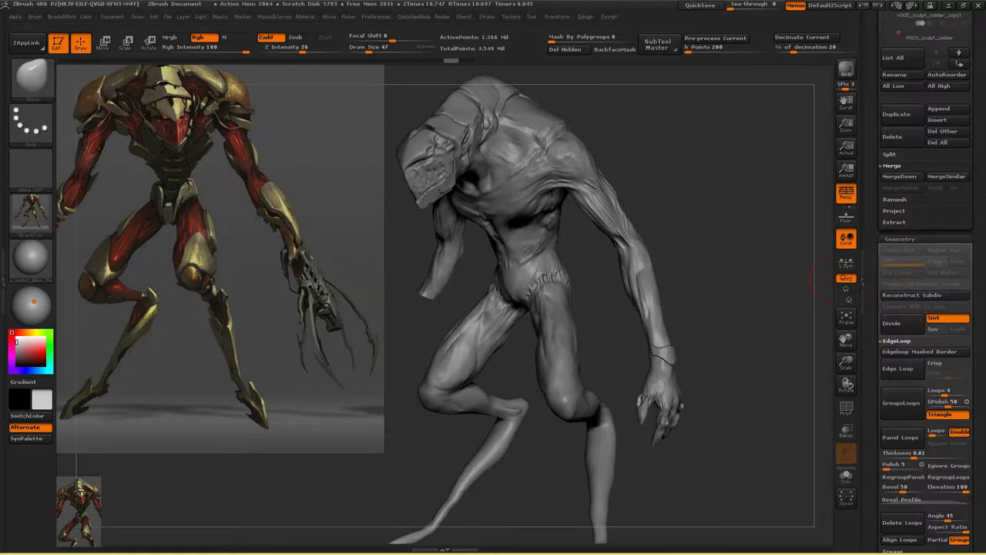
scroll(924, 285, up, 10)
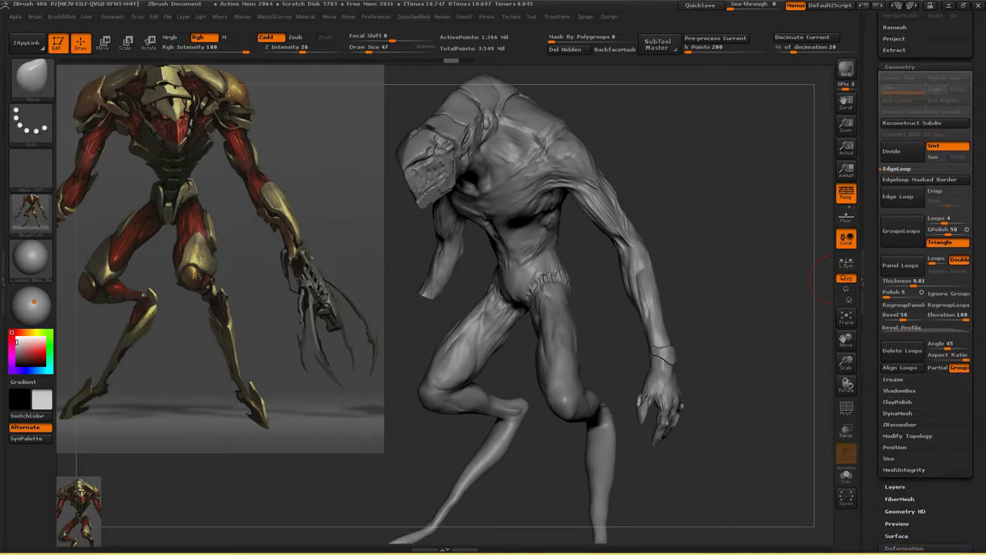
scroll(898, 201, down, 10)
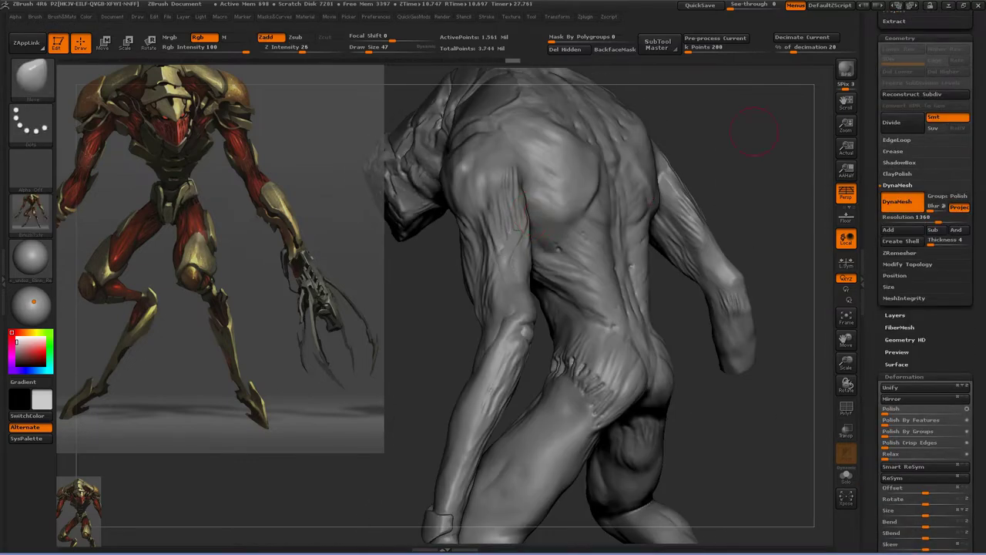
drag(771, 385, 462, 271)
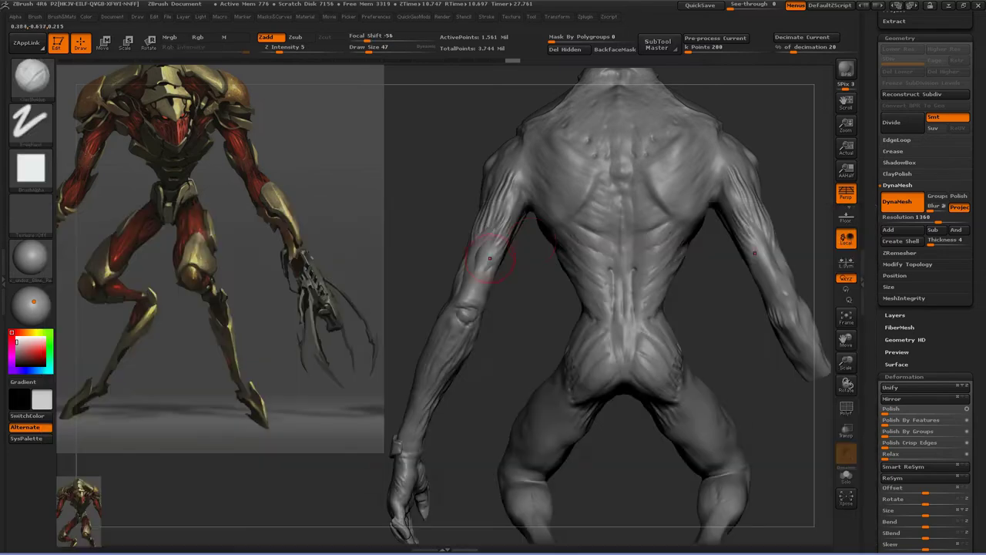
drag(771, 463, 717, 439)
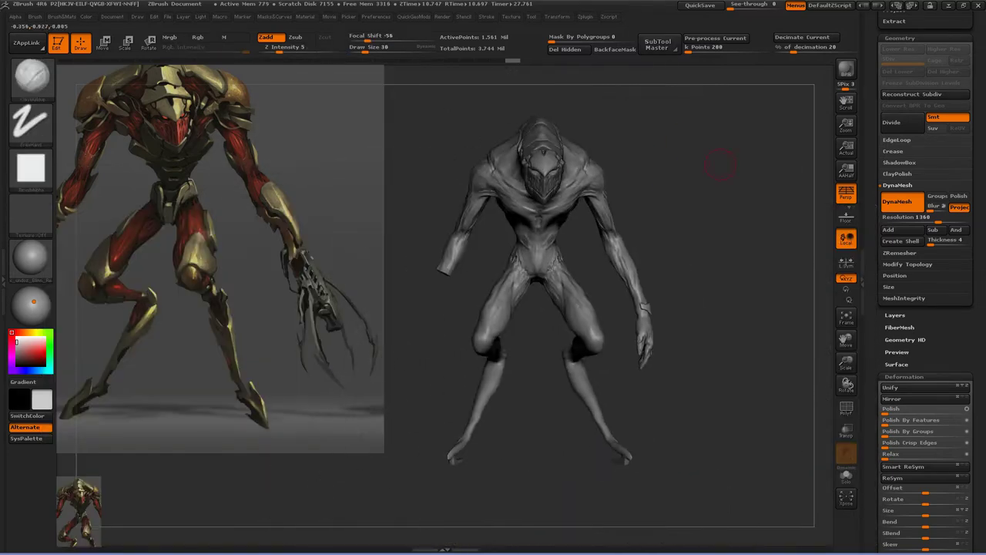
key(shift+q)
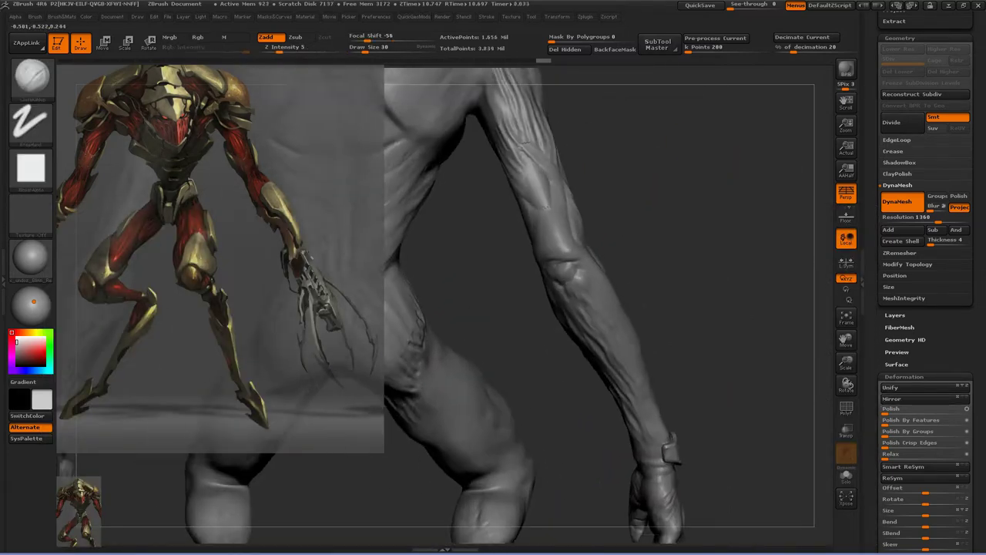
- Close the deformation popup and sculpt muscle forms into the shoulder and arm
key(s)
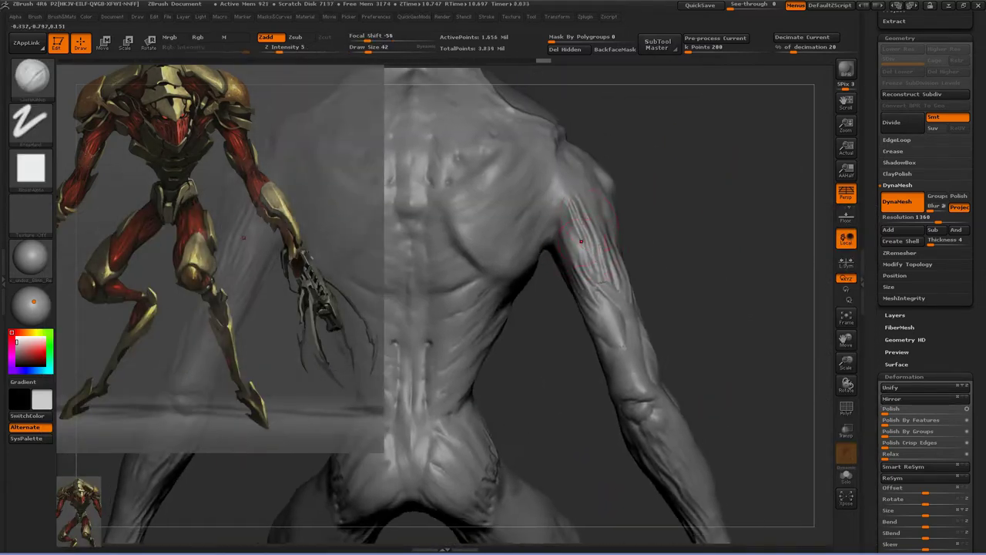
mouse_move(594, 229)
mouse_down()
mouse_move(566, 323)
mouse_move(516, 339)
mouse_move(520, 327)
mouse_move(536, 358)
mouse_move(555, 324)
mouse_move(584, 335)
mouse_move(589, 351)
mouse_move(544, 290)
mouse_up()
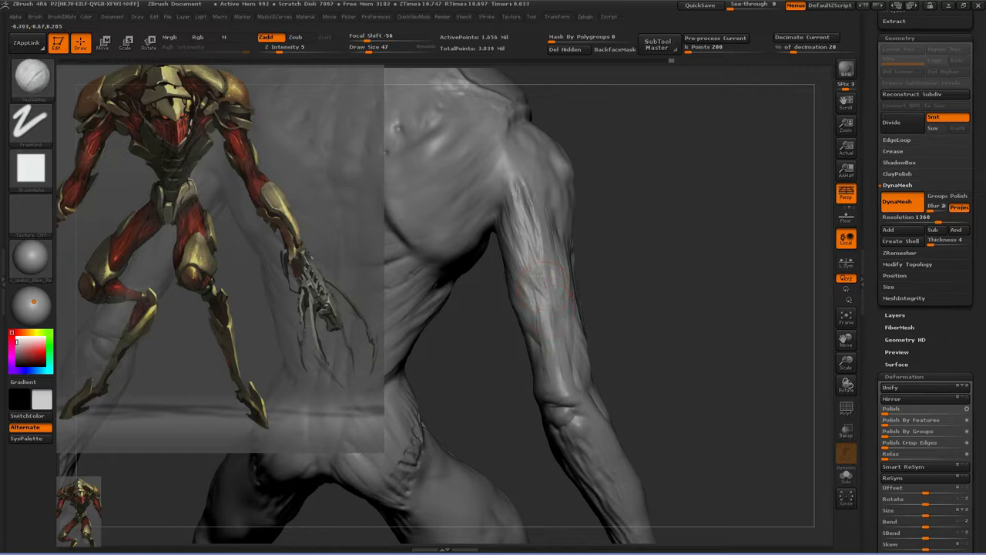
drag(540, 325, 501, 270)
mouse_move(539, 324)
mouse_down()
mouse_move(501, 300)
mouse_move(532, 333)
mouse_up()
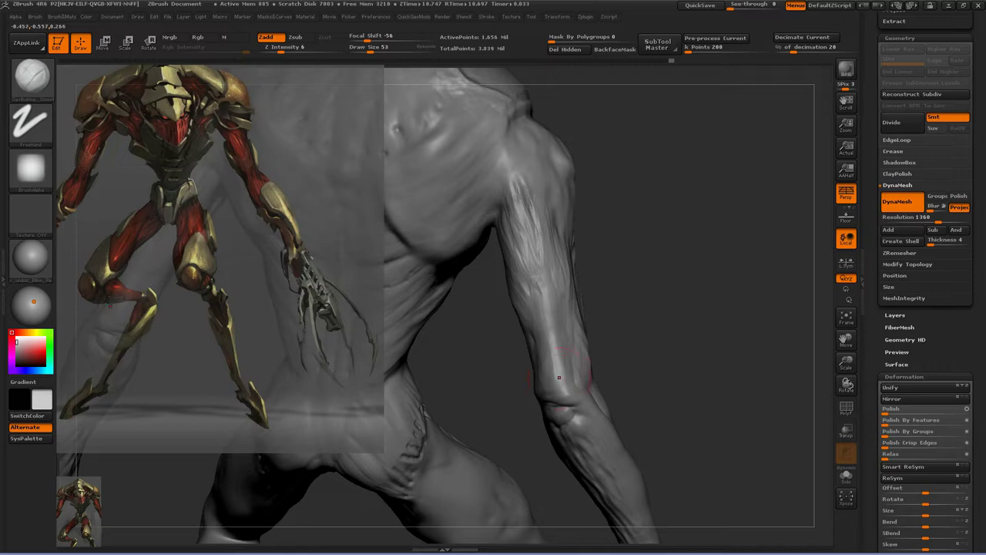
drag(582, 289, 697, 312)
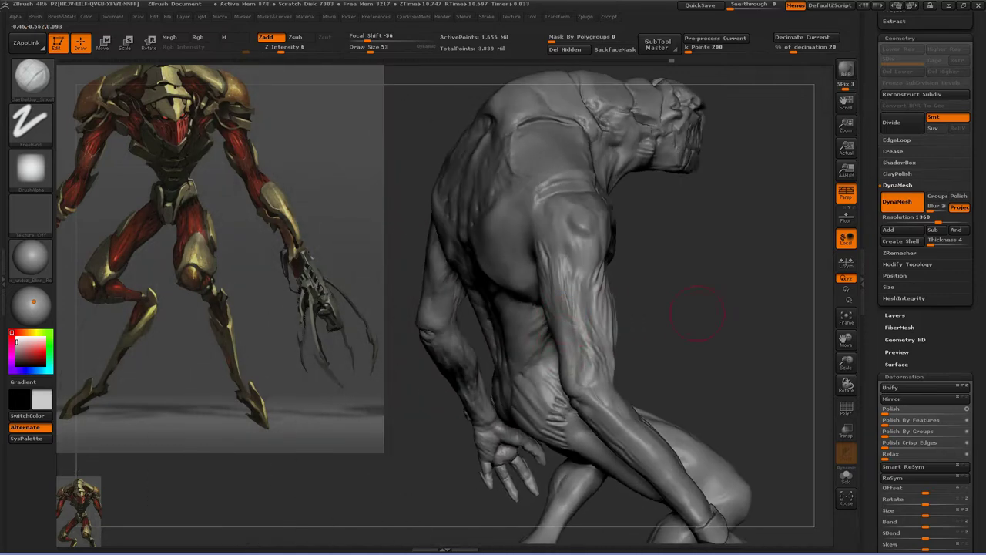
- Build up muscle mass on the arm and torso with the ClayBuildup brush
key(b)
click(594, 355)
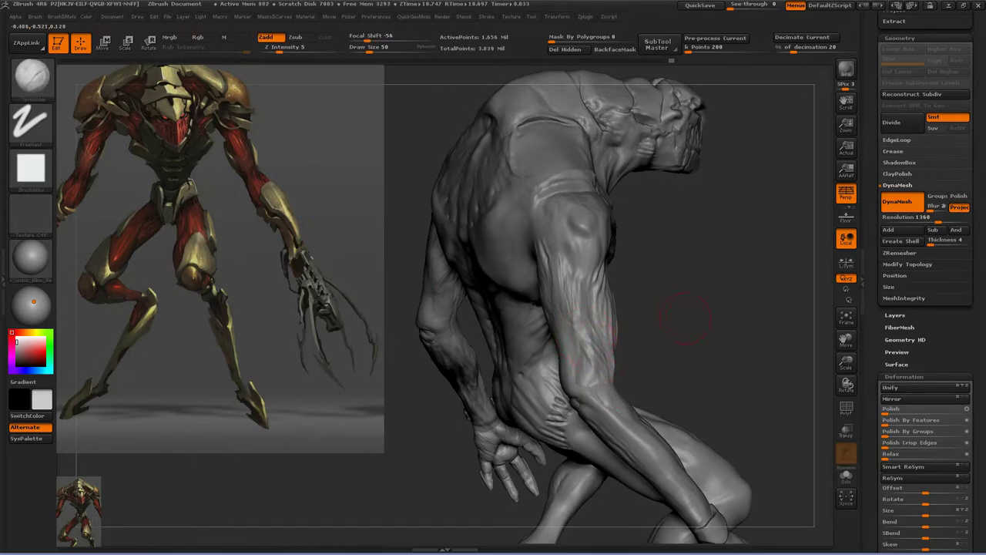
mouse_move(684, 316)
alt+mouse_down()
mouse_move(509, 325)
mouse_move(561, 380)
alt+mouse_up()
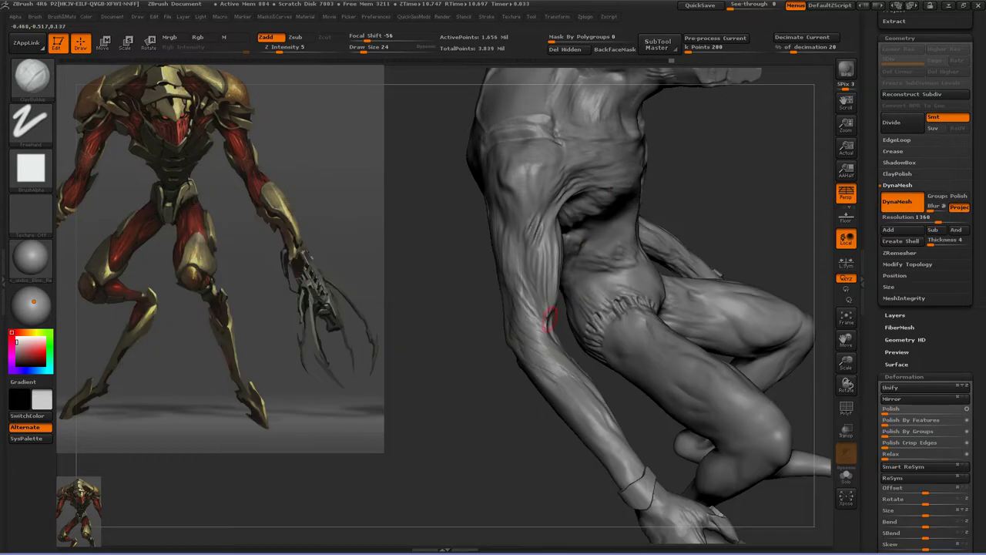
mouse_move(537, 252)
mouse_down()
mouse_move(602, 248)
mouse_move(576, 275)
mouse_move(573, 256)
mouse_move(604, 359)
mouse_move(549, 410)
mouse_up()
mouse_move(579, 330)
mouse_down()
mouse_move(607, 395)
mouse_move(524, 407)
mouse_move(527, 381)
mouse_up()
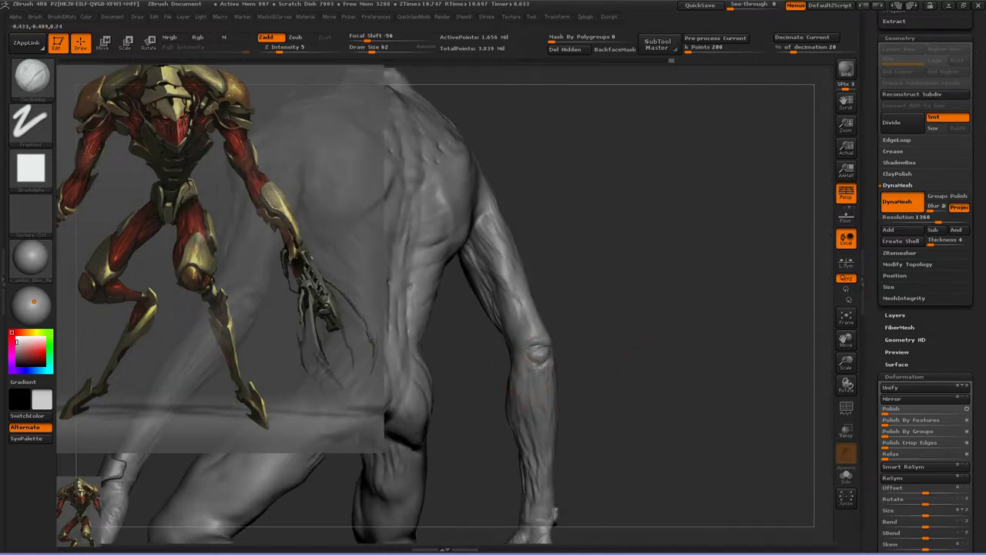
drag(532, 420, 621, 334)
- Carve veins and creases into the arm and back with the Dam_Standard brush
key(b)
key(d)
key(s)
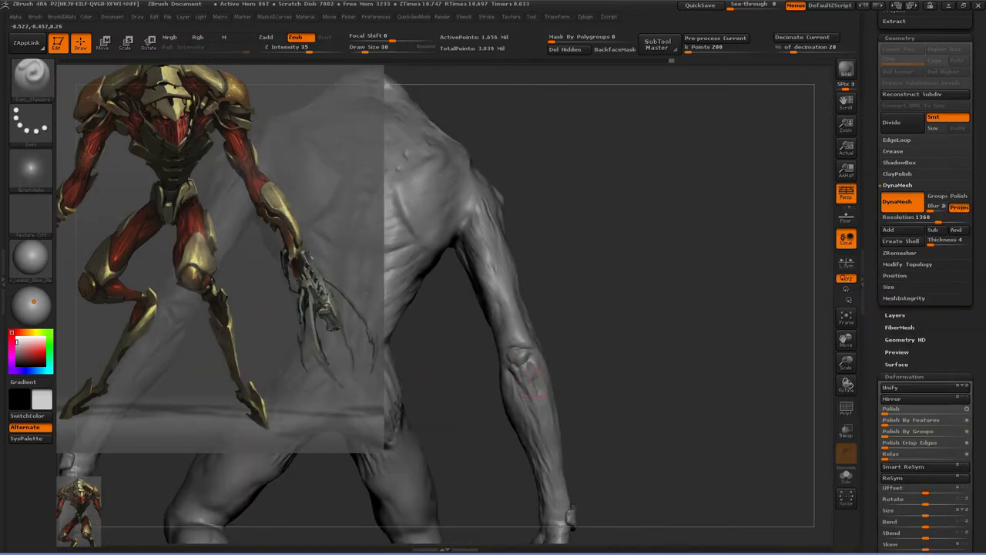
drag(530, 390, 515, 290)
drag(484, 240, 693, 248)
click(899, 38)
drag(539, 309, 705, 312)
- Reveal the hidden armour pieces and orbit around the soldier's head and face
mouse_move(925, 227)
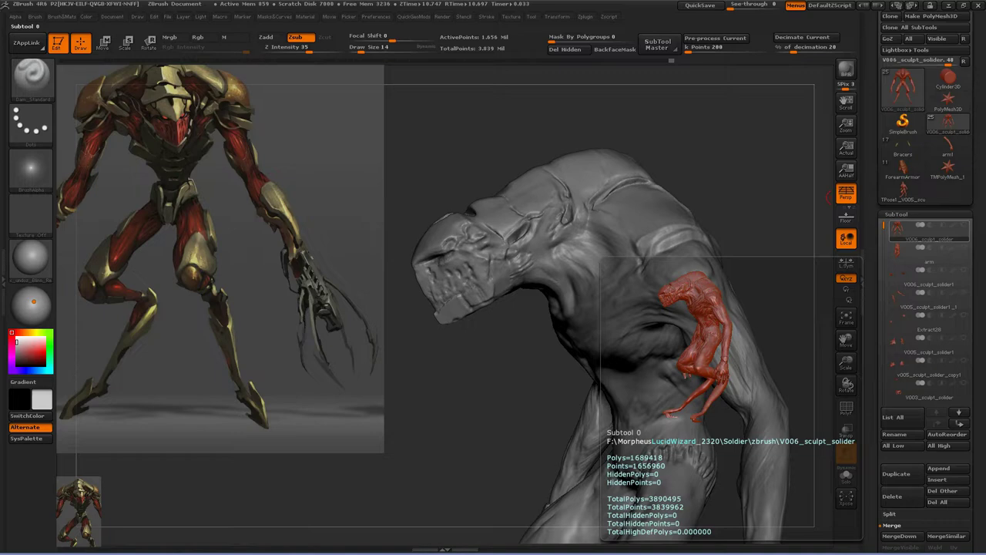
shift+click(963, 225)
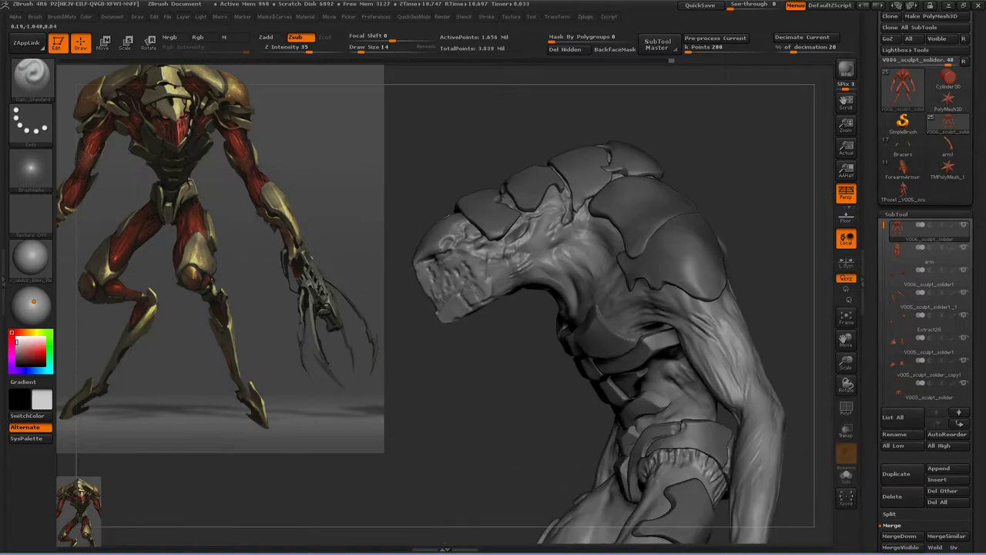
scroll(902, 162, up, 1)
drag(737, 162, 508, 251)
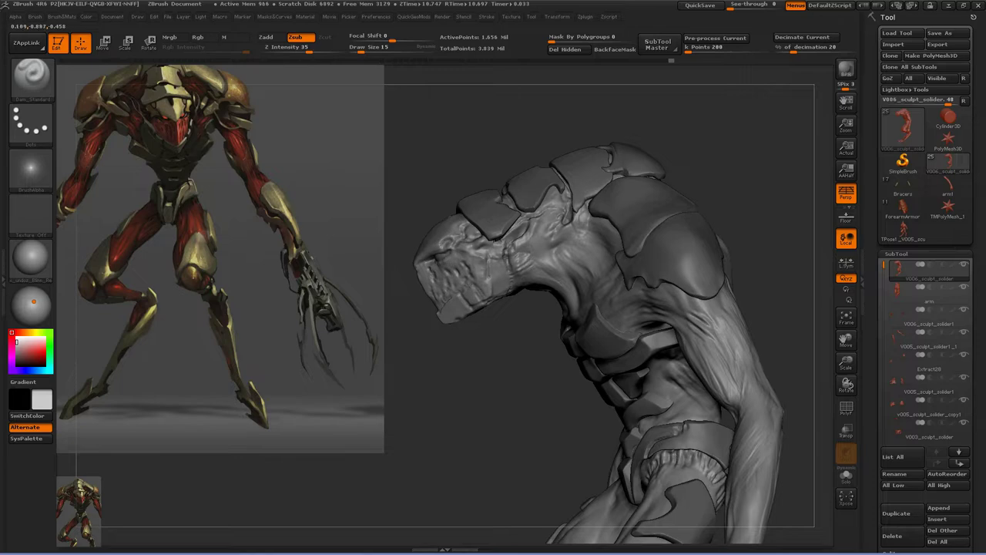
mouse_move(508, 251)
mouse_down()
mouse_move(555, 347)
mouse_move(531, 396)
mouse_up()
- Reshape the face plates with the Move brush, then switch to ClayBuildup
key(b)
key(m)
key(v)
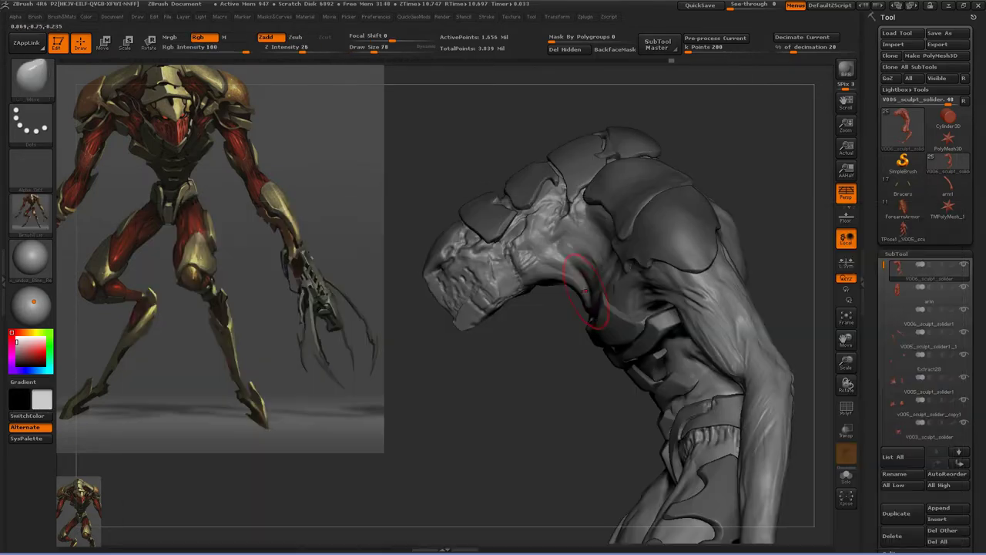
mouse_move(531, 396)
mouse_down()
mouse_move(616, 293)
mouse_move(680, 182)
mouse_move(508, 202)
mouse_move(523, 231)
mouse_move(537, 197)
mouse_up()
key(b)
key(c)
key(b)
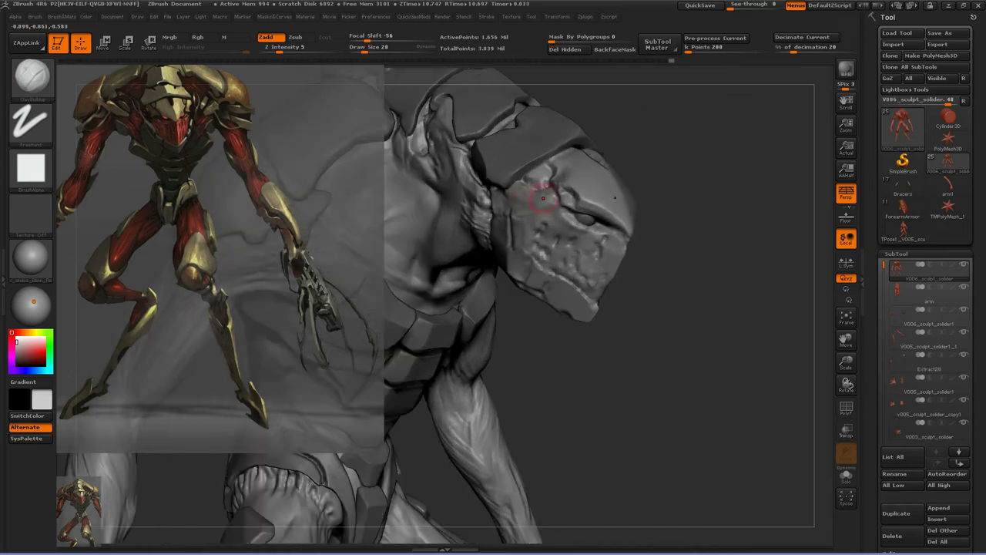
drag(819, 157, 609, 220)
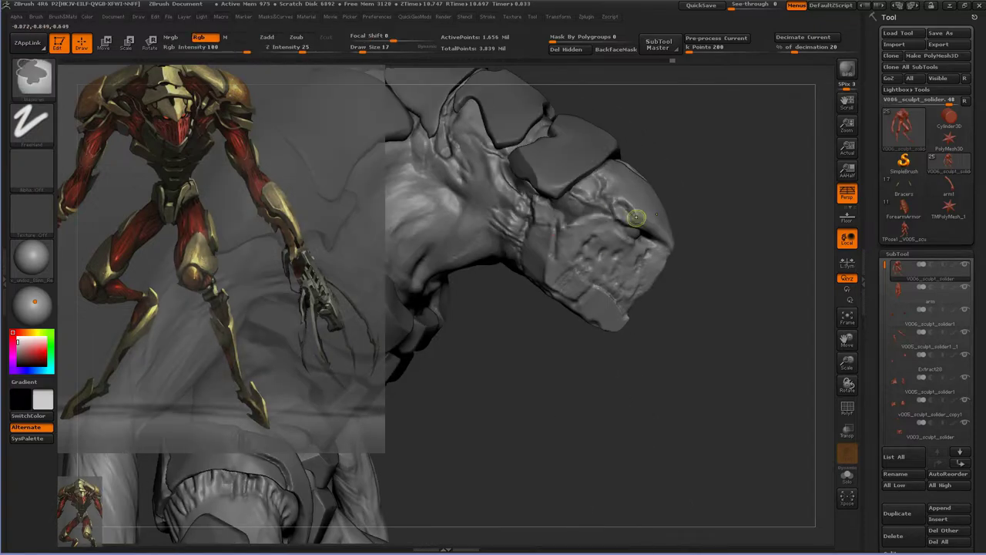
scroll(928, 309, down, 6)
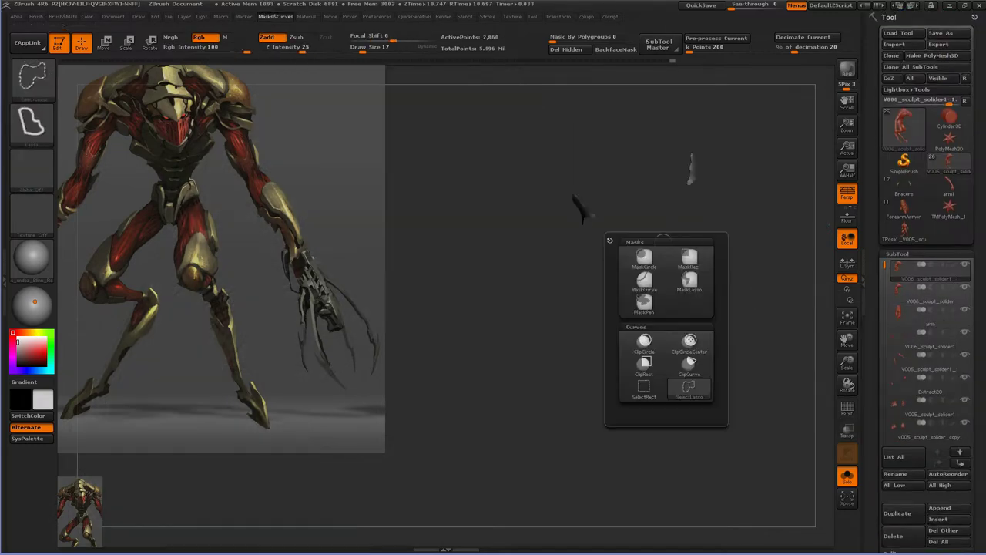
- Apply Polish By Features to the face plate subtool, keeping its edges crisp
click(707, 267)
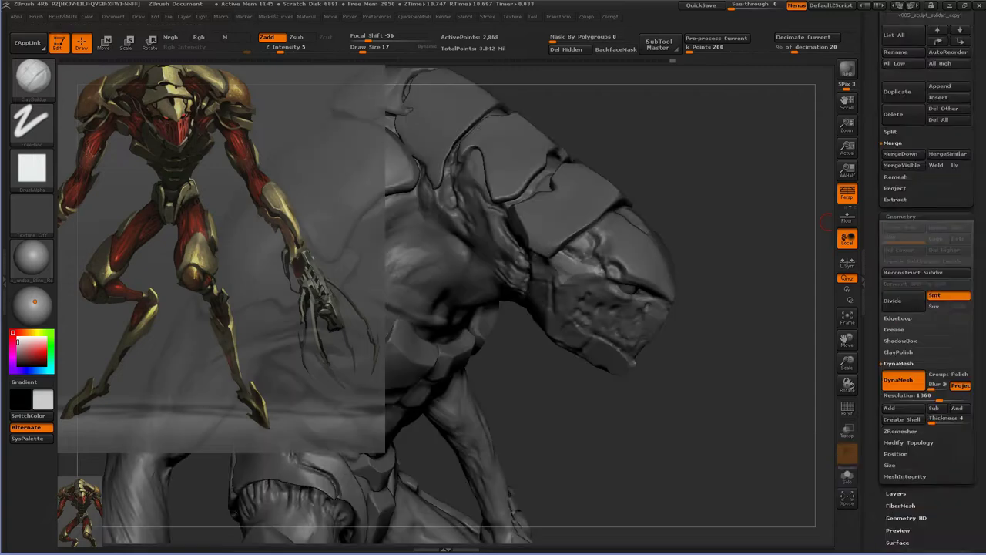
scroll(928, 308, down, 10)
scroll(928, 308, up, 10)
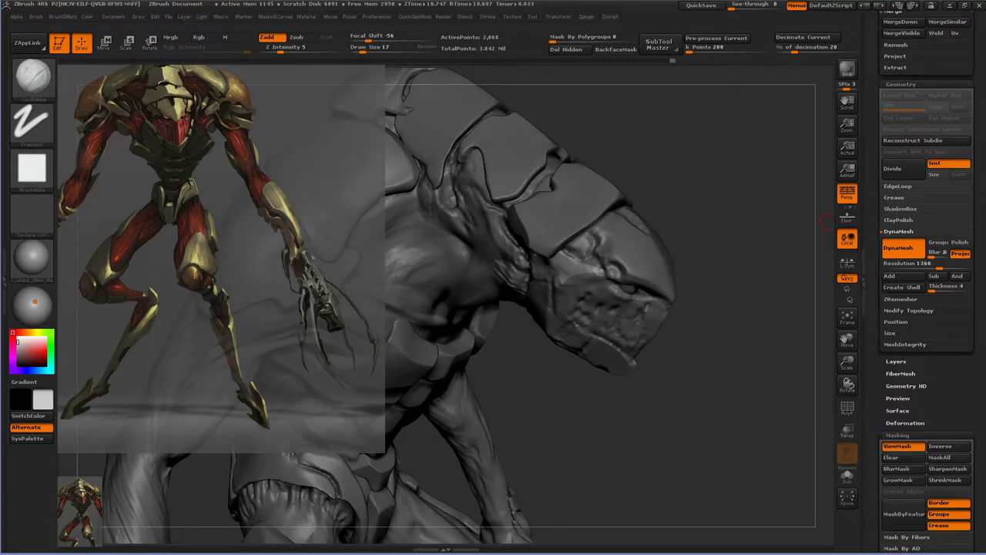
click(898, 185)
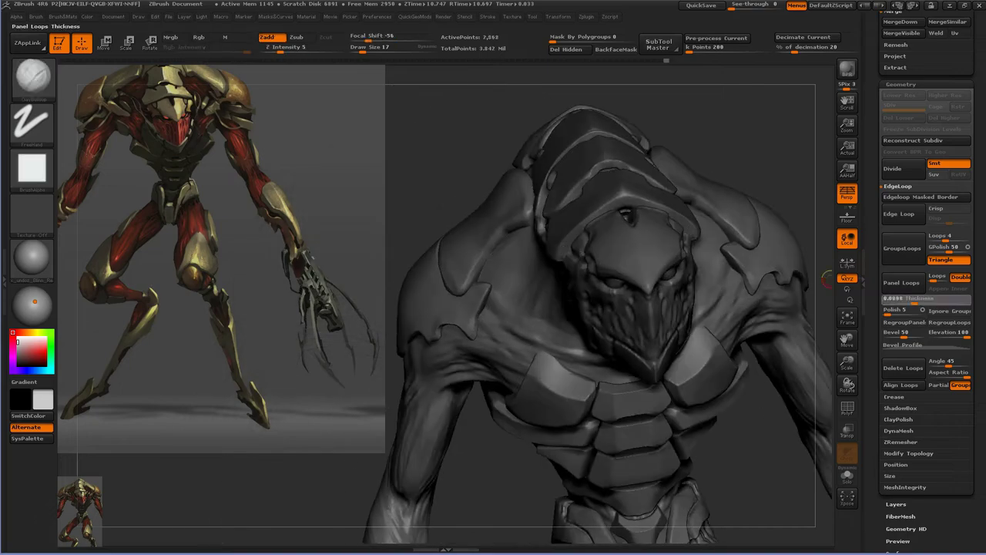
drag(678, 139, 793, 139)
drag(740, 200, 801, 254)
click(901, 84)
scroll(927, 285, up, 10)
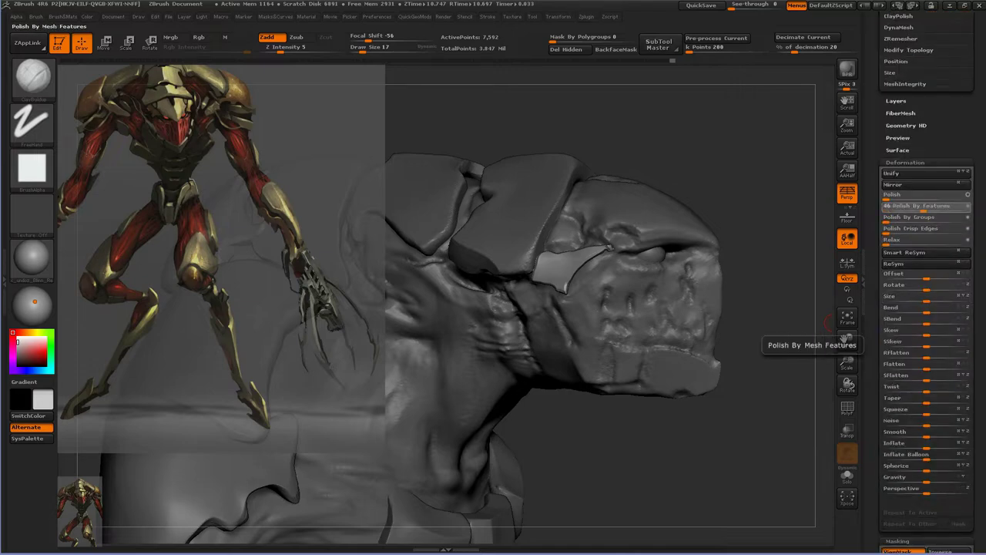
scroll(927, 308, down, 3)
drag(792, 408, 738, 163)
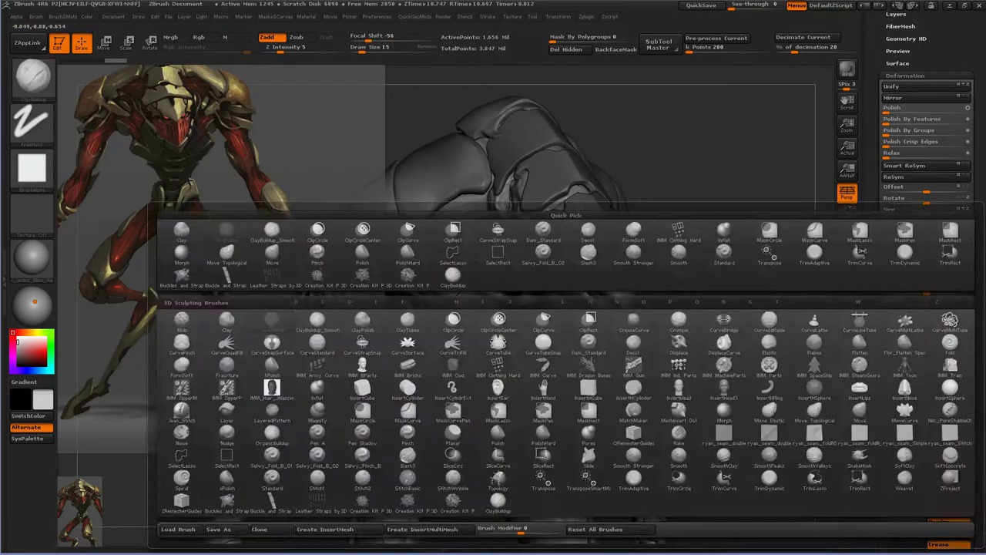
- Reshape the head with the Move brush, solo the bare body, and save as V007_sculpt_solder
key(s)
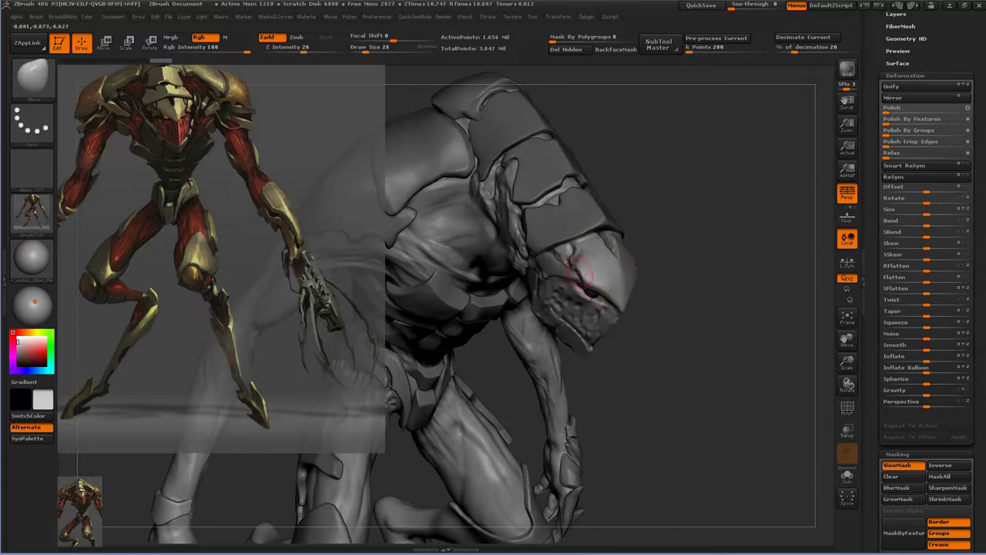
key(s)
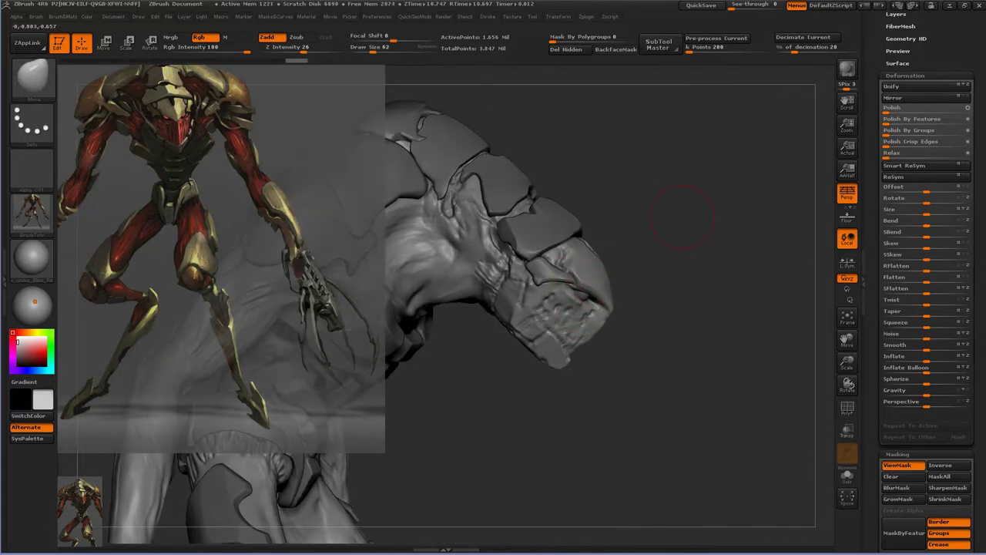
key(b)
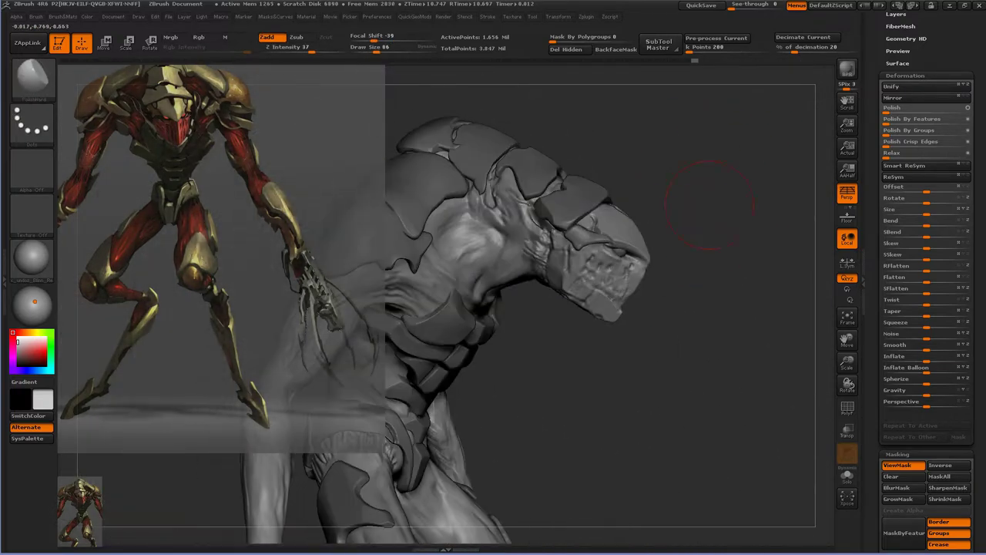
click(847, 476)
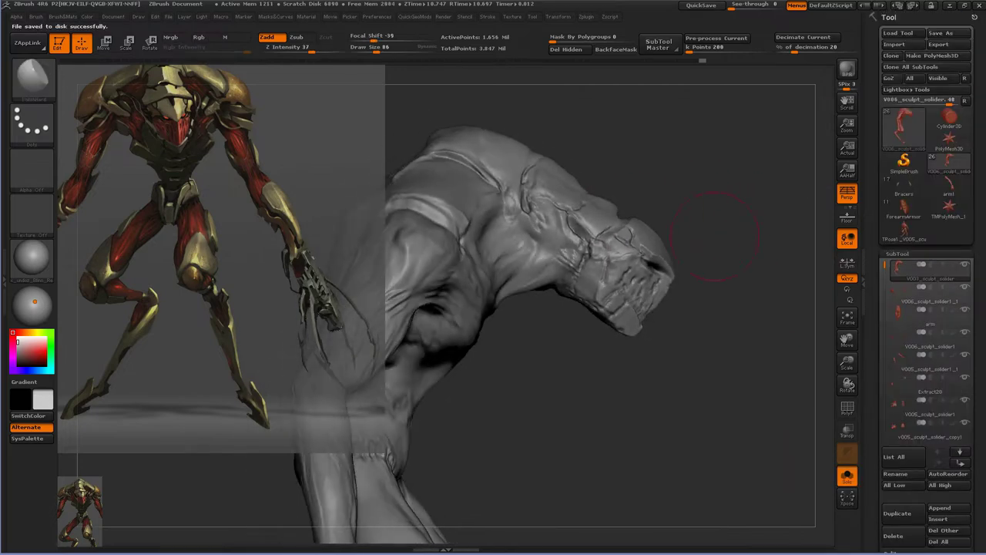
key(shift+q)
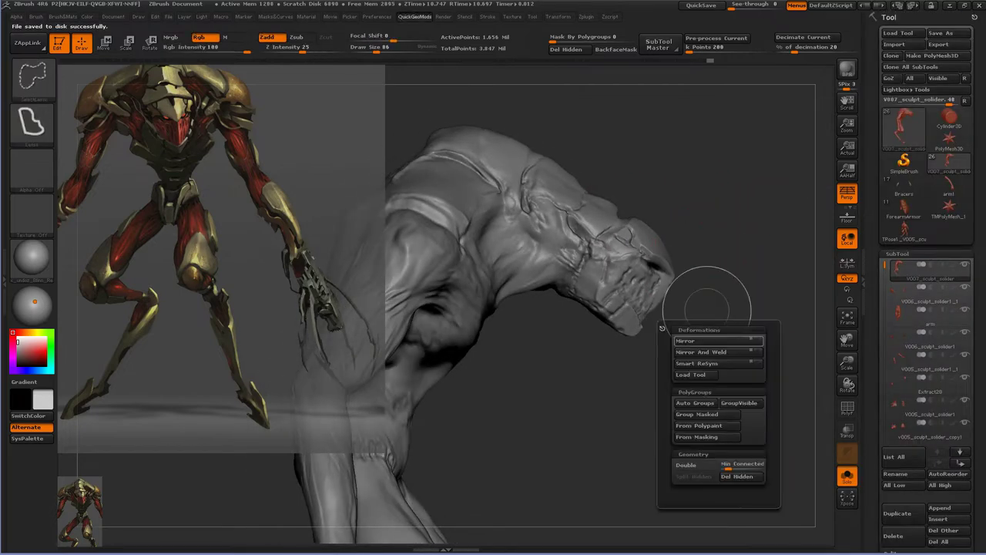
- Lasso and hide the face mask region on the head
mouse_move(586, 235)
ctrl+shift+mouse_down()
mouse_move(671, 188)
mouse_move(570, 278)
ctrl+shift+mouse_up()
mouse_move(815, 454)
mouse_down()
mouse_move(716, 447)
mouse_move(733, 346)
mouse_move(734, 202)
mouse_move(603, 193)
mouse_up()
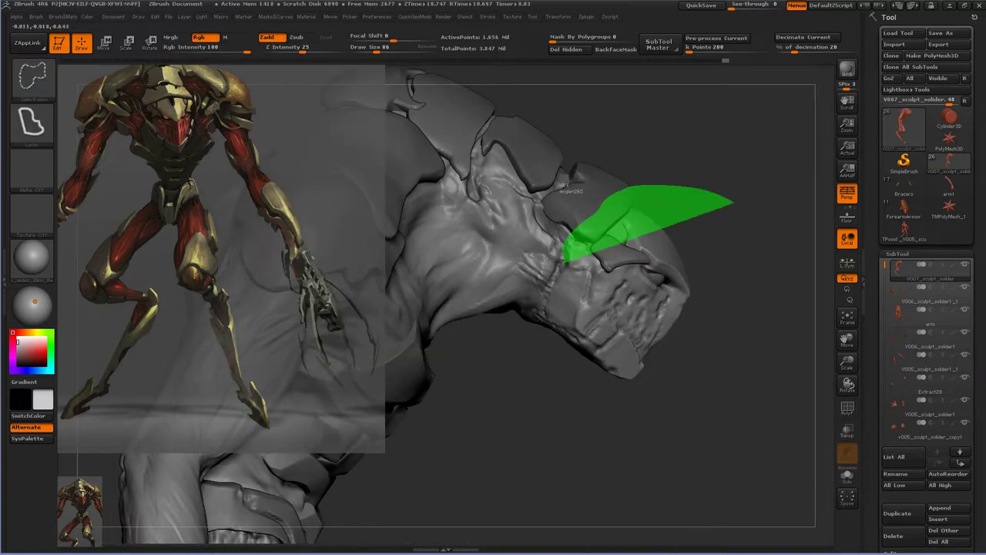
ctrl+shift+drag(532, 358, 533, 356)
ctrl+shift+click(716, 269)
key(ctrl+z)
- Split the hidden face region into its own subtool and solo it
key(q)
click(712, 452)
drag(713, 453, 740, 416)
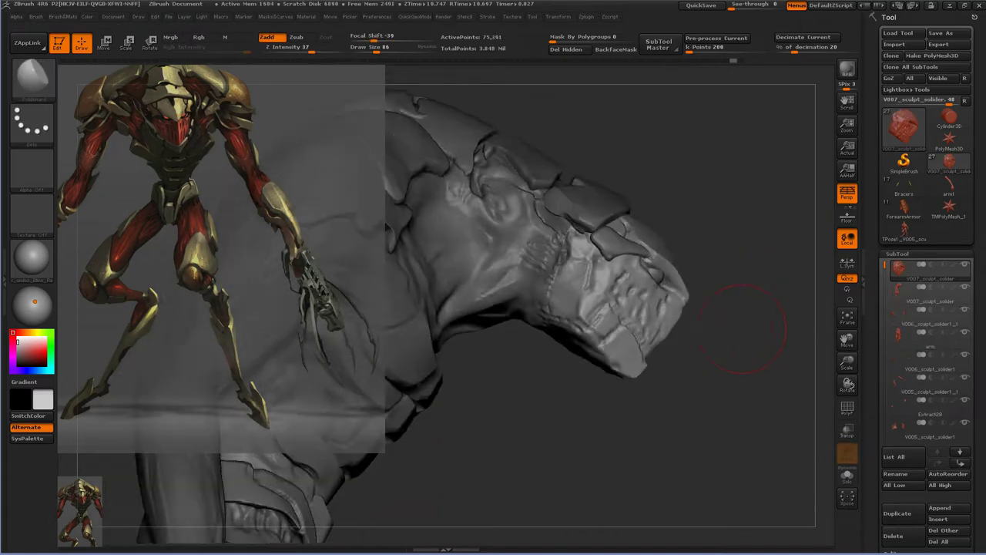
click(847, 475)
scroll(924, 347, down, 5)
scroll(903, 367, down, 5)
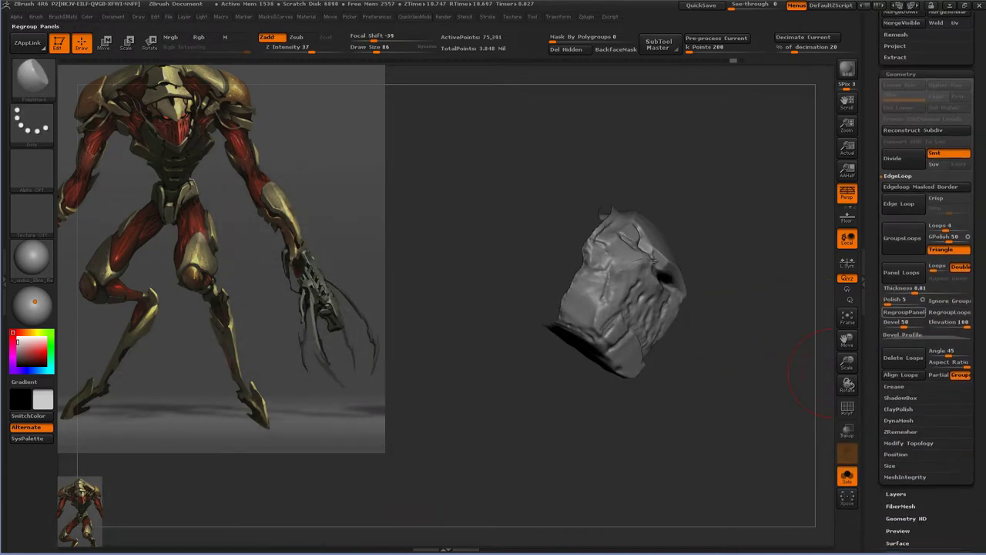
- Try remeshing the split piece at resolution 576, then undo it
drag(909, 261, 897, 261)
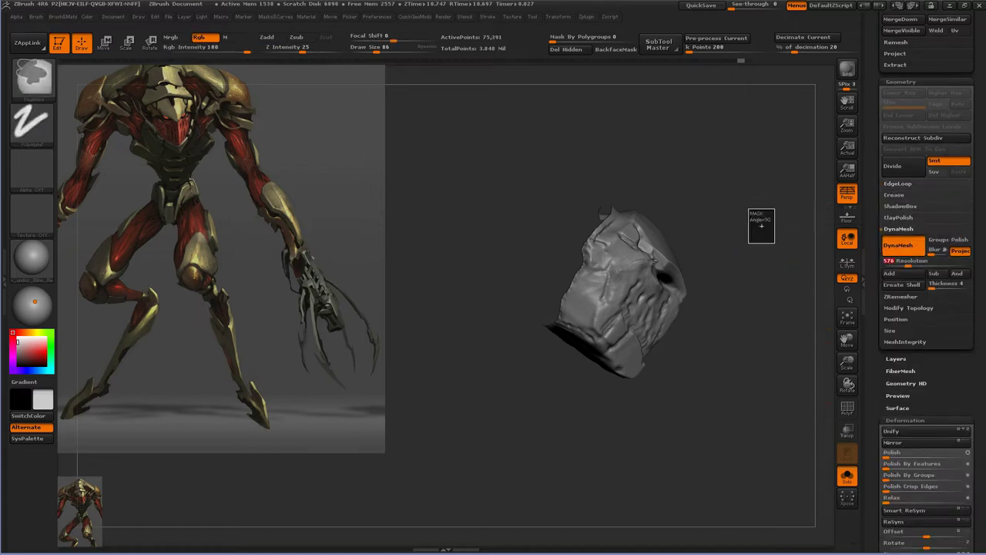
mouse_move(755, 215)
mouse_down()
mouse_move(741, 229)
mouse_move(728, 223)
mouse_move(753, 166)
mouse_move(779, 234)
mouse_move(693, 324)
mouse_move(627, 367)
mouse_move(591, 227)
mouse_up()
key(ctrl+z)
key(space)
key(s)
drag(733, 252, 676, 257)
- Apply Mirror And Weld to the mask piece, then return to the V007 body subtool
key(f)
key(space)
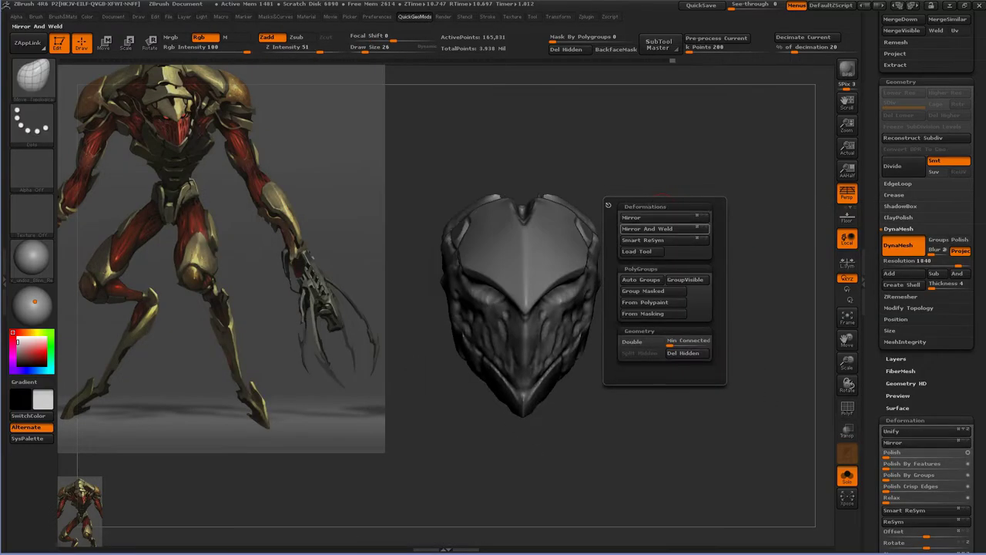
click(647, 228)
mouse_move(648, 228)
mouse_down()
mouse_move(662, 262)
mouse_move(622, 233)
mouse_move(670, 293)
mouse_up()
key(shift)
key(alt+Down)
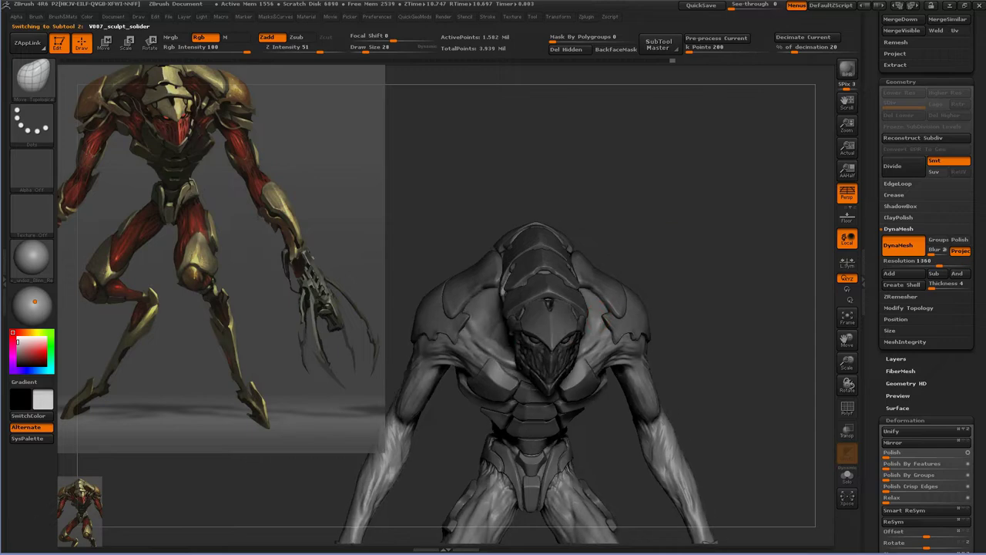
drag(585, 231, 601, 223)
- Smooth the underside of the chin, then turn the head to view its top and neck
shift+drag(590, 343, 593, 350)
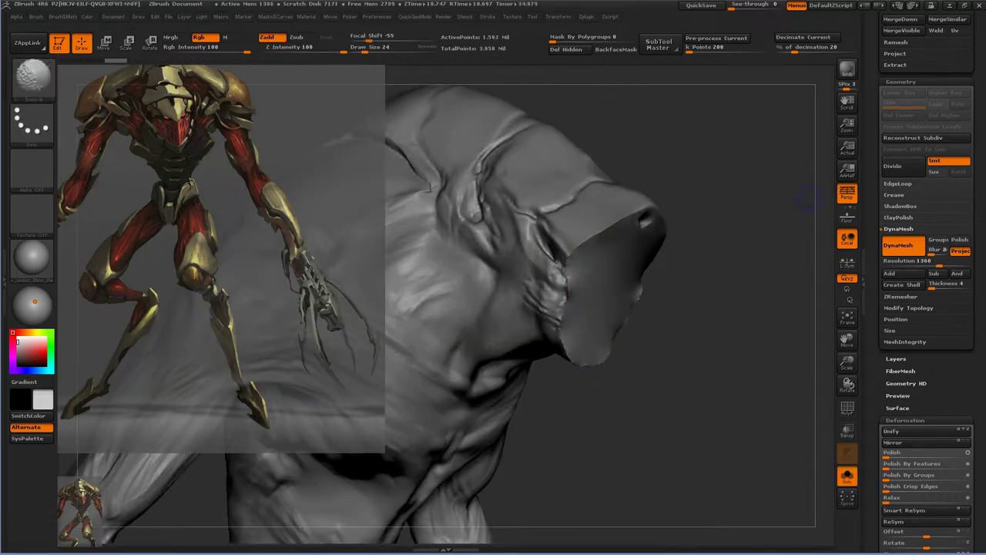
mouse_move(732, 347)
mouse_down()
mouse_move(716, 350)
mouse_move(817, 197)
mouse_up()
drag(671, 120, 648, 308)
drag(654, 259, 661, 330)
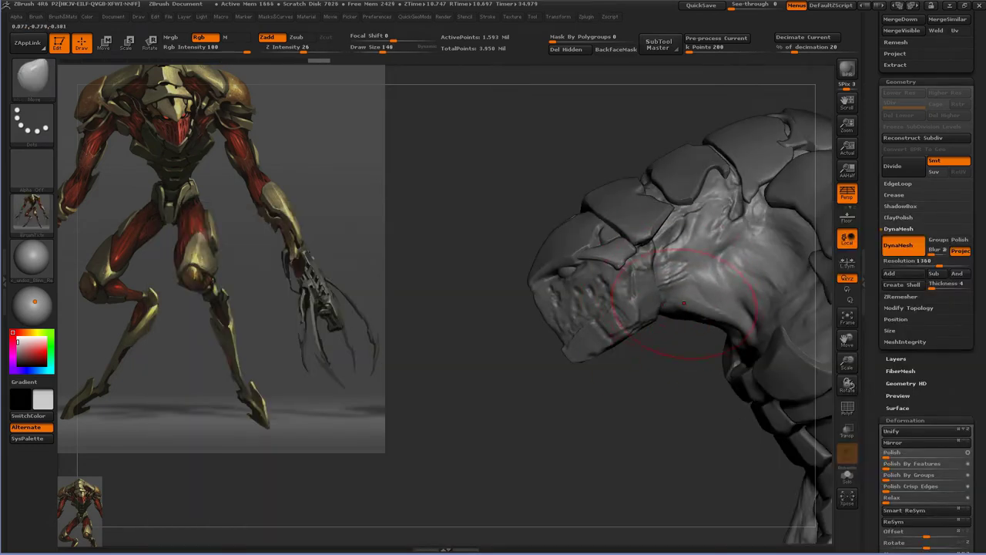
- Pick a new sculpting brush with lower strength and size 20 for the head top and snout
key(b)
key(b)
key(s)
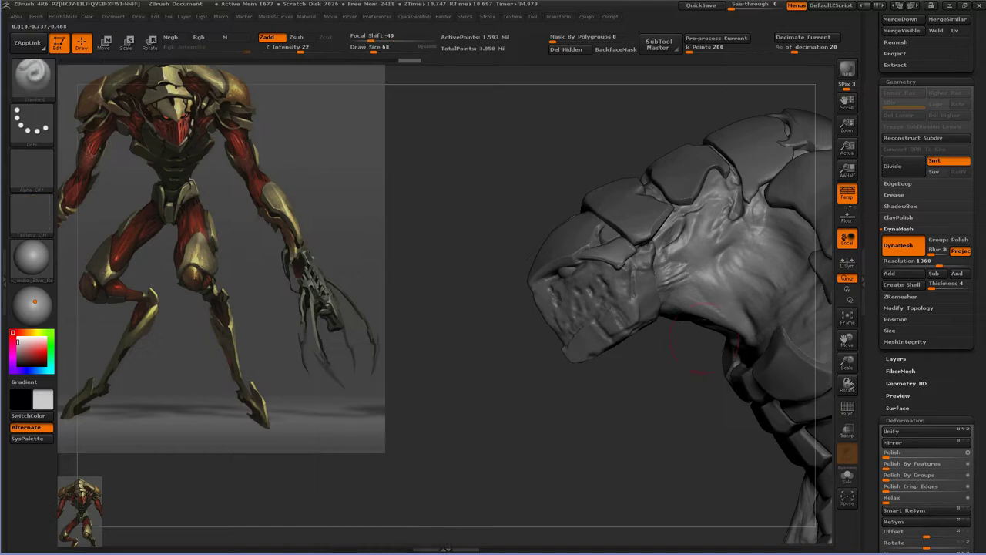
key(t)
drag(736, 316, 698, 355)
key(u)
key(s)
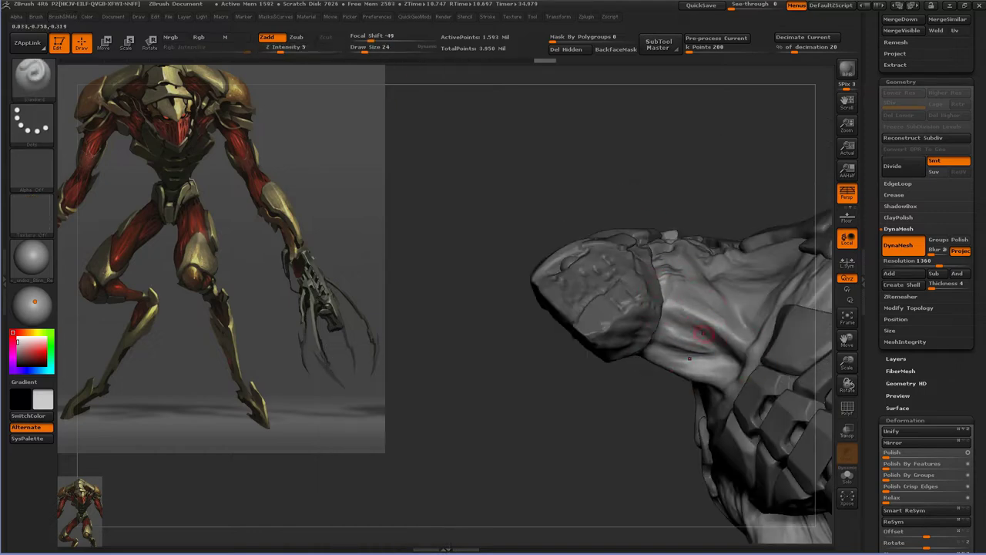
mouse_move(724, 347)
mouse_down()
mouse_move(743, 324)
mouse_move(729, 307)
mouse_move(727, 205)
mouse_move(619, 278)
mouse_move(640, 254)
mouse_move(625, 286)
mouse_up()
- Alternate ClayBuildup and Move brushes to build up clay around the face and snout
key(b)
key(c)
key(b)
key(b)
key(m)
key(v)
key(b)
key(c)
key(b)
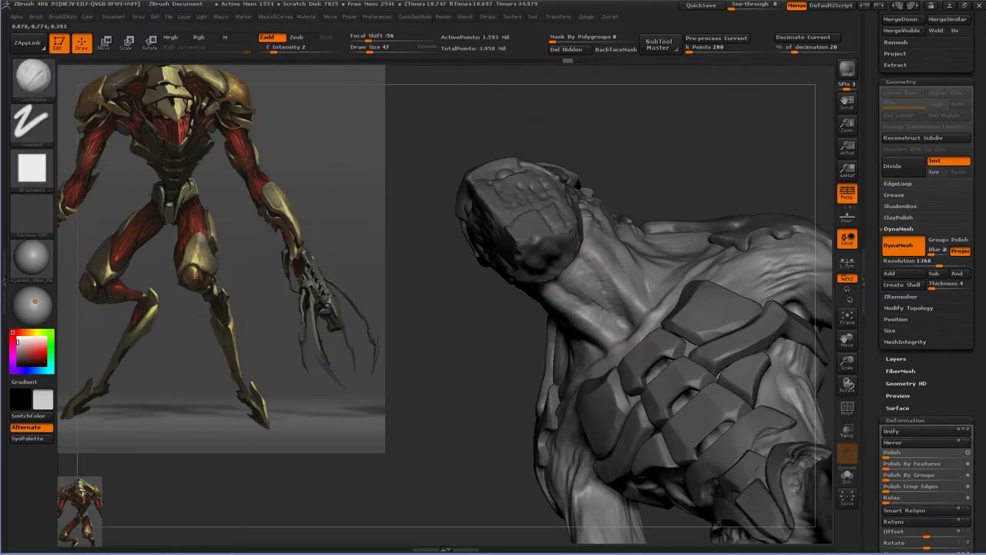
drag(625, 286, 640, 270)
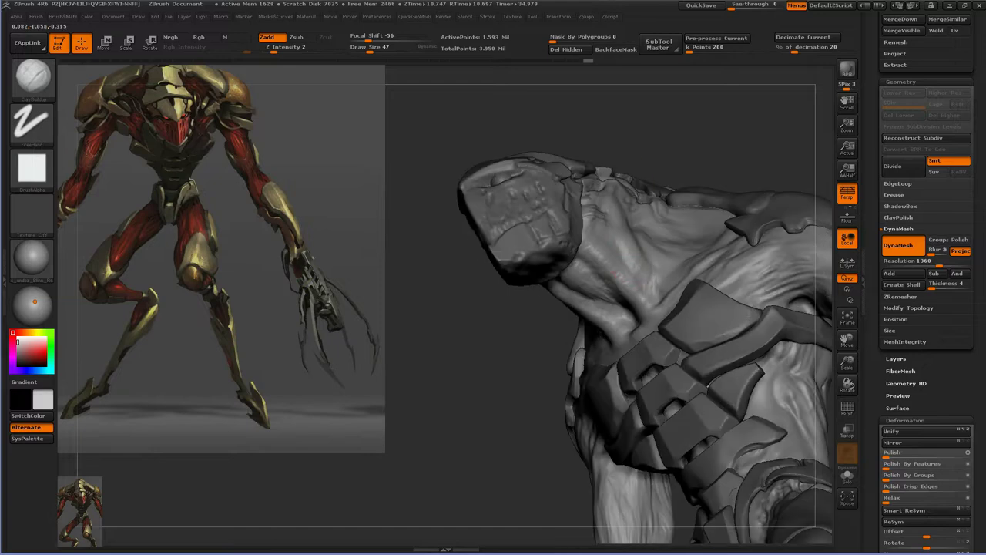
drag(691, 100, 678, 135)
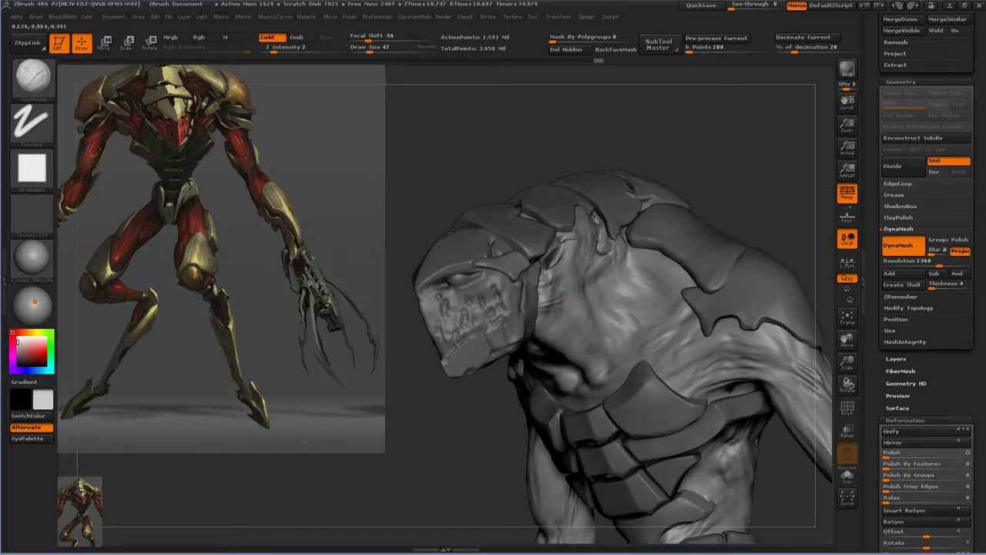
drag(678, 135, 620, 258)
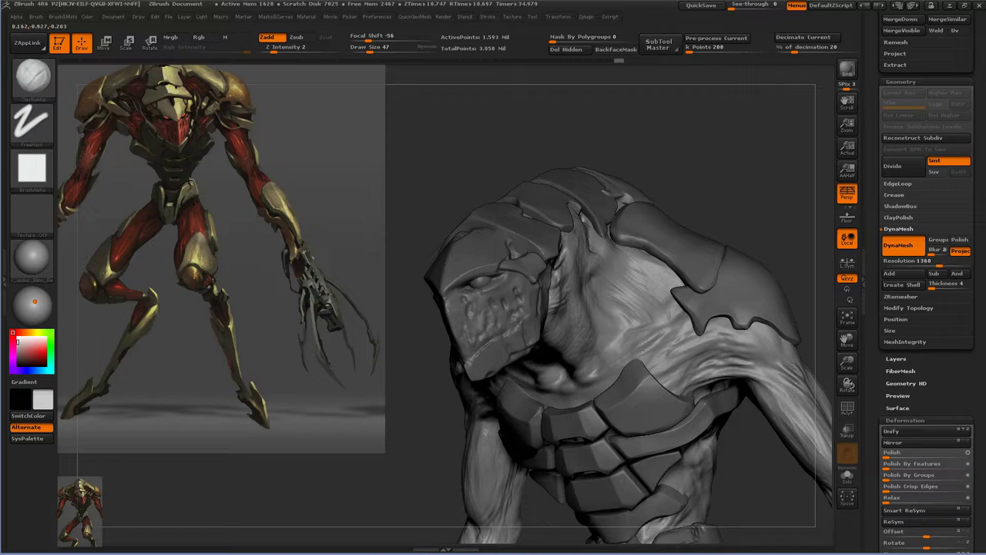
key(f)
drag(431, 331, 453, 344)
- Set up the Standard brush with Alpha 60 and brush size 75
key(b)
key(s)
key(t)
click(32, 168)
click(308, 357)
alt+drag(624, 232, 624, 262)
key([)
- Resize the Standard brush and drop its strength to 5 while tilting the head
drag(616, 305, 551, 306)
key(s)
mouse_move(594, 369)
mouse_down()
mouse_move(566, 343)
mouse_move(678, 362)
mouse_move(704, 396)
mouse_move(716, 473)
mouse_move(651, 428)
mouse_move(727, 330)
mouse_move(704, 187)
mouse_move(572, 159)
mouse_move(817, 177)
mouse_move(732, 293)
mouse_move(678, 231)
mouse_move(624, 193)
mouse_up()
key(b)
key(s)
key(t)
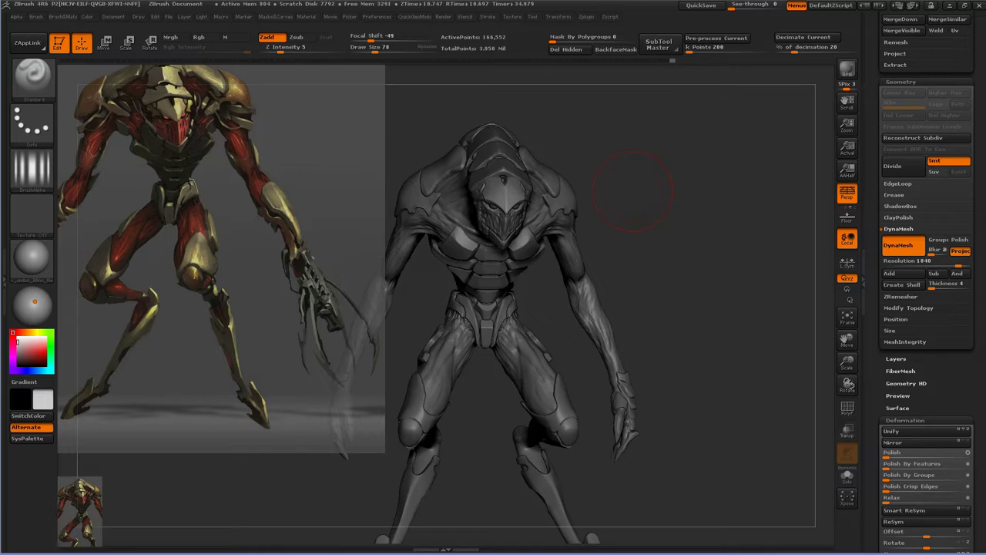
- Load the concept image texture as a reference overlay
click(513, 16)
click(540, 138)
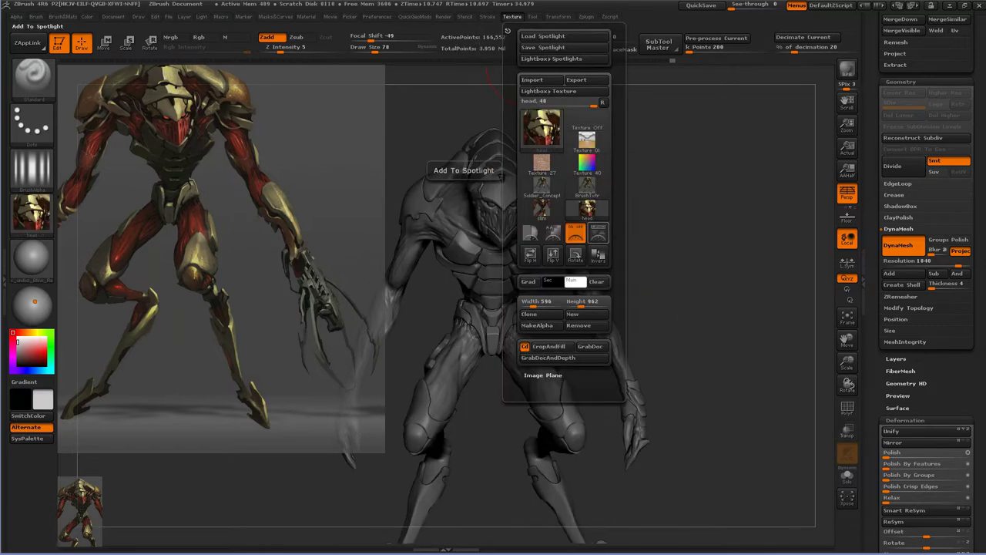
click(539, 165)
key(z)
- Solo the helmet, select the V007_sculpt_solider piece and turn it to its right side
click(848, 475)
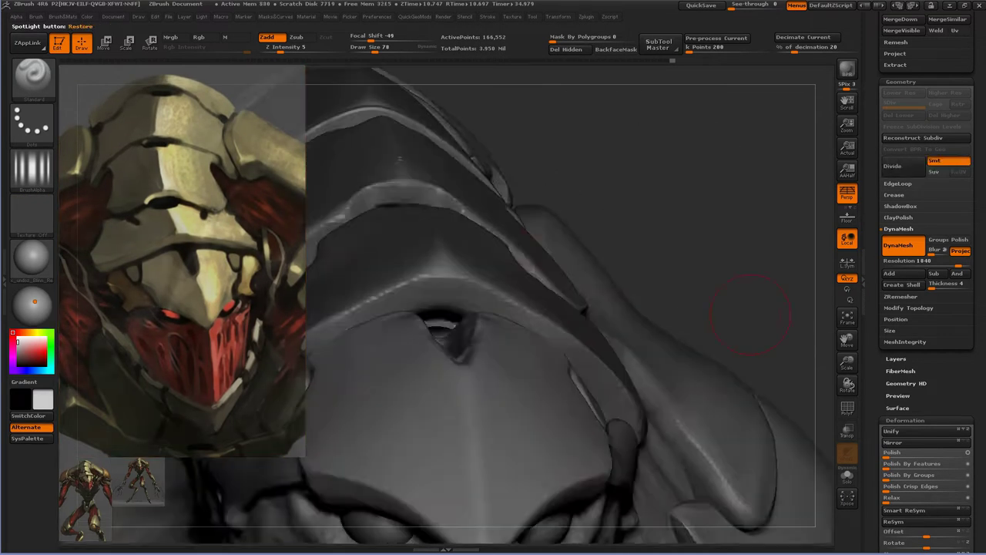
scroll(924, 309, up, 5)
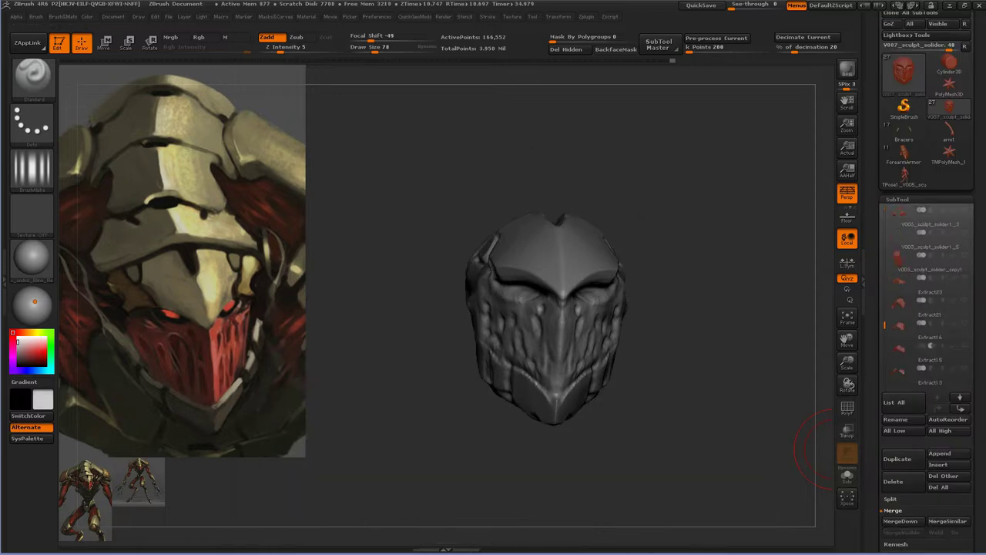
click(928, 216)
key(Up)
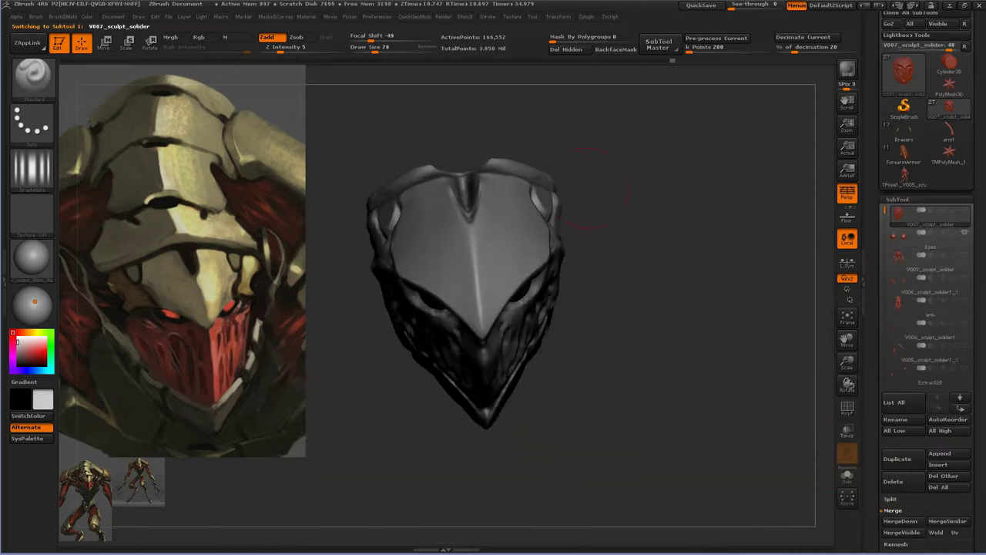
drag(585, 207, 470, 316)
mouse_move(383, 253)
mouse_down()
mouse_move(408, 278)
mouse_move(429, 264)
mouse_up()
- Shape the helmet's right side with Move, Move Topological and carving brushes
key(b)
click(429, 263)
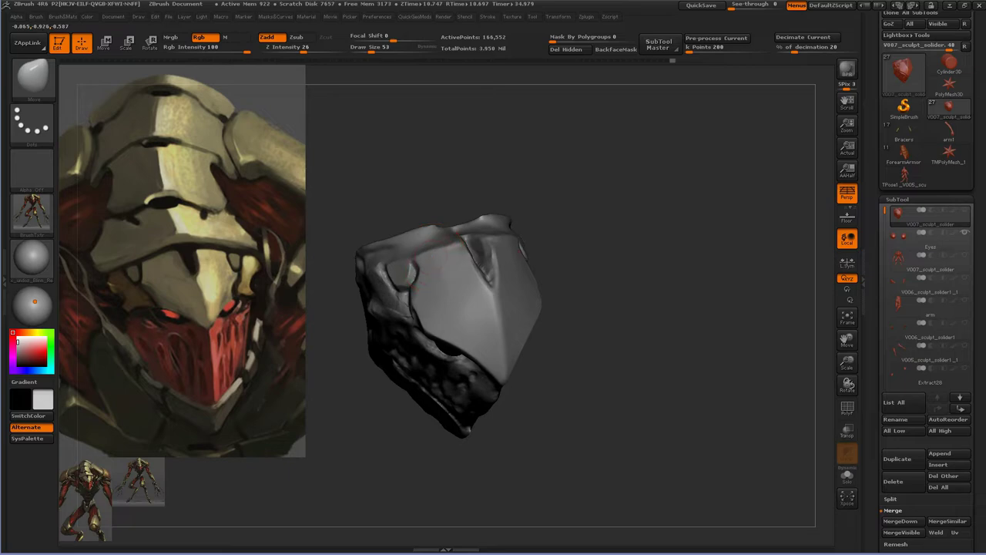
key(b)
key(m)
key(t)
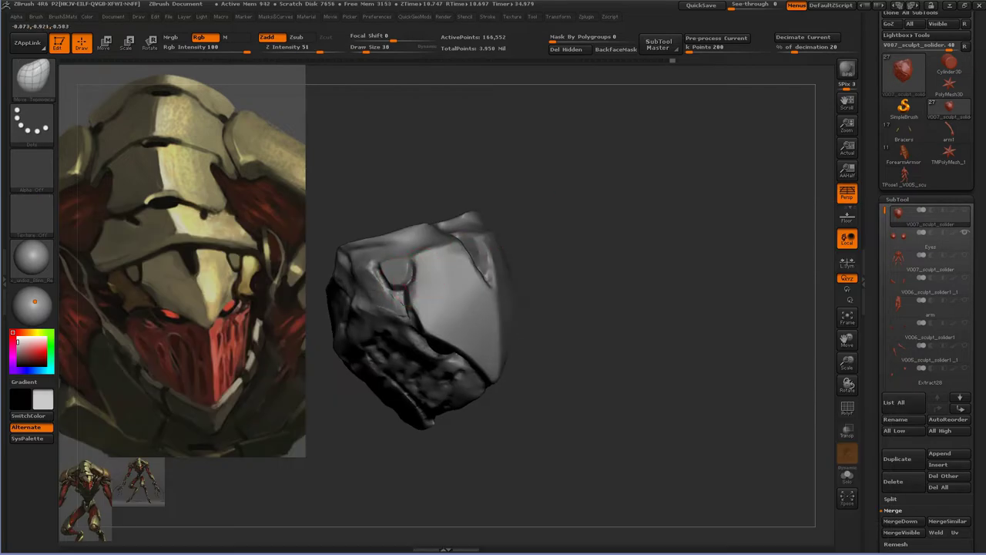
drag(419, 291, 478, 296)
key(b)
key(t)
key(d)
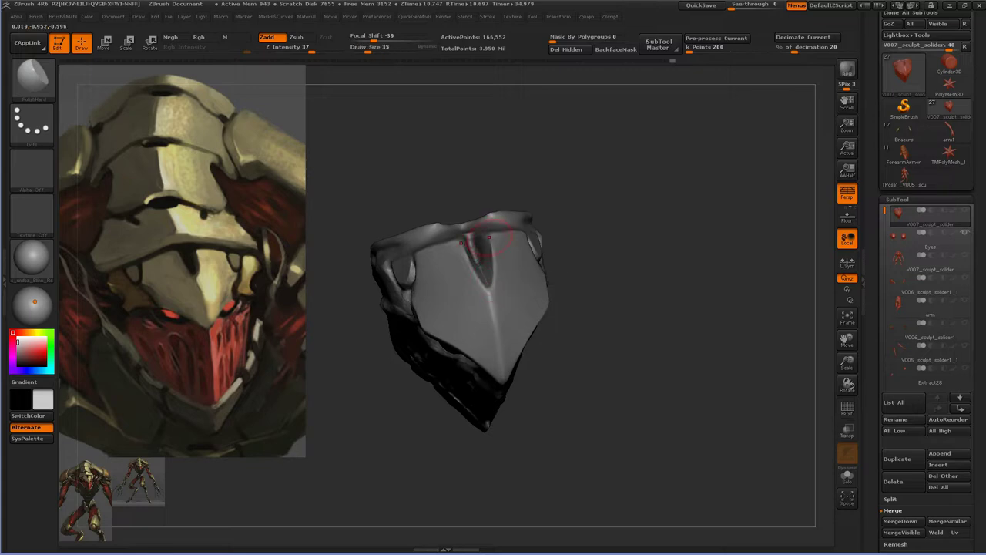
key(b)
key(d)
key(s)
- Briefly activate V006_sculpt_solider1_1, return to the helmet and pick ClayBuildup
mouse_move(492, 232)
mouse_down()
mouse_move(466, 285)
mouse_move(671, 180)
mouse_move(704, 176)
mouse_move(821, 216)
mouse_up()
click(930, 285)
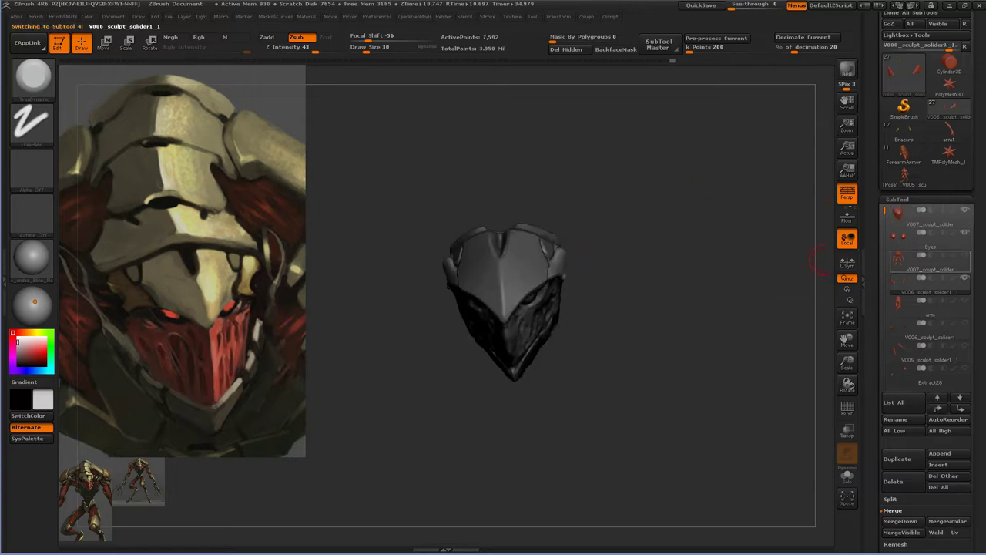
alt+click(493, 309)
mouse_move(585, 254)
mouse_down()
mouse_move(634, 242)
mouse_move(473, 270)
mouse_move(493, 275)
mouse_up()
key(b)
key(c)
key(b)
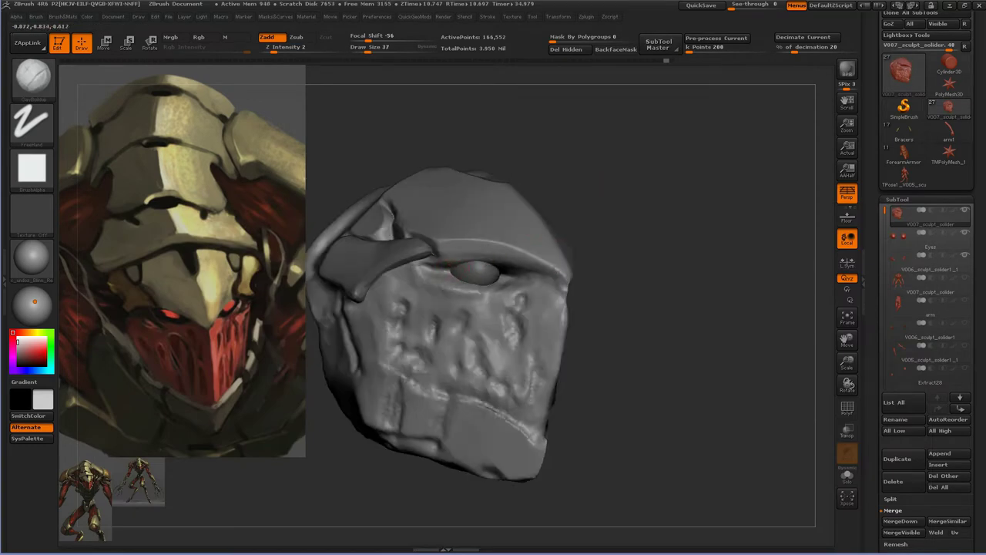
- Carve face-plate grooves with Dam_Standard and shape the eye area with Move
drag(455, 261, 444, 276)
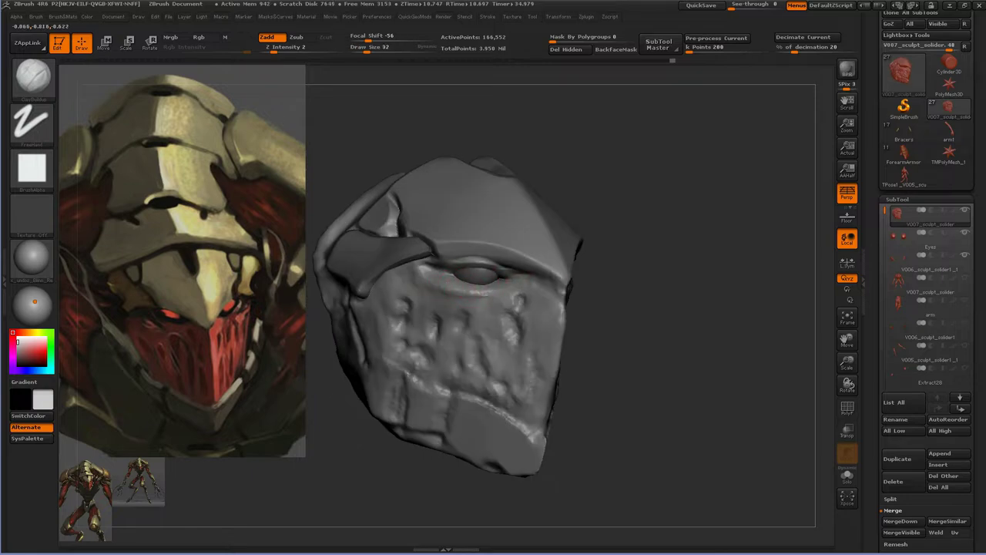
drag(435, 275, 656, 192)
key(b)
key(d)
key(s)
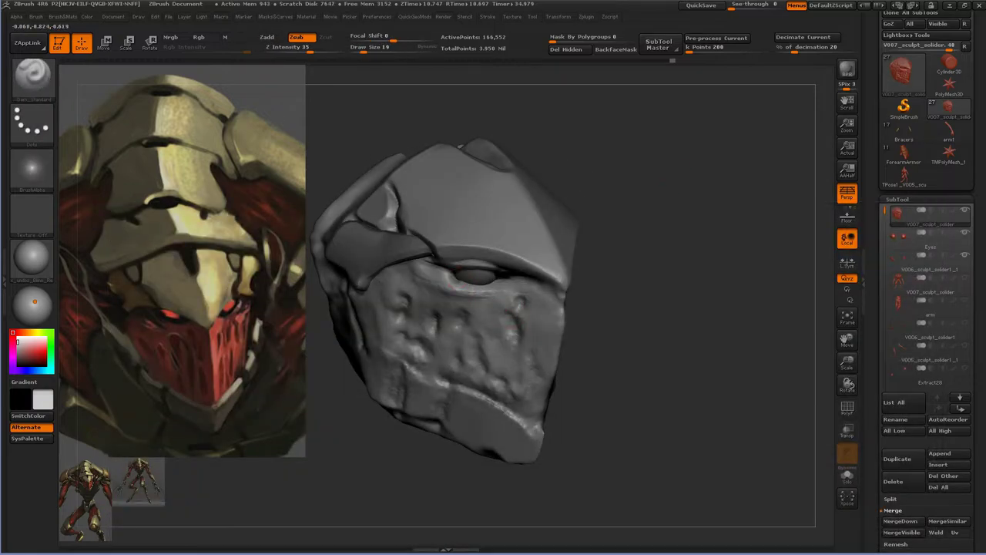
mouse_move(459, 147)
mouse_down()
mouse_move(645, 215)
mouse_move(529, 326)
mouse_move(460, 263)
mouse_up()
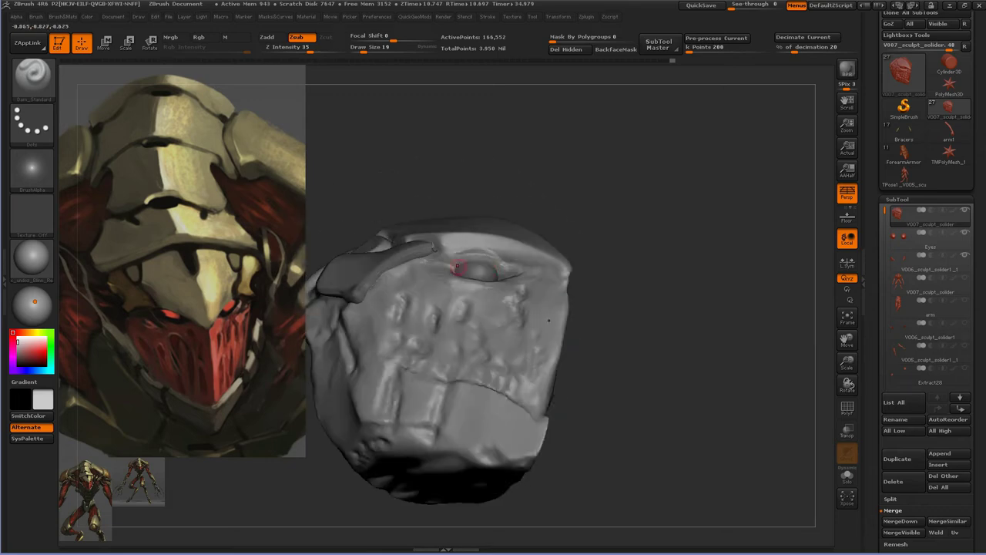
mouse_move(583, 213)
alt+mouse_down()
mouse_move(414, 228)
mouse_move(462, 201)
mouse_move(532, 246)
mouse_move(508, 308)
mouse_move(489, 289)
mouse_move(501, 277)
mouse_move(463, 231)
mouse_move(472, 199)
mouse_move(517, 276)
mouse_move(511, 242)
mouse_move(523, 293)
mouse_move(493, 300)
mouse_move(539, 312)
mouse_move(542, 368)
alt+mouse_up()
key(b)
key(m)
key(v)
- Refine the front with ClayBuildup and Dam_Standard, then set Move Topological to size 89
key(b)
key(c)
key(b)
key(b)
key(d)
key(s)
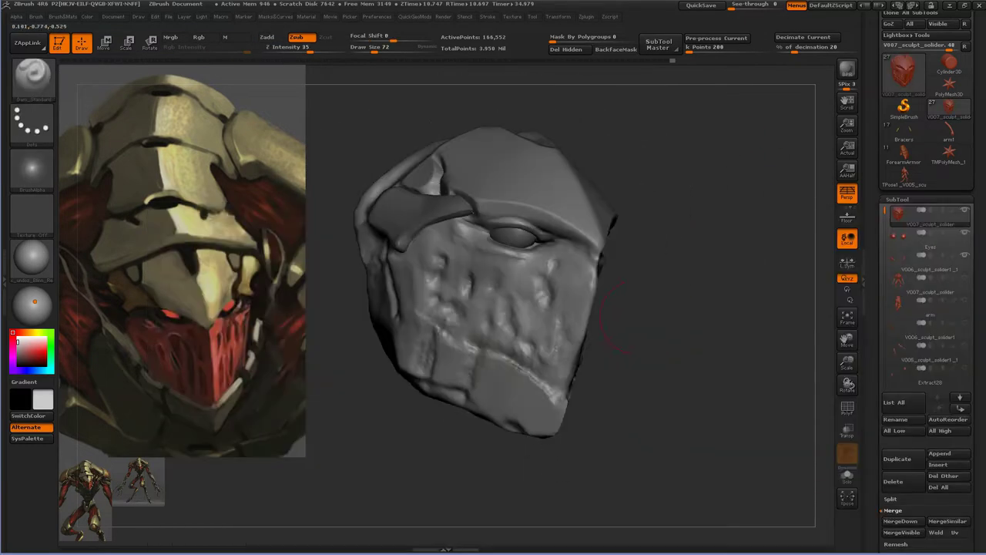
key(b)
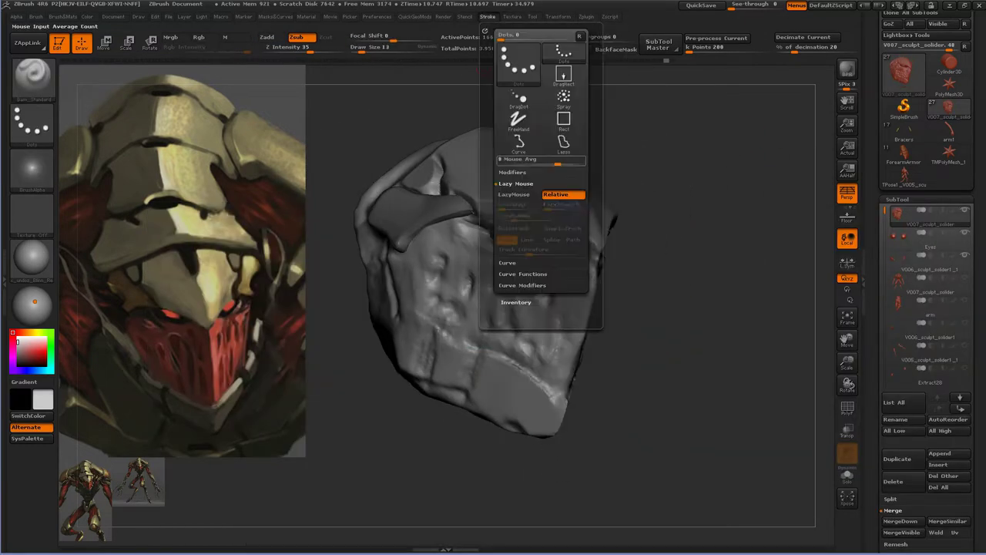
drag(463, 362, 512, 368)
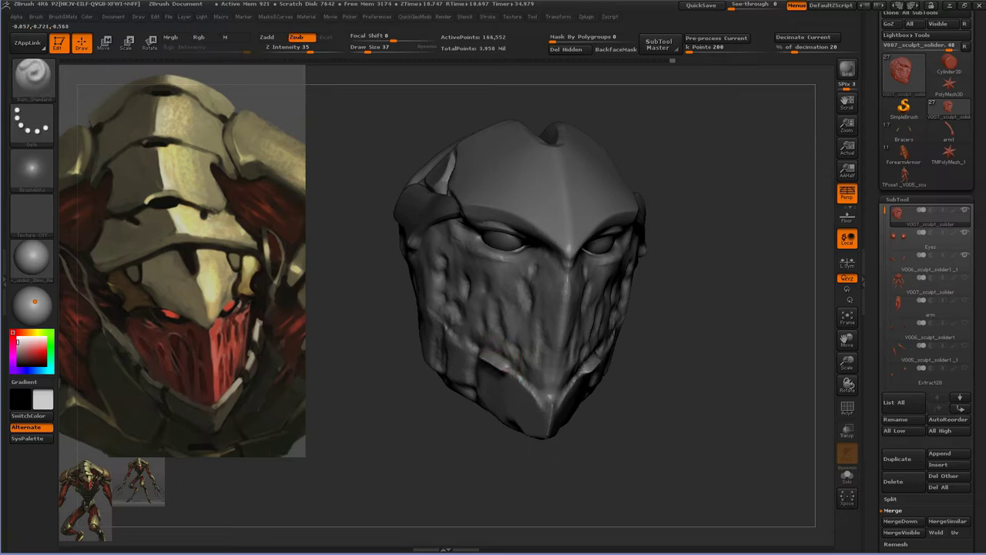
mouse_move(621, 420)
mouse_down()
mouse_move(545, 401)
mouse_move(522, 329)
mouse_up()
key(b)
key(m)
key(t)
shift+drag(362, 300, 420, 293)
- Reshape both helmet cheek sides and carve grooves into the right cheek with Dam_Standard
key(s)
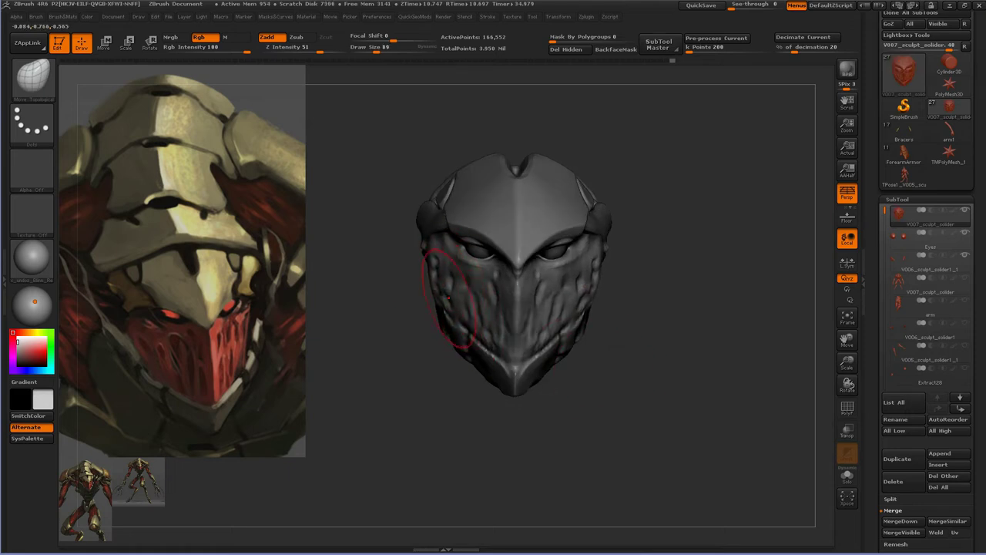
drag(449, 370, 522, 401)
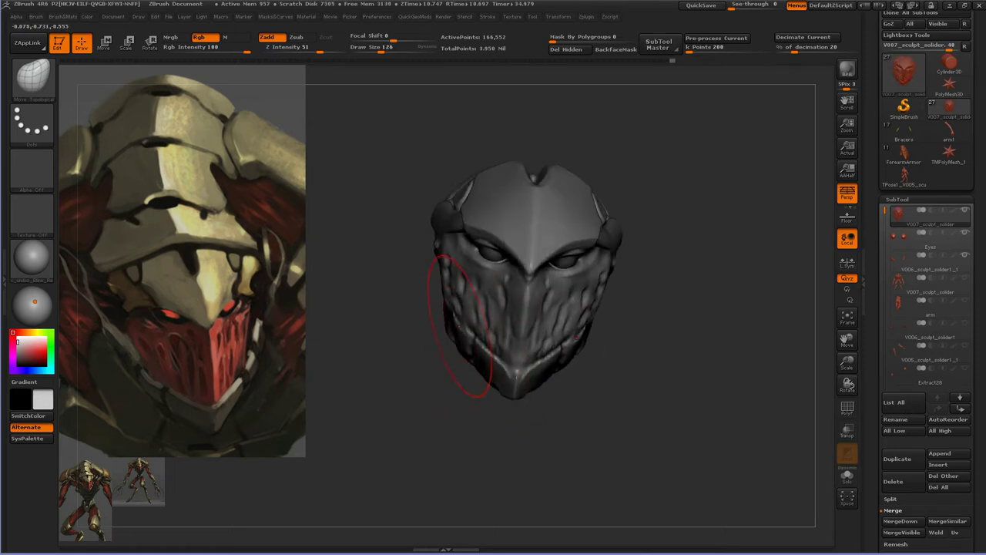
mouse_move(606, 350)
mouse_down()
mouse_move(587, 333)
mouse_move(601, 331)
mouse_move(570, 344)
mouse_move(605, 335)
mouse_up()
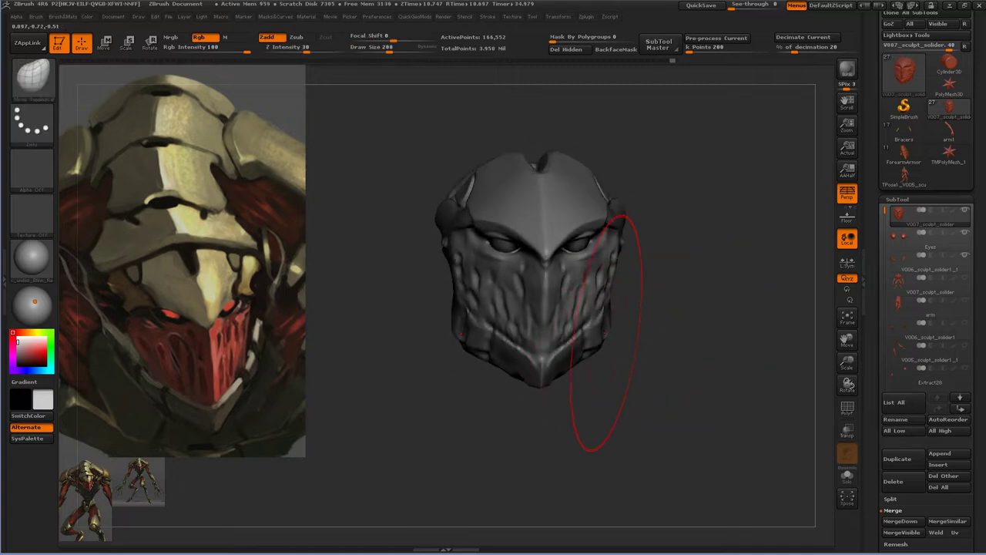
key(b)
key(d)
key(s)
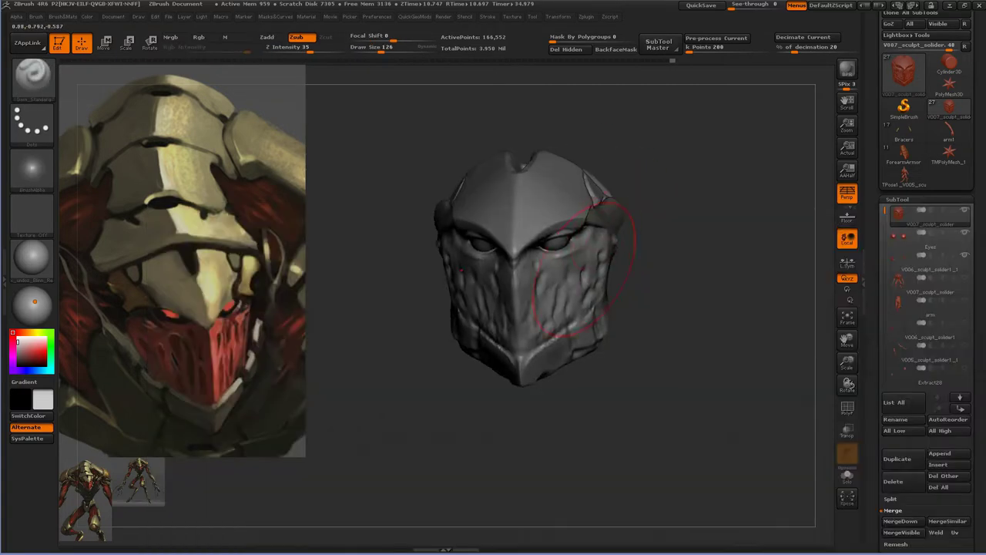
mouse_move(593, 284)
mouse_down()
mouse_move(598, 264)
mouse_move(685, 247)
mouse_move(639, 275)
mouse_up()
- Build up clay on the cheek, then return to the Move Topological brush
key(b)
key(c)
key(b)
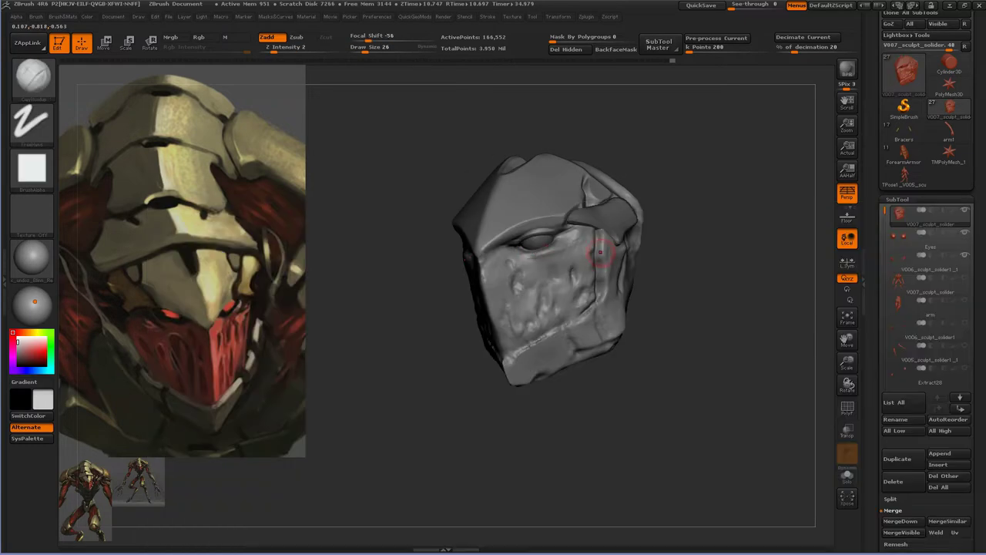
drag(604, 283, 686, 307)
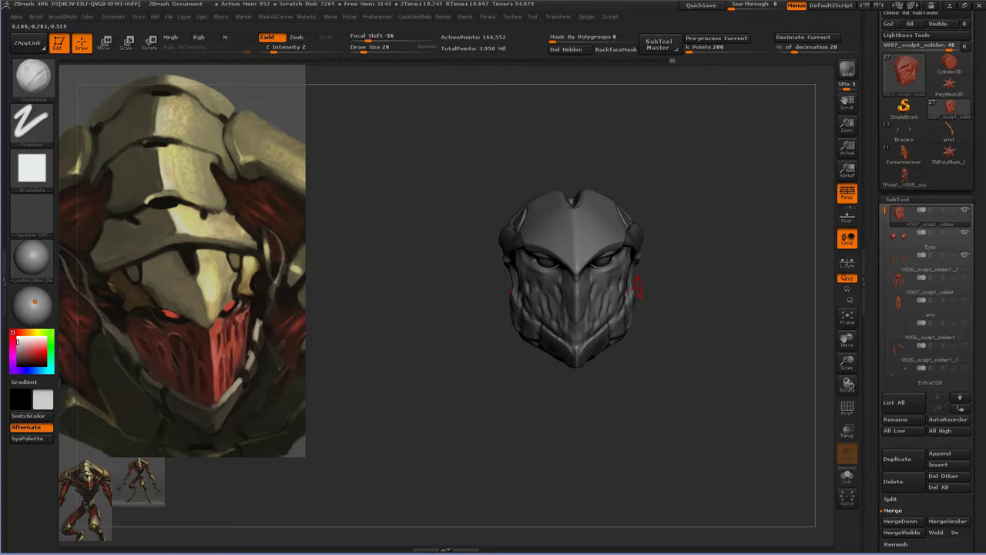
key(b)
key(m)
key(t)
- Smooth the helmet's right side and bring its side plate into view
drag(600, 357, 576, 349)
key(shift)
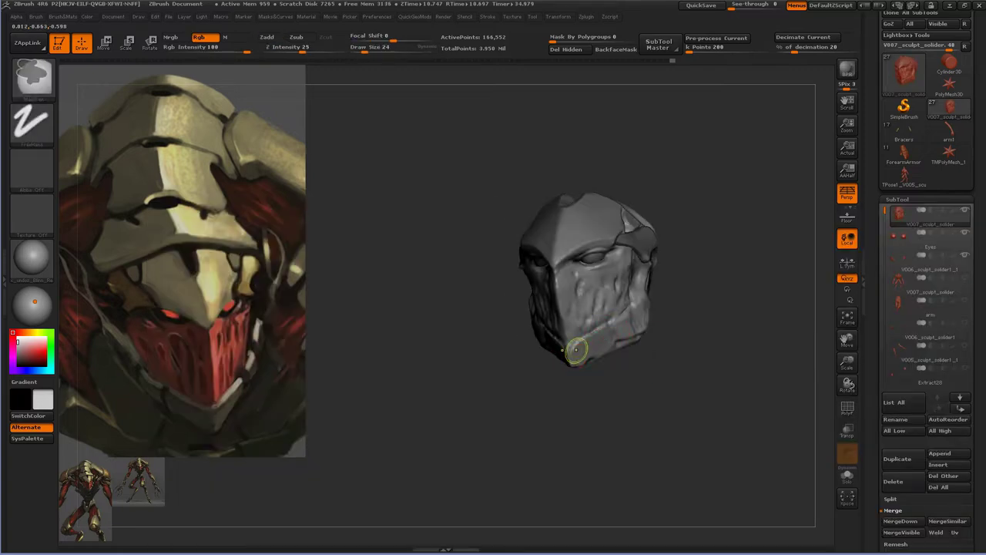
drag(639, 362, 671, 331)
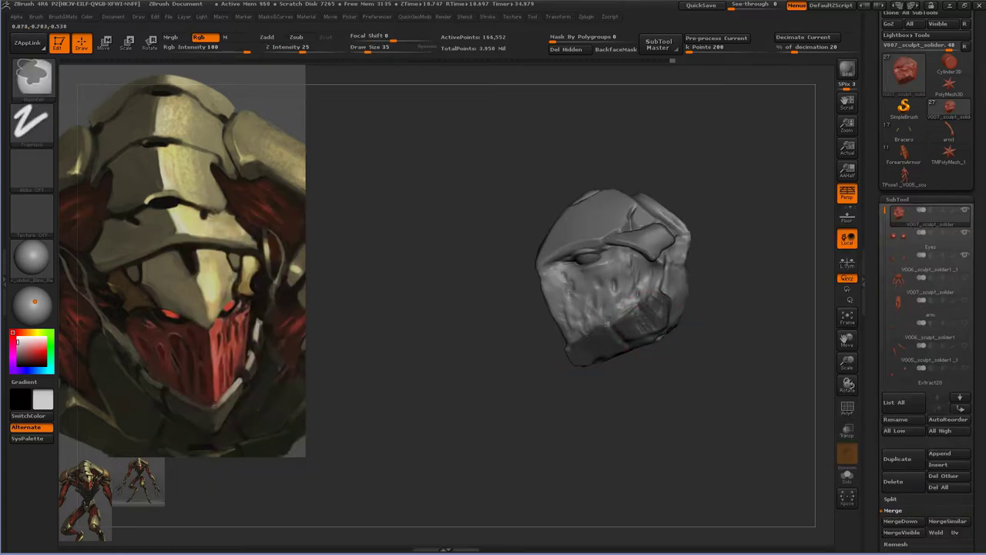
mouse_move(654, 289)
mouse_down()
mouse_move(748, 220)
mouse_move(761, 217)
mouse_move(788, 248)
mouse_up()
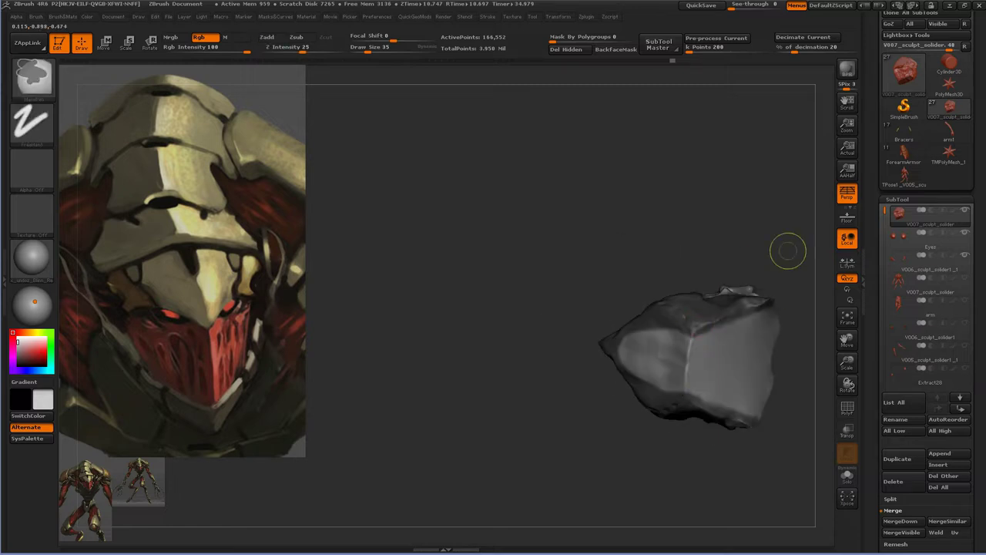
key(f)
drag(768, 322, 724, 312)
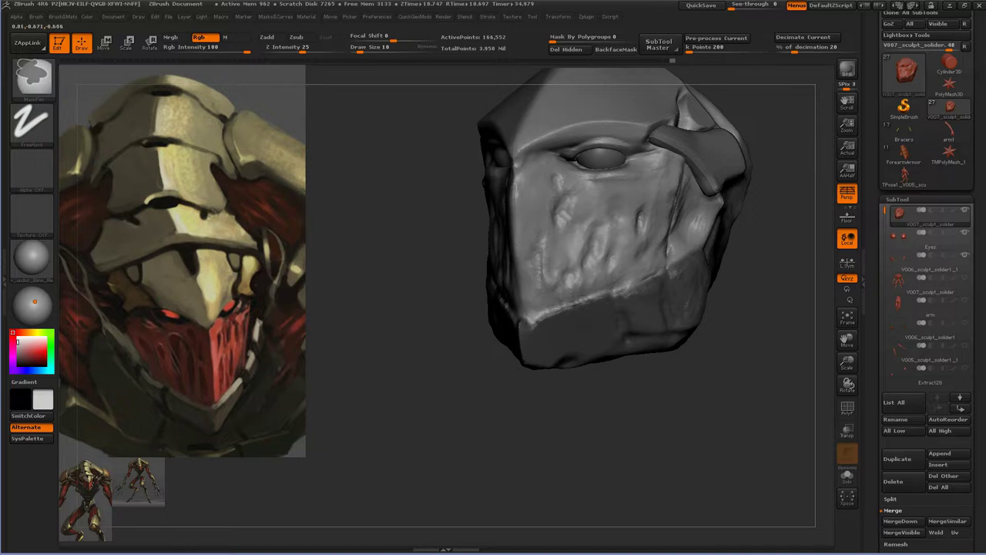
mouse_move(724, 312)
mouse_down()
mouse_move(616, 335)
mouse_move(567, 315)
mouse_move(700, 218)
mouse_move(724, 308)
mouse_move(684, 373)
mouse_up()
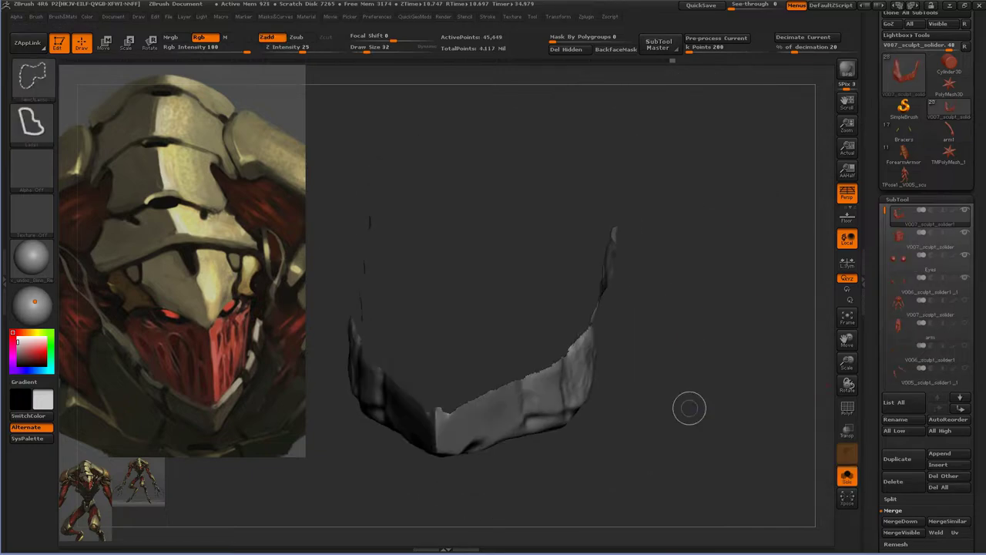
- Give the jaw piece thick panel edges via Panel Loops with Polish 1
drag(689, 408, 732, 295)
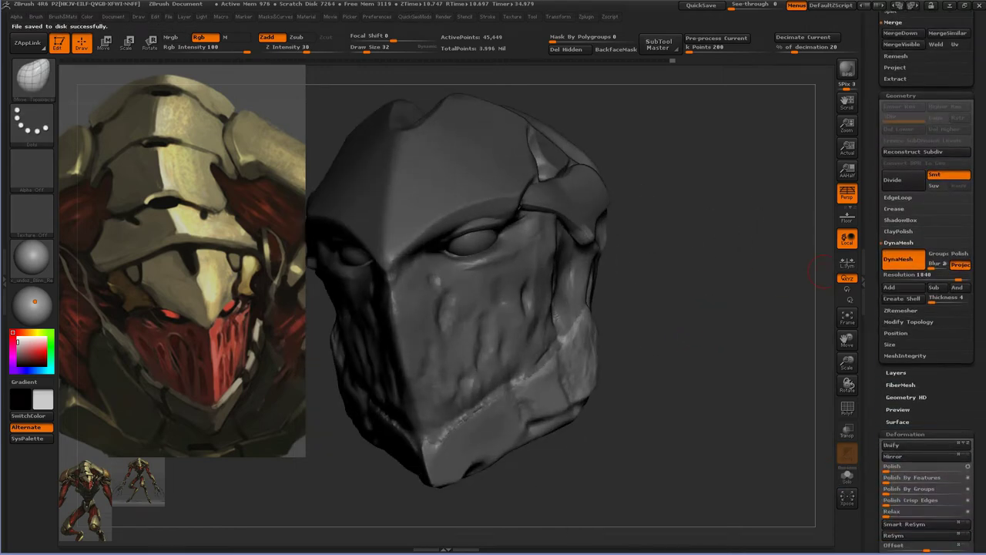
click(897, 197)
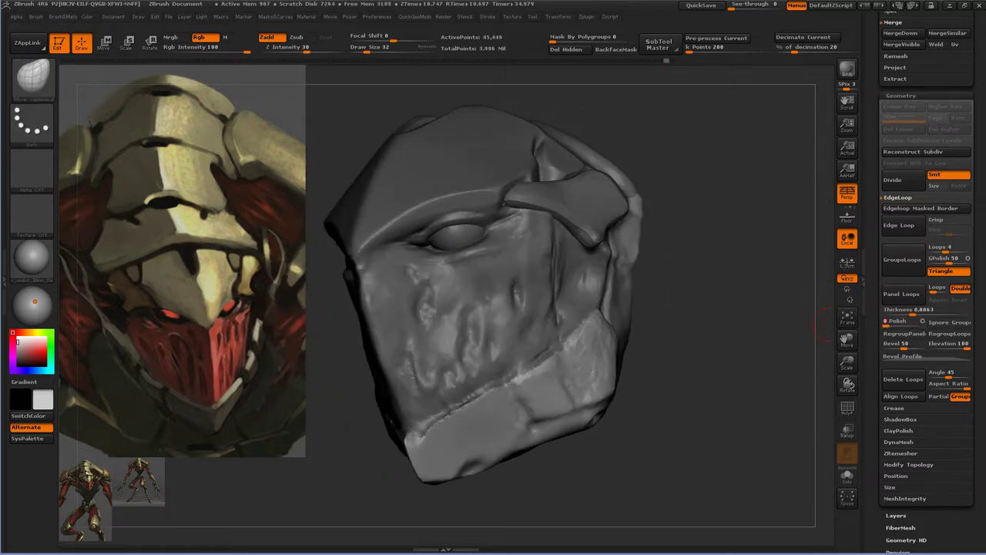
click(902, 294)
click(902, 321)
- Browse the Deformation options and select the jaw armour piece
drag(746, 358, 821, 304)
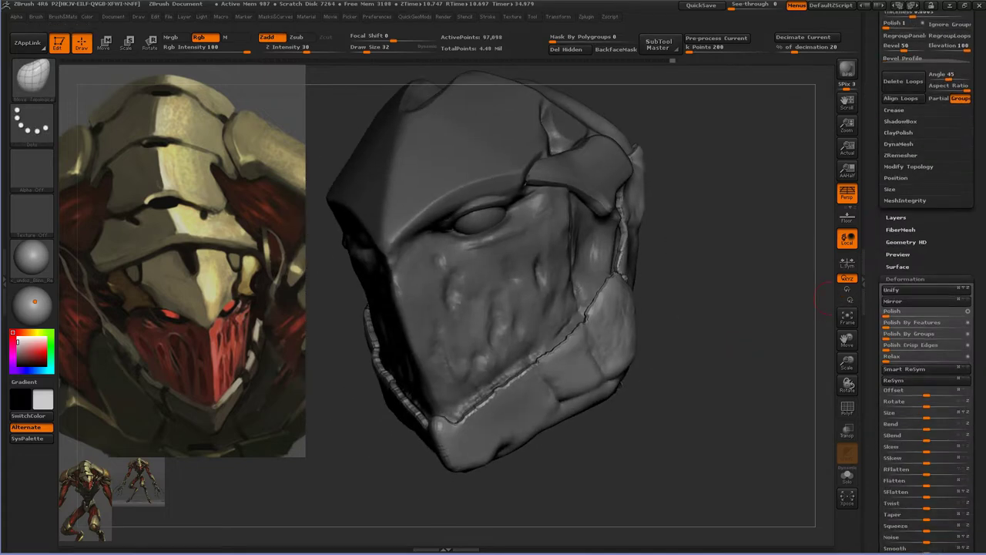
click(905, 188)
scroll(924, 288, down, 5)
drag(694, 431, 583, 326)
alt+click(583, 326)
mouse_move(638, 396)
mouse_down()
mouse_move(577, 414)
mouse_move(539, 324)
mouse_up()
- Enlarge the brush to about 197 and switch to the hPolish brush
key(b)
click(529, 165)
mouse_move(622, 350)
mouse_down()
mouse_move(594, 370)
mouse_move(559, 351)
mouse_move(662, 297)
mouse_move(599, 348)
mouse_move(688, 326)
mouse_move(632, 331)
mouse_move(583, 308)
mouse_move(612, 339)
mouse_move(681, 271)
mouse_move(655, 231)
mouse_up()
key(b)
key(h)
key(p)
- Choose a polishing brush with BackfaceMask enabled for the helmet plates
key(b)
key(p)
key(o)
click(616, 49)
mouse_move(609, 84)
mouse_down()
mouse_move(524, 270)
mouse_move(463, 346)
mouse_move(493, 416)
mouse_move(470, 478)
mouse_move(493, 462)
mouse_move(477, 385)
mouse_up()
- Carve a seam across the lower face panel with Dam_Standard at brush size 15
key(b)
key(d)
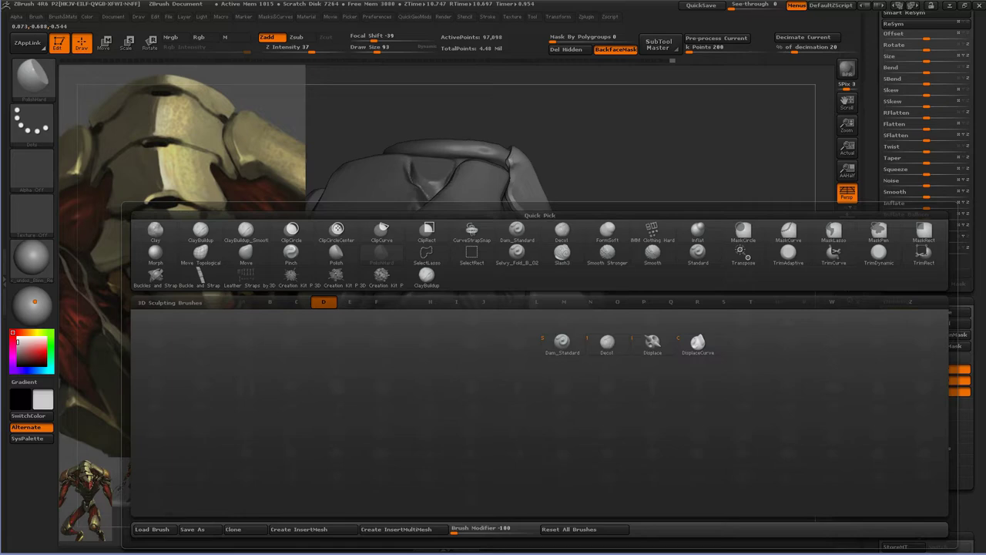
key(s)
key(s)
key(bracketleft)
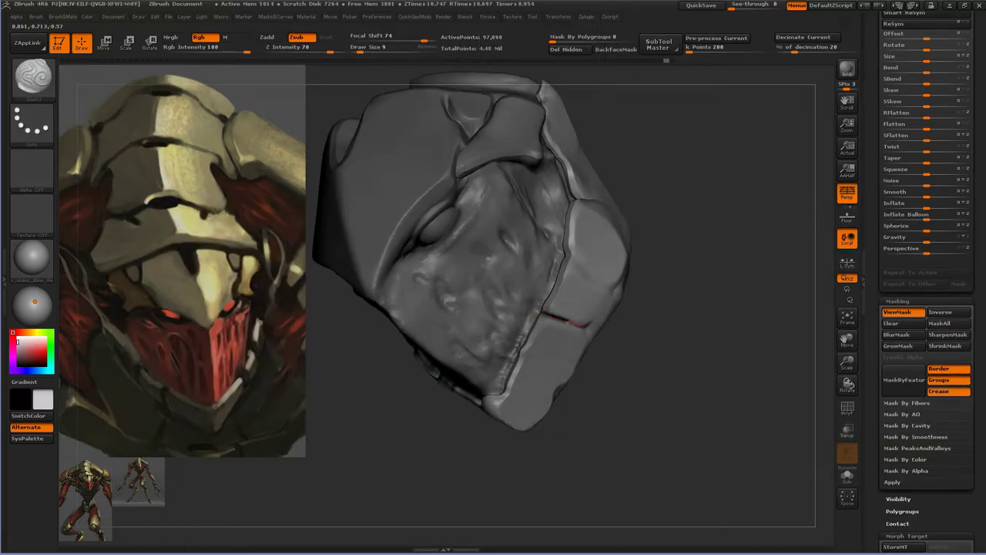
drag(597, 330, 691, 235)
key(space)
drag(508, 195, 540, 195)
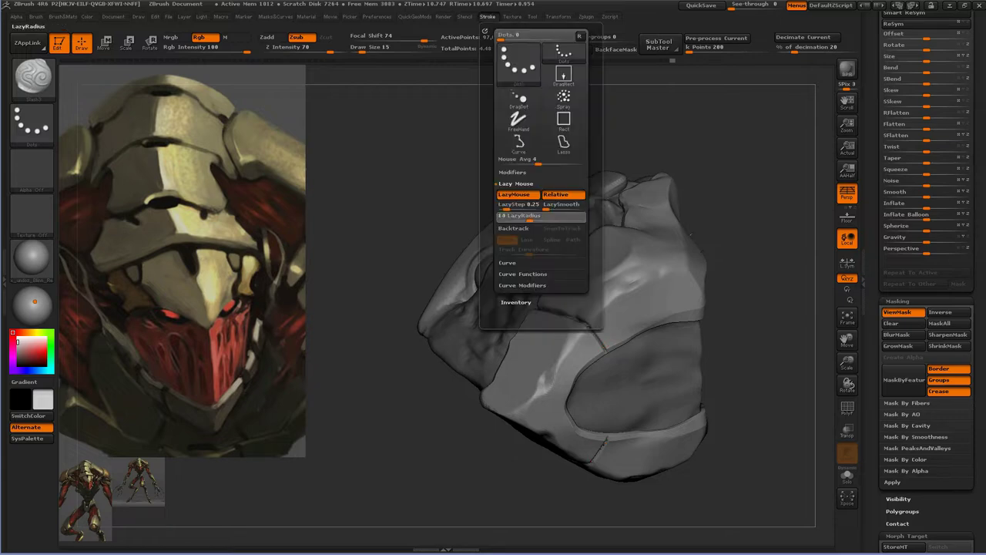
mouse_move(693, 347)
mouse_down()
mouse_move(590, 229)
mouse_move(577, 249)
mouse_move(691, 417)
mouse_up()
mouse_move(649, 287)
mouse_down()
mouse_move(539, 231)
mouse_move(516, 247)
mouse_up()
- Polish the plates with a size-56 polish brush and solo the jaw armour piece
key(b)
key(h)
drag(678, 324, 593, 277)
drag(477, 331, 507, 347)
key(ctrl+shift+s)
mouse_move(614, 352)
mouse_down()
mouse_move(595, 373)
mouse_move(660, 331)
mouse_move(748, 187)
mouse_move(575, 388)
mouse_move(626, 331)
mouse_move(620, 350)
mouse_move(688, 301)
mouse_move(605, 237)
mouse_move(539, 262)
mouse_up()
- Alternate freehand and polish brushes on the isolated jaw piece, then choose another sculpting brush
key(b)
key(c)
key(b)
key(h)
key(b)
key(t)
key(d)
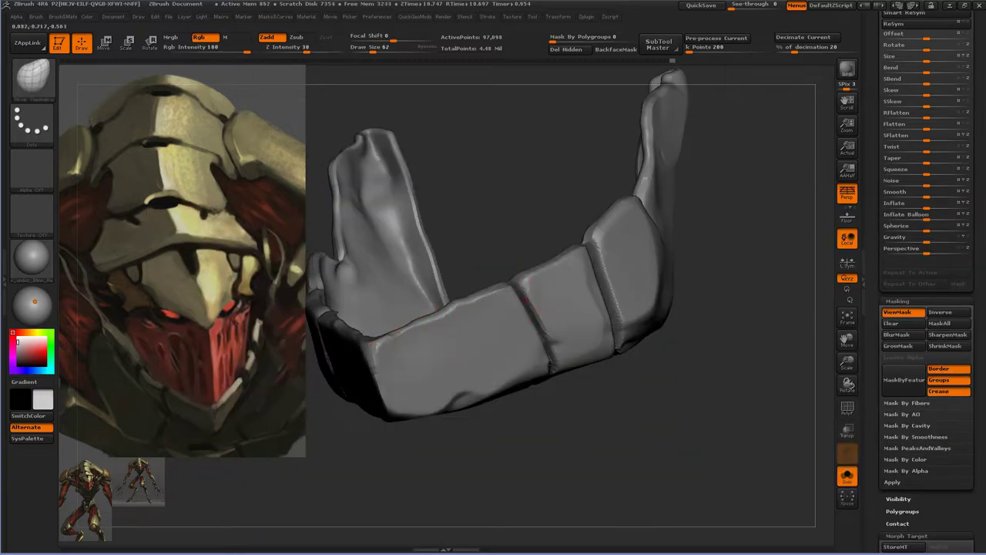
- DynaMesh the V-shaped armor piece at resolution 1816
key(minus)
scroll(925, 231, up, 10)
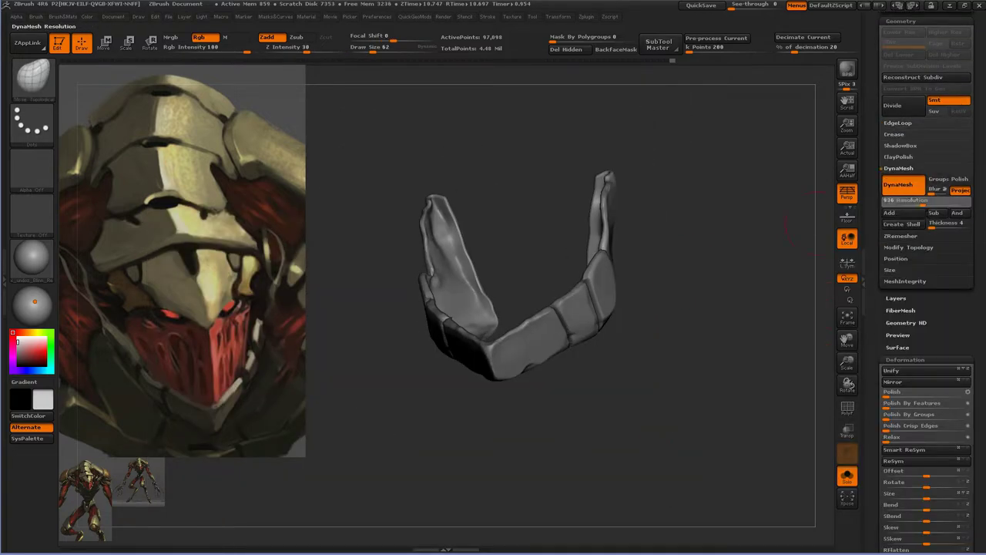
drag(909, 200, 936, 199)
alt+drag(740, 401, 705, 364)
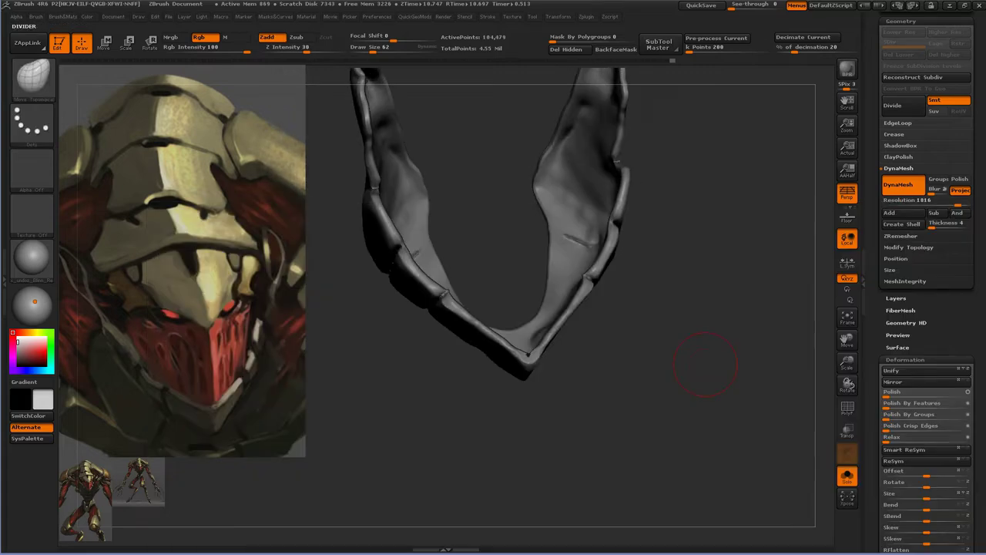
- Shape the V-shaped piece with Inflat and a polish brush at size 45
key(b)
key(i)
key(n)
mouse_move(501, 324)
mouse_down()
mouse_move(418, 160)
mouse_move(638, 148)
mouse_move(623, 124)
mouse_up()
key(b)
key(h)
key(p)
mouse_move(693, 154)
mouse_down()
mouse_move(678, 231)
mouse_move(630, 316)
mouse_move(629, 235)
mouse_move(748, 194)
mouse_move(716, 231)
mouse_move(647, 271)
mouse_up()
key(s)
click(630, 314)
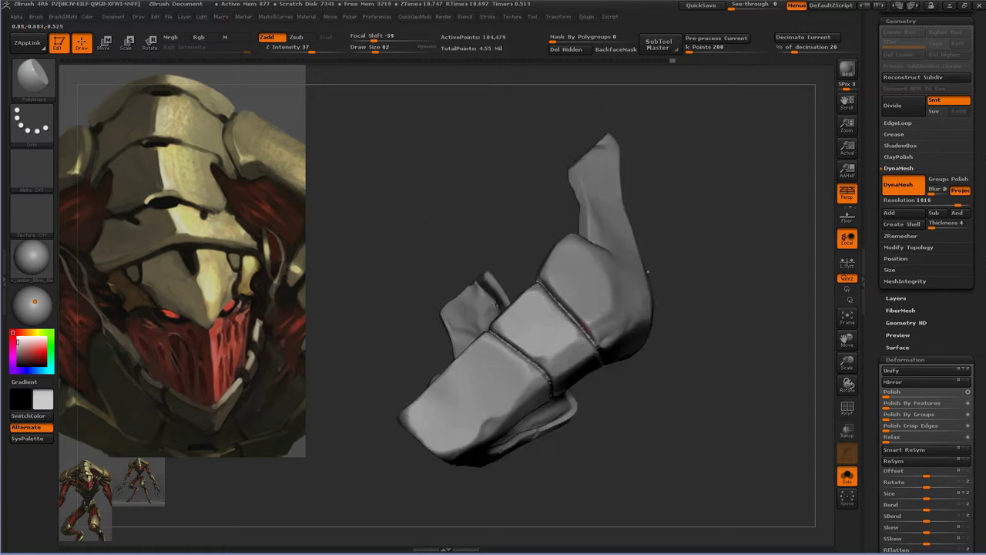
- Refine the plate edges from upright and V-shaped views with an enlarged brush
drag(647, 271, 627, 219)
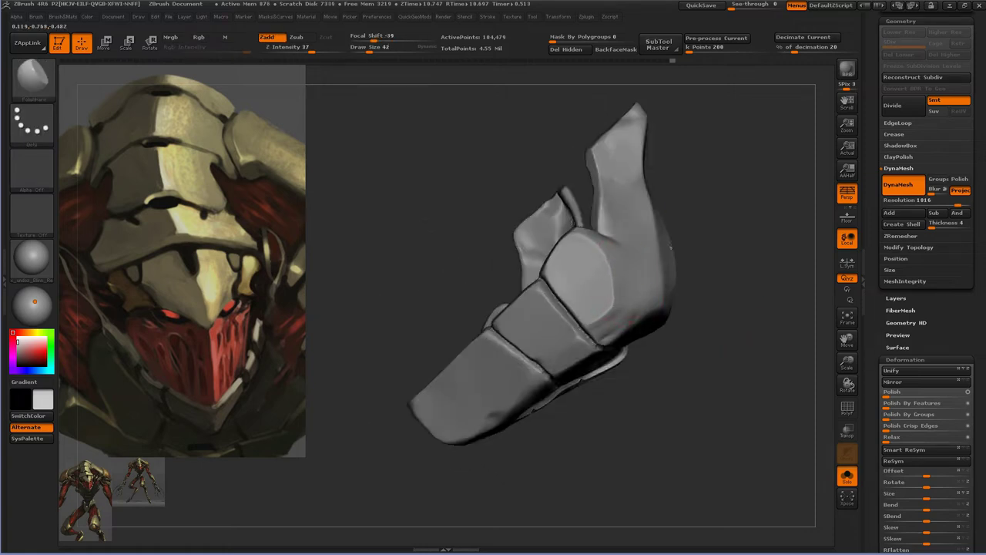
mouse_move(670, 247)
mouse_down()
mouse_move(594, 319)
mouse_move(633, 337)
mouse_up()
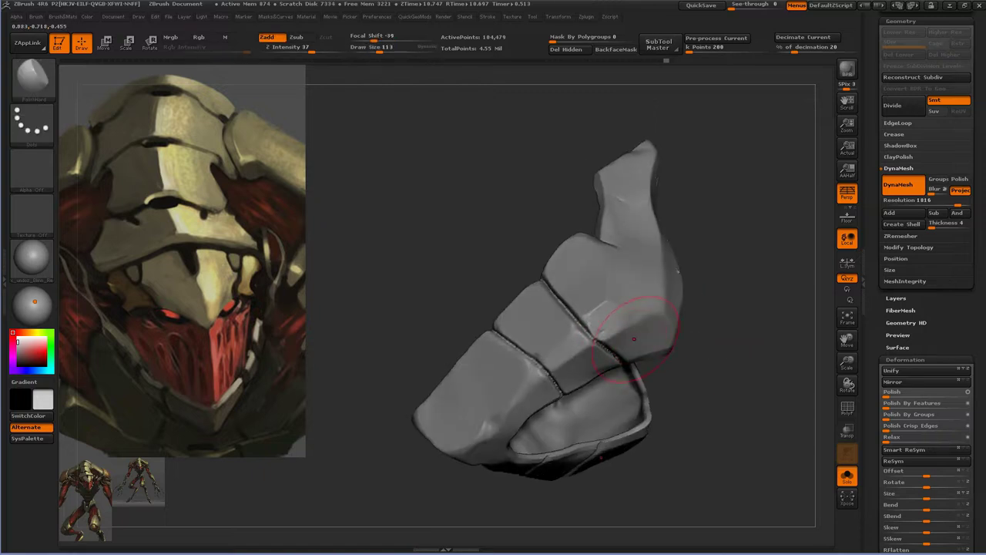
drag(801, 270, 794, 279)
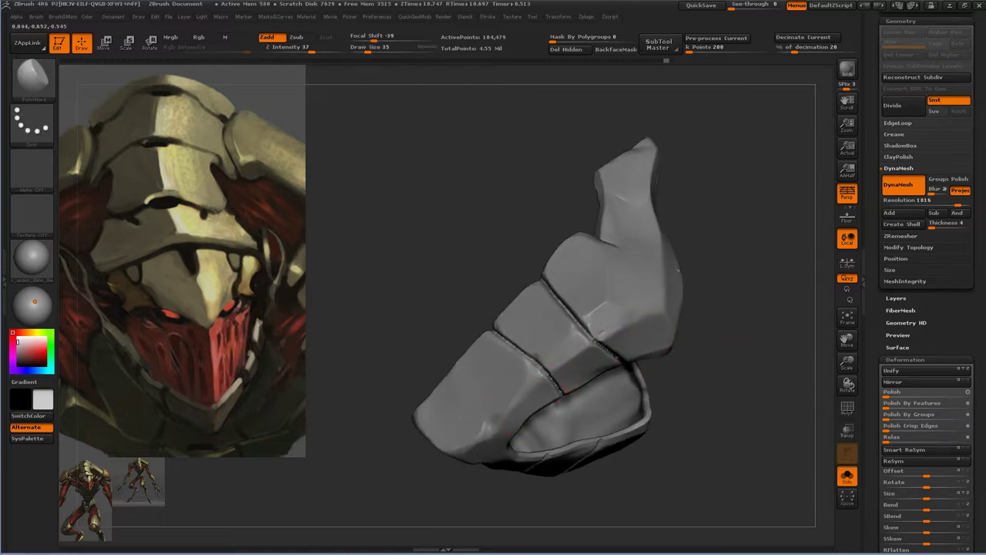
drag(540, 374, 366, 215)
- Carve the piece's inner side with a freehand-stroke carving brush
key(b)
click(686, 443)
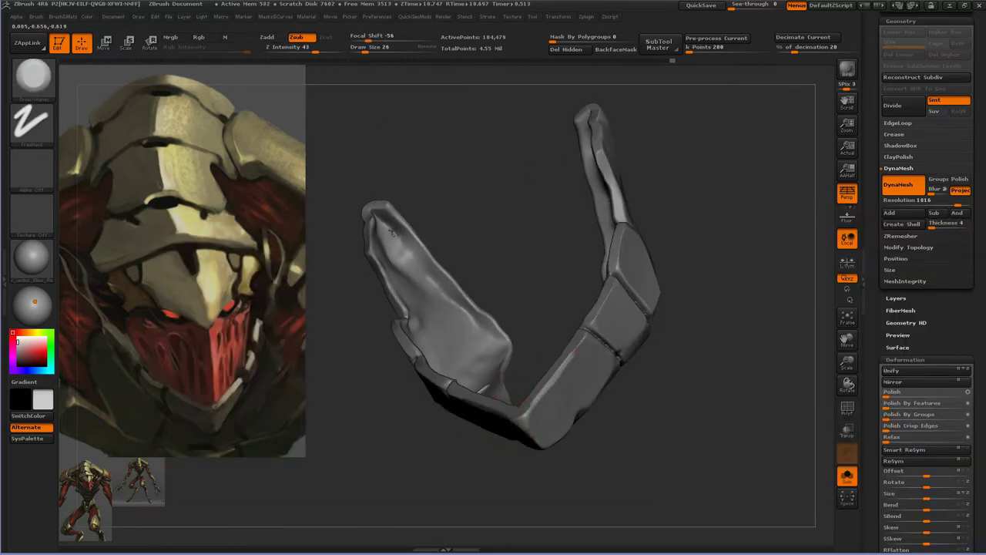
drag(521, 402, 531, 409)
mouse_move(650, 250)
alt+mouse_down()
mouse_move(639, 220)
mouse_move(524, 439)
alt+mouse_up()
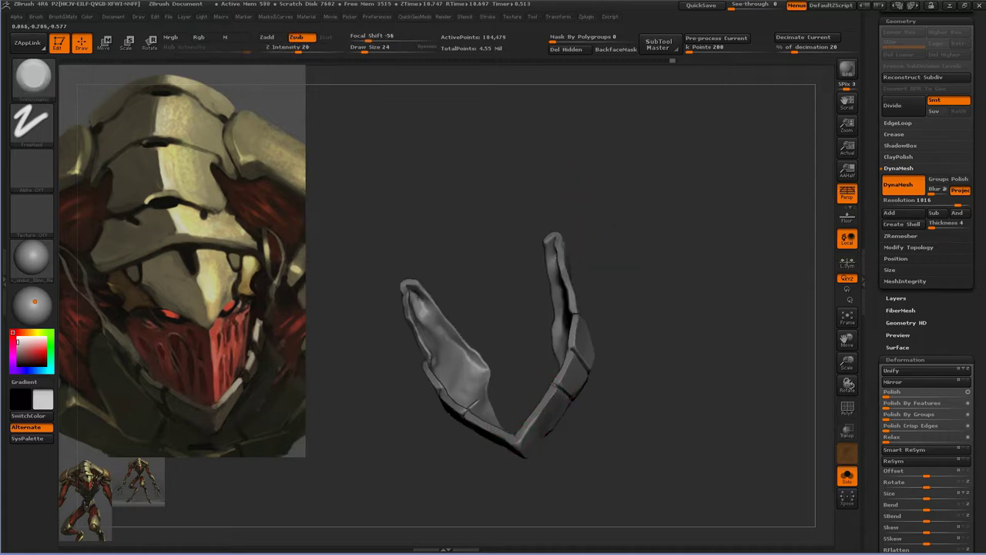
mouse_move(581, 322)
mouse_down()
mouse_move(567, 362)
mouse_move(573, 401)
mouse_up()
- Build up the piece with a Dots-stroke building brush
key(b)
click(573, 438)
mouse_move(573, 438)
mouse_down()
mouse_move(705, 352)
mouse_move(547, 433)
mouse_move(620, 252)
mouse_move(481, 243)
mouse_up()
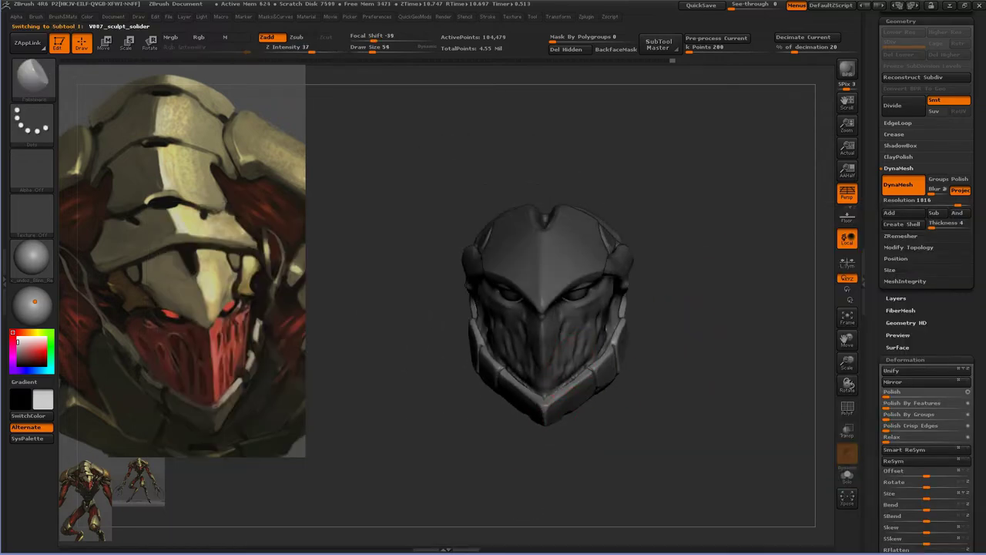
- Select the helmet subtool and view it at three-quarter angle
key(b)
key(m)
key(t)
alt+click(566, 358)
mouse_move(660, 341)
mouse_down()
mouse_move(511, 407)
mouse_move(534, 376)
mouse_move(549, 280)
mouse_move(551, 291)
mouse_up()
- Carve inward hollows into the lower face mask with the Standard brush in Zsub
key(b)
key(s)
key(t)
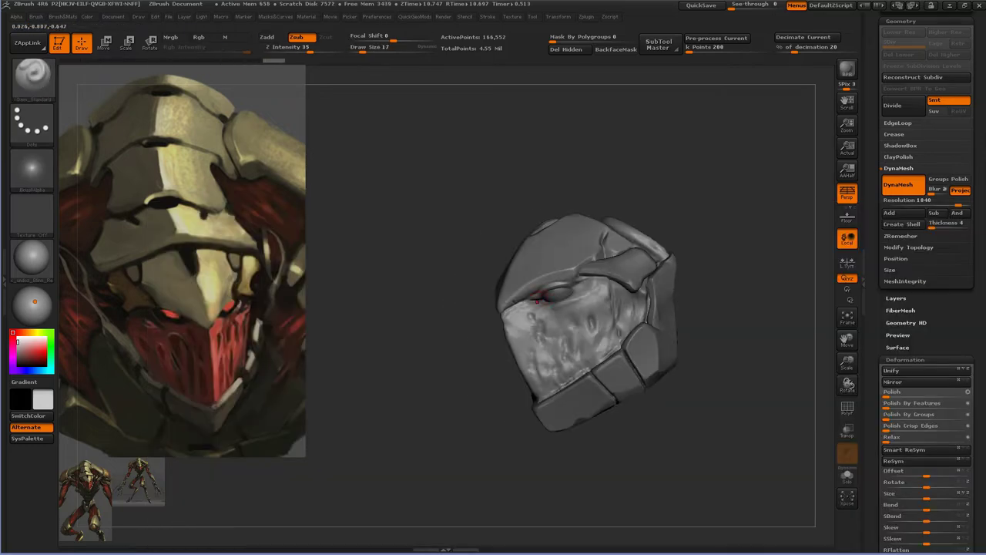
alt+drag(694, 237, 694, 193)
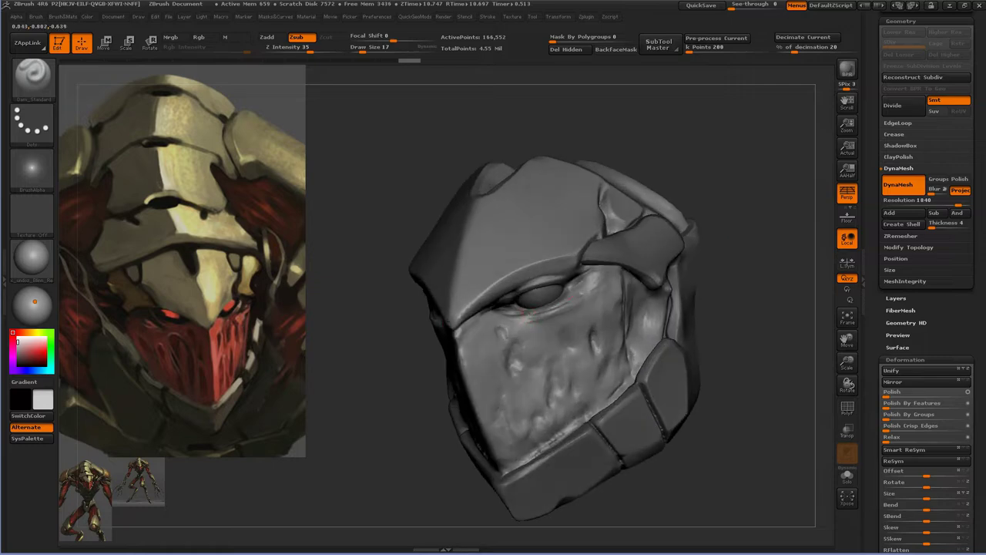
drag(566, 299, 540, 316)
- Inflate the mask's ridges with the Inflat brush at depth 9
key(b)
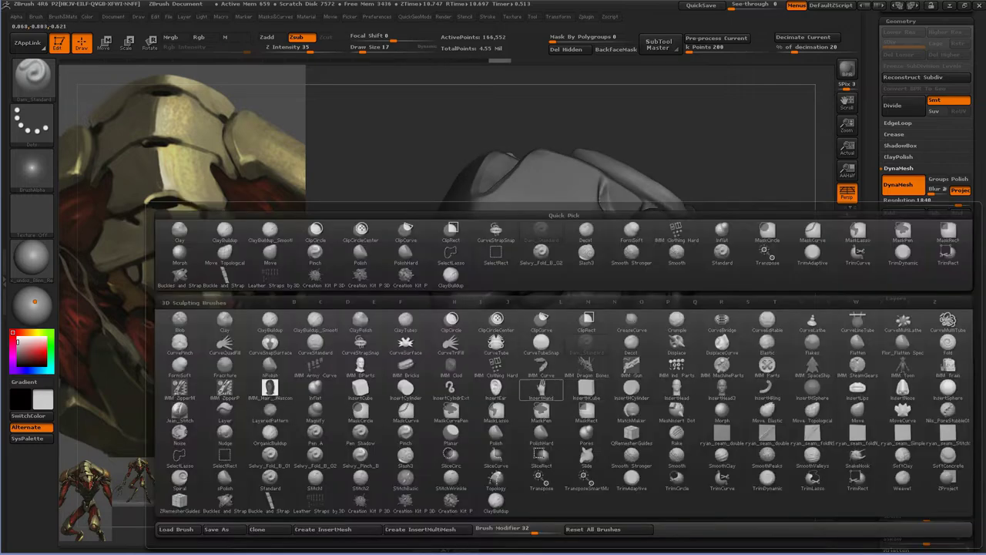
key(i)
key(n)
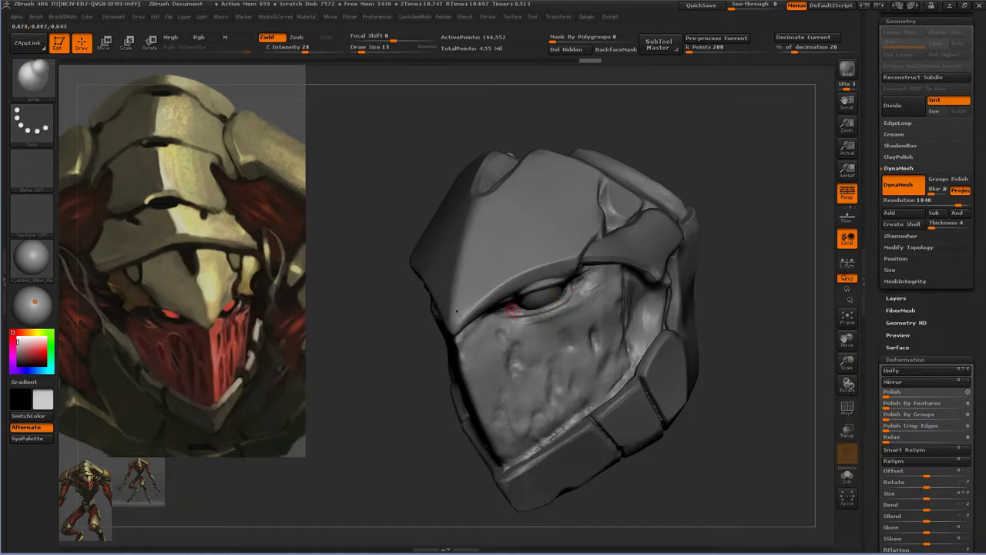
drag(510, 308, 510, 302)
click(293, 47)
text(9)
drag(562, 288, 591, 267)
drag(519, 308, 540, 369)
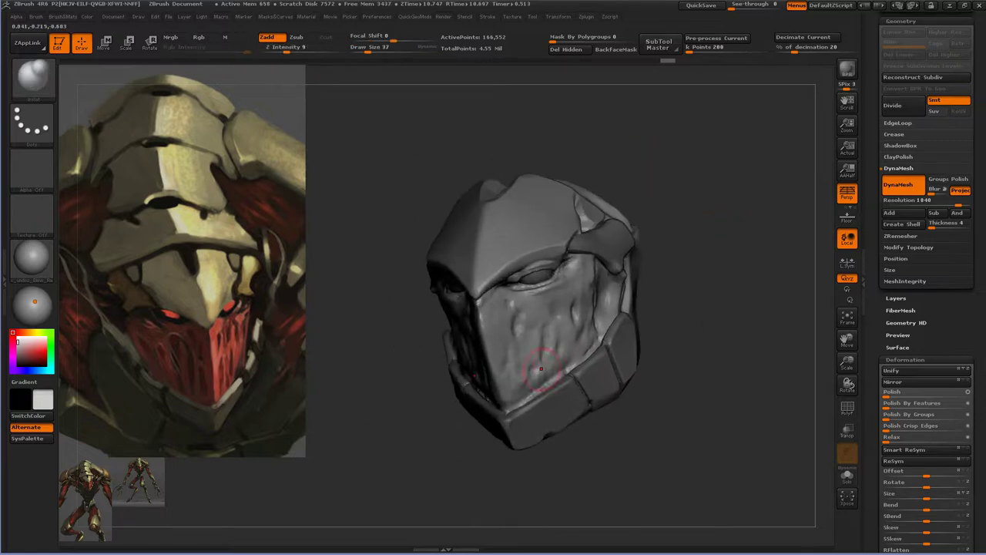
- Carve the mask from a frontal view with the Standard brush
key(b)
key(s)
key(t)
mouse_move(670, 339)
mouse_down()
mouse_move(700, 213)
mouse_move(561, 344)
mouse_up()
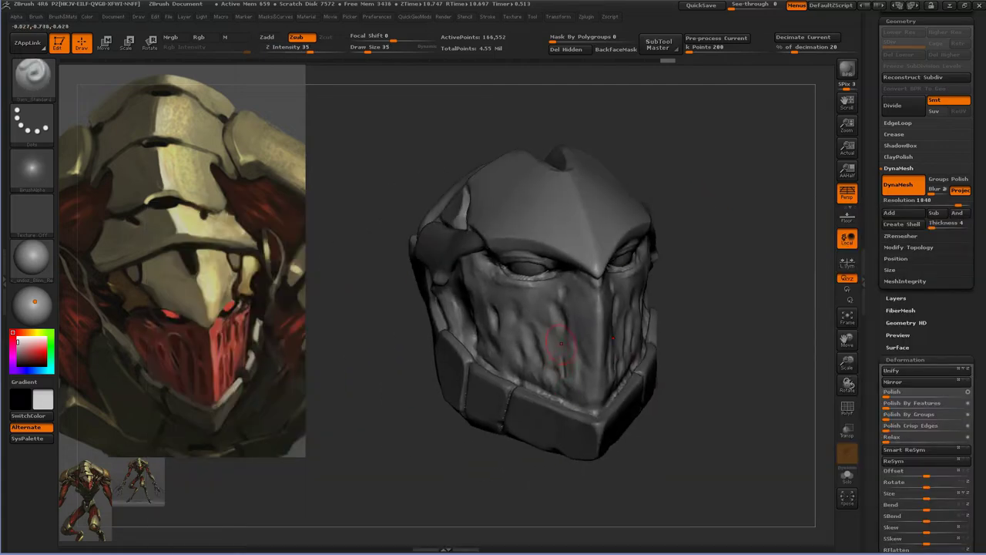
- Build up fleshy ridges on the mask's left side with ClayBuildup
key(b)
key(c)
key(b)
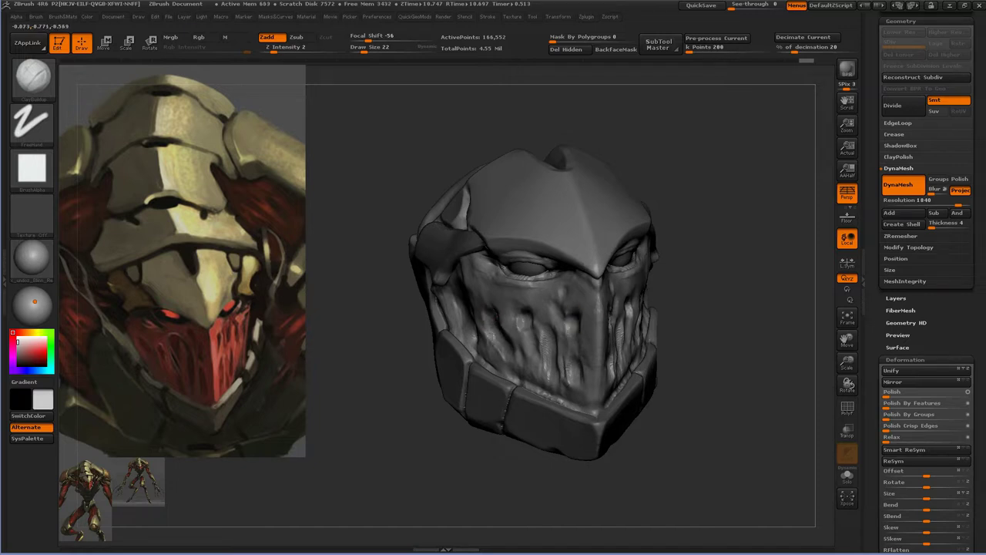
drag(487, 354, 466, 335)
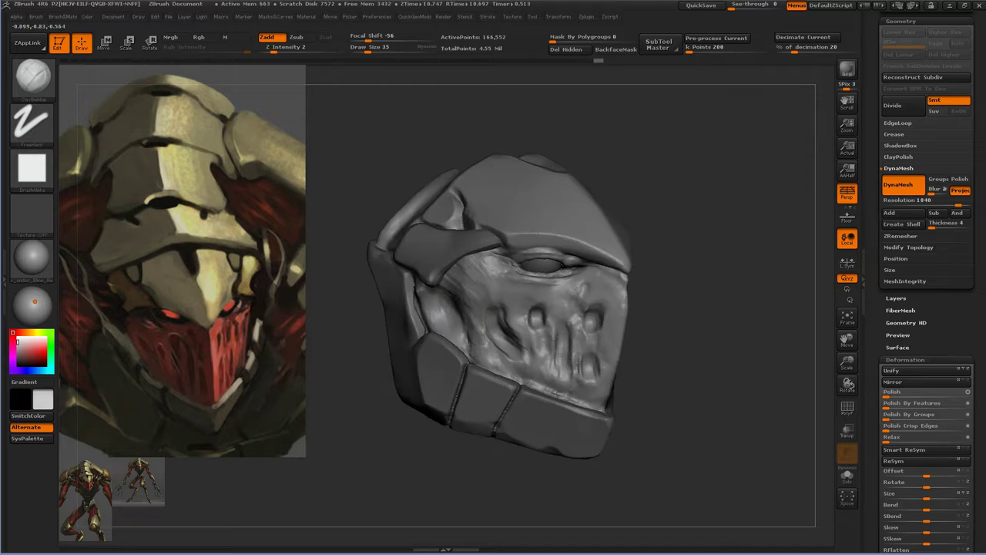
drag(519, 370, 691, 244)
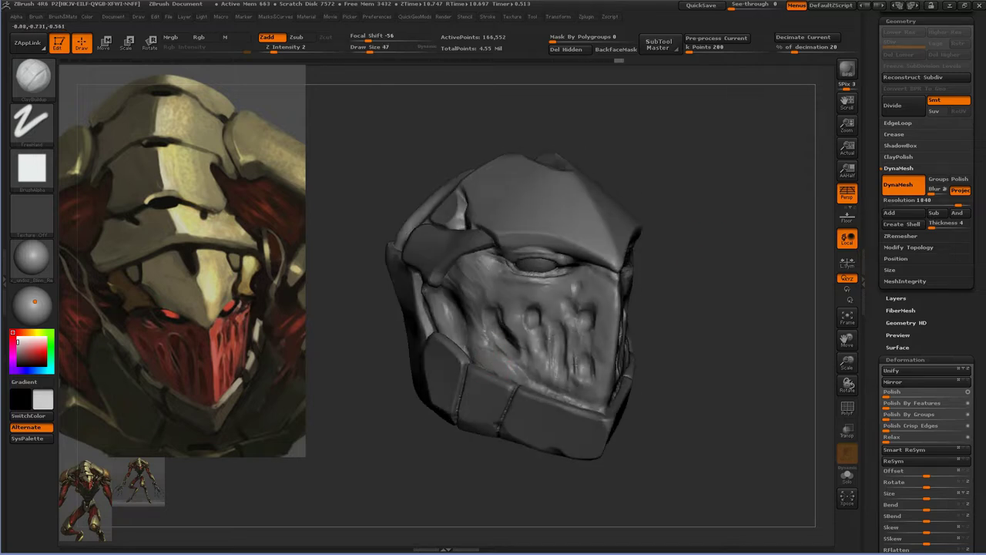
mouse_move(465, 347)
mouse_down()
mouse_move(415, 309)
mouse_move(447, 315)
mouse_move(424, 334)
mouse_up()
key(s)
- Cut a groove along the left cheek with Dam_Standard and a larger brush
key(b)
key(d)
key(s)
mouse_move(455, 306)
mouse_down()
mouse_move(439, 297)
mouse_move(493, 296)
mouse_up()
key(s)
mouse_move(693, 193)
mouse_down()
mouse_move(739, 168)
mouse_move(694, 185)
mouse_up()
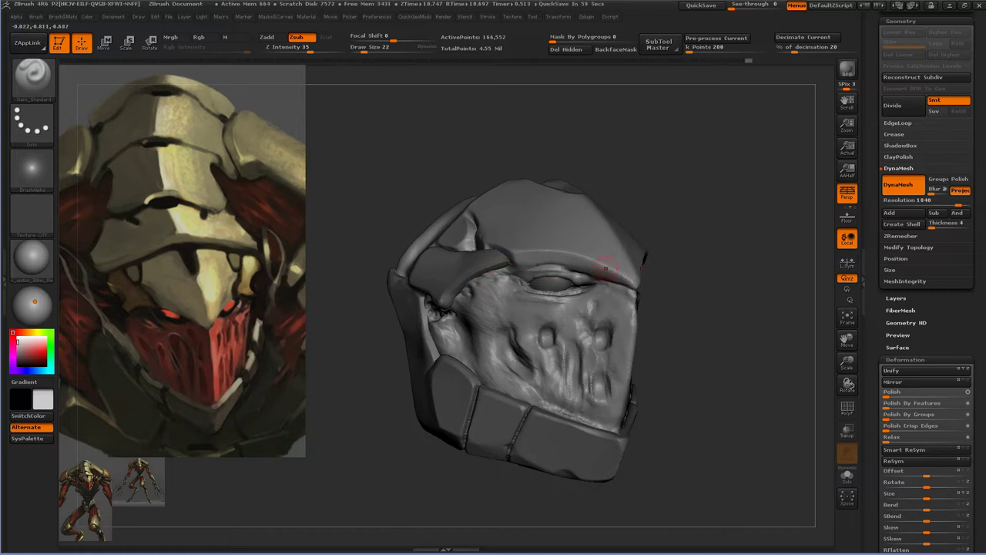
- Deepen the face mask cavities with Dam_Standard from left and frontal views
drag(693, 184, 662, 192)
mouse_move(445, 359)
mouse_down()
mouse_move(469, 315)
mouse_move(432, 304)
mouse_move(452, 314)
mouse_up()
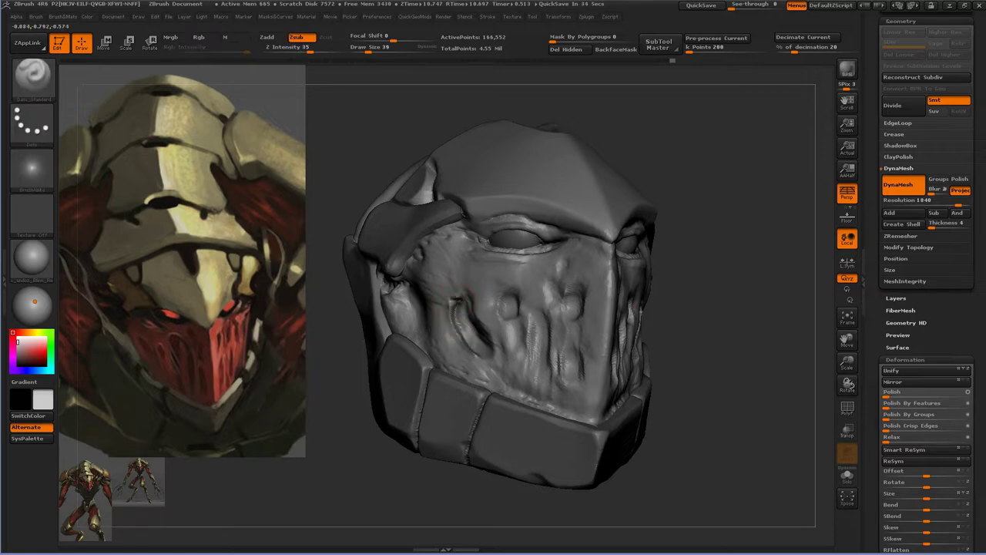
mouse_move(468, 300)
mouse_down()
mouse_move(491, 356)
mouse_move(496, 324)
mouse_up()
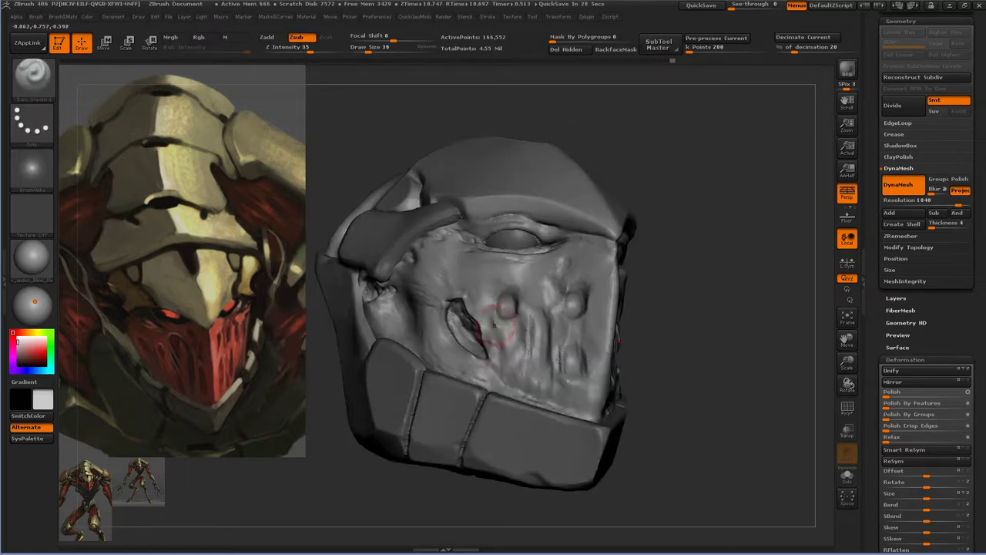
drag(489, 287, 662, 254)
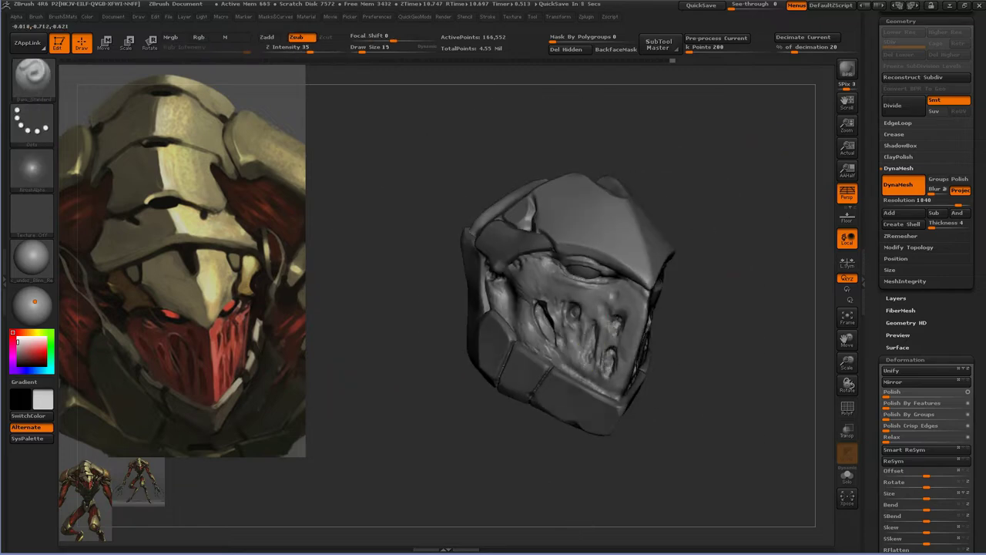
drag(586, 354, 591, 297)
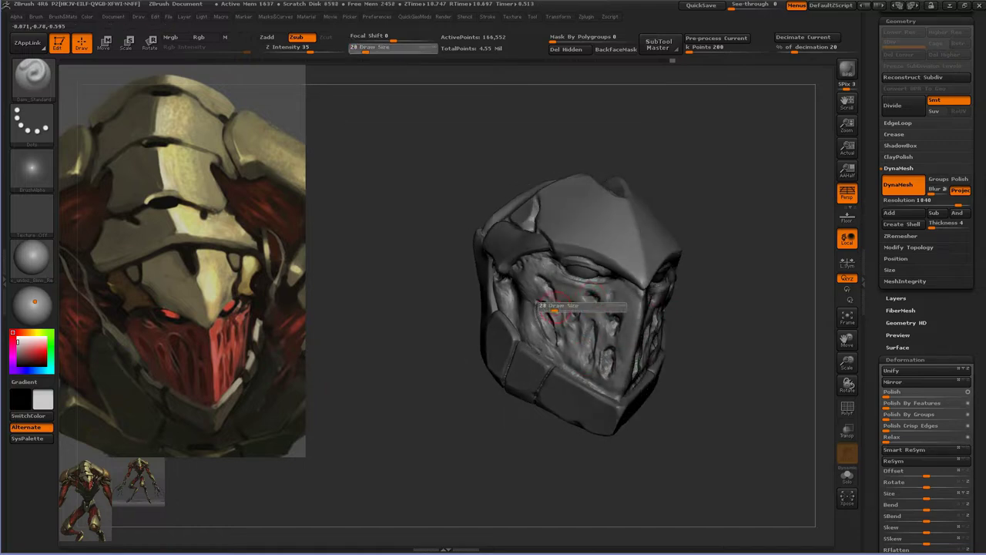
drag(593, 327, 620, 334)
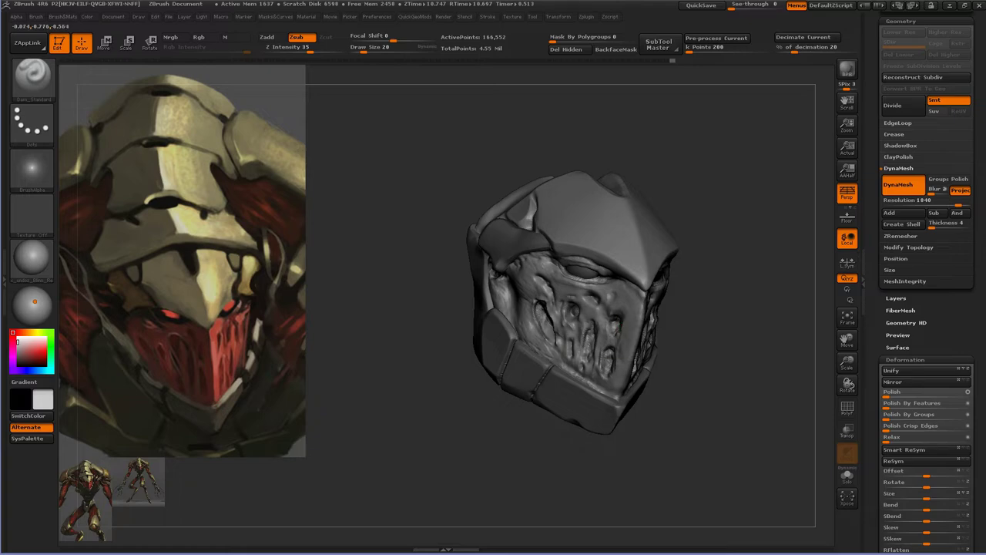
drag(579, 332, 501, 362)
- Soften the mask's forms on its left side with the FormSoft brush
key(b)
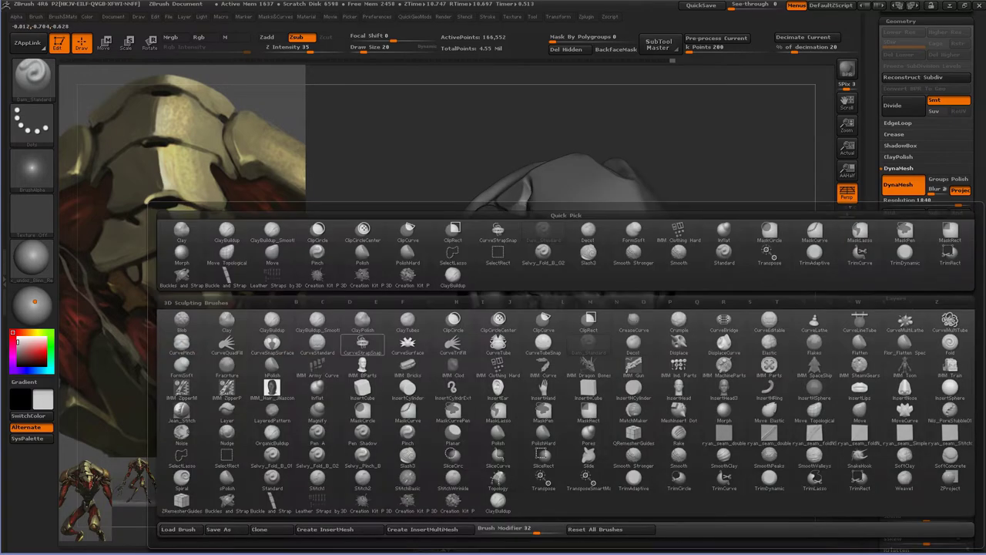
key(f)
key(s)
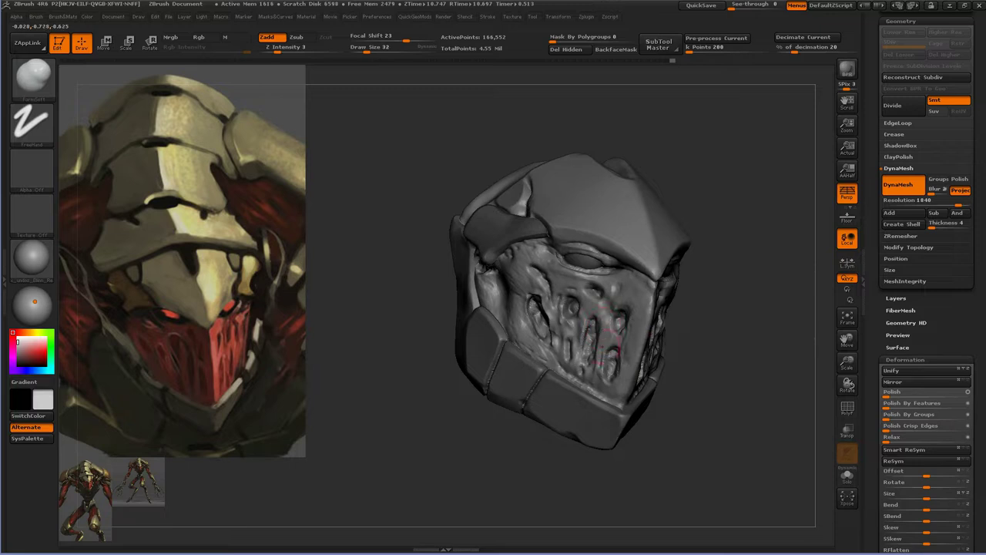
drag(718, 289, 759, 302)
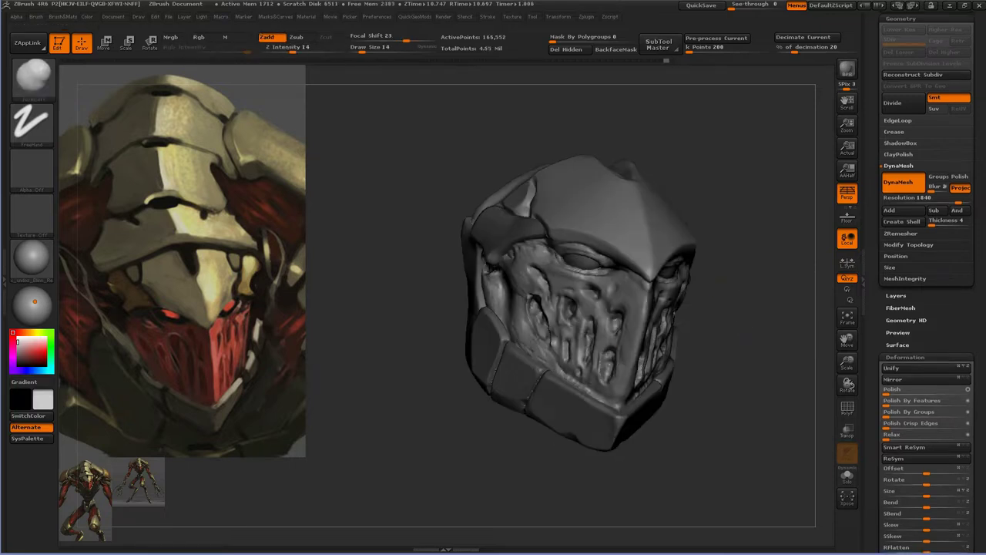
key(b)
key(p)
key(a)
- Divide the helmet to SDiv 2, reaching 739,824 points
key(b)
key(s)
key(t)
key(ctrl+d)
mouse_move(737, 298)
mouse_down()
mouse_move(727, 282)
mouse_move(590, 336)
mouse_up()
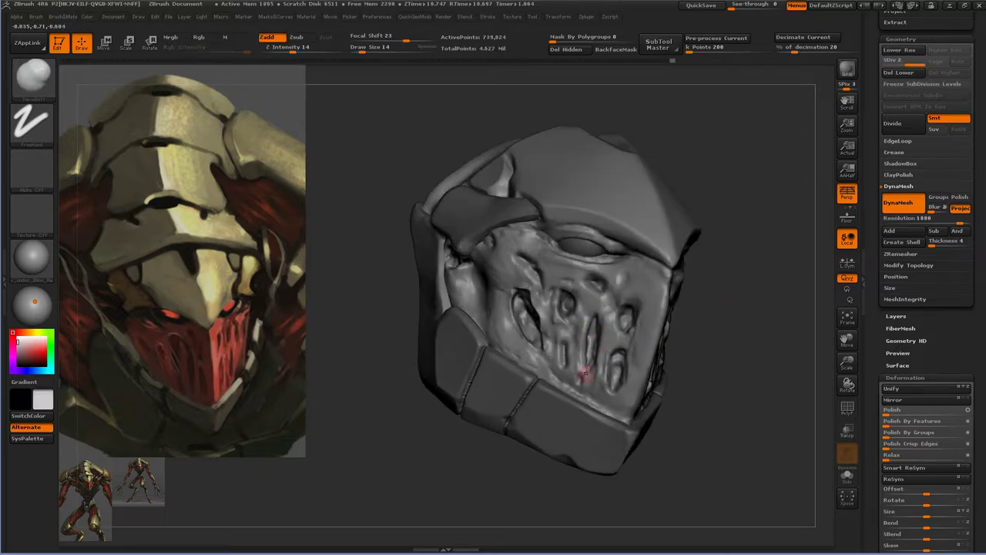
- Carve deeper vertical grooves into the face mask with Dam_Standard and a round alpha
drag(577, 367, 597, 359)
key(b)
key(d)
key(s)
click(31, 168)
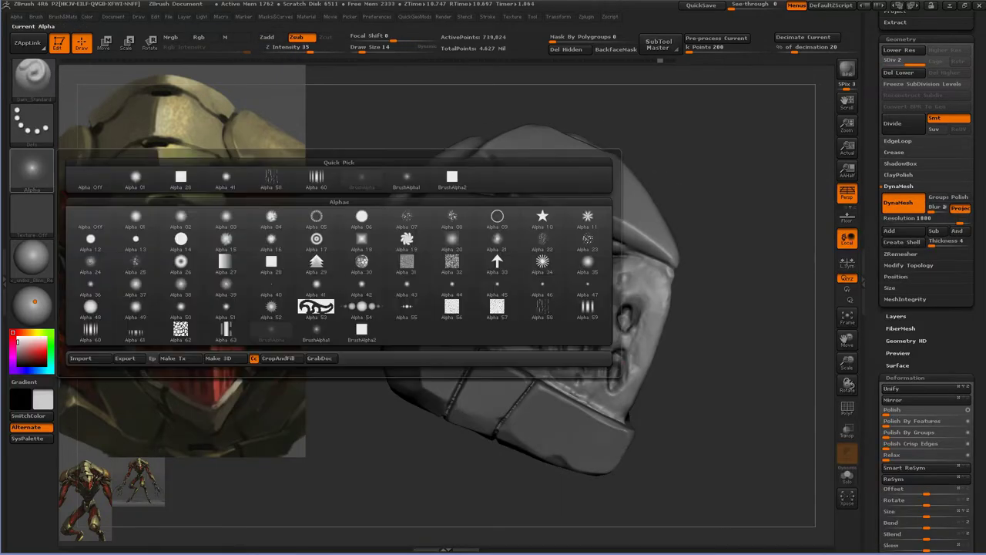
click(180, 287)
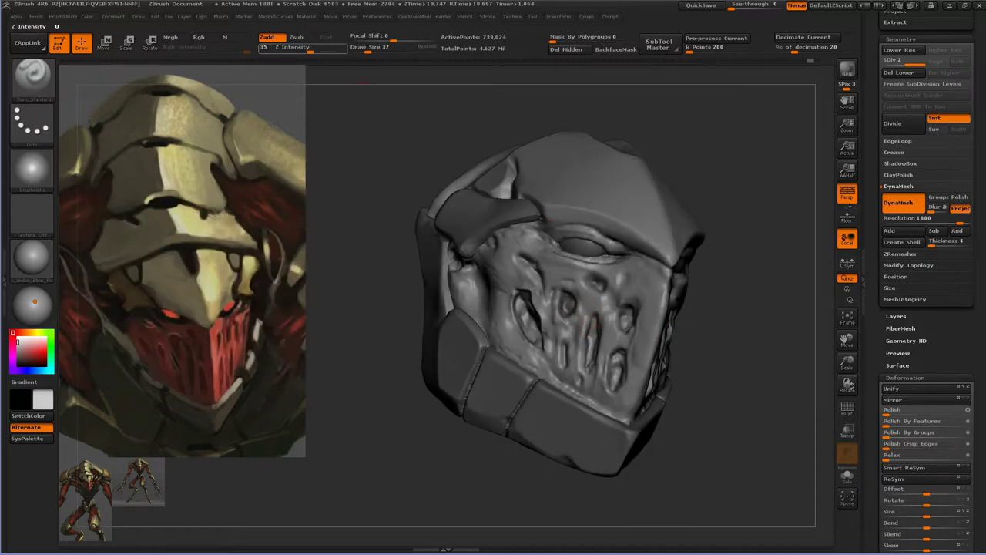
click(32, 168)
click(132, 174)
drag(717, 354, 671, 351)
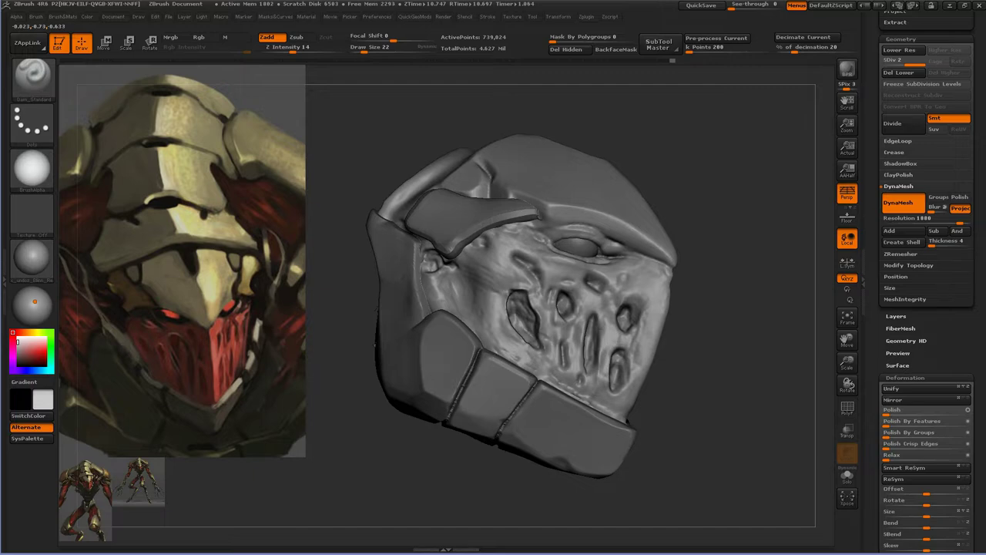
mouse_move(609, 308)
mouse_down()
mouse_move(642, 286)
mouse_move(597, 285)
mouse_up()
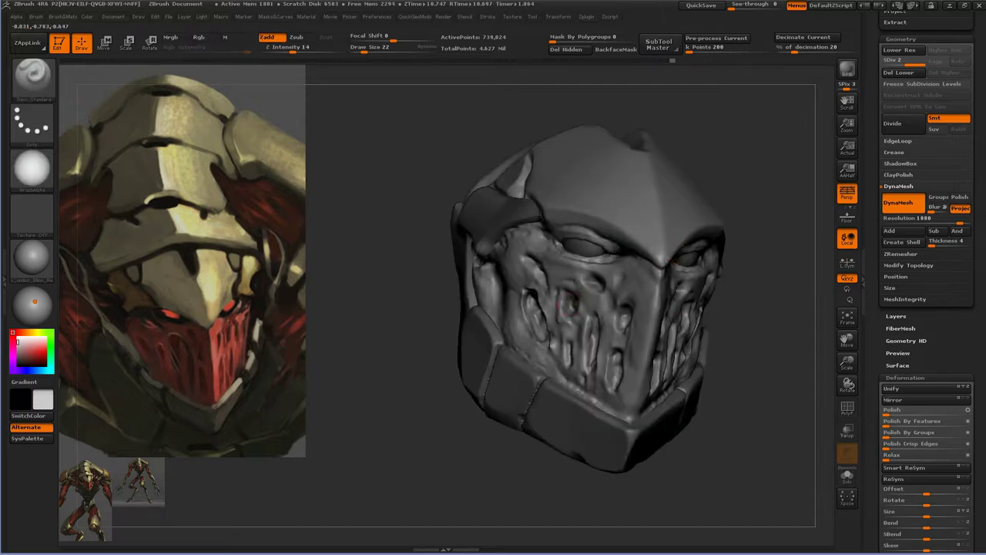
- Polish the carved face mask with a polish-type brush
key(b)
key(p)
key(o)
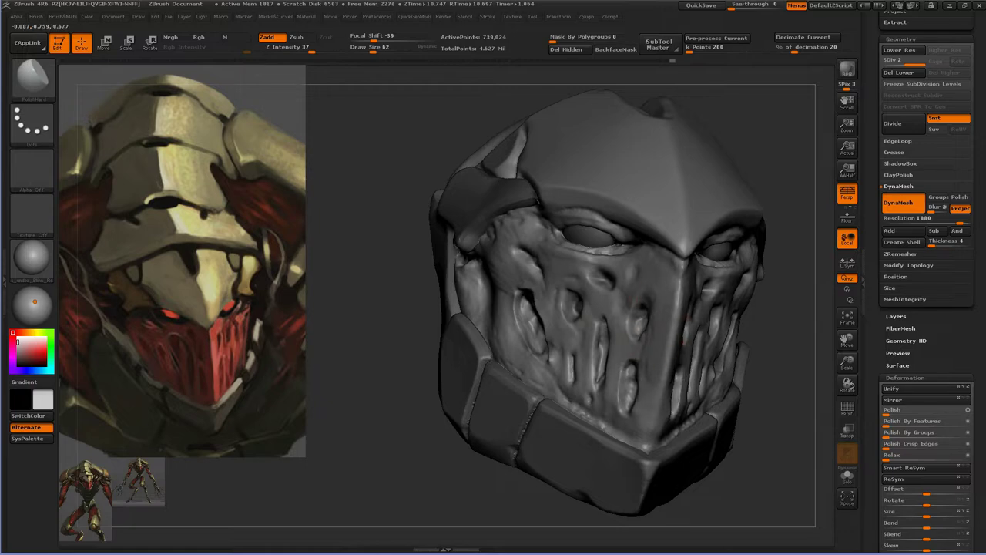
mouse_move(662, 308)
alt+mouse_down()
mouse_move(701, 312)
mouse_move(700, 270)
mouse_move(611, 328)
alt+mouse_up()
- Lower the helmet to subdivision level 1, showing 183,087 active points
key(b)
key(m)
key(t)
key(shift+d)
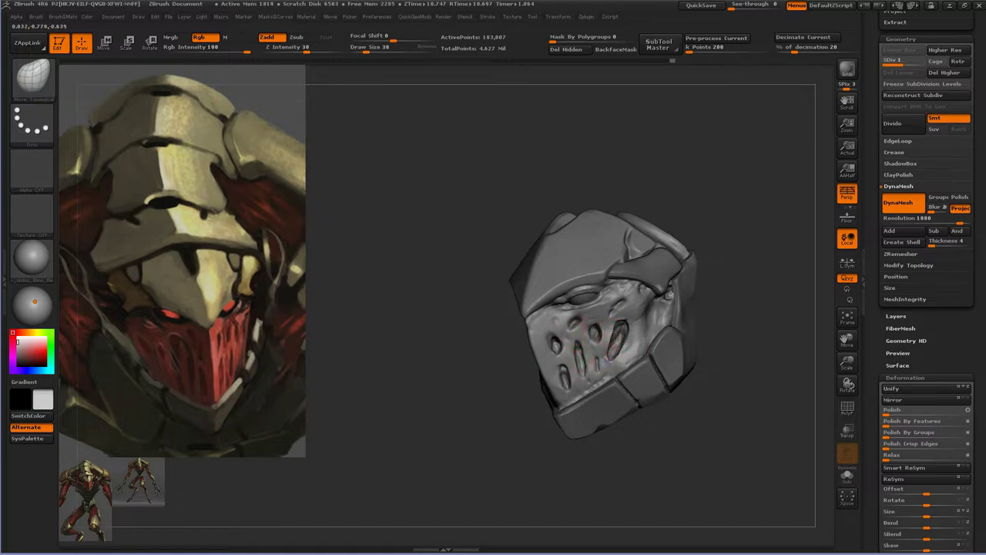
- Smooth the eye-hole area of the face mask with a smaller Smooth brush
drag(568, 323, 568, 326)
key(b)
key(s)
key(t)
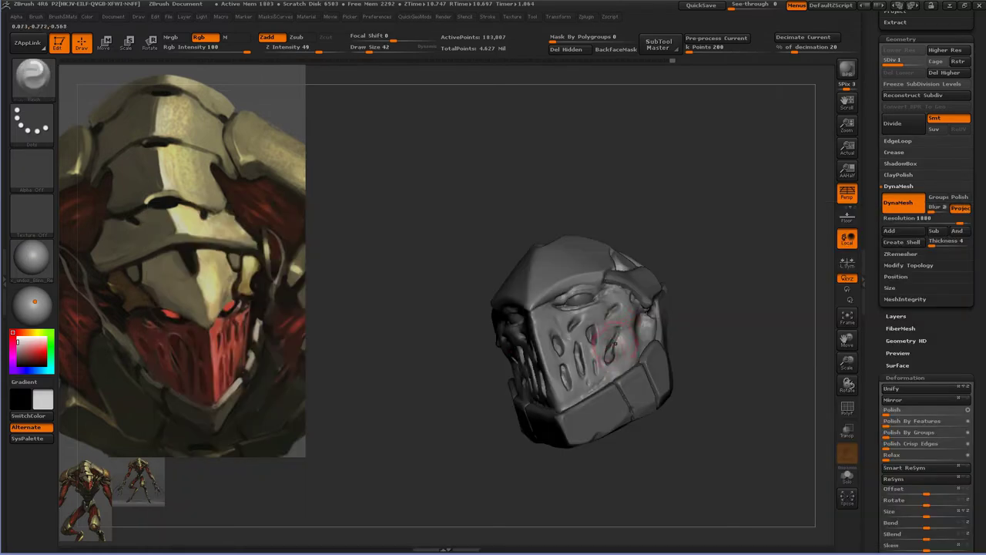
mouse_move(576, 349)
shift+mouse_down()
mouse_move(566, 366)
mouse_move(604, 329)
shift+mouse_up()
key([)
key([)
key([)
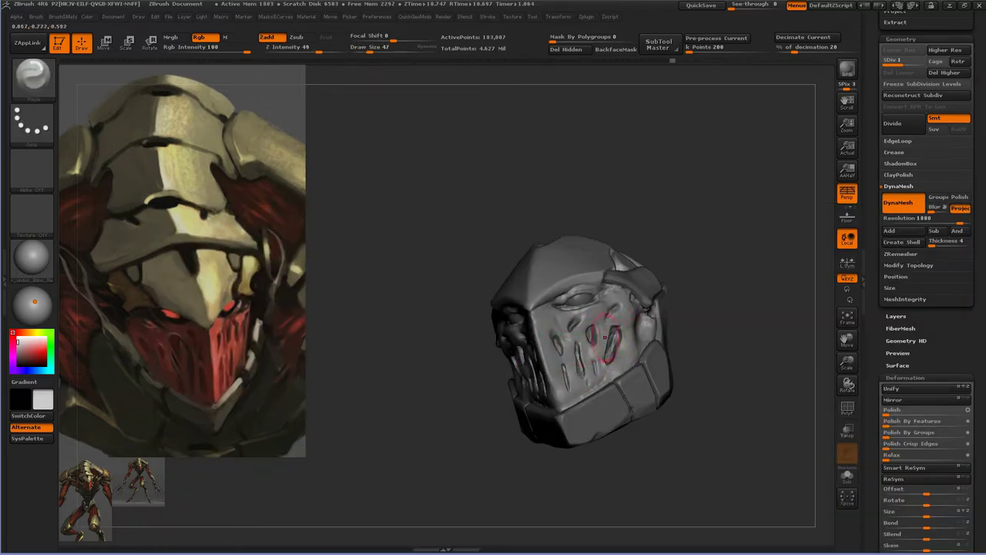
mouse_move(727, 288)
mouse_down()
mouse_move(654, 403)
mouse_move(748, 213)
mouse_move(719, 158)
mouse_move(581, 355)
mouse_up()
- Shape the mask ribs with Clay (size 62), Move and Clay Buildup brushes
key(b)
key(c)
key(b)
key(bracketright)
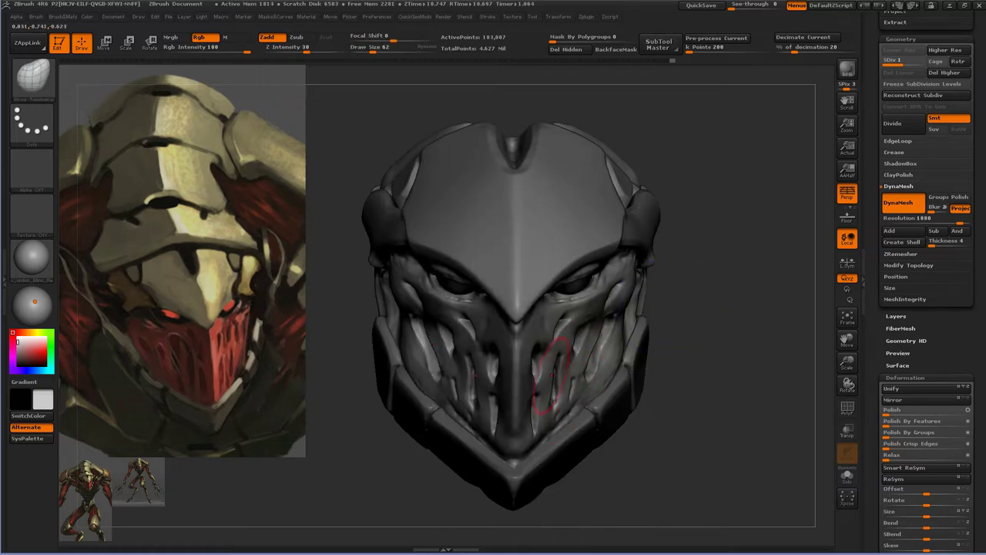
key(b)
key(m)
key(v)
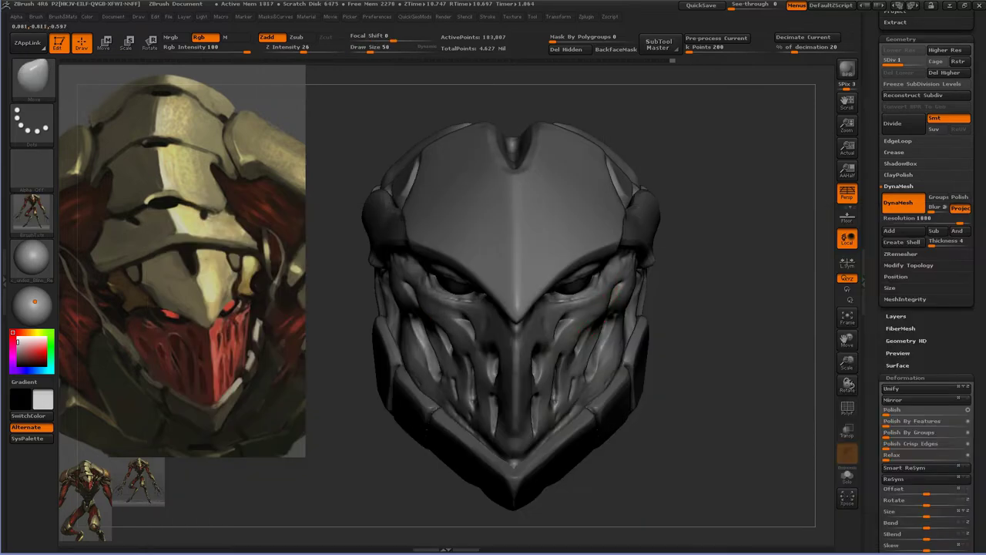
key(b)
key(c)
key(b)
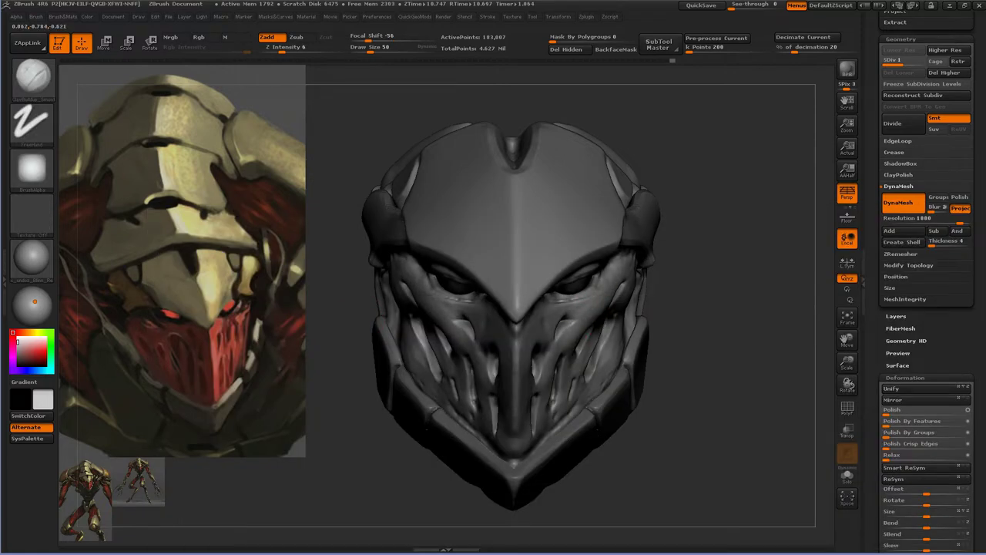
- Carve deep vertical grooves into the mask ribs with the Dam_Standard brush
drag(419, 269, 626, 278)
drag(771, 308, 693, 312)
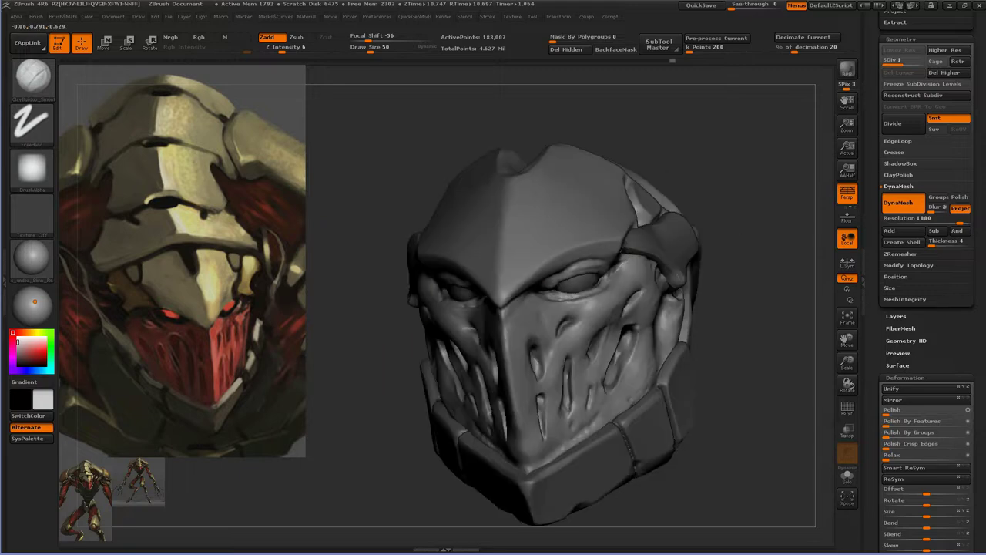
key(b)
key(d)
key(s)
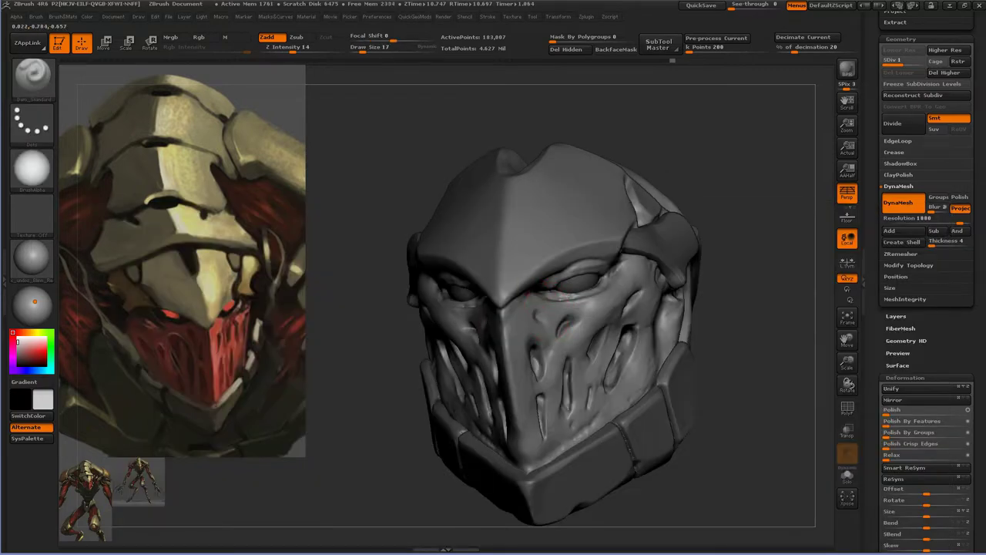
drag(732, 346, 654, 324)
key(b)
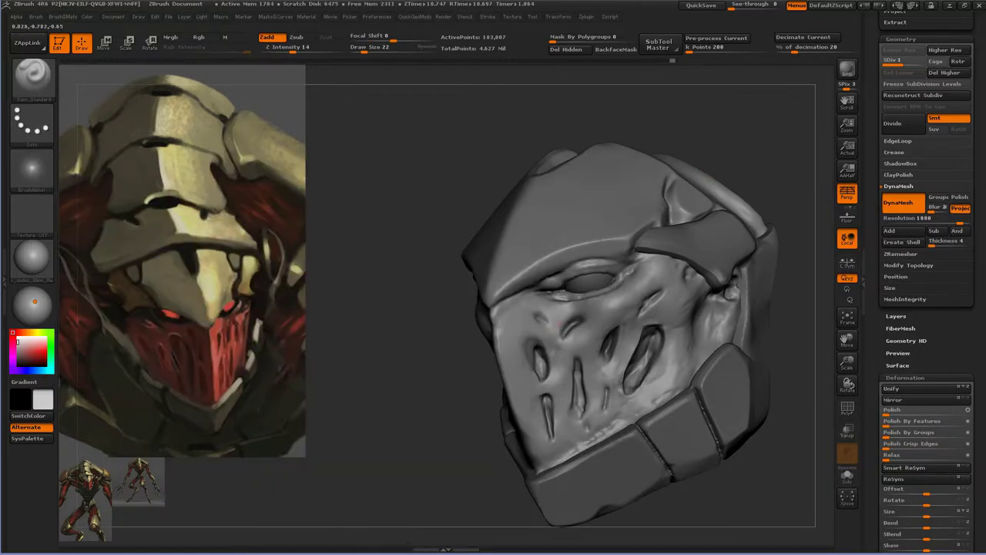
- Adjust the ribbed mask with Move Topological from front and side, then save the sculpt
key(b)
key(m)
key(t)
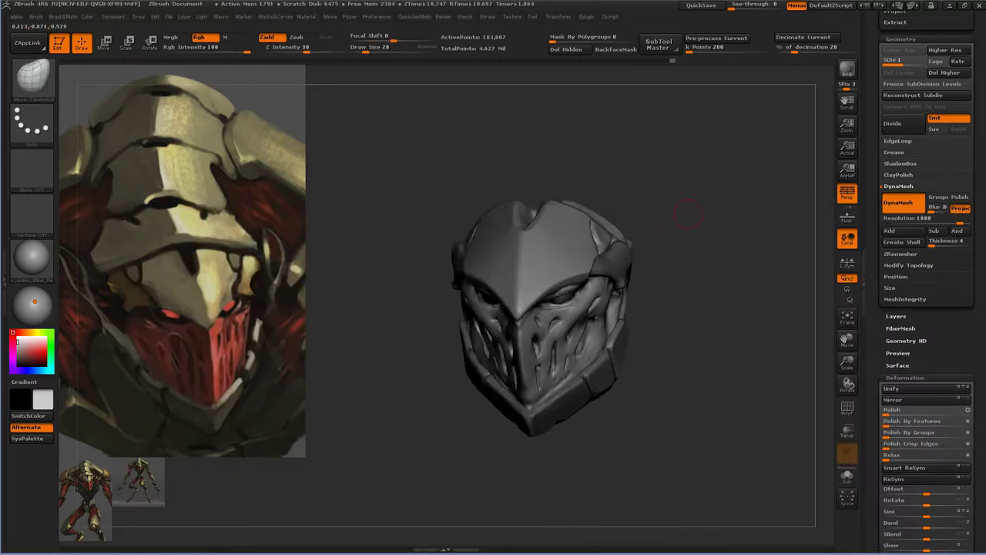
drag(693, 323, 614, 349)
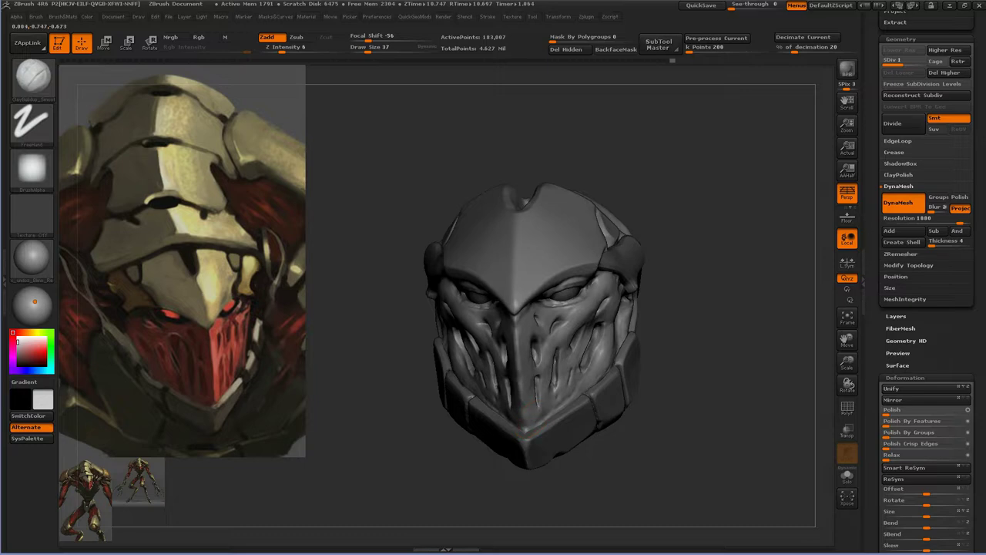
drag(731, 347, 670, 332)
shift+drag(740, 231, 711, 220)
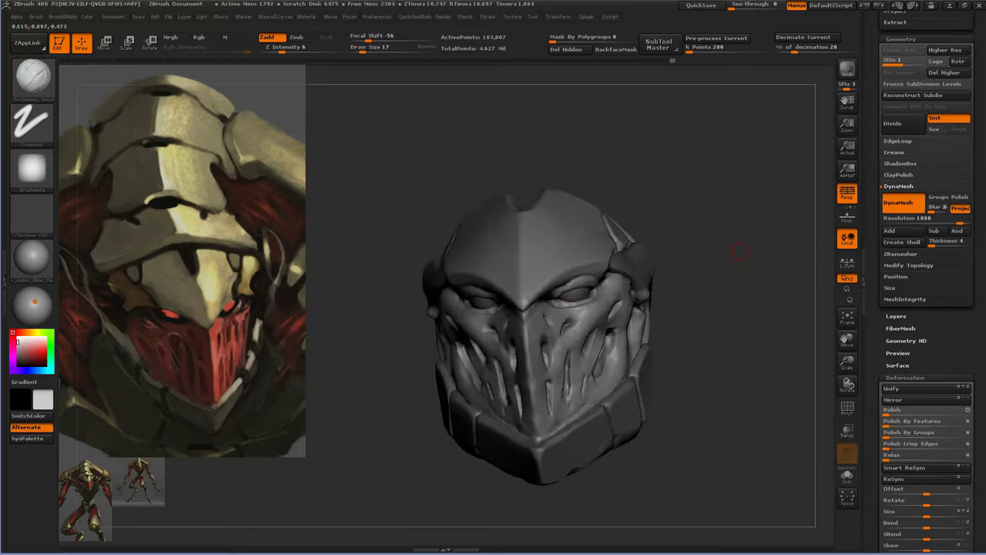
key(ctrl+s)
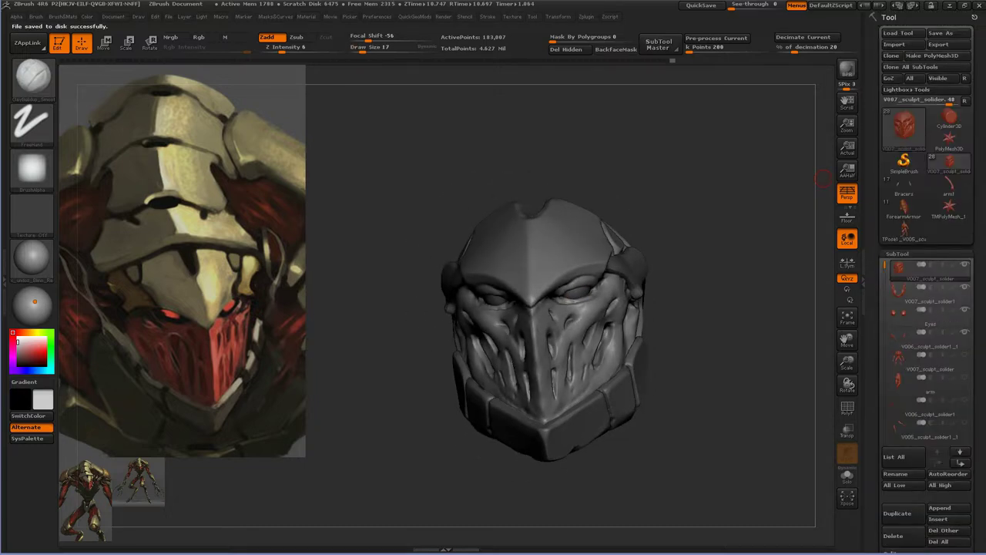
- Select the Nasty1 strand subtool from List All and move it up onto the helmet
click(902, 456)
click(894, 393)
click(847, 475)
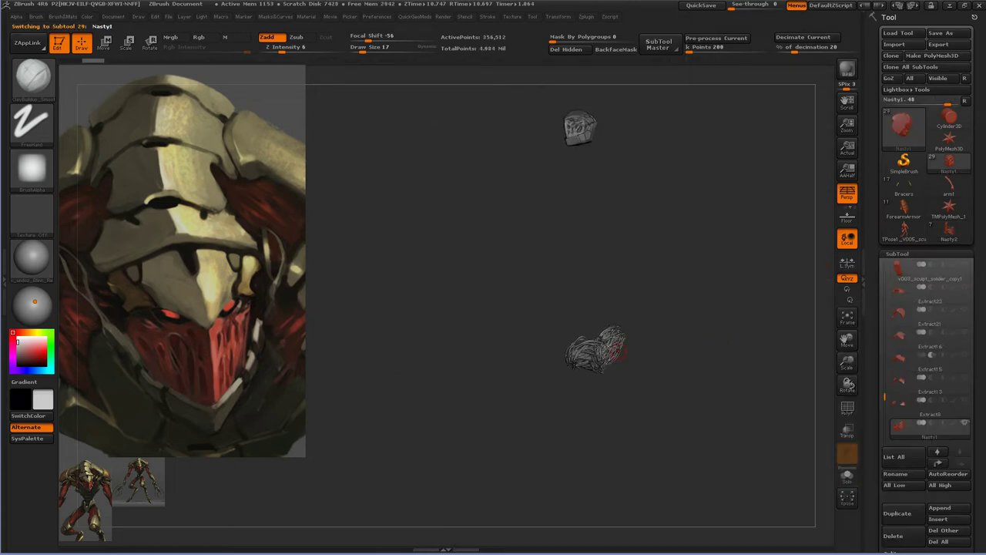
key(w)
drag(711, 347, 711, 473)
mouse_move(711, 418)
mouse_down()
mouse_move(590, 223)
mouse_move(563, 251)
mouse_move(669, 286)
mouse_move(369, 224)
mouse_up()
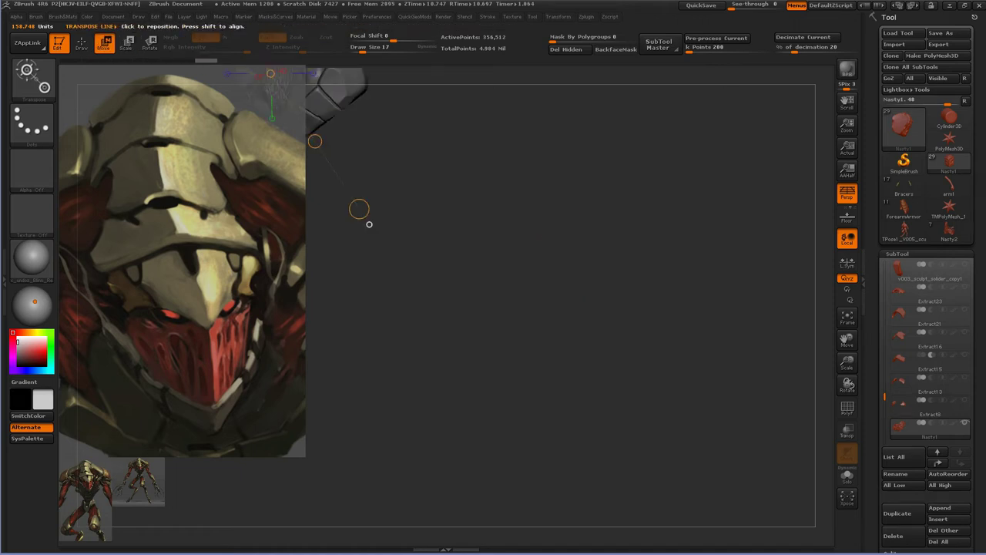
key(ctrl+z)
key(ctrl+z)
key(ctrl+shift+z)
mouse_move(444, 383)
mouse_down()
mouse_move(634, 277)
mouse_move(623, 295)
mouse_move(537, 317)
mouse_move(585, 323)
mouse_move(555, 315)
mouse_move(539, 331)
mouse_move(559, 280)
mouse_up()
key(q)
- Set the Move brush to size 86 and isolate the strand subtool for inspection
key(b)
key(m)
key(v)
mouse_move(649, 248)
mouse_down()
mouse_move(593, 258)
mouse_move(609, 300)
mouse_move(563, 215)
mouse_move(539, 214)
mouse_up()
key(s)
drag(462, 232, 509, 254)
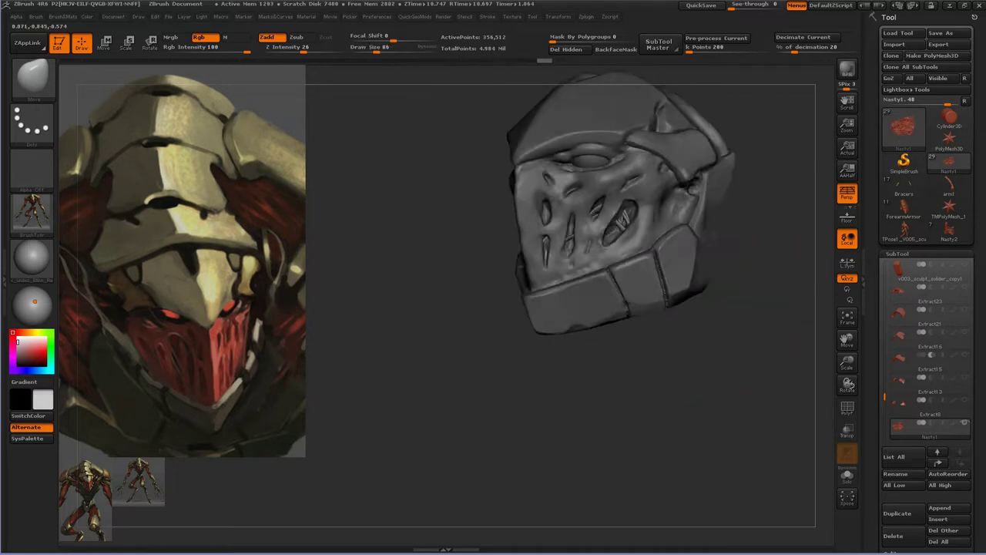
click(847, 476)
mouse_move(586, 347)
mouse_down()
mouse_move(632, 339)
mouse_move(539, 347)
mouse_move(571, 349)
mouse_up()
- Rotate the strands diagonally with the rotate transpose, then show the helmet again
key(r)
mouse_move(398, 144)
mouse_down()
mouse_move(541, 313)
mouse_move(526, 312)
mouse_up()
mouse_move(380, 150)
mouse_down()
mouse_move(494, 305)
mouse_move(585, 214)
mouse_up()
click(847, 476)
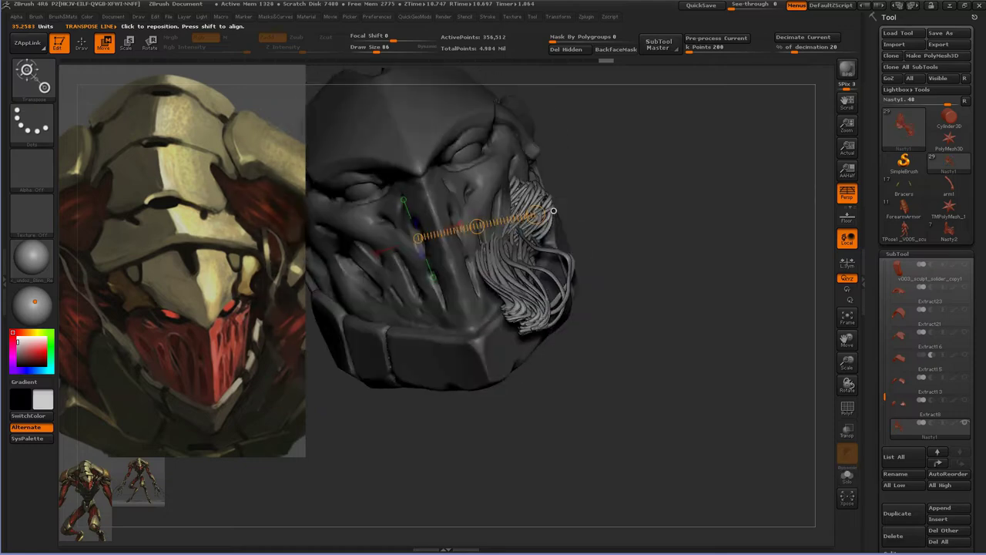
drag(600, 362, 512, 313)
key(q)
- Shape the strands against the helmet using Move and other sculpting brushes
key(b)
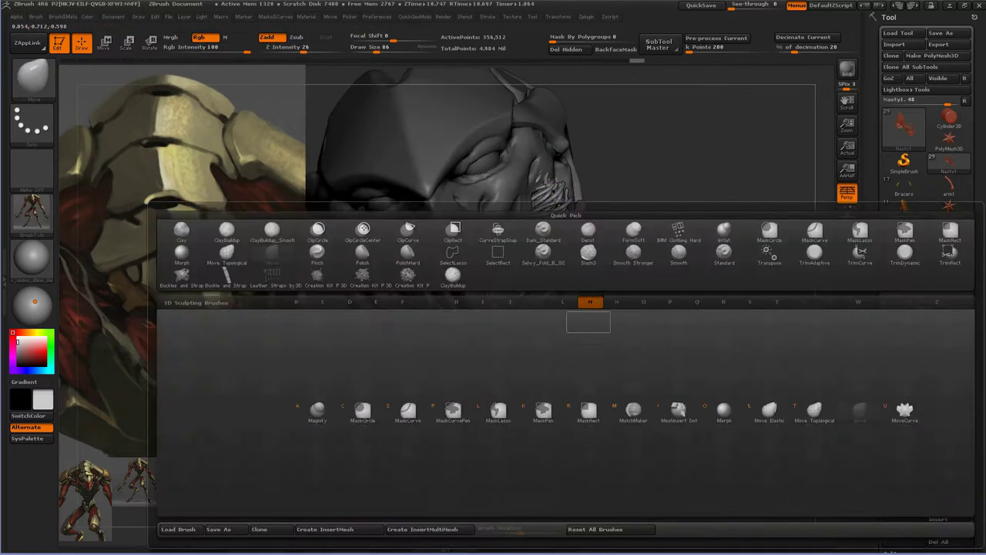
key(m)
key(v)
drag(693, 370, 653, 254)
key(b)
key(s)
key(t)
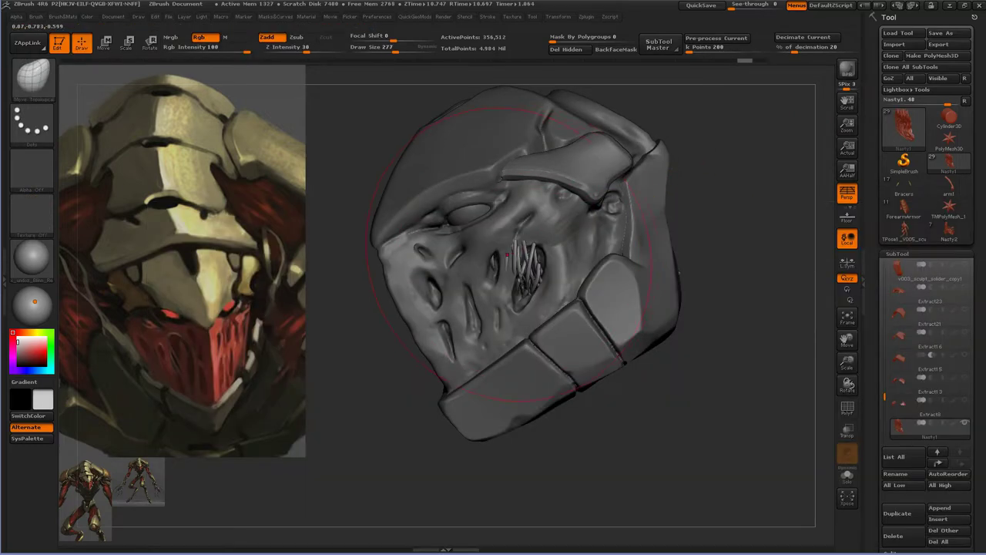
key(b)
key(m)
key(v)
mouse_move(724, 385)
mouse_down()
mouse_move(663, 255)
mouse_move(717, 185)
mouse_move(705, 181)
mouse_move(681, 285)
mouse_up()
- Reposition the face strands with a move transpose line and reselect the Move brush
key(w)
mouse_move(539, 309)
mouse_down()
mouse_move(550, 396)
mouse_move(491, 417)
mouse_move(431, 362)
mouse_up()
key(b)
key(m)
key(v)
key(s)
- Refine the strands with the Clay Buildup brush from front and side views
mouse_move(682, 227)
mouse_down()
mouse_move(655, 204)
mouse_move(640, 231)
mouse_move(630, 223)
mouse_move(555, 251)
mouse_move(526, 245)
mouse_up()
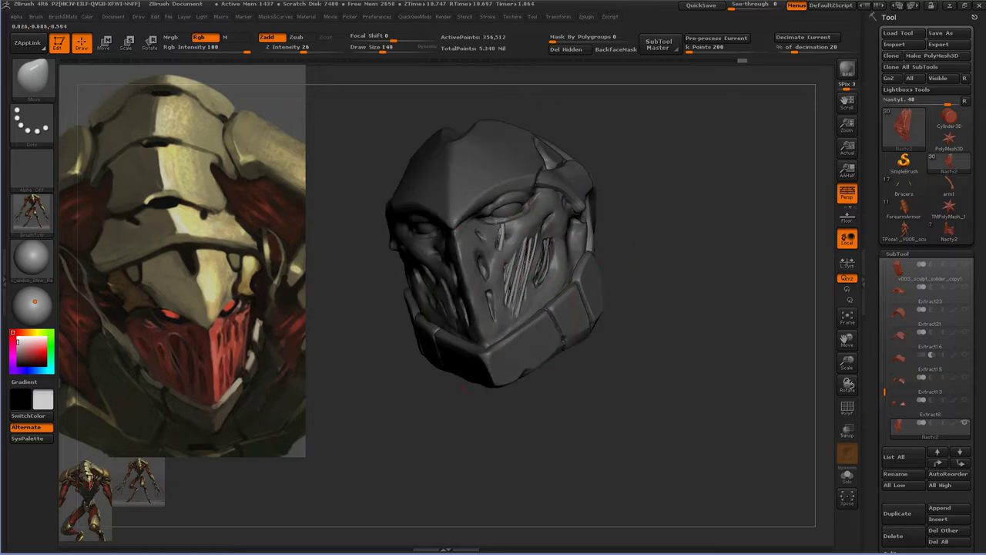
drag(612, 285, 639, 300)
key(b)
key(c)
key(b)
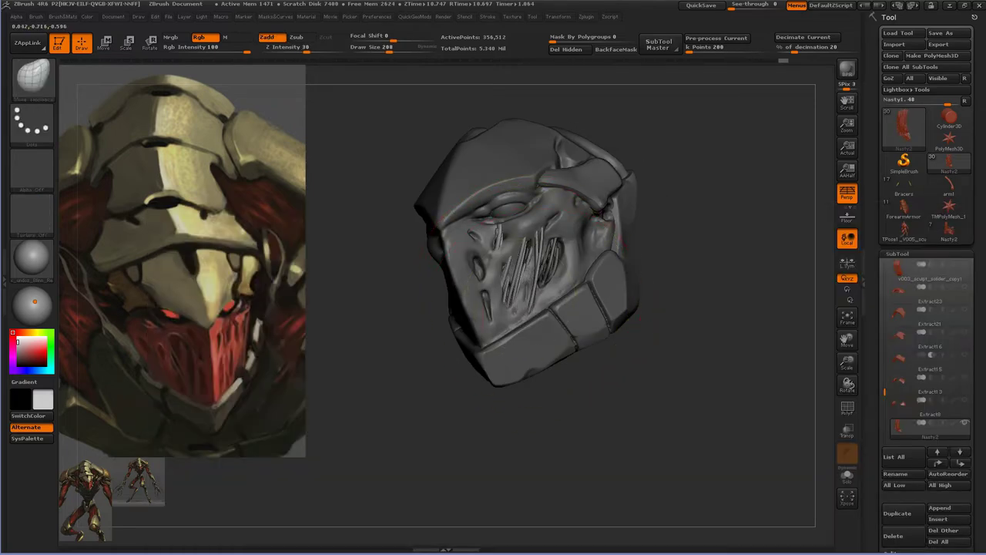
drag(670, 304, 646, 300)
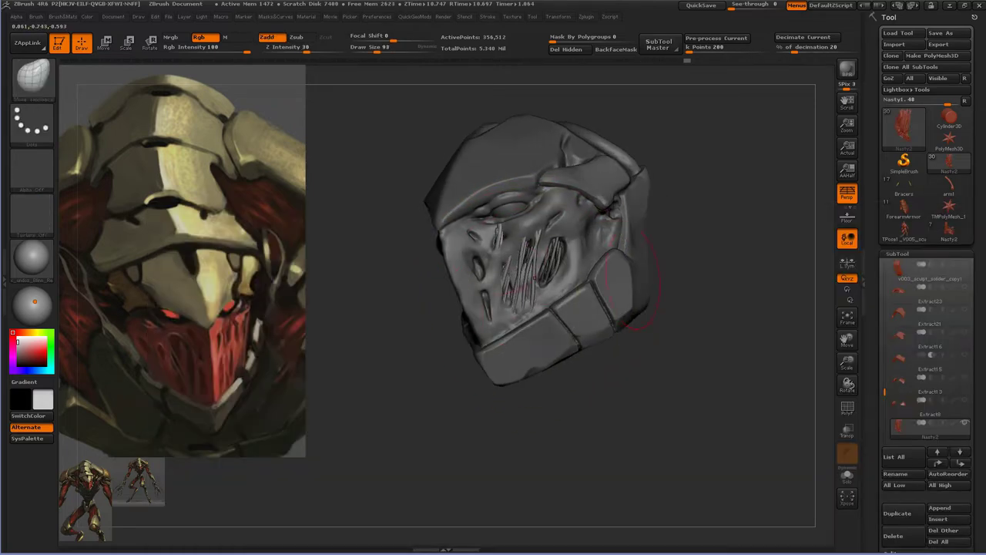
drag(708, 218, 678, 254)
- Shift the face strands up and right into the mask grooves and enlarge the brush slightly
key(w)
drag(473, 260, 682, 253)
drag(590, 220, 594, 341)
key(r)
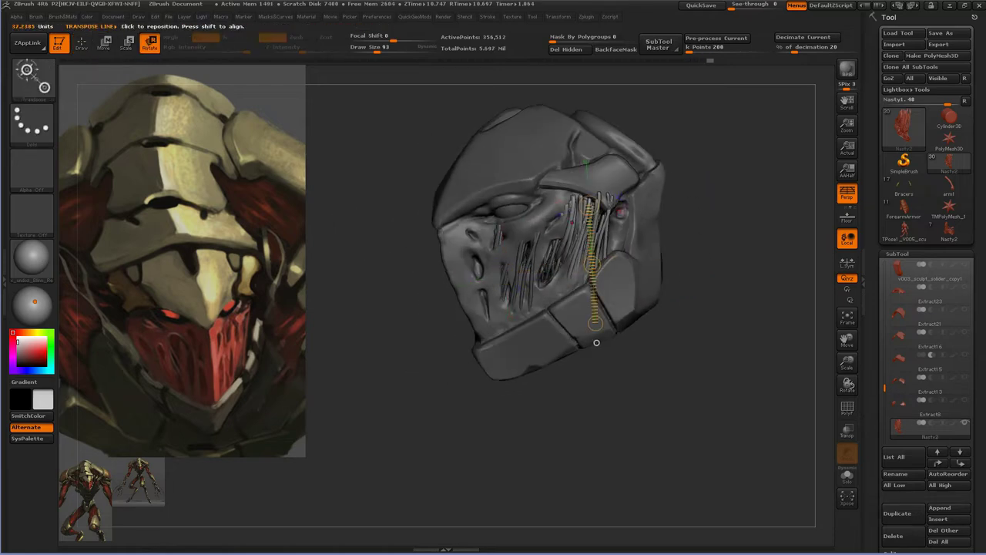
key(q)
mouse_move(694, 362)
mouse_down()
mouse_move(747, 338)
mouse_move(619, 237)
mouse_up()
key(s)
drag(740, 362, 670, 351)
drag(740, 362, 655, 353)
- Select the Nasty1 and Nasty2 tendril subtools and choose the Move brush
key(b)
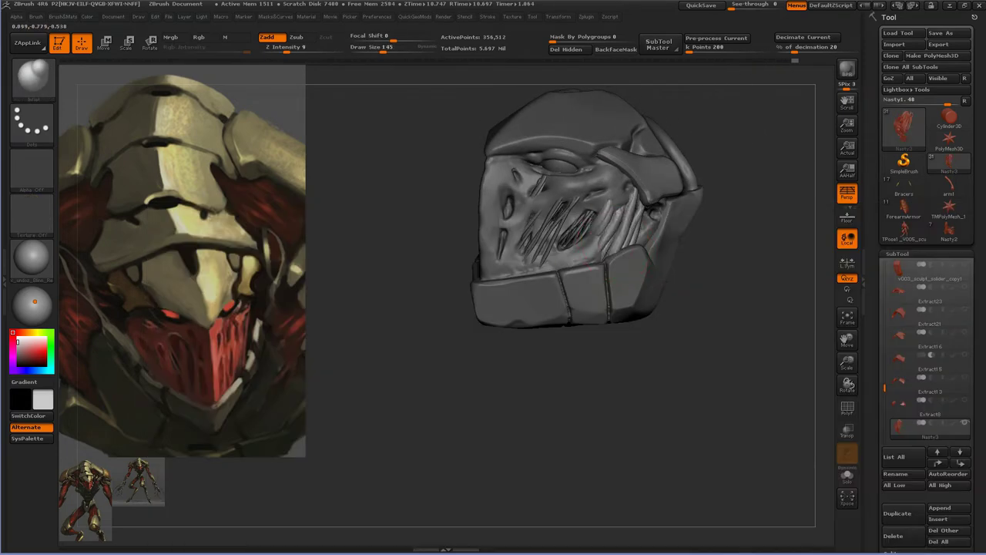
key(m)
key(p)
alt+click(570, 201)
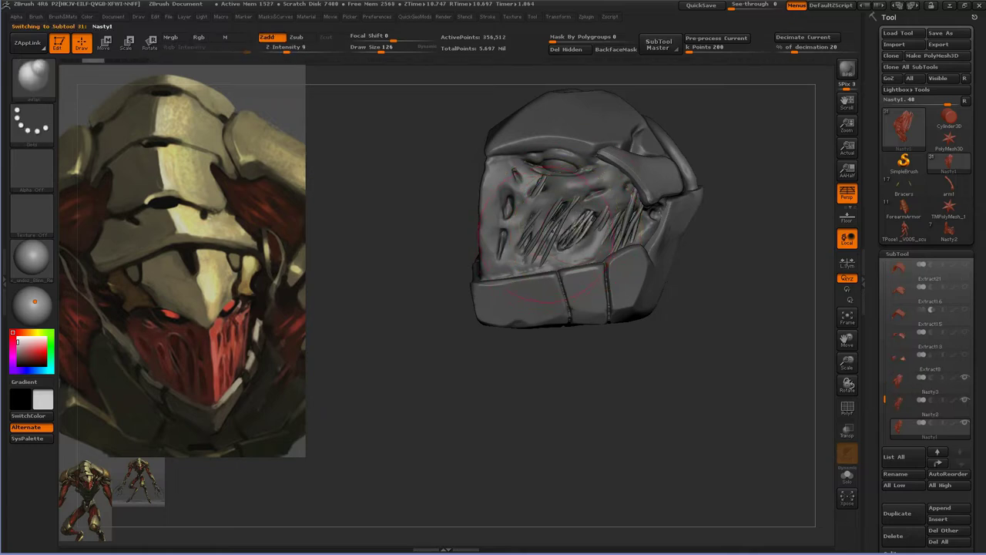
key(Up)
key(b)
key(m)
key(v)
mouse_move(732, 385)
mouse_down()
mouse_move(655, 378)
mouse_move(655, 431)
mouse_up()
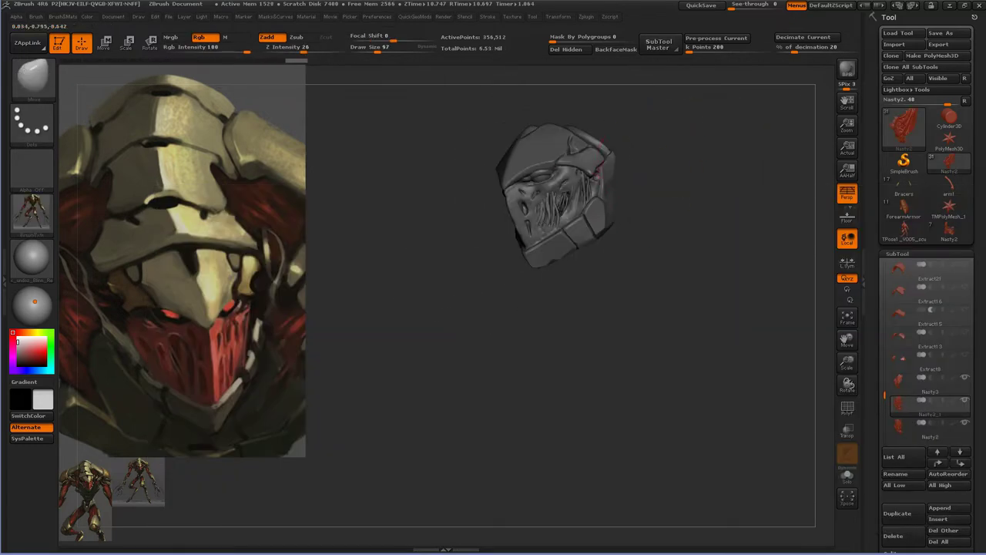
- Select Nasty3 and MergeDown Nasty3_1 into it
key(w)
key(q)
mouse_move(474, 152)
mouse_down()
mouse_move(539, 277)
mouse_move(640, 278)
mouse_up()
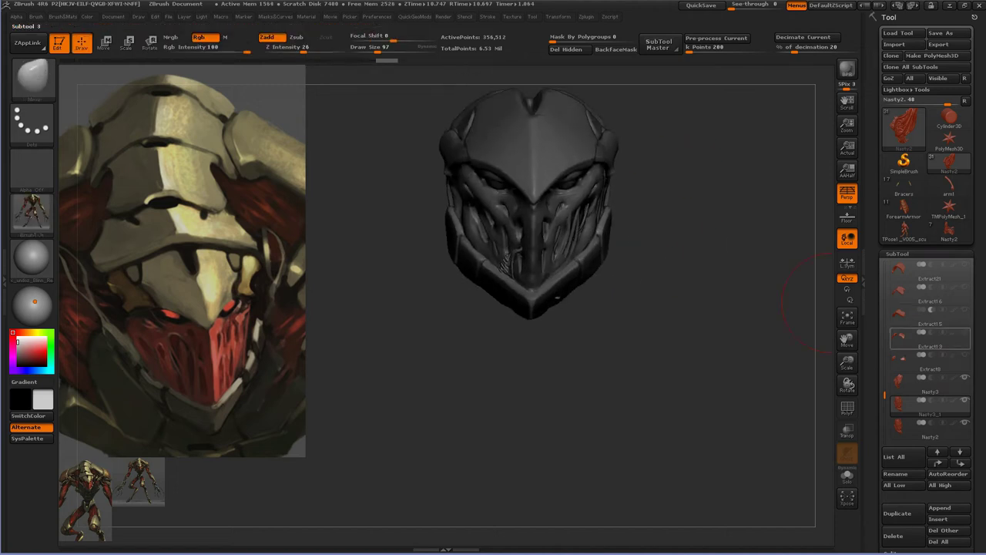
click(900, 379)
scroll(924, 462, down, 2)
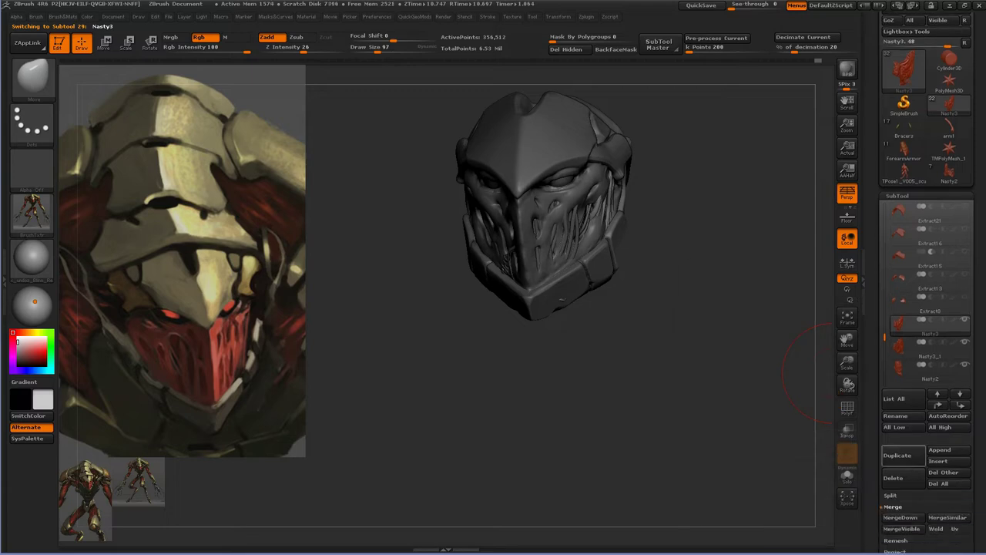
click(903, 517)
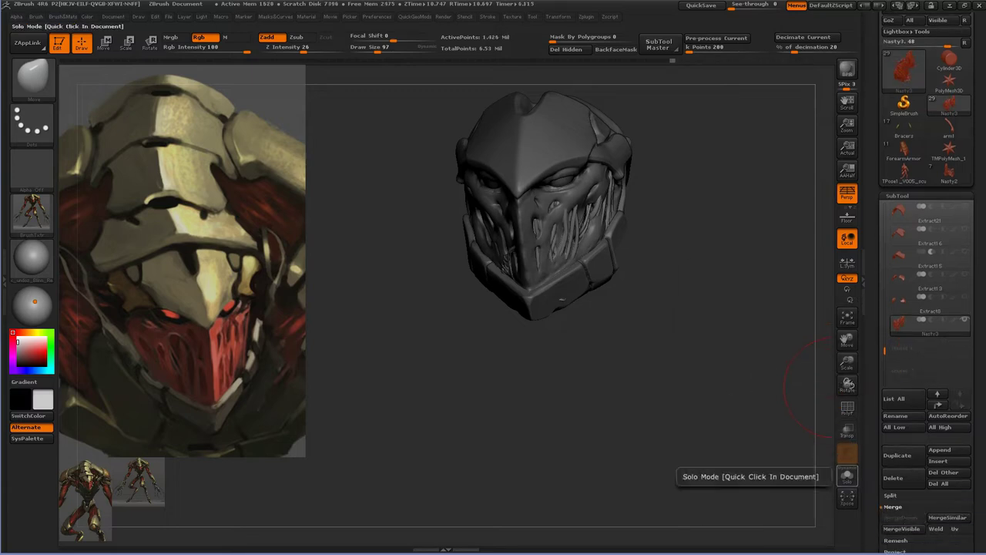
drag(670, 466, 809, 474)
- Cut the tendril mesh with repeated rectangular slices
key(b)
key(c)
key(r)
ctrl+shift+drag(387, 121, 537, 427)
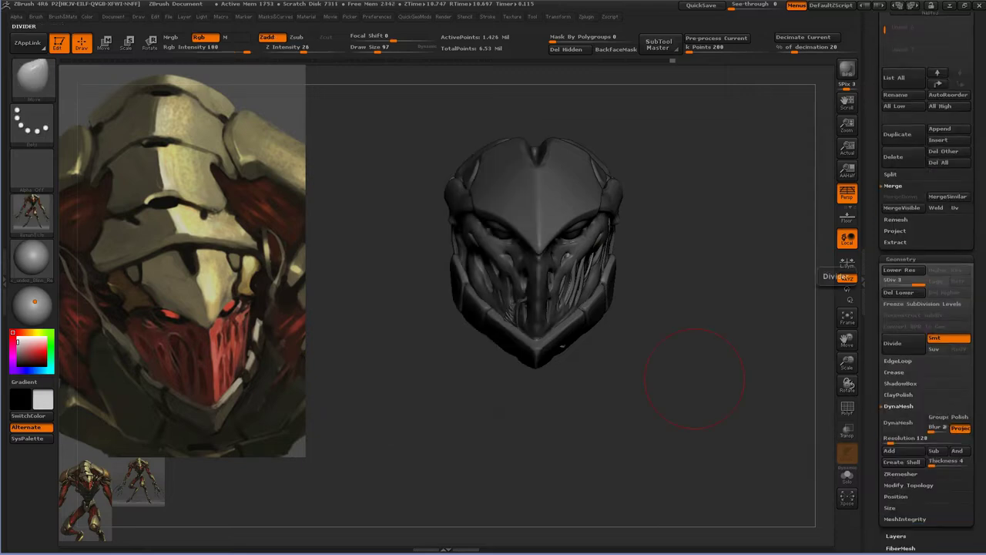
ctrl+shift+drag(374, 128, 524, 440)
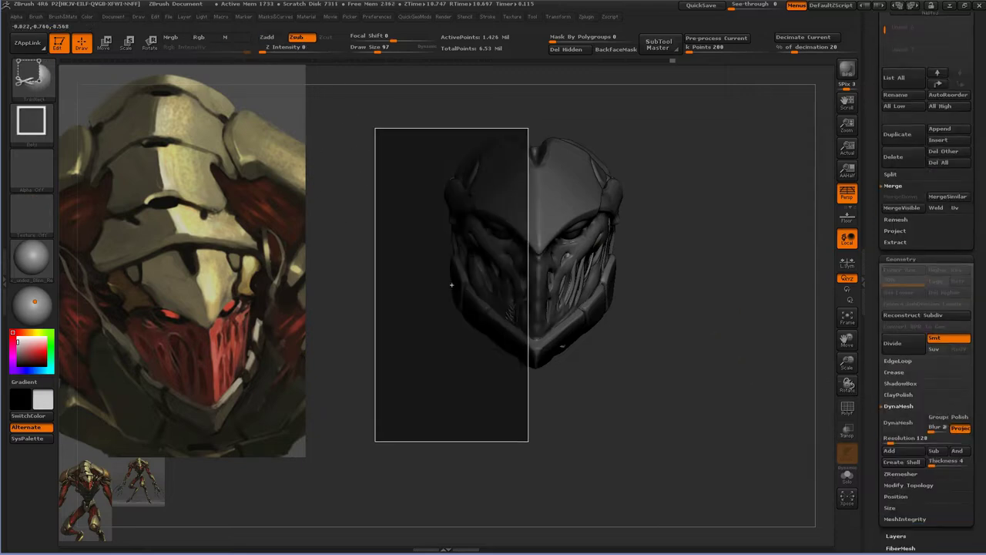
ctrl+shift+drag(369, 100, 535, 450)
drag(663, 370, 717, 405)
- Slice the tendrils along two curves with the SliceCurve brush
key(b)
key(s)
key(c)
ctrl+shift+drag(511, 408, 660, 139)
mouse_move(654, 320)
ctrl+shift+mouse_down()
mouse_move(603, 117)
mouse_move(639, 232)
mouse_move(661, 352)
mouse_move(610, 316)
mouse_move(651, 247)
ctrl+shift+mouse_up()
- Reshape the cut tendrils across the face with Move Topological and Inflat brushes
key(b)
key(m)
key(t)
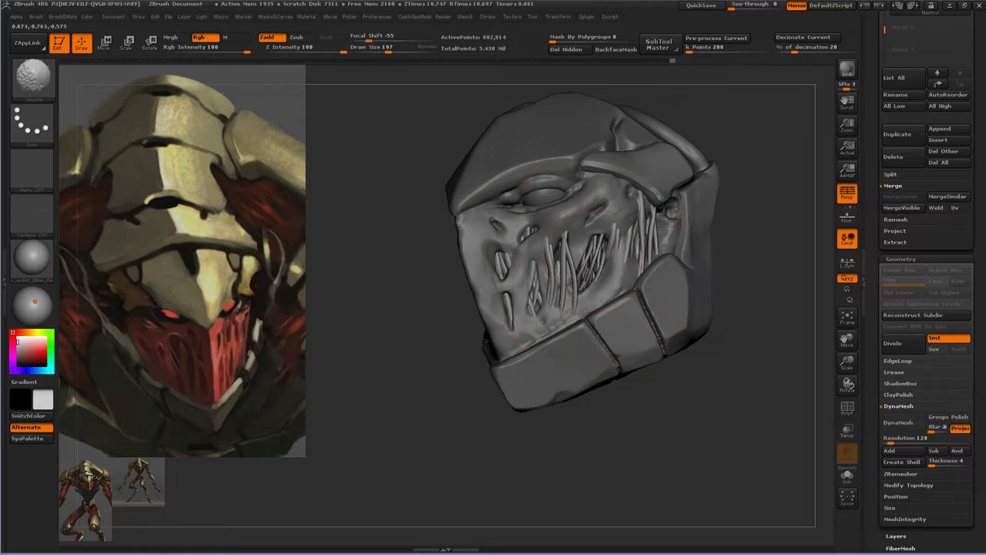
key(b)
key(n)
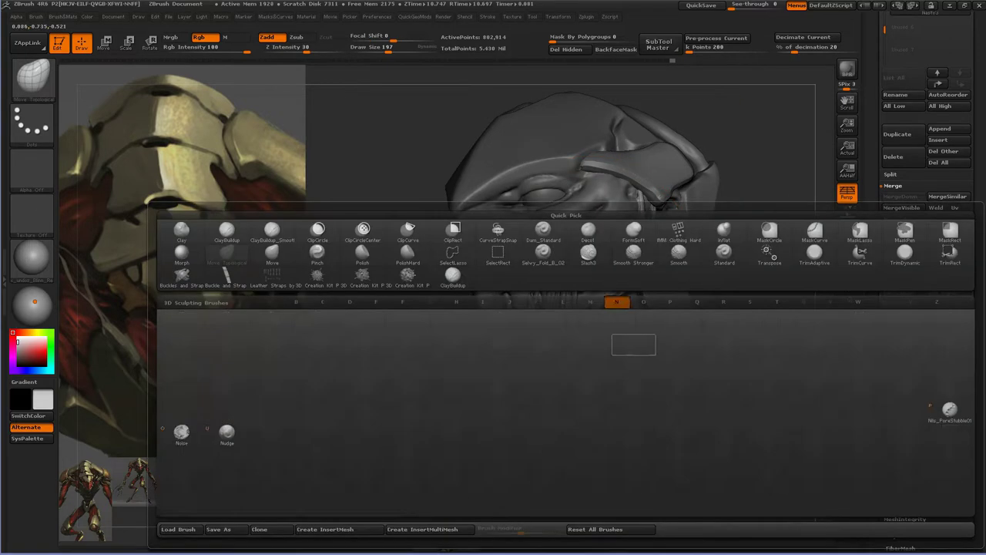
key(i)
drag(620, 269, 550, 304)
key(b)
key(t)
key(d)
key(s)
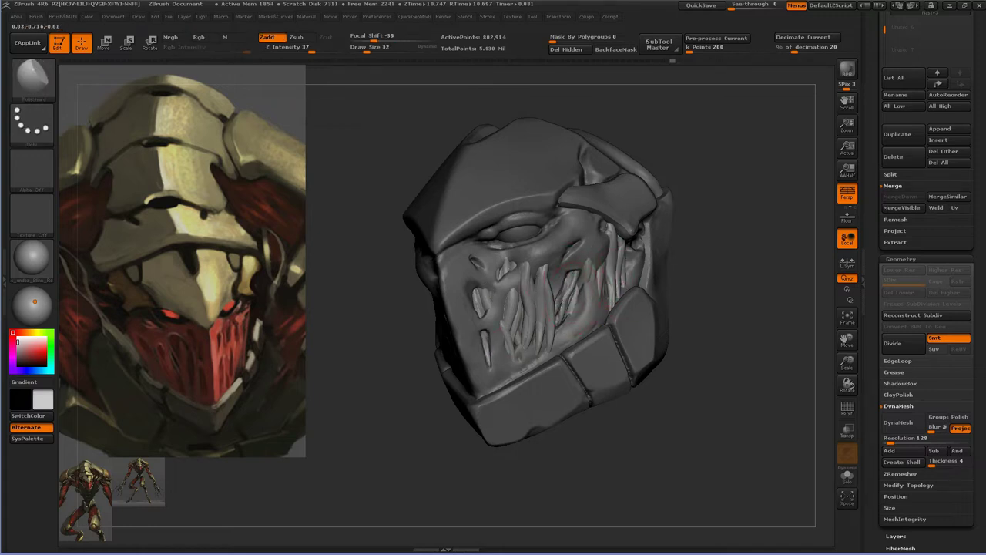
mouse_move(717, 231)
mouse_down()
mouse_move(739, 246)
mouse_move(709, 243)
mouse_move(689, 262)
mouse_move(702, 278)
mouse_up()
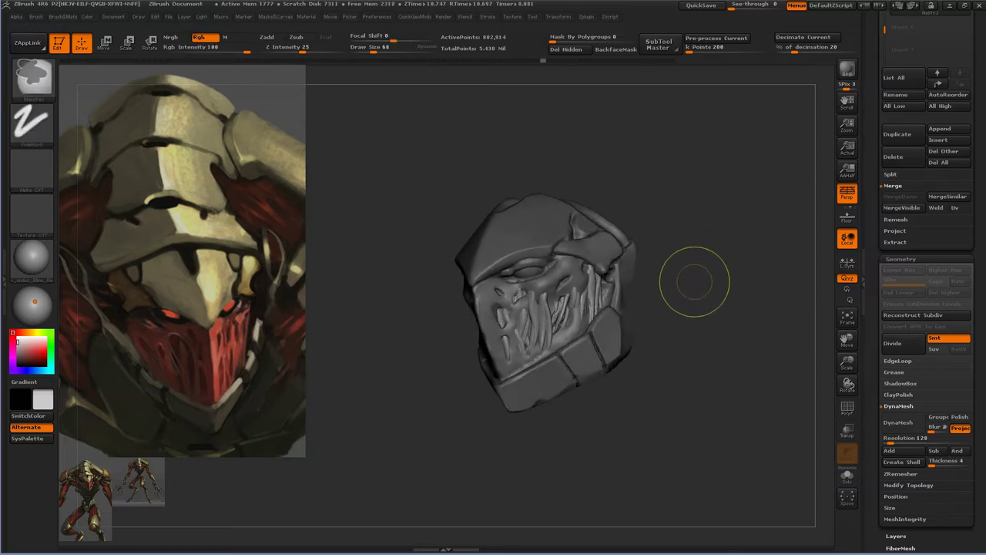
- Switch to the Standard brush and make the main soldier face mask subtool active
key(b)
key(s)
key(t)
drag(692, 285, 755, 270)
alt+click(553, 301)
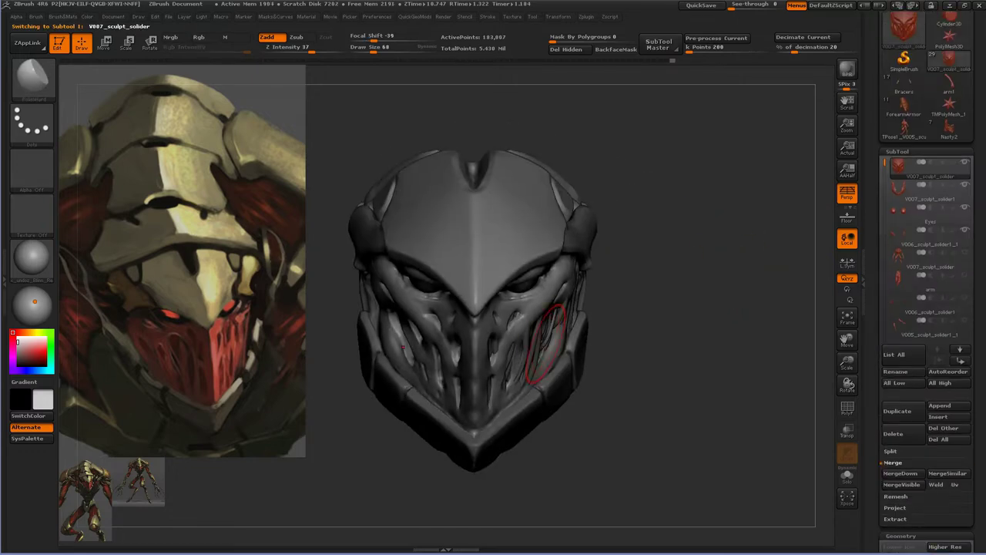
- Reselect the main soldier subtool, zoom in on the head, and shrink the brush
alt+click(547, 343)
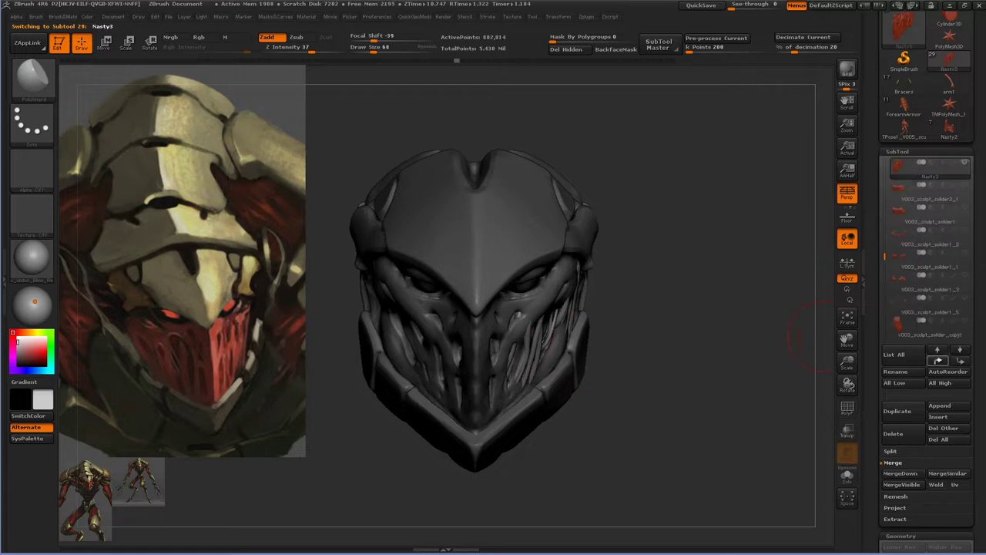
alt+click(689, 330)
mouse_move(689, 330)
mouse_down()
mouse_move(704, 308)
mouse_move(801, 300)
mouse_move(629, 395)
mouse_up()
key(b)
drag(544, 327, 536, 309)
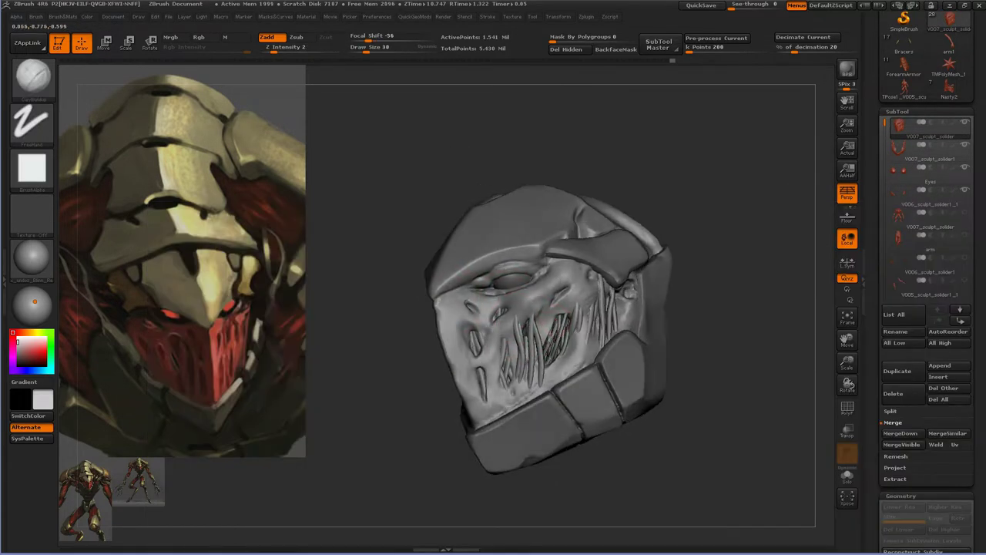
alt+drag(729, 178, 524, 390)
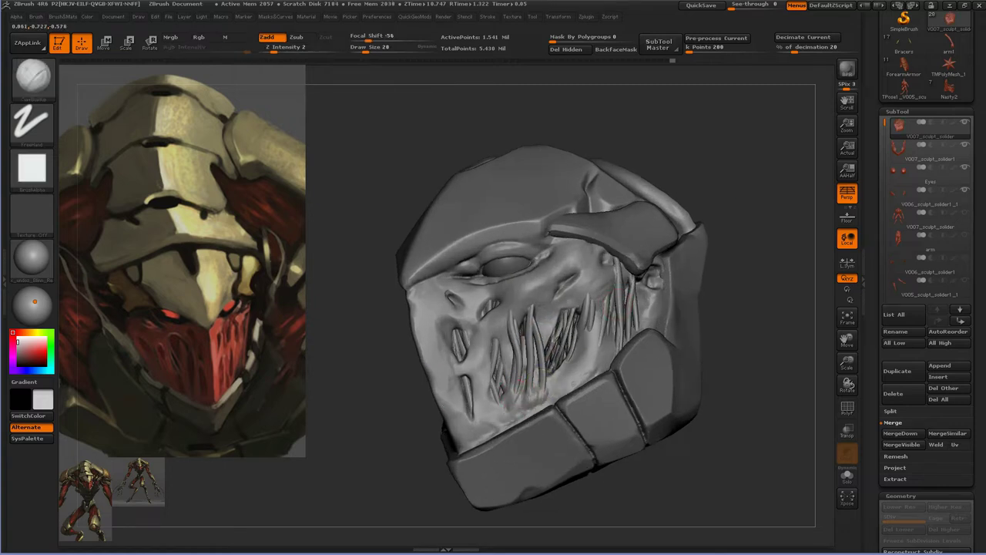
key(bracketleft)
key(bracketleft)
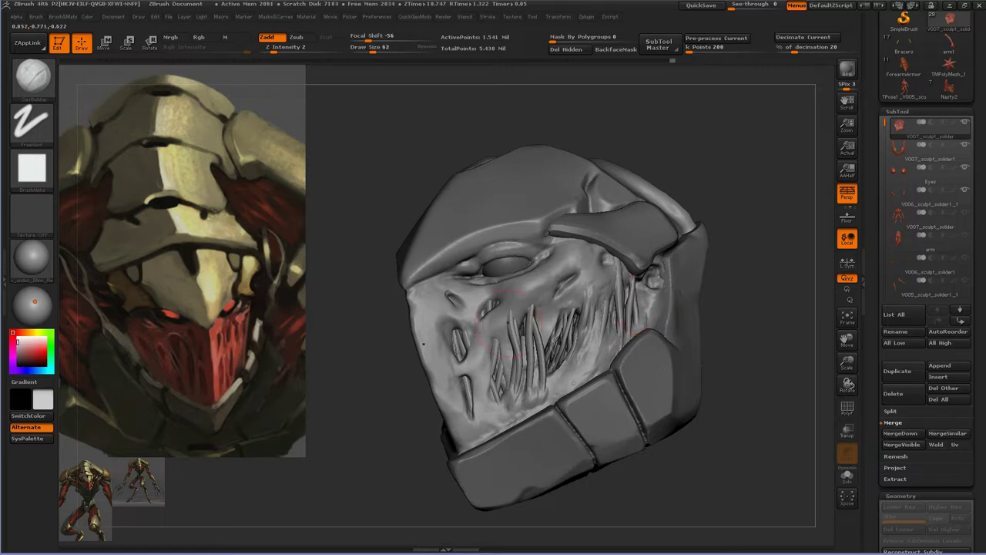
drag(535, 324, 539, 357)
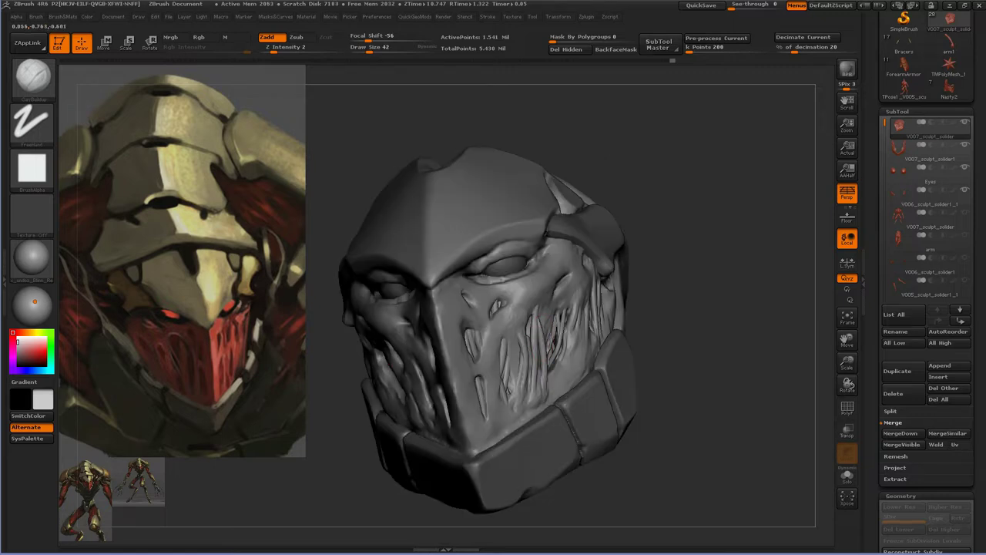
- Switch to Inflate and square-alpha brushes and frame the mouth area closely
key(b)
key(i)
key(n)
drag(539, 358, 605, 273)
key(b)
click(605, 274)
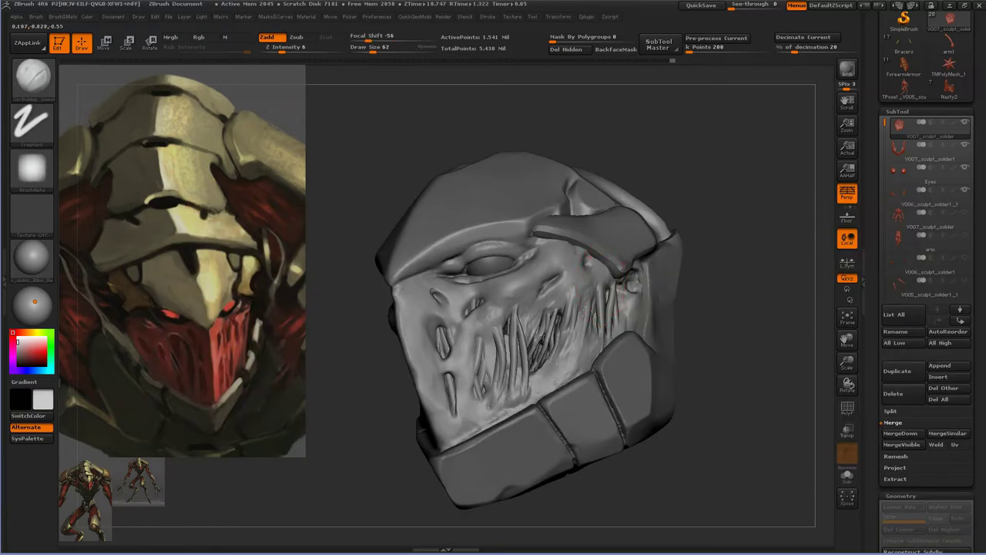
key(b)
click(627, 326)
mouse_move(627, 326)
mouse_down()
mouse_move(601, 341)
mouse_move(631, 338)
mouse_up()
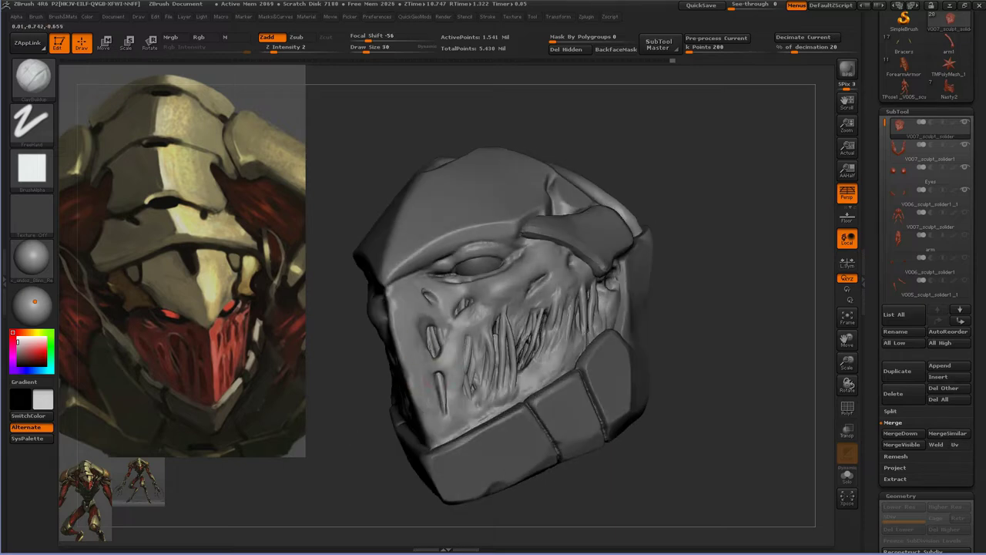
alt+drag(693, 347, 686, 370)
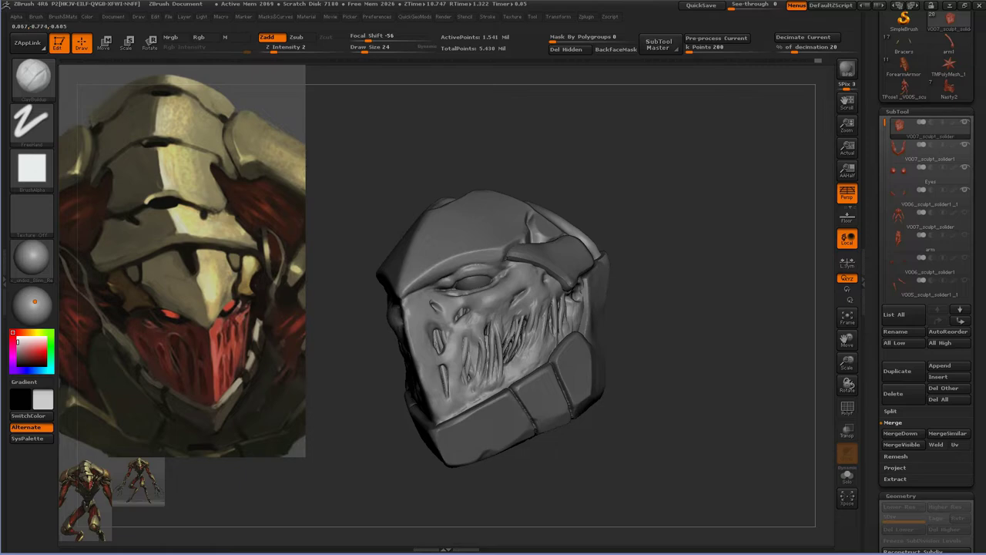
drag(581, 235, 693, 231)
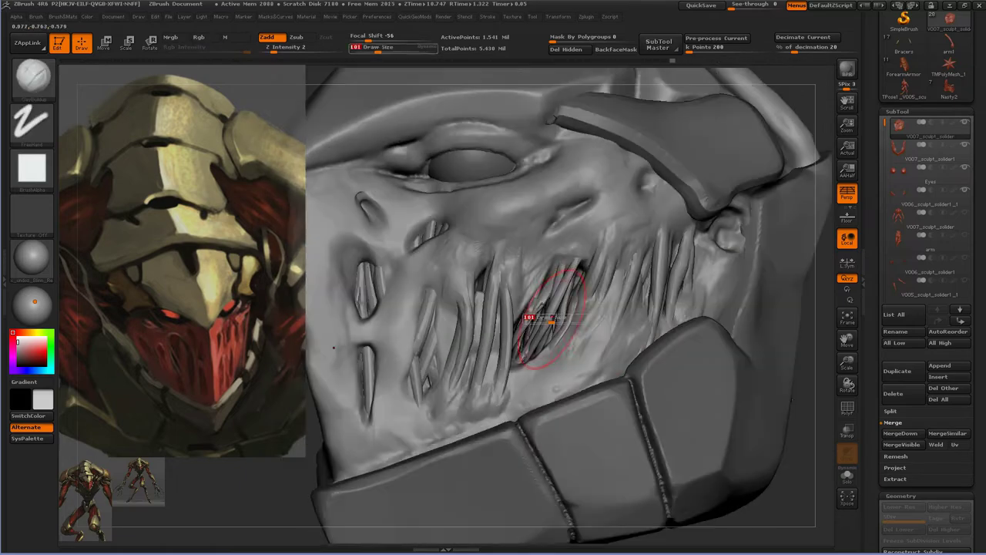
- Build up the surface between the mouth tendrils with a square-alpha ClayBuildup brush, then switch brushes
key(b)
key(c)
key(b)
mouse_move(545, 312)
mouse_down()
mouse_move(532, 347)
mouse_move(574, 266)
mouse_move(593, 262)
mouse_move(528, 308)
mouse_up()
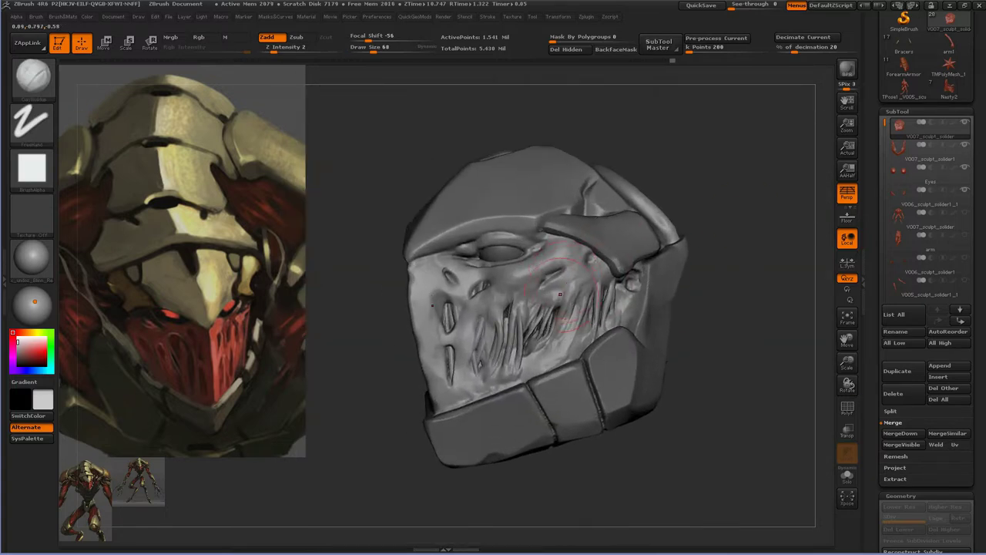
key(b)
key(l)
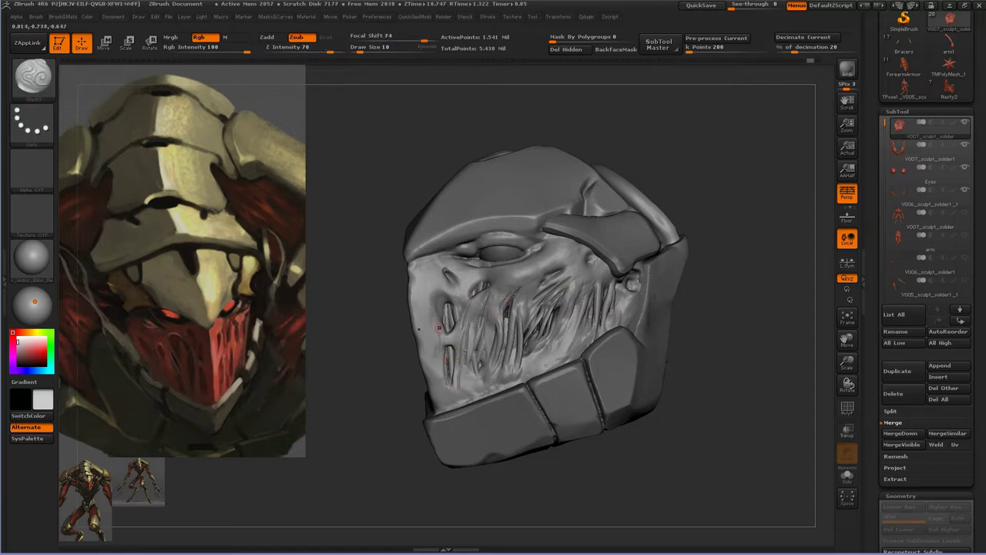
key(b)
key(s)
key(t)
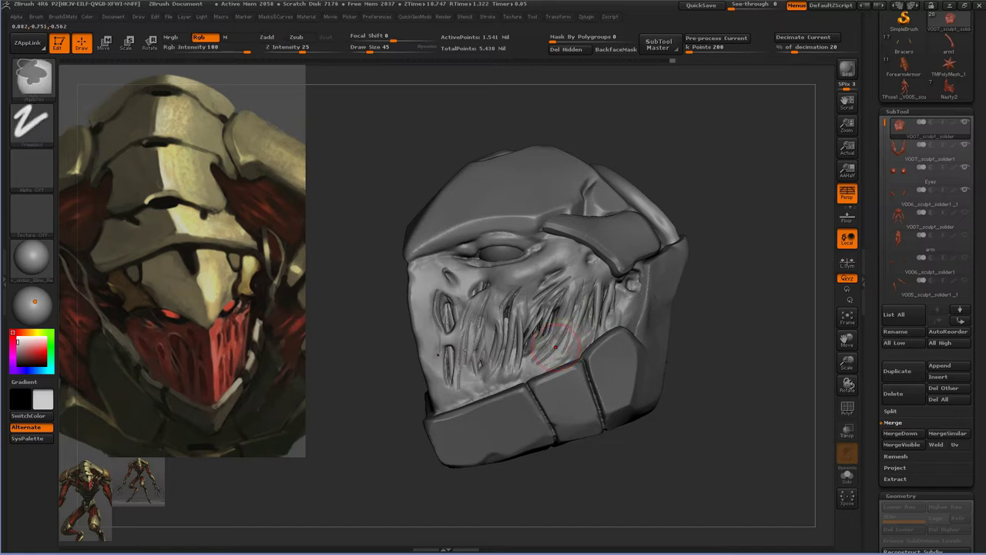
- Pick a new sculpting brush and set its size to 30
mouse_move(717, 324)
mouse_down()
mouse_move(655, 339)
mouse_move(624, 332)
mouse_up()
key(b)
key(t)
key(d)
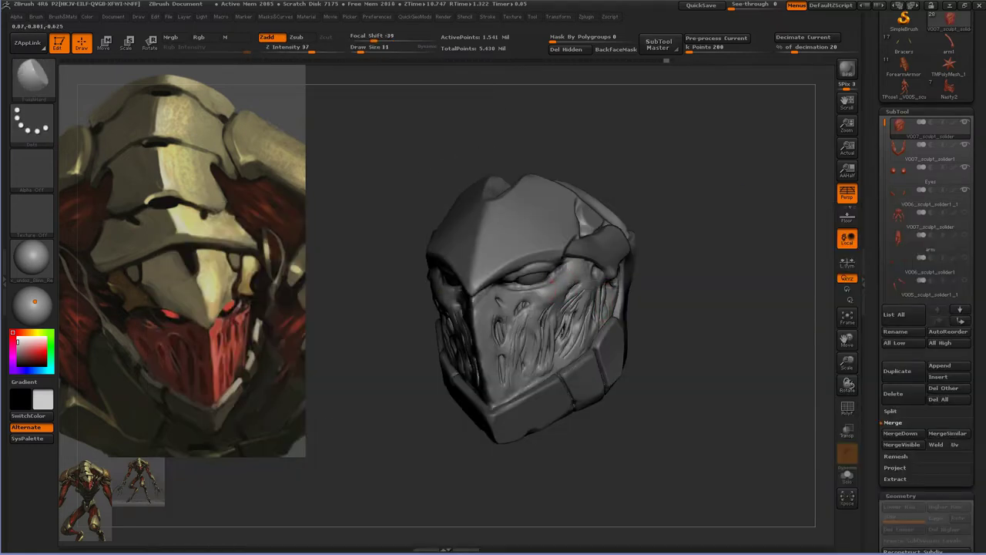
key(ctrl+z)
key(s)
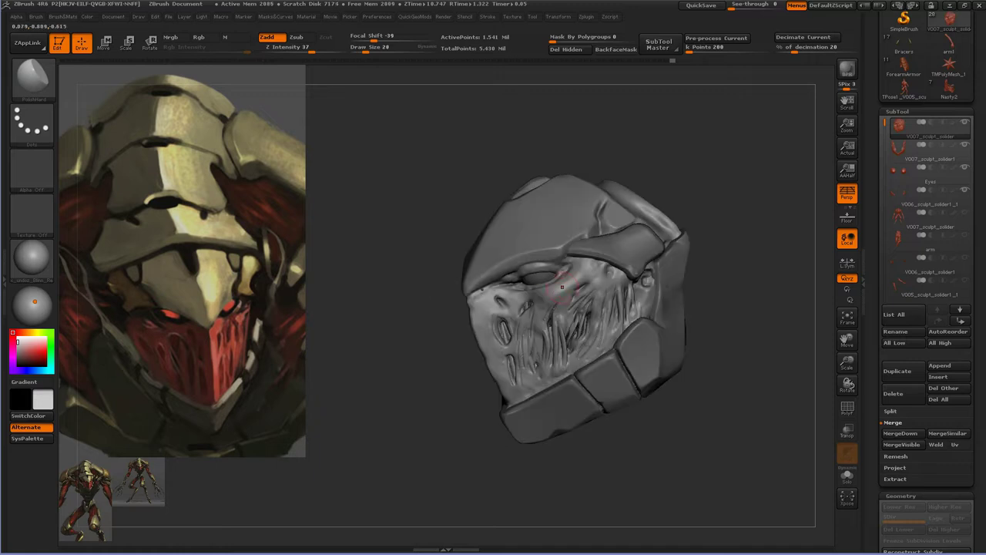
key(ctrl+shift+z)
key(ctrl+z)
mouse_move(492, 341)
mouse_down()
mouse_move(586, 331)
mouse_move(489, 265)
mouse_up()
key(s)
click(489, 264)
- Select the V006 soldier subtool and subdivide it
mouse_move(489, 263)
mouse_down()
mouse_move(671, 293)
mouse_move(566, 287)
mouse_up()
key(b)
click(565, 288)
drag(693, 324, 668, 255)
alt+click(655, 266)
key(ctrl+d)
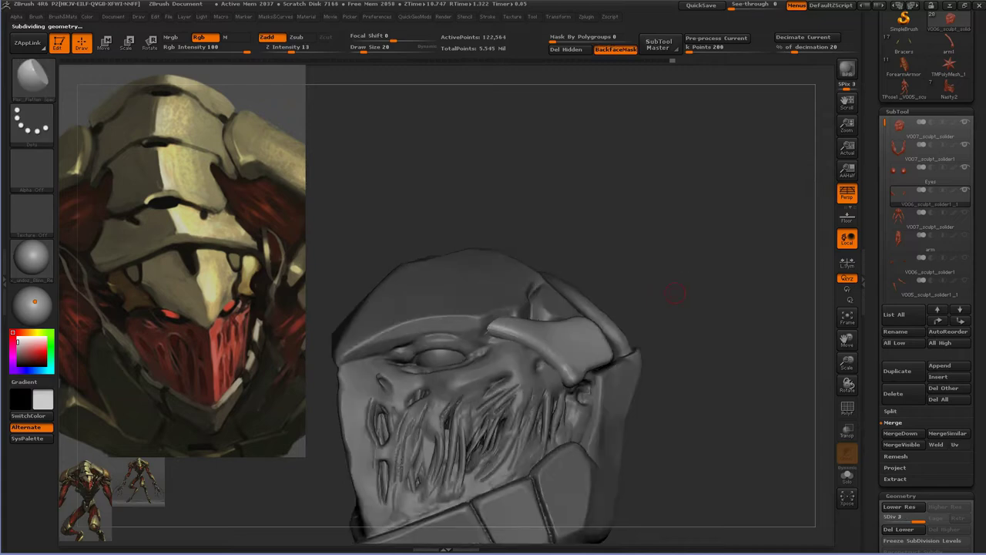
- Inspect the head from several angles and pick a crease-carving brush
drag(675, 292, 571, 367)
key(1)
mouse_move(670, 323)
mouse_down()
mouse_move(636, 509)
mouse_move(628, 371)
mouse_move(667, 410)
mouse_move(586, 323)
mouse_move(570, 362)
mouse_up()
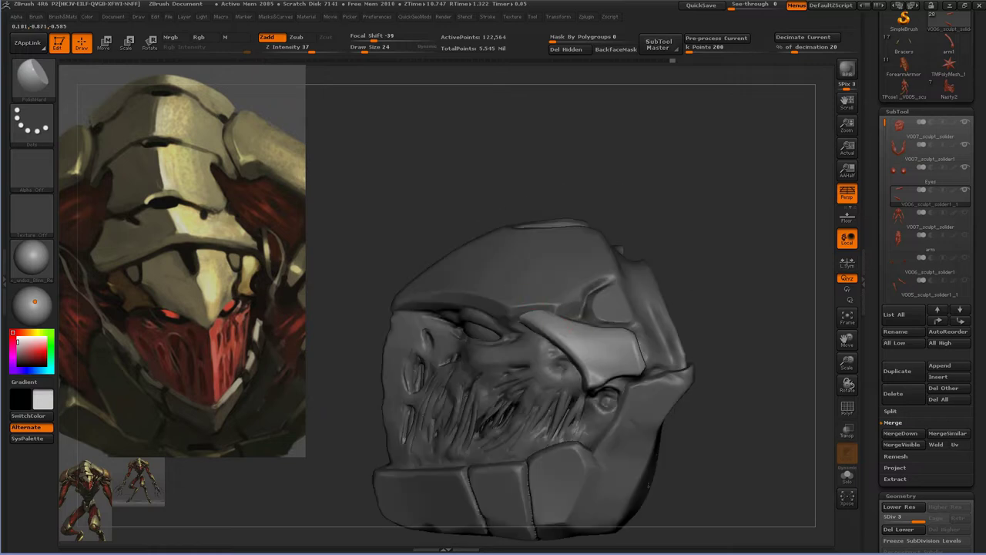
mouse_move(629, 339)
mouse_down()
mouse_move(532, 351)
mouse_move(570, 349)
mouse_move(540, 353)
mouse_move(544, 366)
mouse_up()
alt+click(554, 369)
alt+drag(585, 470, 591, 450)
key(b)
key(d)
key(s)
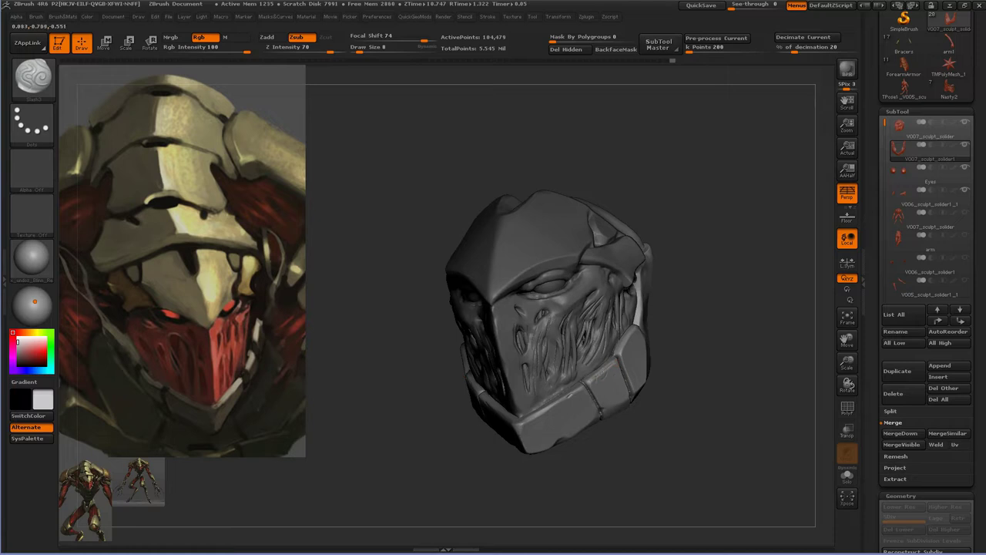
drag(637, 317, 661, 333)
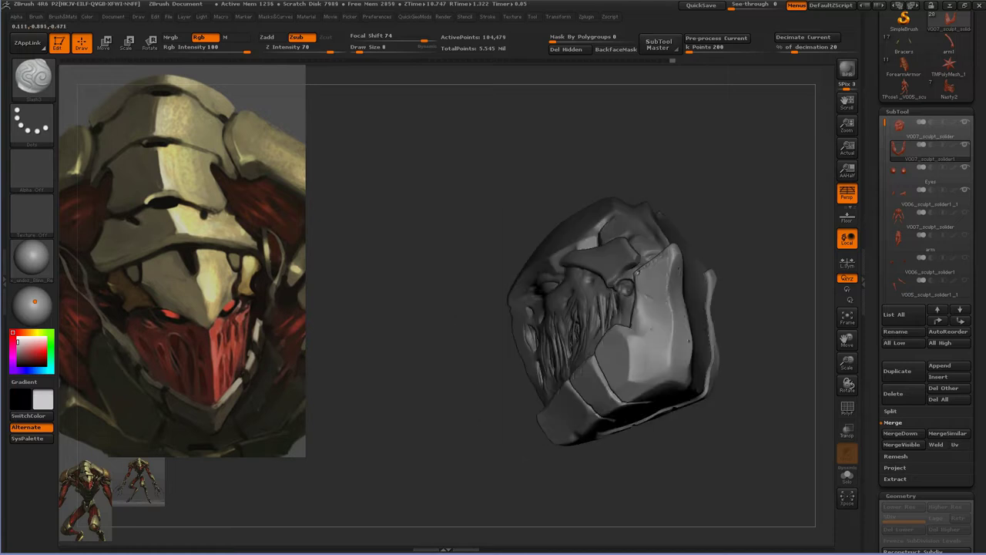
drag(720, 428, 641, 364)
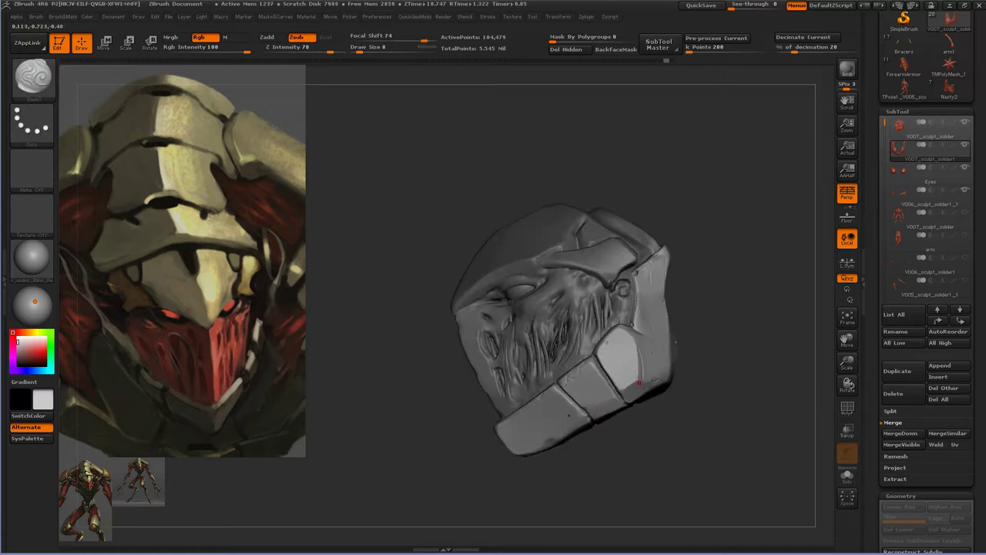
- Make V007_sculpt_solider active again with a Zadd brush at size 24
click(487, 16)
drag(694, 355, 644, 340)
alt+click(644, 339)
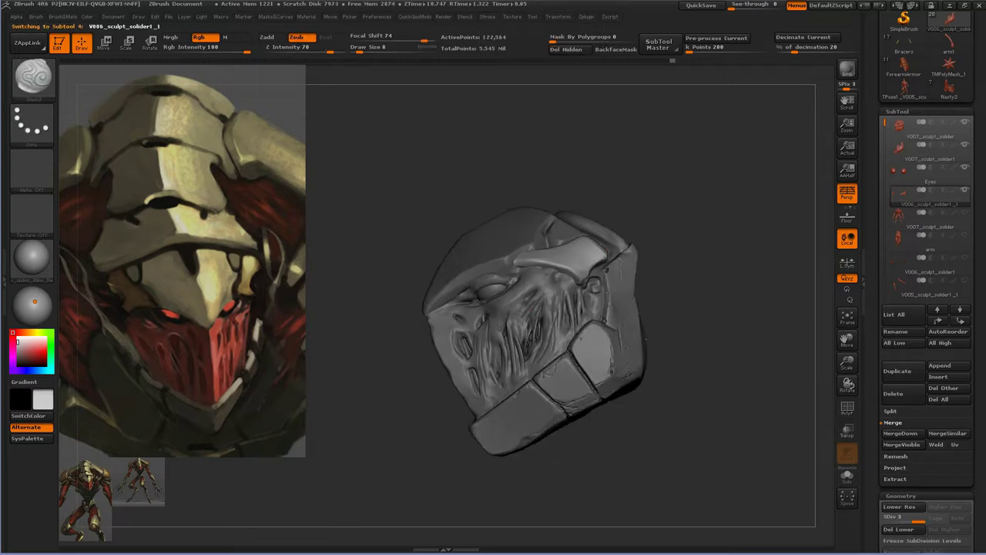
mouse_move(583, 281)
mouse_down()
mouse_move(585, 324)
mouse_move(624, 358)
mouse_up()
alt+click(624, 358)
key(b)
key(p)
key(o)
drag(555, 340, 557, 334)
key(s)
mouse_move(540, 339)
mouse_down()
mouse_move(560, 336)
mouse_move(524, 318)
mouse_move(482, 318)
mouse_up()
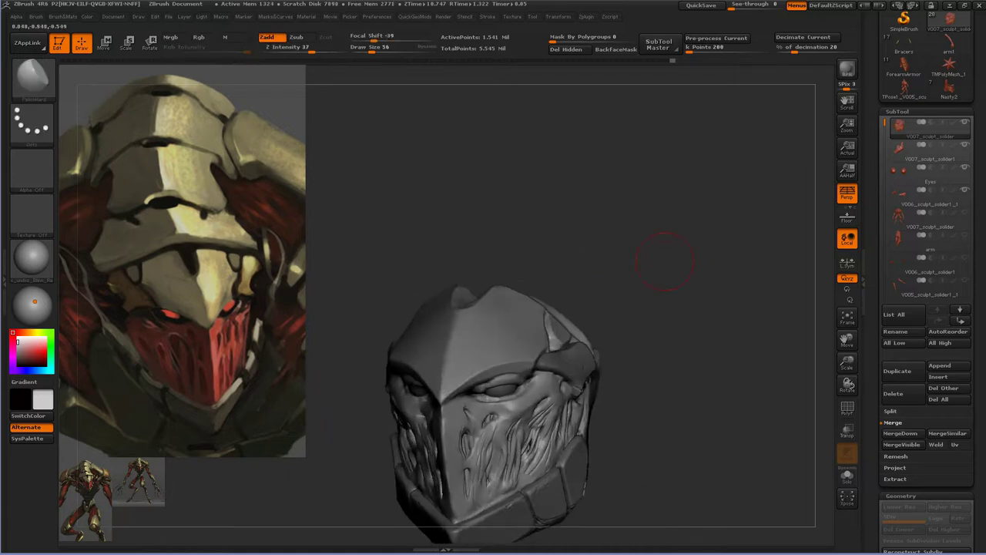
- Carve the eye socket with the Standard brush in Zsub mode at size 35
key(b)
key(s)
key(t)
key(alt)
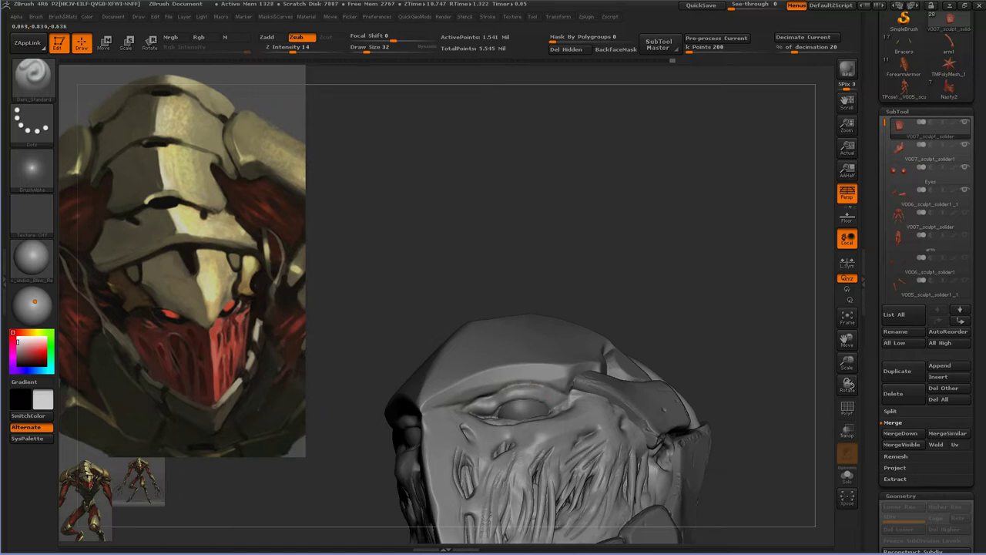
alt+drag(709, 277, 709, 332)
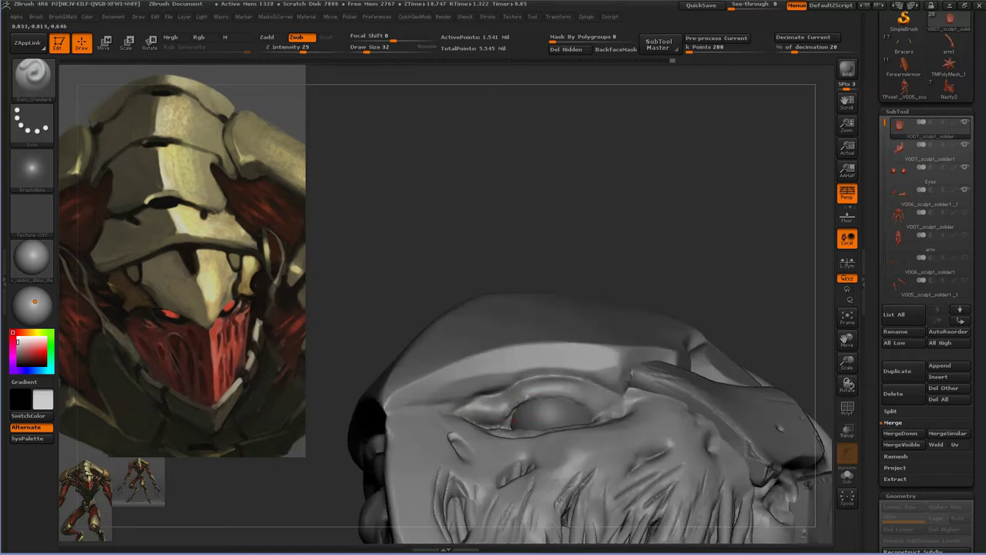
key(bracketleft)
mouse_move(592, 409)
mouse_down()
mouse_move(603, 416)
mouse_move(516, 442)
mouse_move(501, 431)
mouse_up()
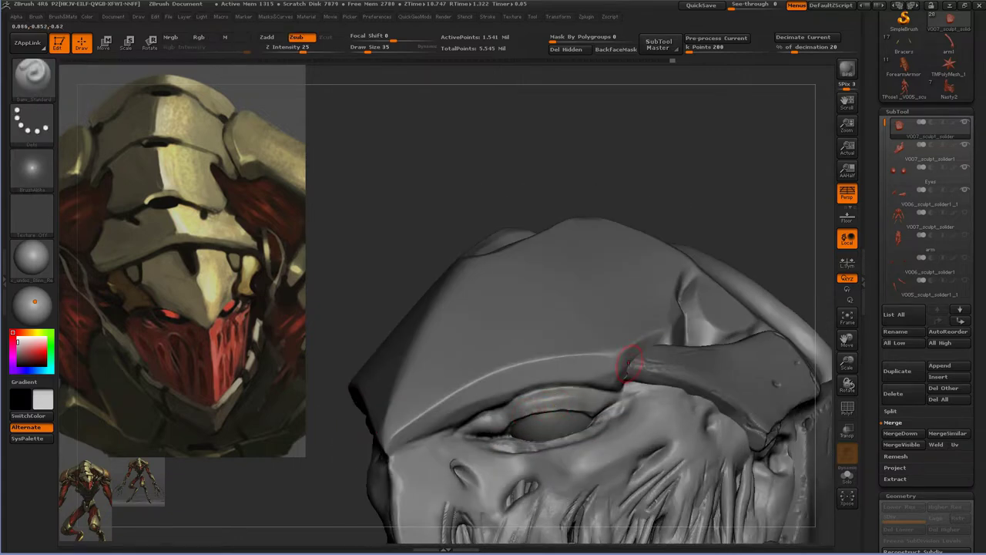
- Push the brow with an enlarged Move brush, then set a ClayBuildup brush to size 56
key(b)
key(m)
key(v)
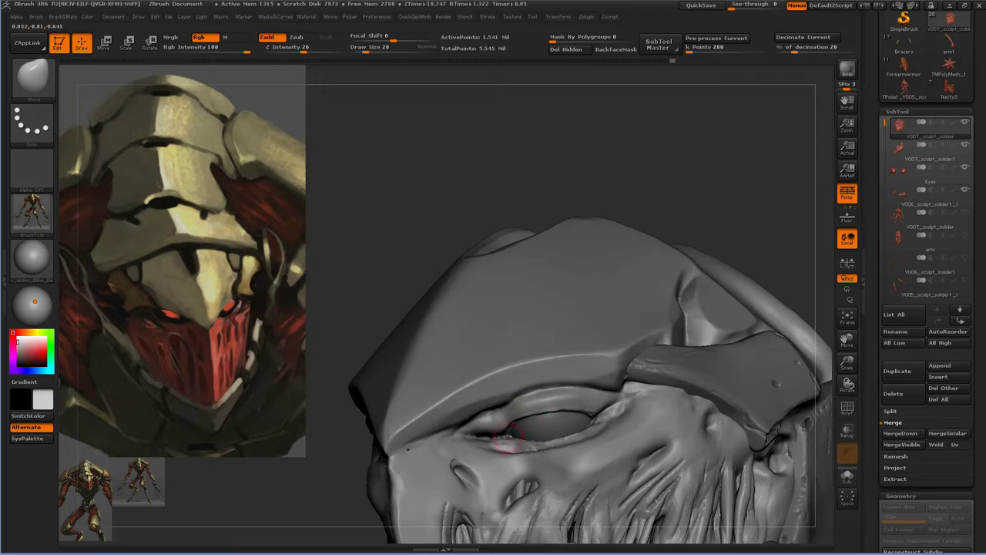
drag(504, 451, 485, 474)
mouse_move(516, 432)
mouse_down()
mouse_move(574, 378)
mouse_move(621, 381)
mouse_up()
key(b)
key(c)
key(b)
key(s)
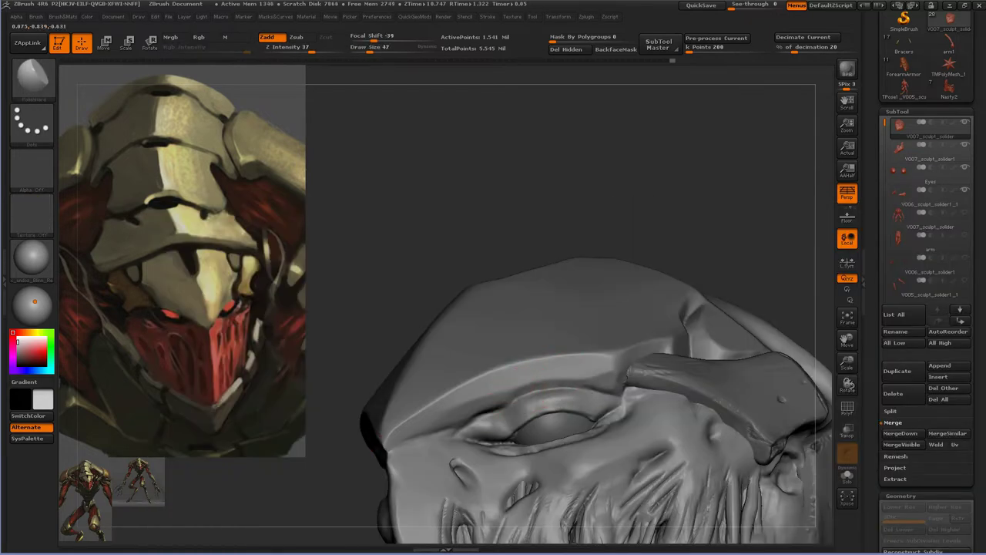
key(s)
drag(443, 396, 420, 396)
- Crease the brow with Dam_Standard and puff it out with Inflate
key(b)
key(d)
key(s)
drag(621, 356, 509, 426)
key(space)
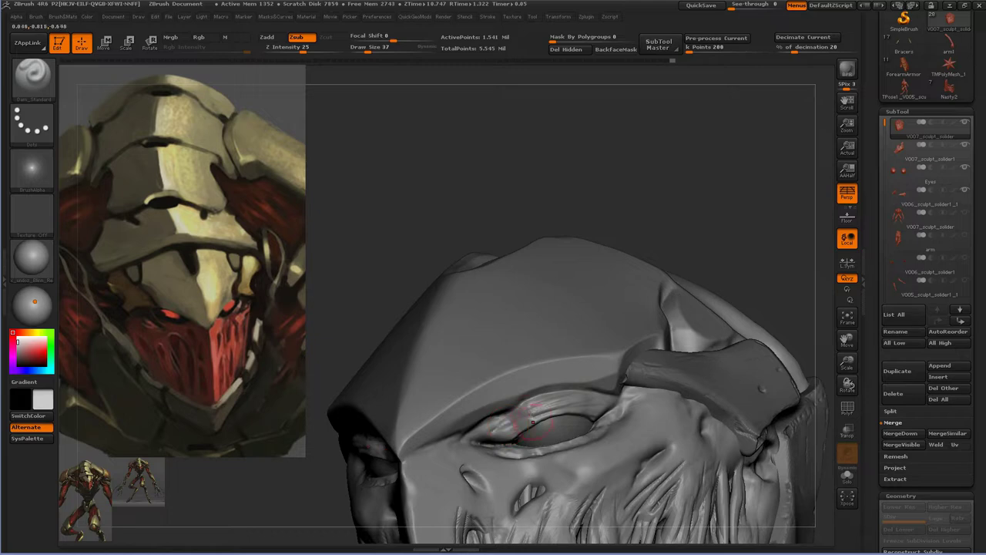
key(b)
key(i)
key(n)
drag(770, 193, 709, 247)
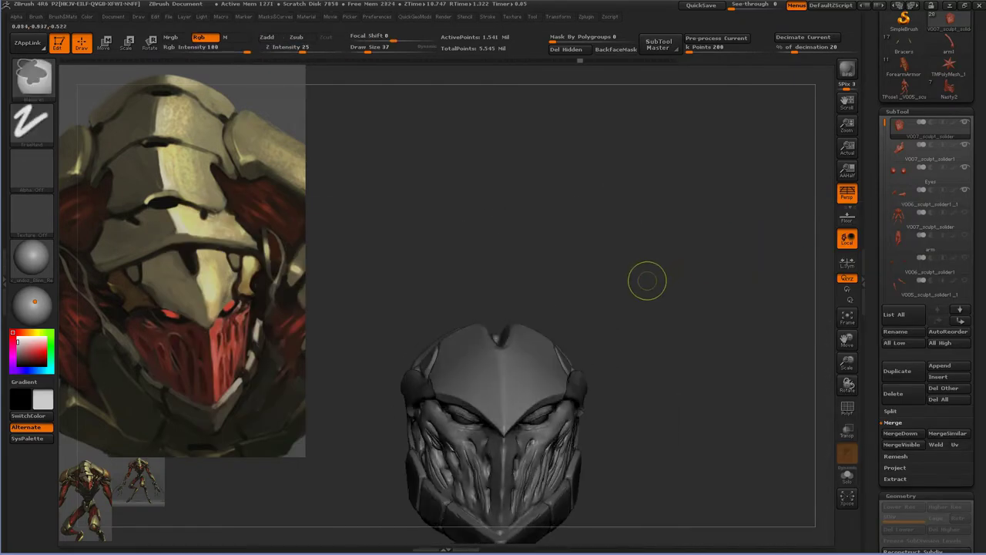
drag(647, 282, 601, 277)
- Reshape the brow plate and eye with Move, build it up, and smooth it
key(b)
key(m)
key(v)
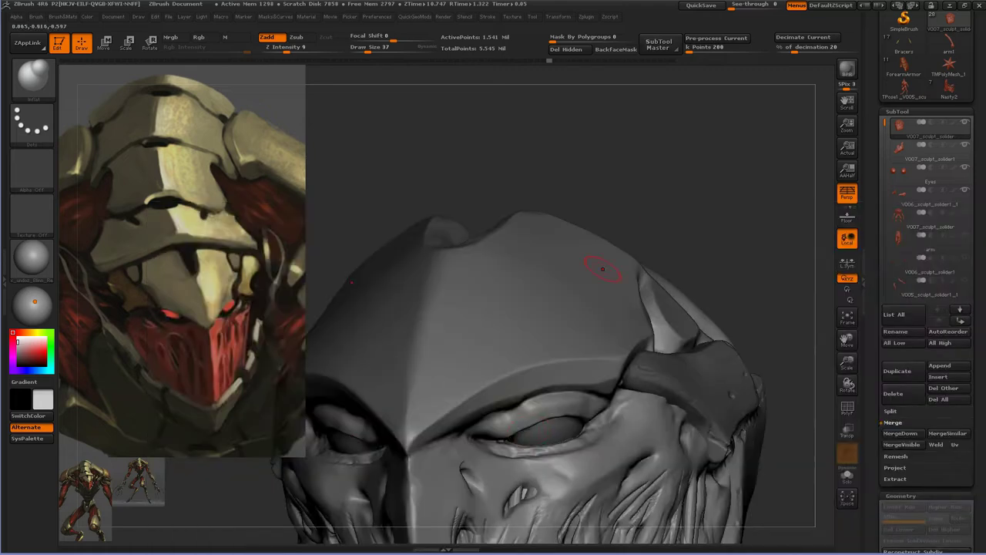
mouse_move(586, 185)
mouse_down()
mouse_move(684, 263)
mouse_move(697, 359)
mouse_up()
key(b)
key(t)
key(d)
mouse_move(539, 231)
mouse_down()
mouse_move(539, 423)
mouse_move(508, 447)
mouse_up()
drag(555, 401, 628, 443)
key(shift)
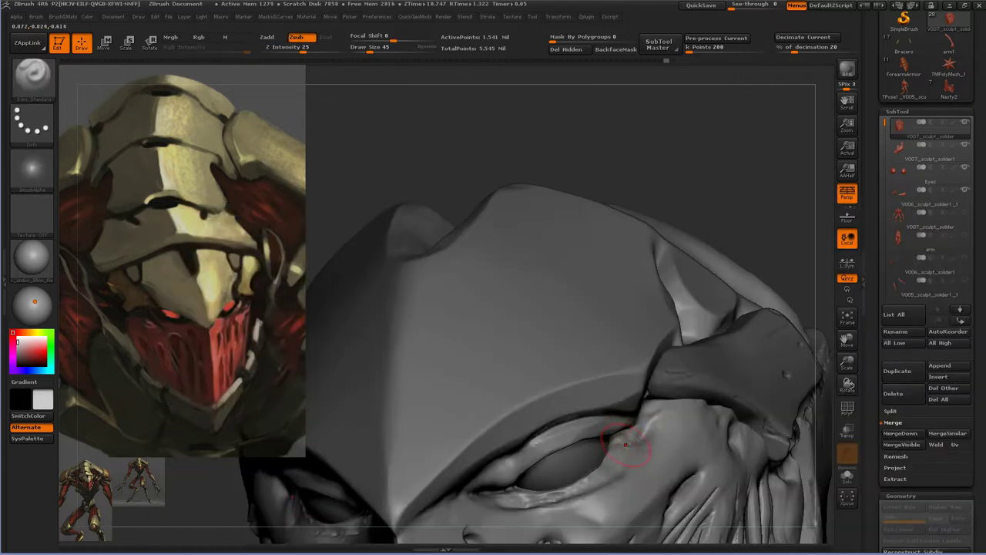
drag(621, 431, 619, 426)
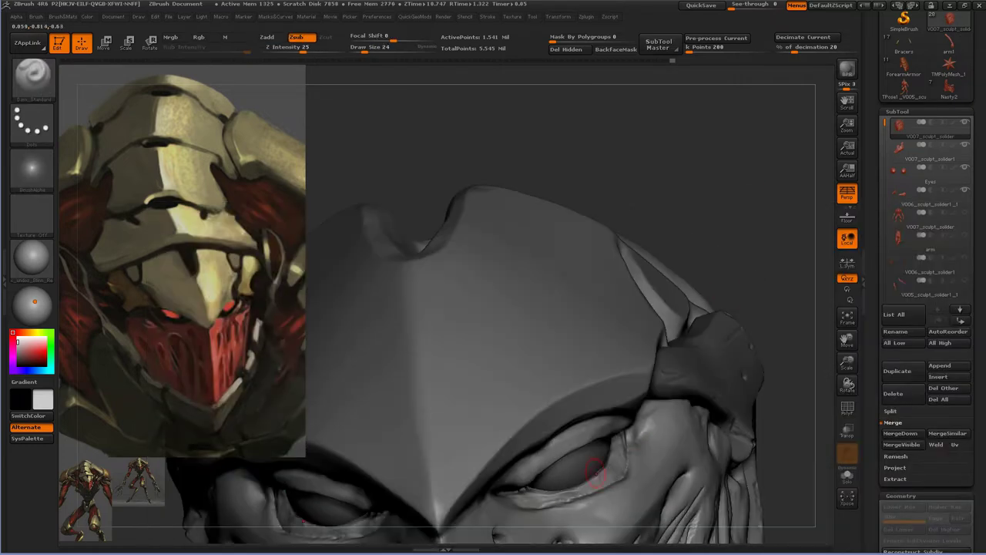
drag(637, 460, 611, 458)
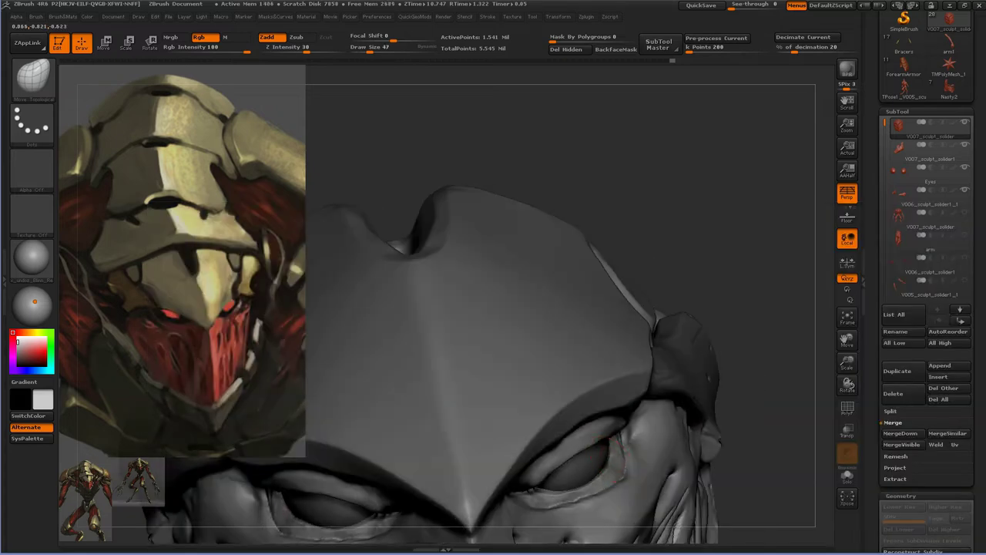
- Check the helmet from the front with Move, then zoom out to the full figure
key(b)
key(m)
key(v)
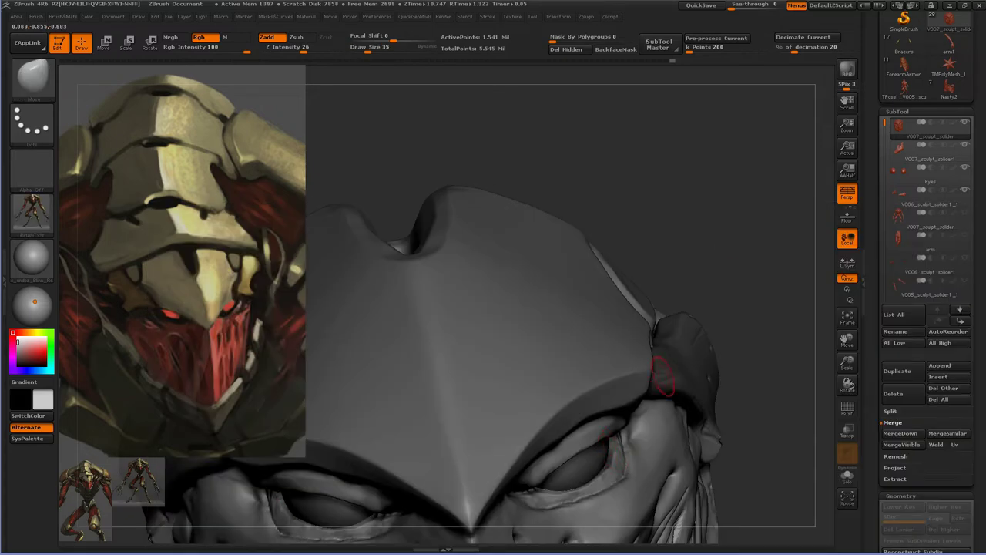
key(f)
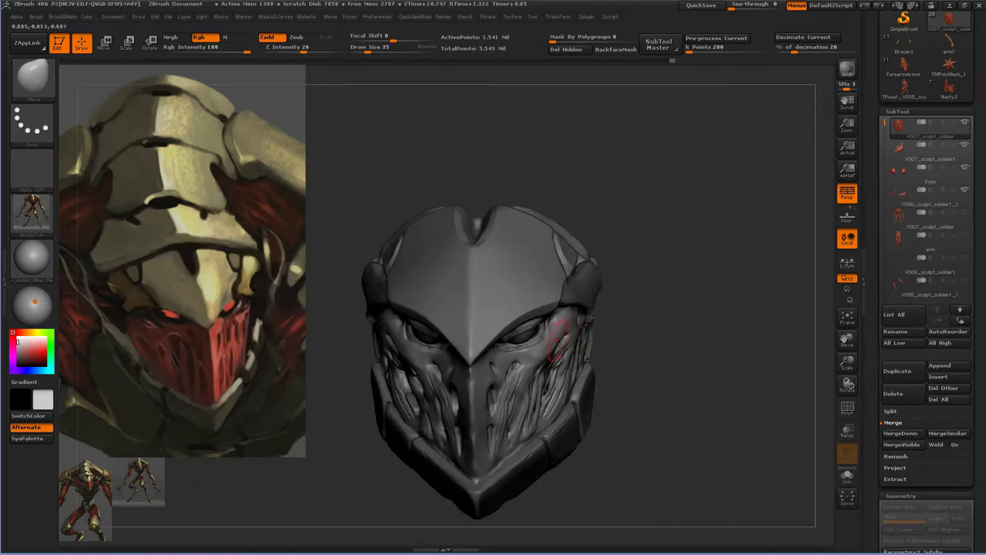
drag(552, 346, 538, 344)
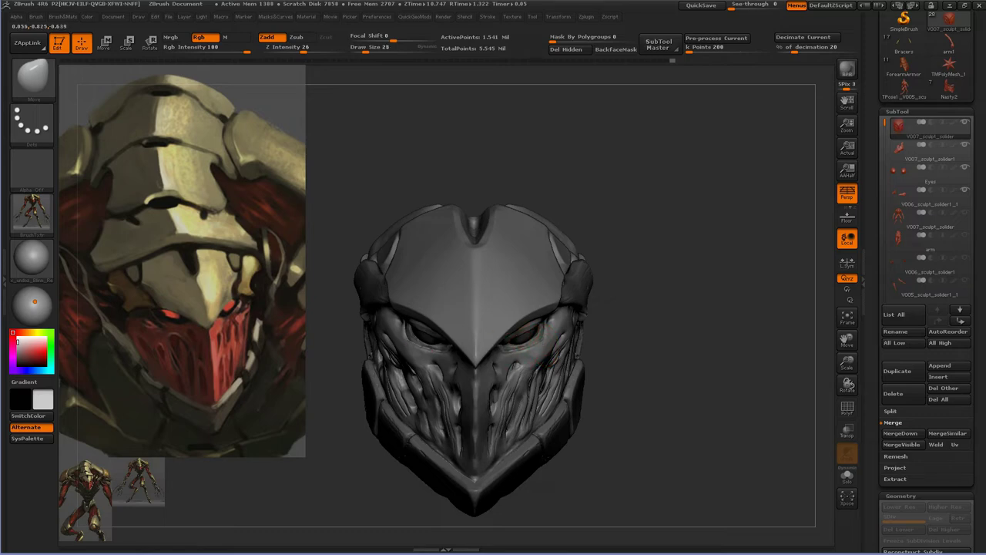
drag(532, 334, 501, 362)
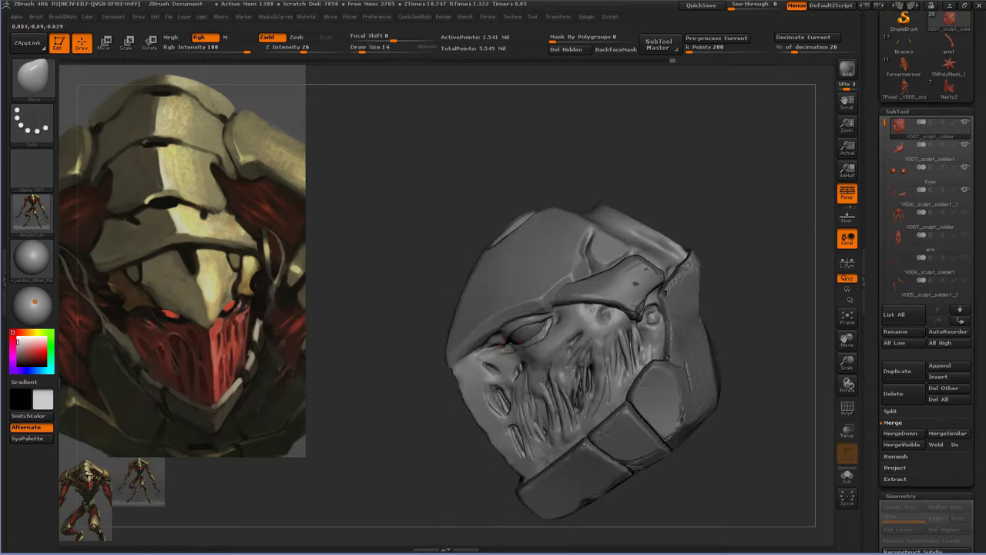
shift+drag(486, 430, 675, 338)
alt+drag(585, 432, 110, 477)
key(f)
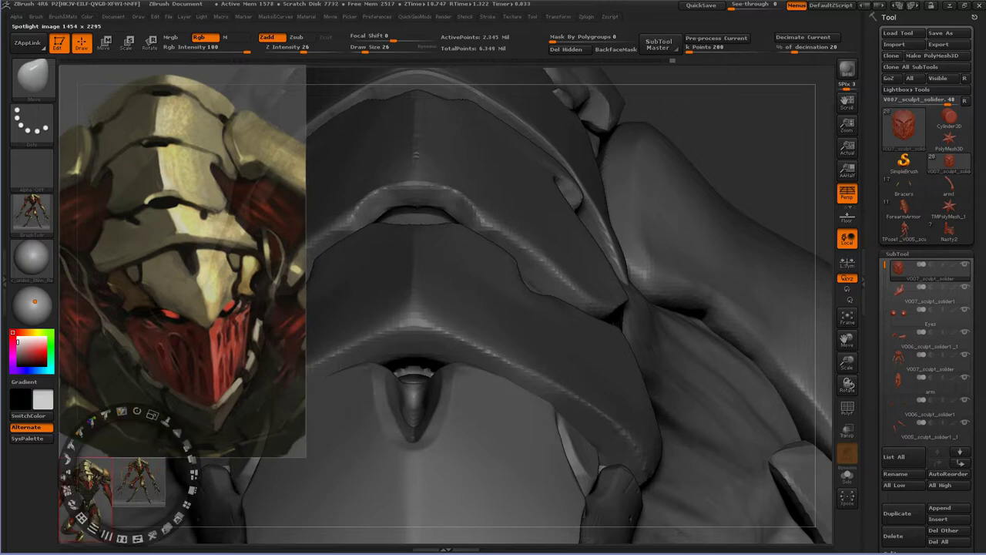
click(185, 490)
- Add the full-body concept image via Spotlight and enlarge it beside the model
key(shift+z)
drag(694, 323, 632, 151)
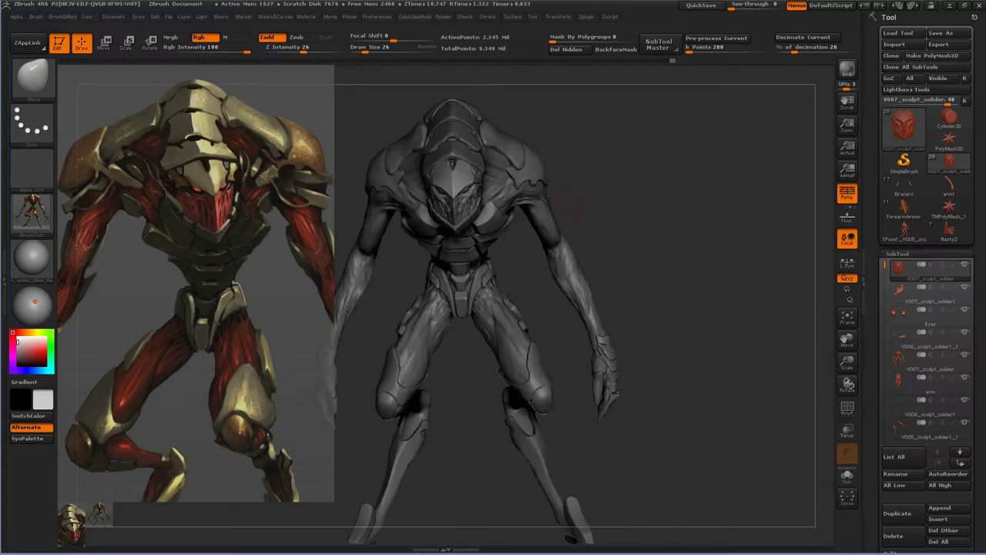
key(shift+z)
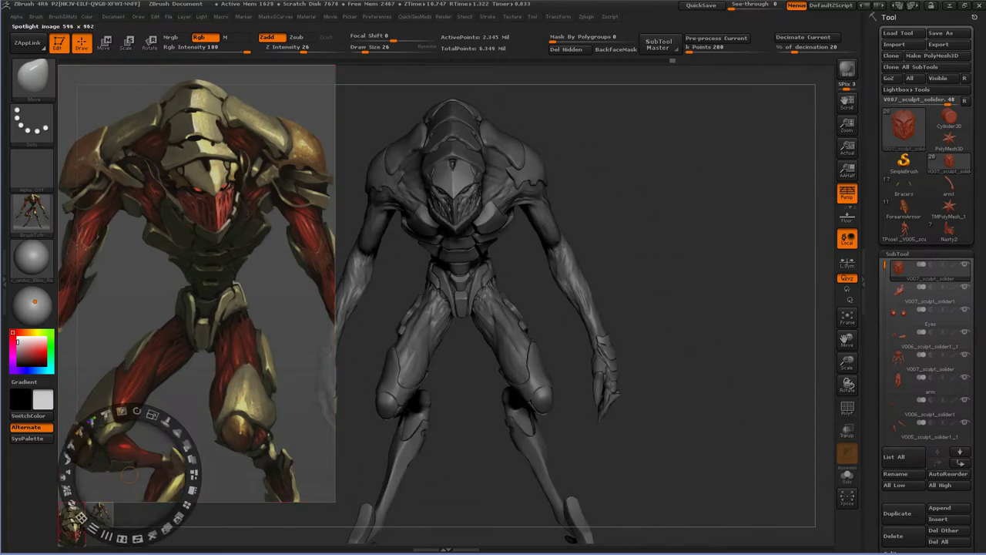
click(167, 527)
drag(98, 420, 54, 420)
key(z)
mouse_move(655, 240)
mouse_down()
mouse_move(585, 237)
mouse_move(655, 240)
mouse_move(584, 282)
mouse_move(603, 279)
mouse_move(529, 309)
mouse_up()
- Make v005_sculpt_solider_copy1 active, pick a Standard brush, and zoom onto the torso
alt+click(518, 299)
key(b)
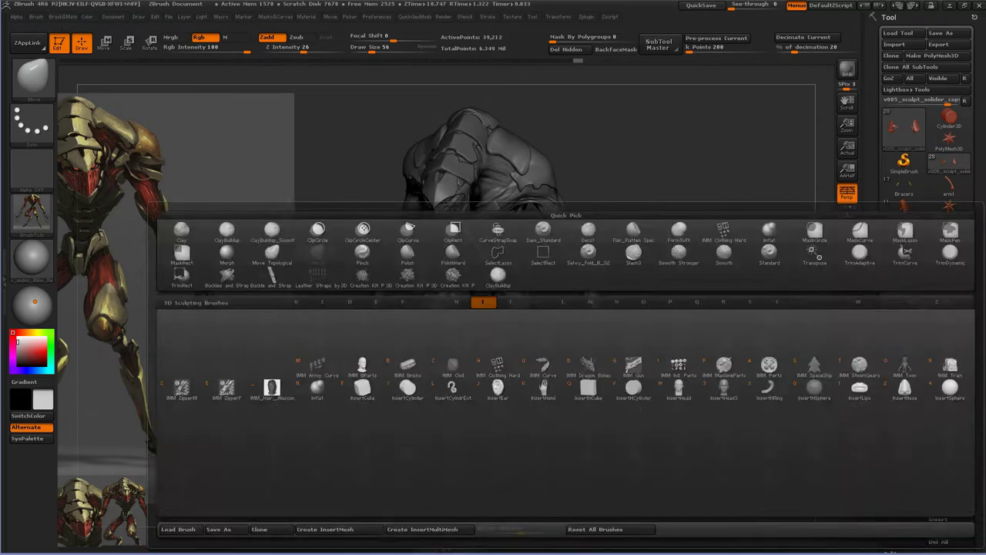
key(s)
key(t)
mouse_move(591, 61)
mouse_down()
mouse_move(635, 61)
mouse_move(635, 123)
mouse_up()
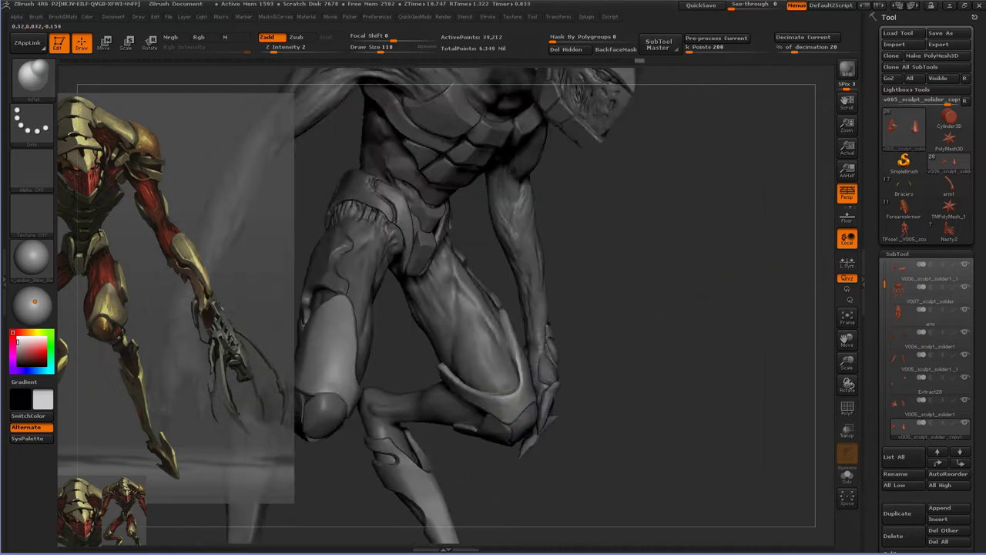
- Solo the shoulder armour pieces and subdivide them
key(b)
click(847, 476)
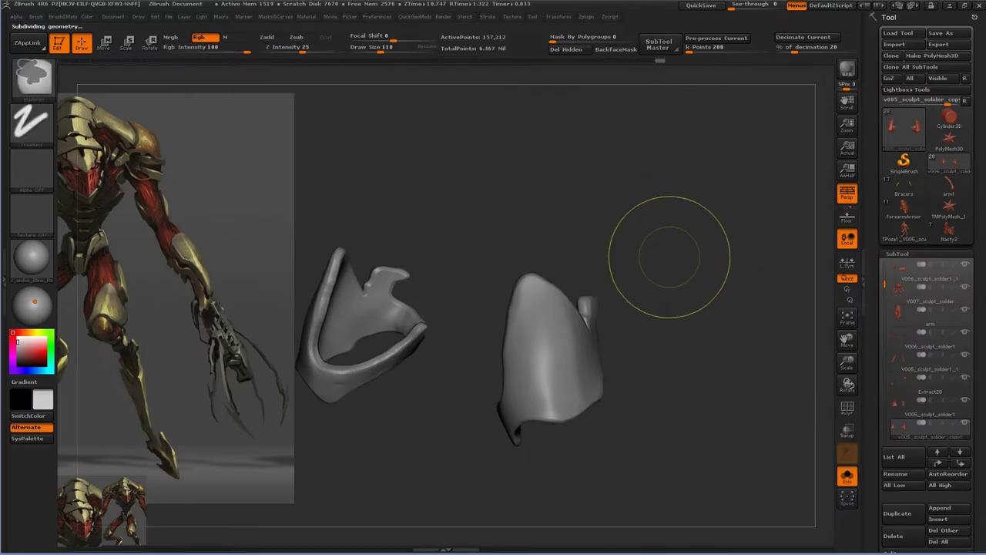
drag(671, 253, 645, 254)
key(b)
key(ctrl+d)
- Reshape both curved shoulder pads, return to the full figure, and select a new brush
mouse_move(506, 333)
mouse_down()
mouse_move(511, 347)
mouse_move(463, 346)
mouse_move(401, 385)
mouse_move(550, 202)
mouse_move(462, 293)
mouse_move(486, 297)
mouse_move(399, 353)
mouse_move(407, 380)
mouse_move(408, 352)
mouse_move(431, 370)
mouse_up()
drag(488, 467, 503, 357)
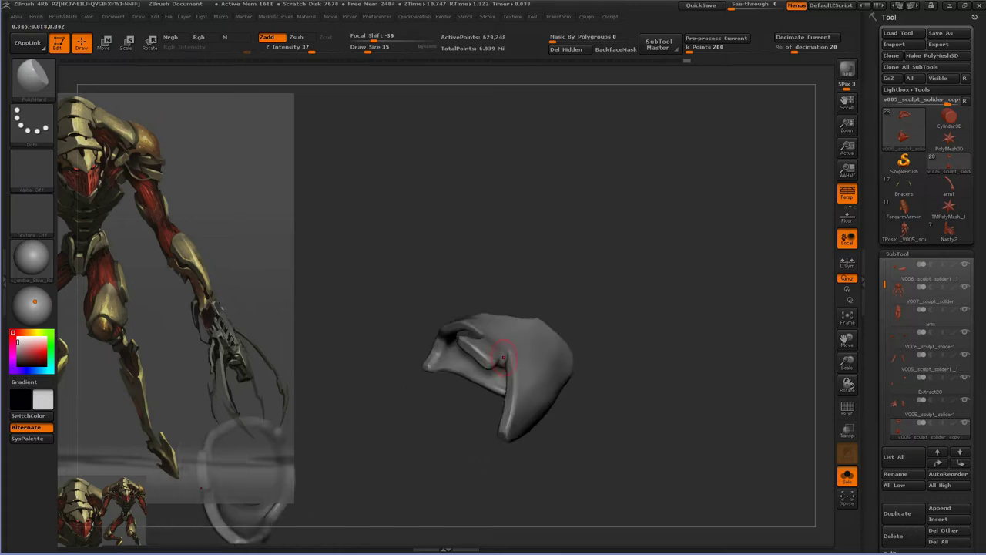
drag(643, 322, 801, 474)
mouse_move(732, 432)
mouse_down()
mouse_move(671, 221)
mouse_move(693, 254)
mouse_move(732, 259)
mouse_move(518, 441)
mouse_move(452, 467)
mouse_move(493, 422)
mouse_move(529, 408)
mouse_move(540, 370)
mouse_move(514, 433)
mouse_up()
key(b)
click(457, 437)
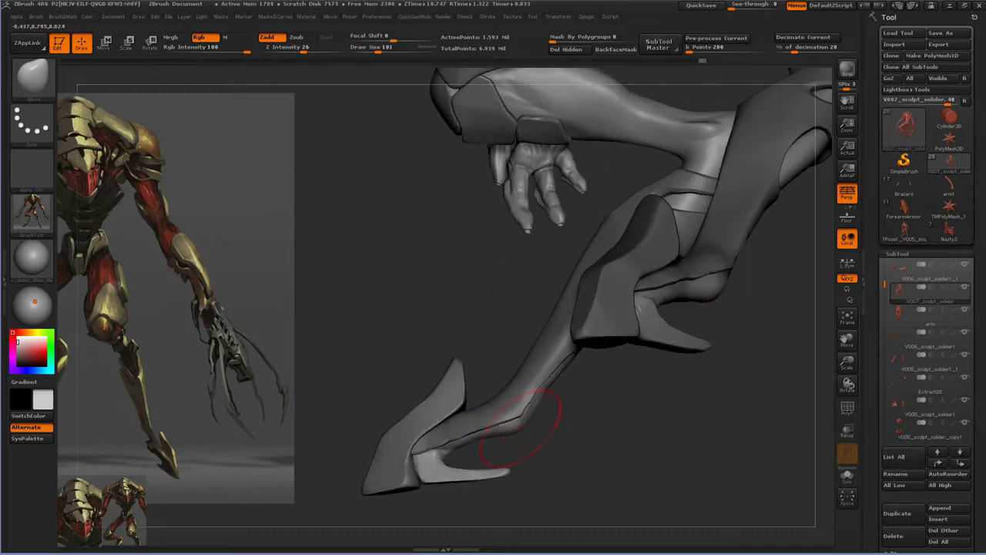
drag(547, 393, 628, 354)
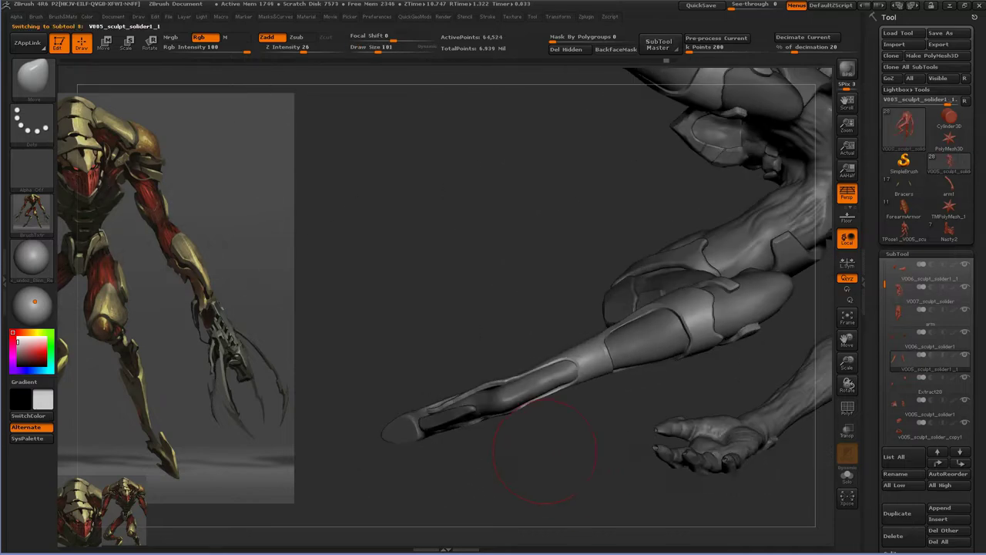
- Select the V005_sculpt_solider1_1 leg armour subtool and inspect the legs with the Move brush
alt+click(639, 348)
key(s)
drag(530, 443, 508, 381)
key(b)
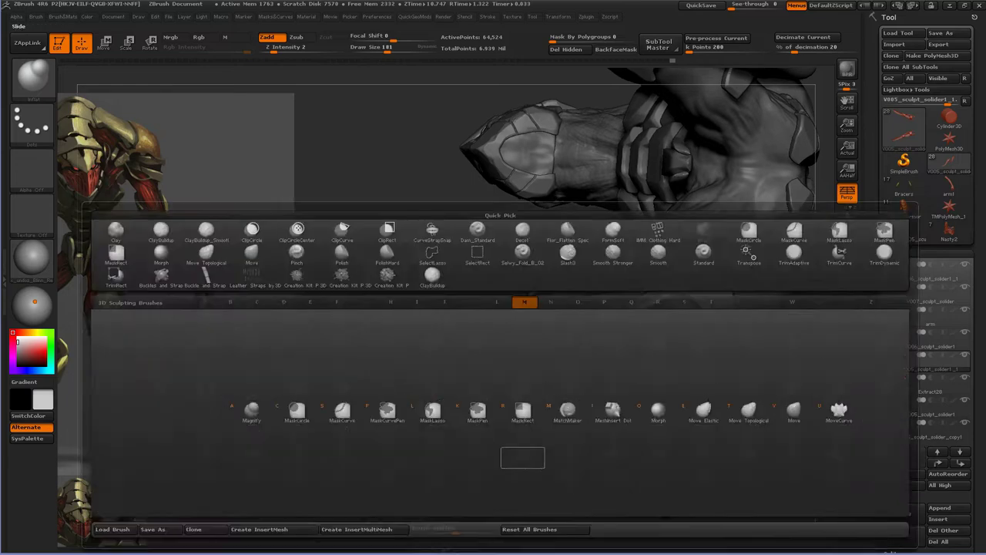
key(m)
key(v)
drag(432, 193, 420, 223)
mouse_move(478, 430)
mouse_down()
mouse_move(462, 416)
mouse_move(501, 423)
mouse_move(574, 323)
mouse_move(539, 347)
mouse_move(591, 391)
mouse_move(477, 402)
mouse_move(515, 405)
mouse_up()
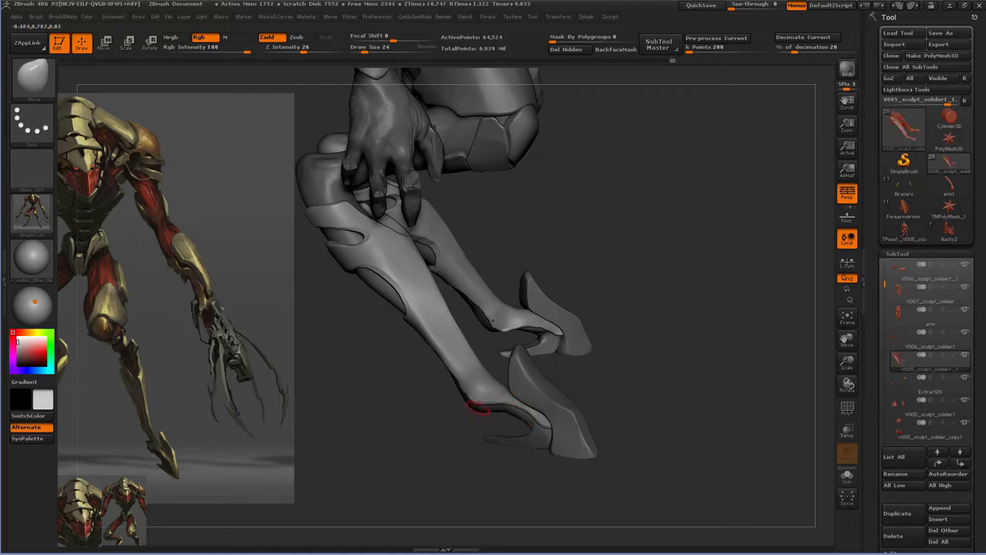
drag(548, 350, 445, 372)
mouse_move(492, 433)
mouse_down()
mouse_move(462, 409)
mouse_move(439, 406)
mouse_move(469, 370)
mouse_move(499, 419)
mouse_move(463, 406)
mouse_up()
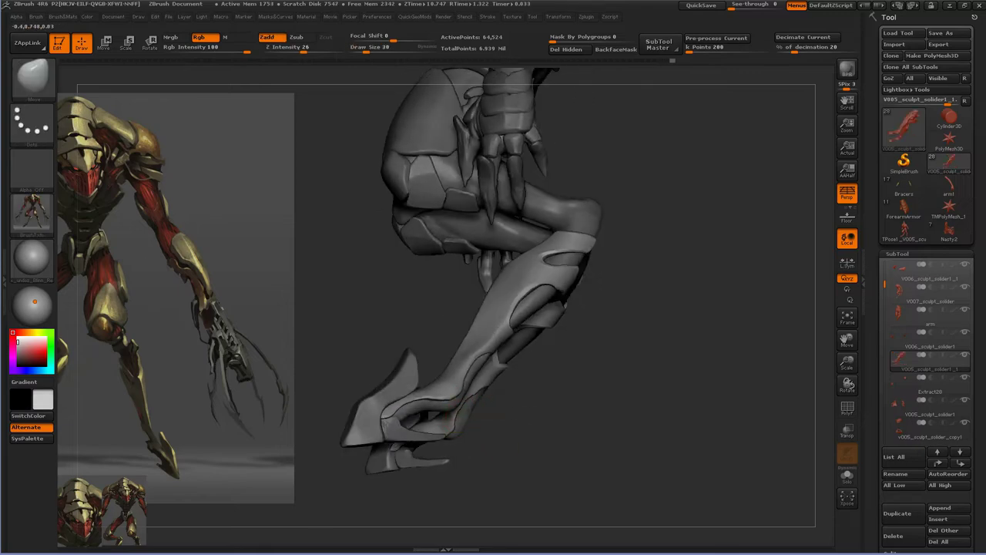
mouse_move(468, 394)
mouse_down()
mouse_move(493, 386)
mouse_move(472, 400)
mouse_up()
- Subdivide the leg armour and polish its plates from several angles
key(ctrl+d)
key(b)
key(p)
key(o)
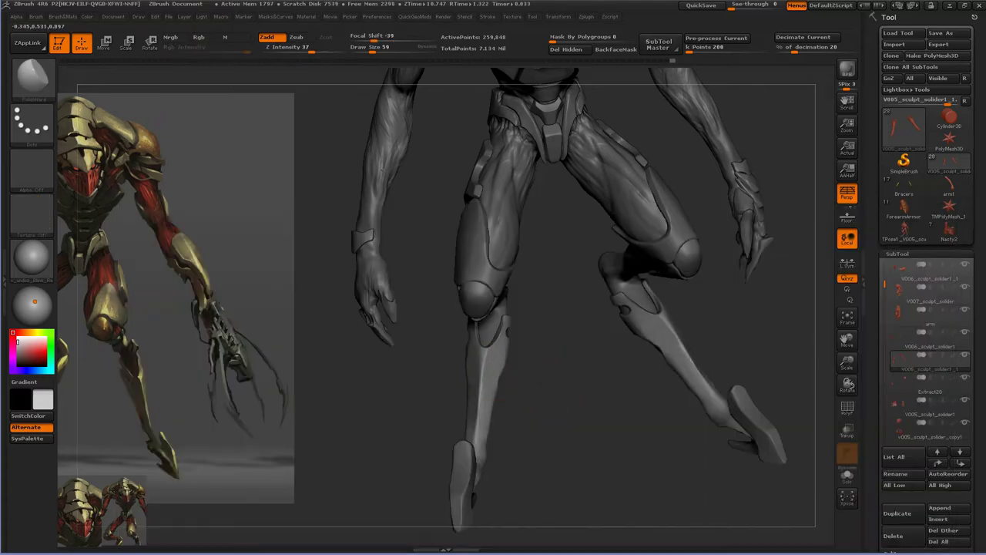
drag(476, 364, 506, 367)
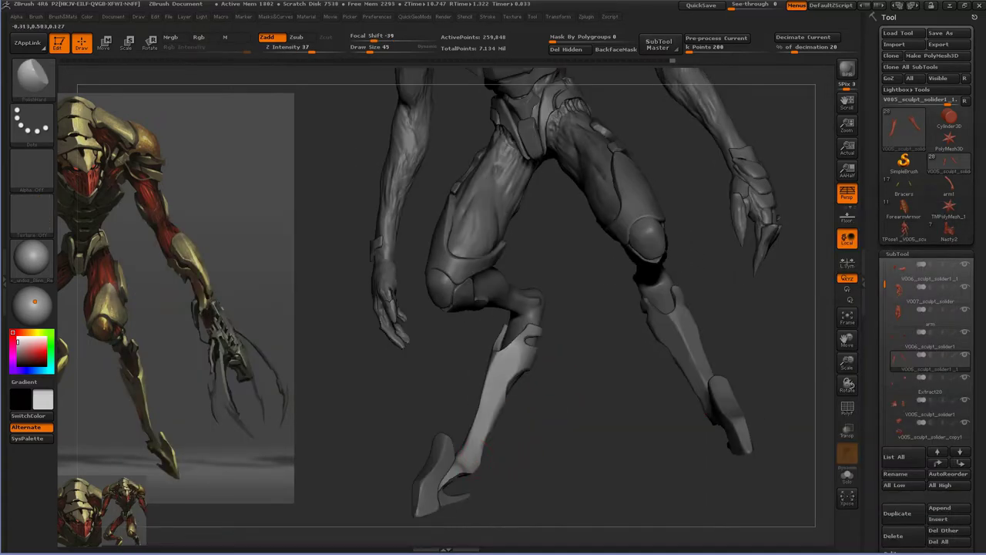
drag(488, 404, 531, 409)
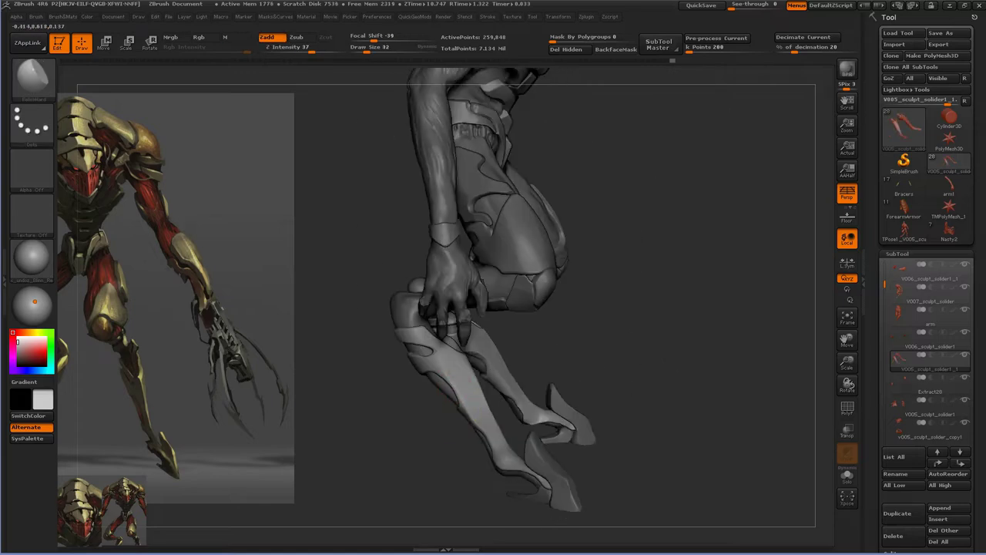
drag(476, 422, 510, 426)
mouse_move(462, 370)
mouse_down()
mouse_move(431, 351)
mouse_move(513, 352)
mouse_move(532, 370)
mouse_move(528, 403)
mouse_move(458, 373)
mouse_move(479, 357)
mouse_up()
- Reshape the leg plates with Move Topological at size 62, then save the sculpt
key(b)
key(m)
key(t)
mouse_move(481, 370)
mouse_down()
mouse_move(493, 395)
mouse_move(451, 378)
mouse_move(451, 396)
mouse_move(468, 395)
mouse_move(451, 383)
mouse_move(471, 368)
mouse_move(539, 386)
mouse_move(493, 338)
mouse_move(598, 220)
mouse_move(659, 239)
mouse_move(619, 209)
mouse_move(617, 189)
mouse_up()
drag(678, 199, 613, 218)
key(ctrl+s)
- Select the Extract8 shoulder armour subtool and turn it sideways for inspection
key(b)
key(m)
key(v)
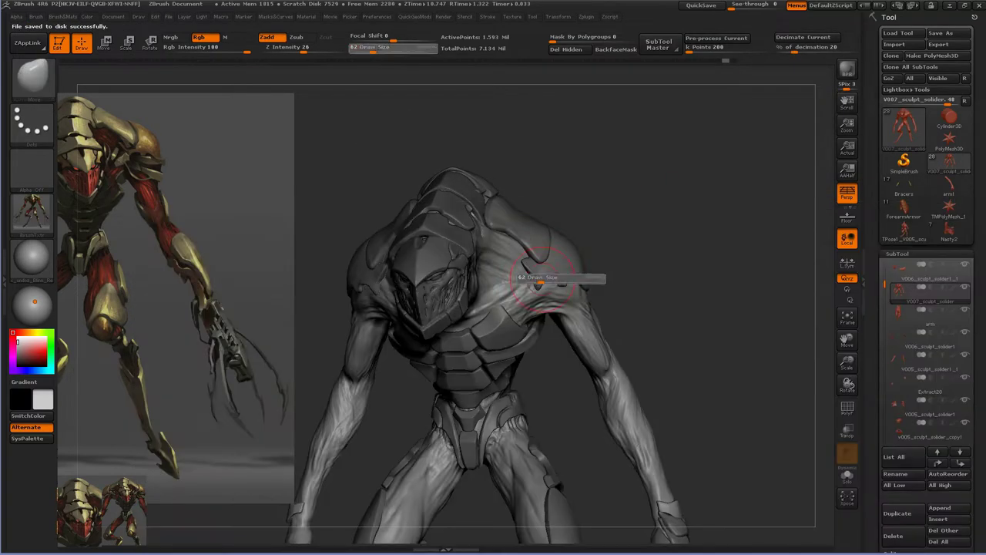
alt+click(540, 261)
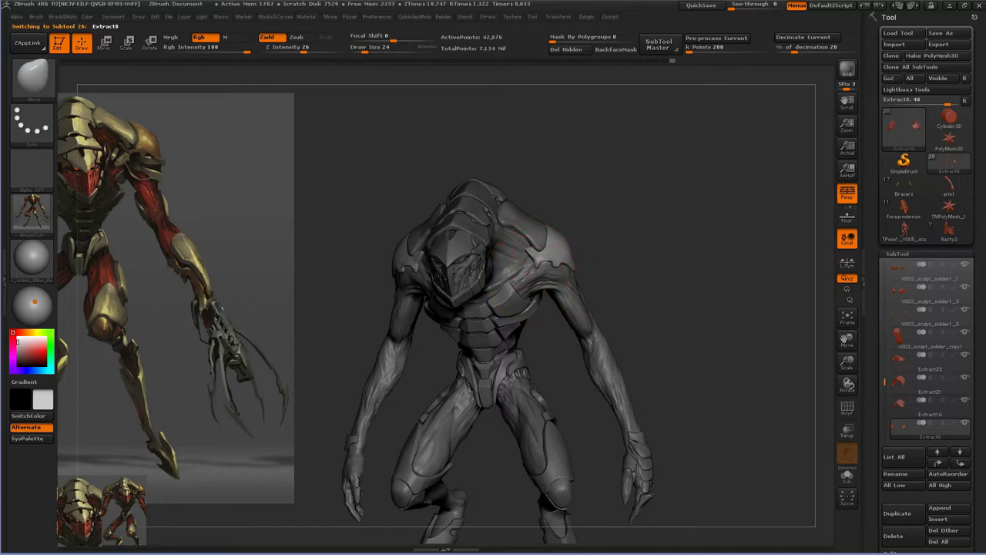
mouse_move(575, 260)
mouse_down()
mouse_move(618, 244)
mouse_move(555, 245)
mouse_move(616, 242)
mouse_move(608, 201)
mouse_up()
key(b)
key(i)
key(n)
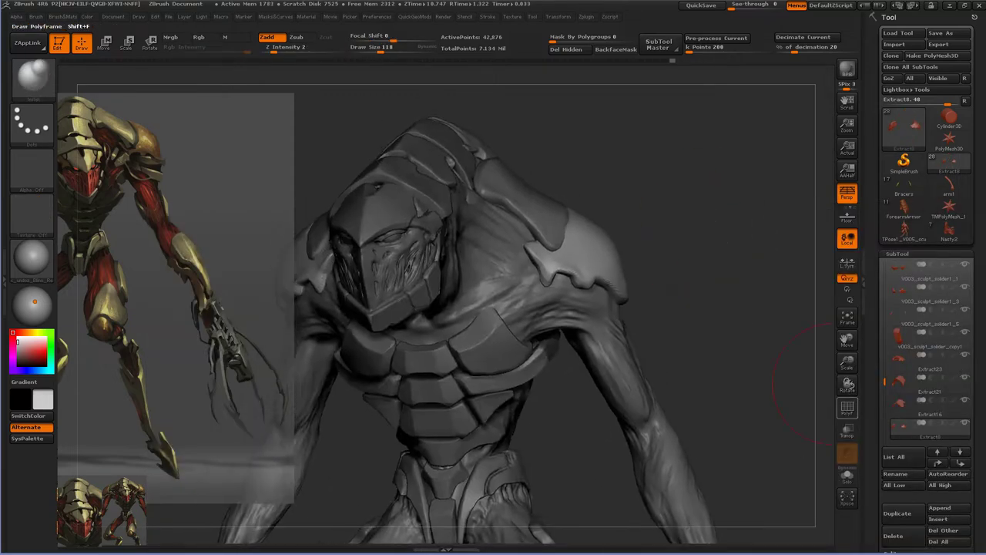
- Subdivide the shoulder pads and smooth them with a size 37 brush
key(b)
key(h)
key(p)
key(ctrl+d)
key(s)
drag(609, 271, 599, 271)
mouse_move(599, 323)
mouse_down()
mouse_move(554, 324)
mouse_move(640, 323)
mouse_move(682, 276)
mouse_move(585, 293)
mouse_up()
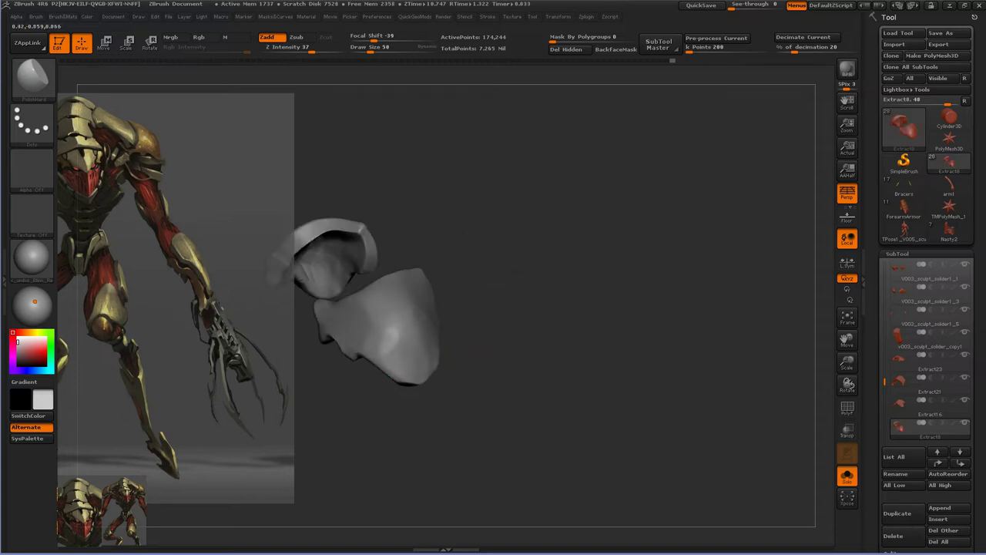
drag(586, 293, 540, 331)
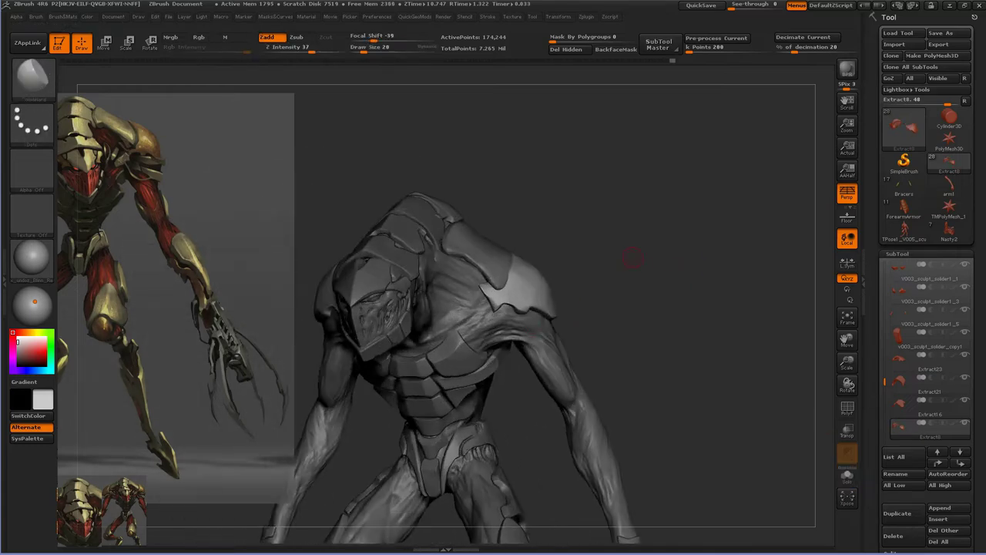
- Make the V007_sculpt_solider body subtool active again and view it from the side
drag(499, 345, 531, 333)
alt+click(532, 333)
key(2)
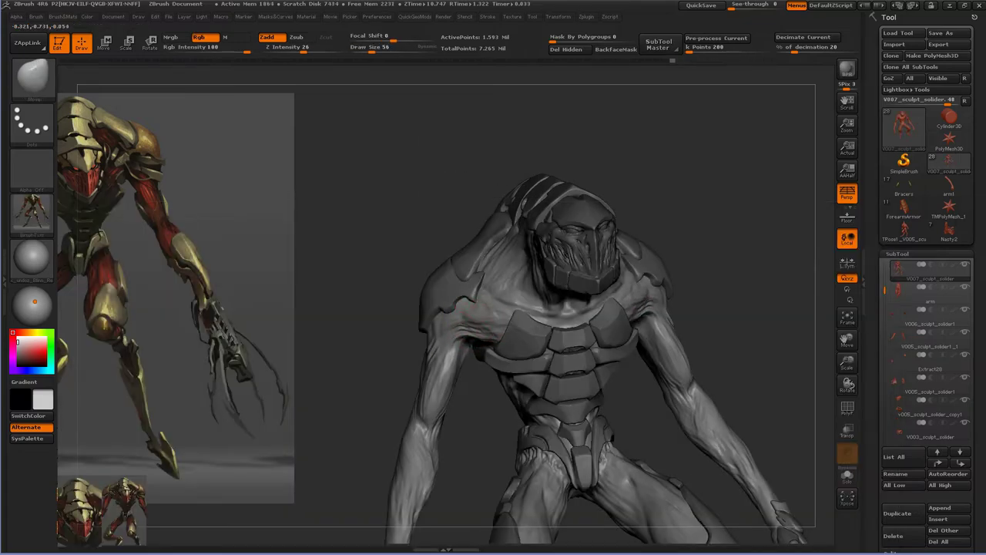
drag(717, 331, 770, 332)
- Bulk up the torso with ClayBuildup, with only the body shown
key(b)
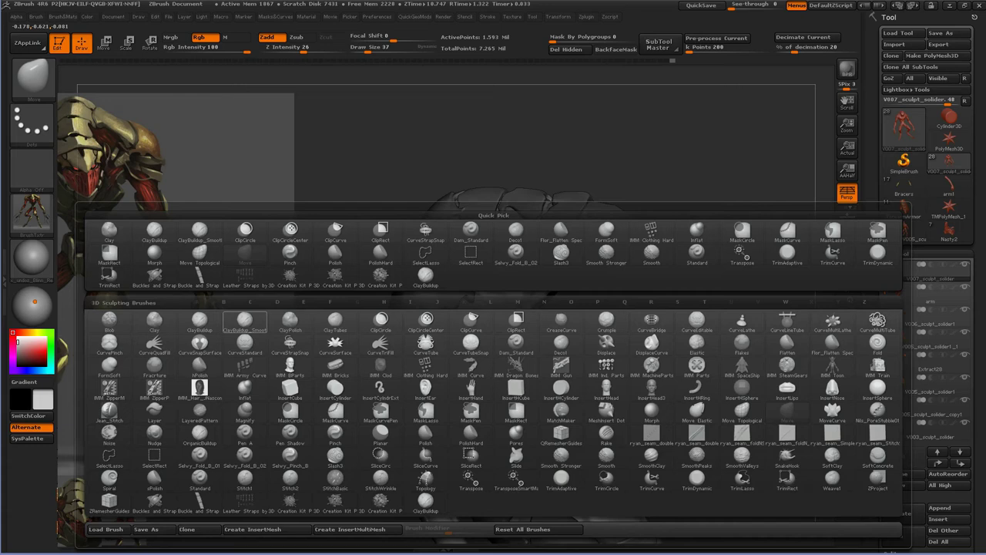
key(c)
key(b)
drag(454, 301, 472, 299)
drag(551, 316, 585, 316)
click(847, 476)
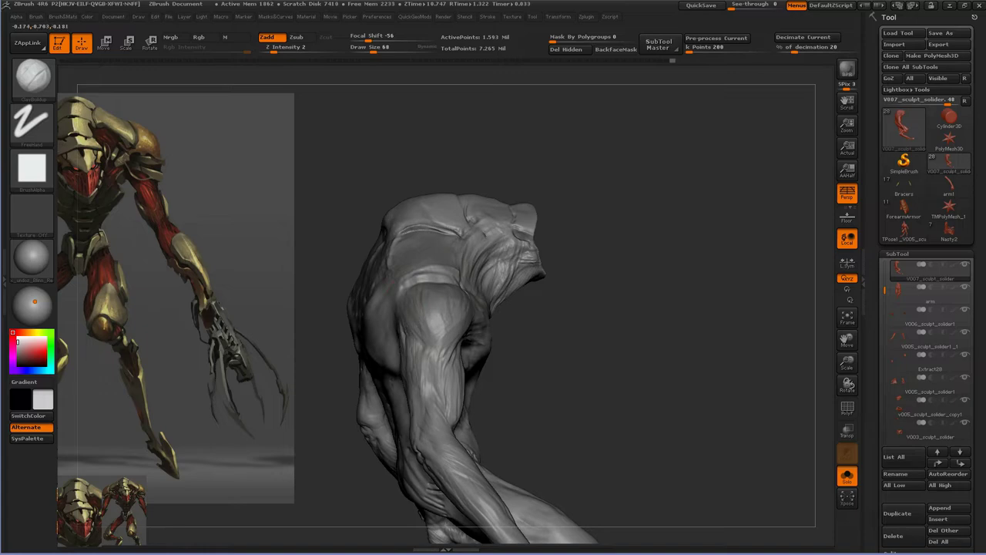
mouse_move(570, 285)
mouse_down()
mouse_move(399, 282)
mouse_move(509, 297)
mouse_up()
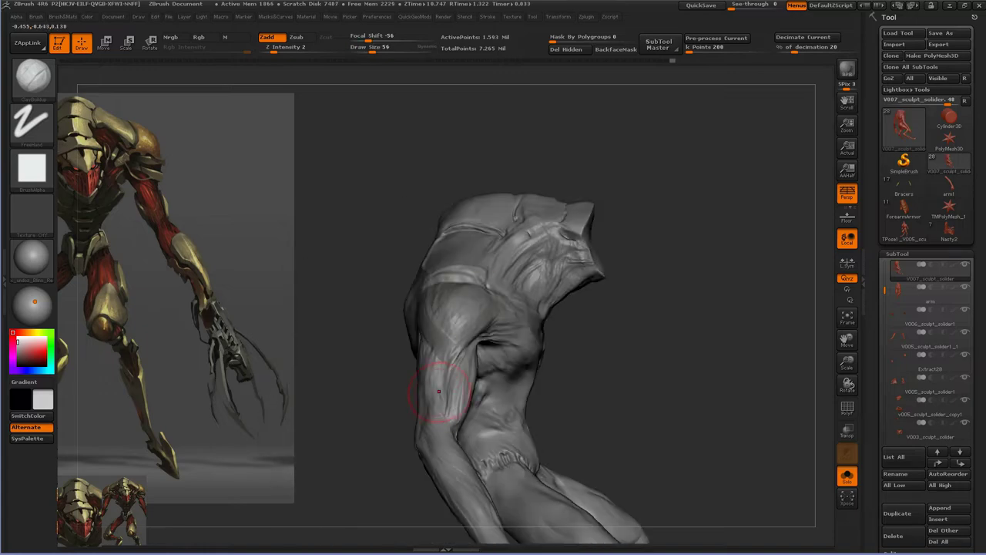
- Carve fibrous muscle lines across the torso with Dam_Standard
key(b)
key(d)
key(s)
drag(709, 326, 497, 315)
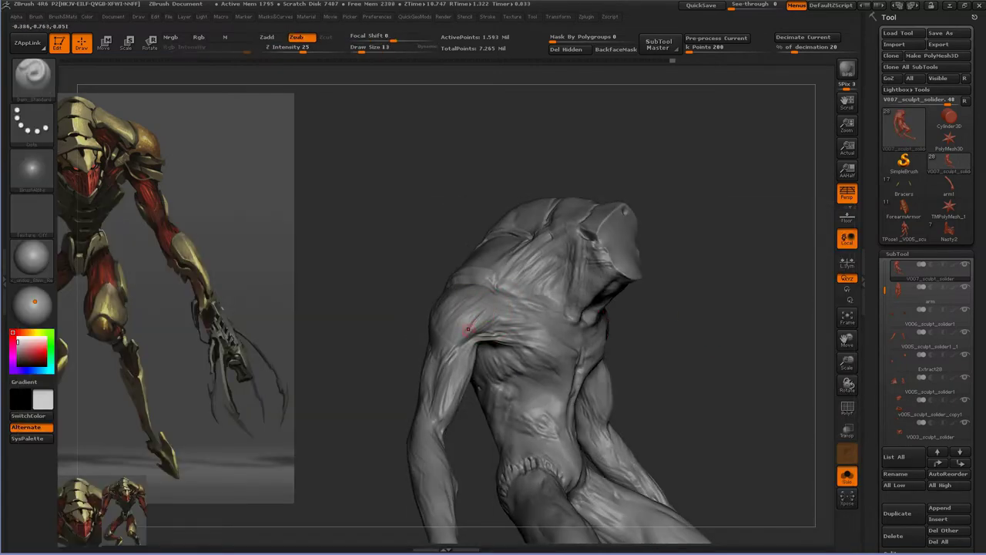
mouse_move(453, 337)
mouse_down()
mouse_move(418, 335)
mouse_move(451, 352)
mouse_move(461, 343)
mouse_up()
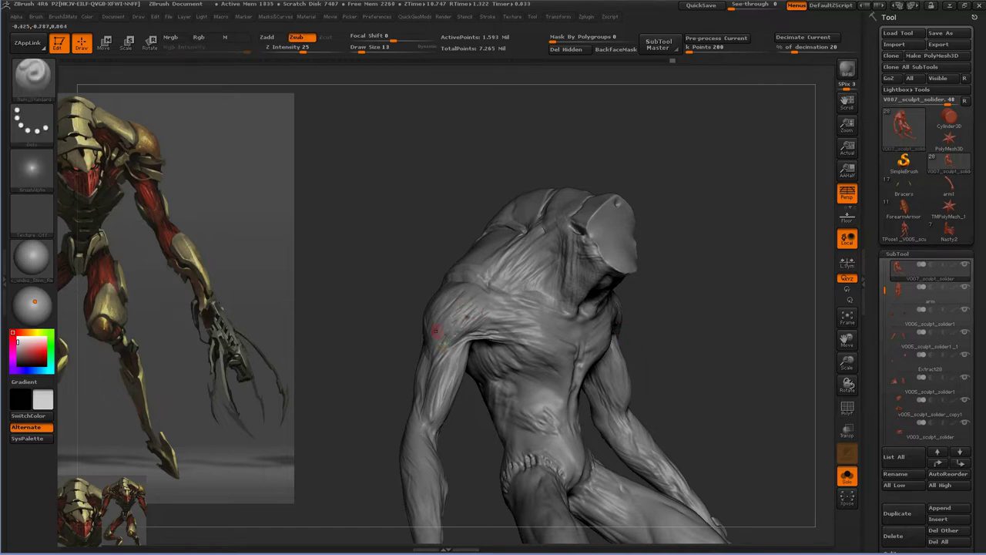
drag(463, 302, 480, 312)
mouse_move(724, 232)
mouse_down()
mouse_move(732, 209)
mouse_move(724, 138)
mouse_move(711, 229)
mouse_move(493, 431)
mouse_up()
- Add stripe-alpha muscle detail to the shoulders and arms with the armour hidden
key(b)
key(c)
key(b)
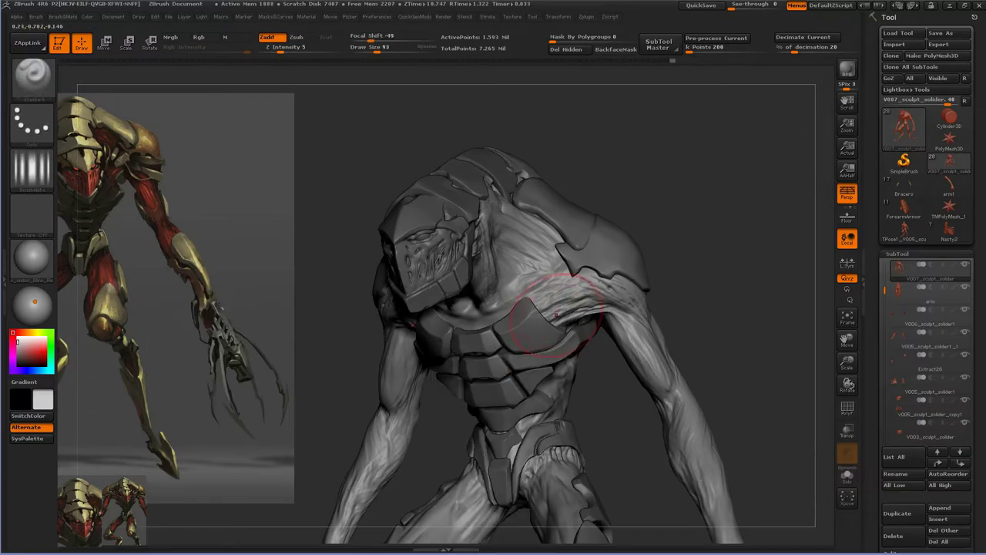
key(shift+s)
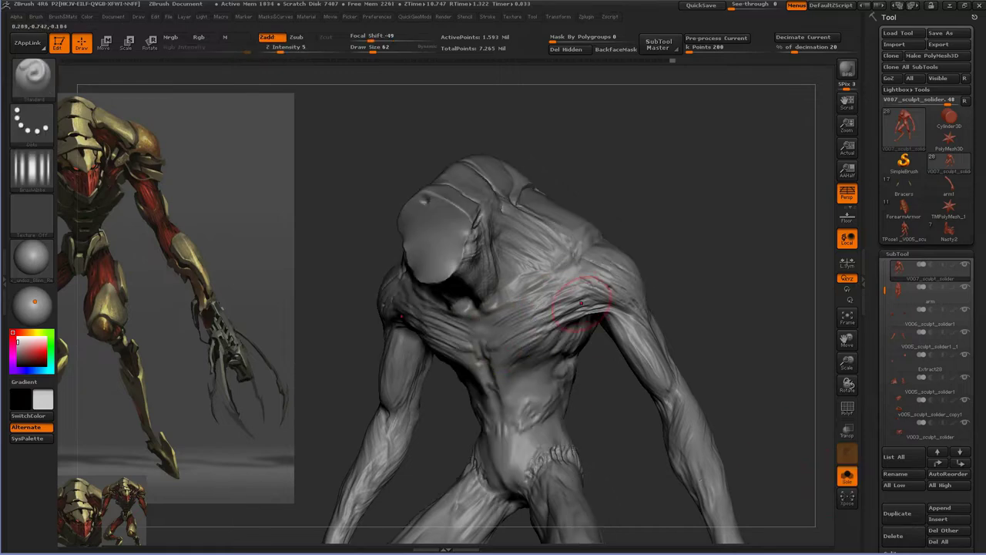
drag(770, 231, 755, 123)
key(b)
key(m)
key(v)
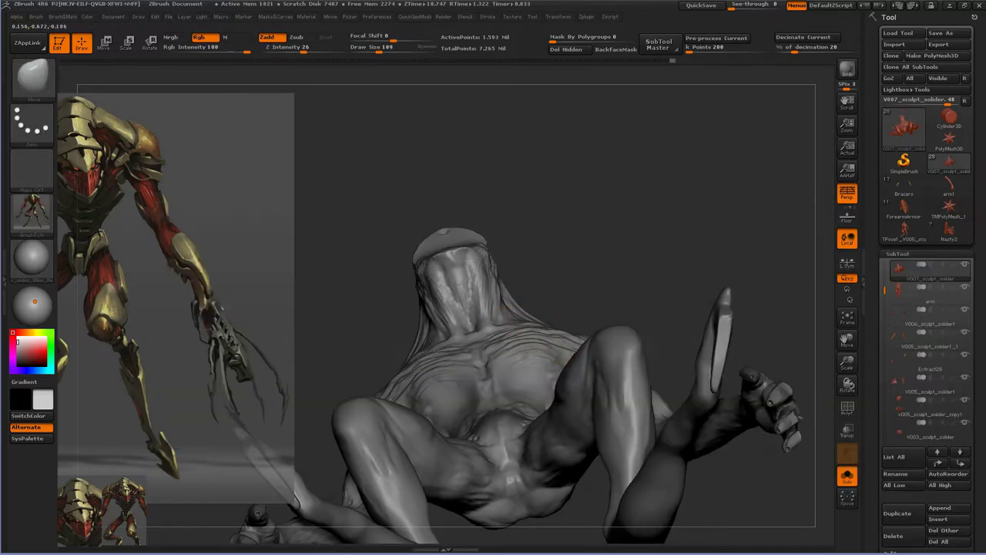
drag(606, 284, 534, 366)
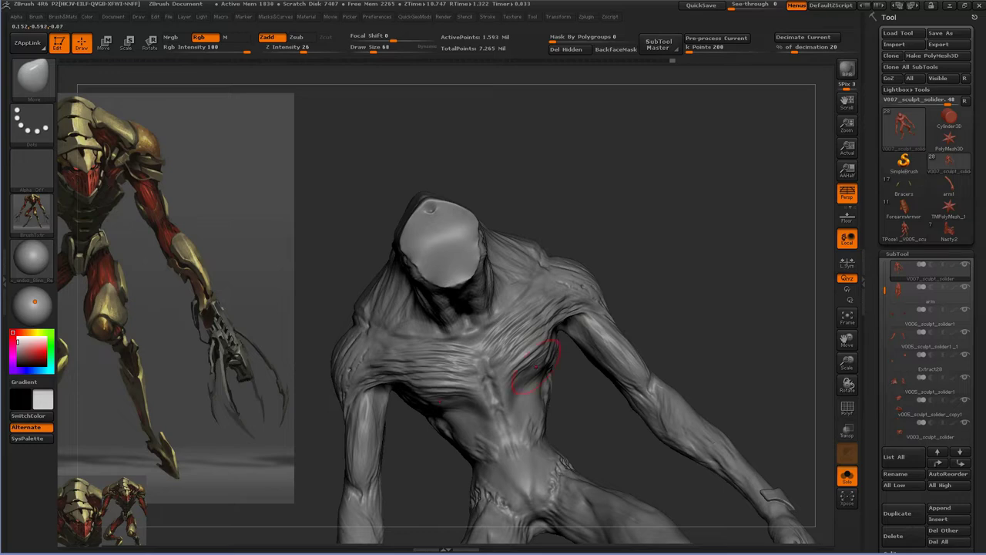
- Show the armour pieces again and save the sculpt
click(847, 475)
mouse_move(771, 324)
mouse_down()
mouse_move(715, 188)
mouse_move(616, 286)
mouse_move(639, 282)
mouse_move(543, 297)
mouse_move(644, 279)
mouse_up()
key(ctrl+s)
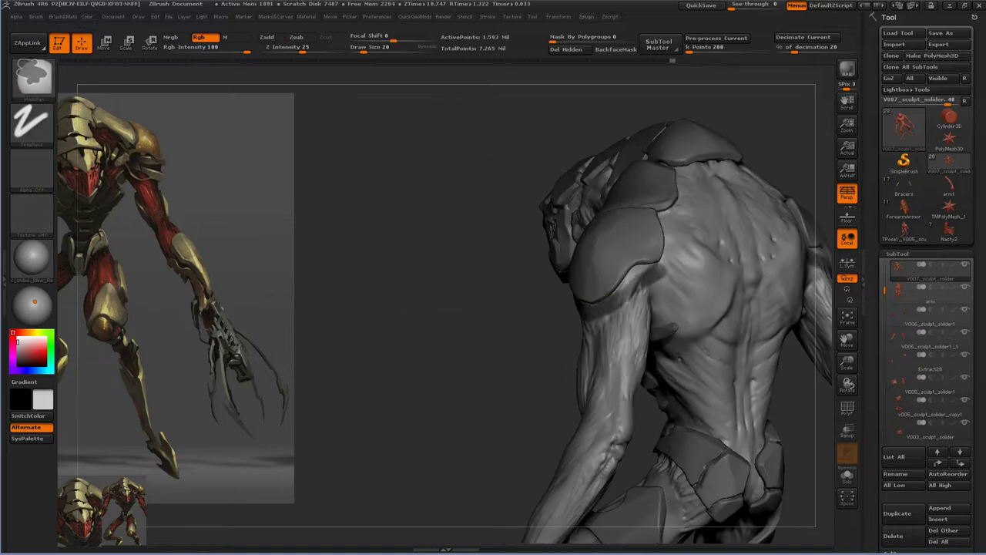
- Clip the duplicated mesh into a thin piece over the front chest with ClipCurve
mouse_move(667, 225)
mouse_down()
mouse_move(636, 262)
mouse_move(643, 292)
mouse_move(661, 264)
mouse_up()
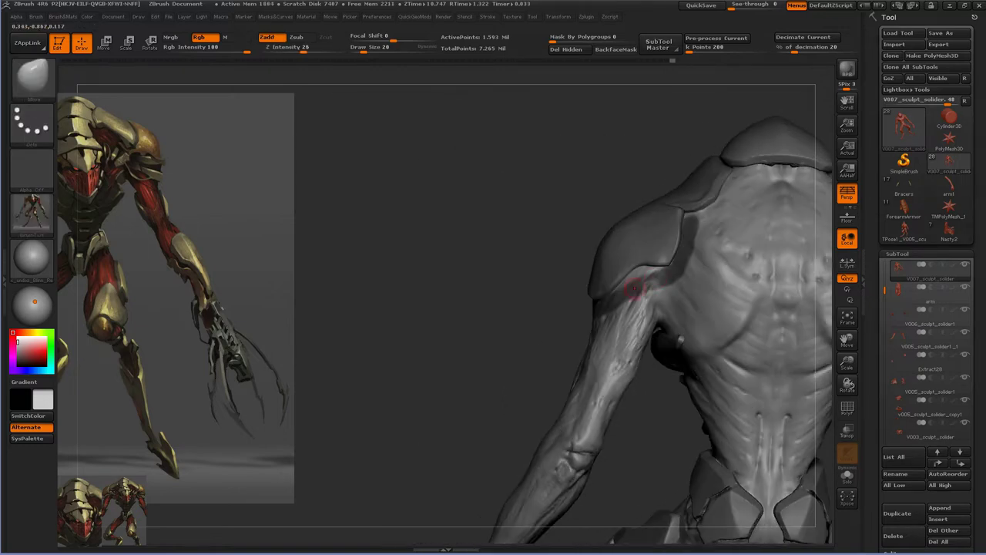
mouse_move(678, 231)
mouse_down()
mouse_move(634, 177)
mouse_move(640, 185)
mouse_up()
key(ctrl+shift)
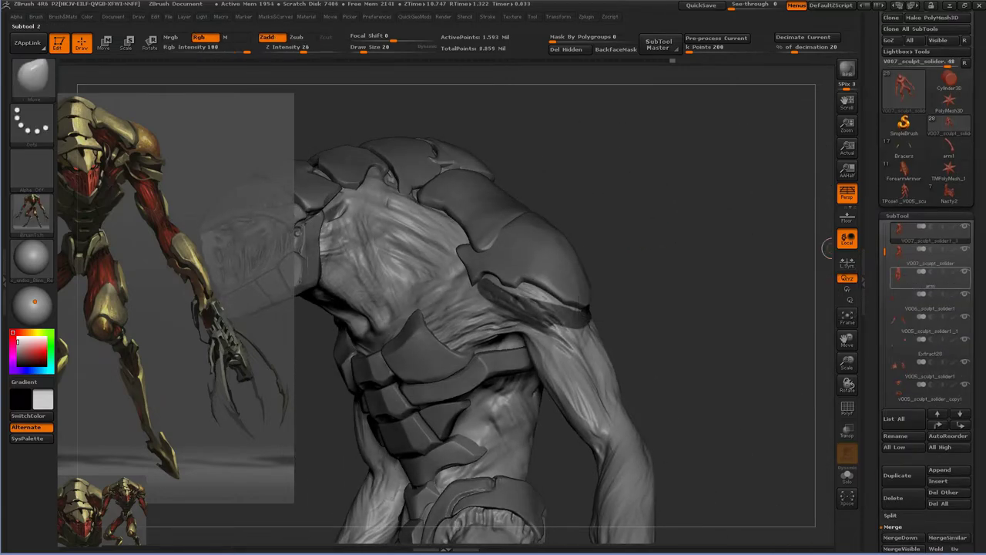
ctrl+shift+click(561, 319)
- Thicken the clipped strip with Panel Loops at thickness 0.022
scroll(926, 346, down, 10)
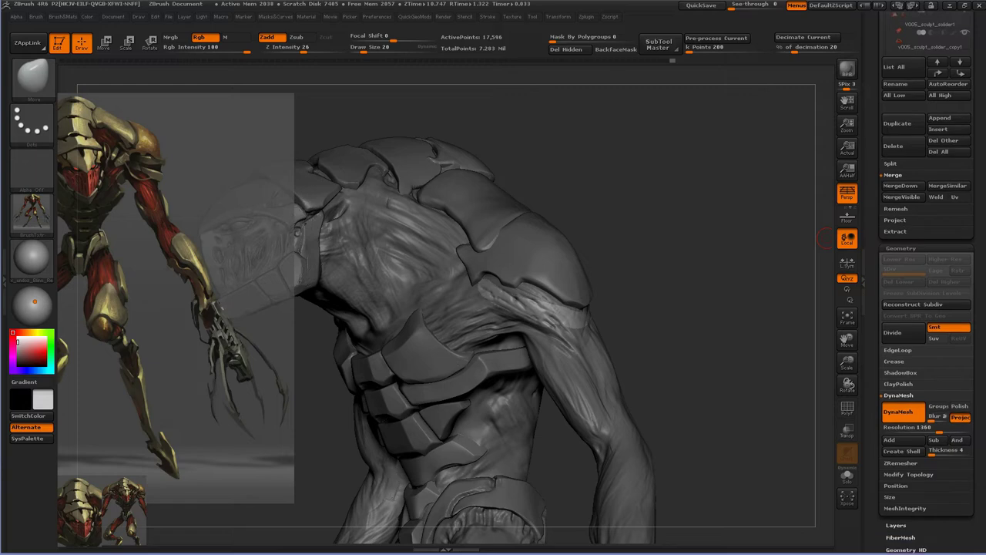
drag(693, 231, 671, 246)
click(909, 456)
click(901, 439)
drag(823, 403, 816, 439)
- Smooth the curved strap's surface and switch to the Inflate brush
scroll(925, 308, down, 15)
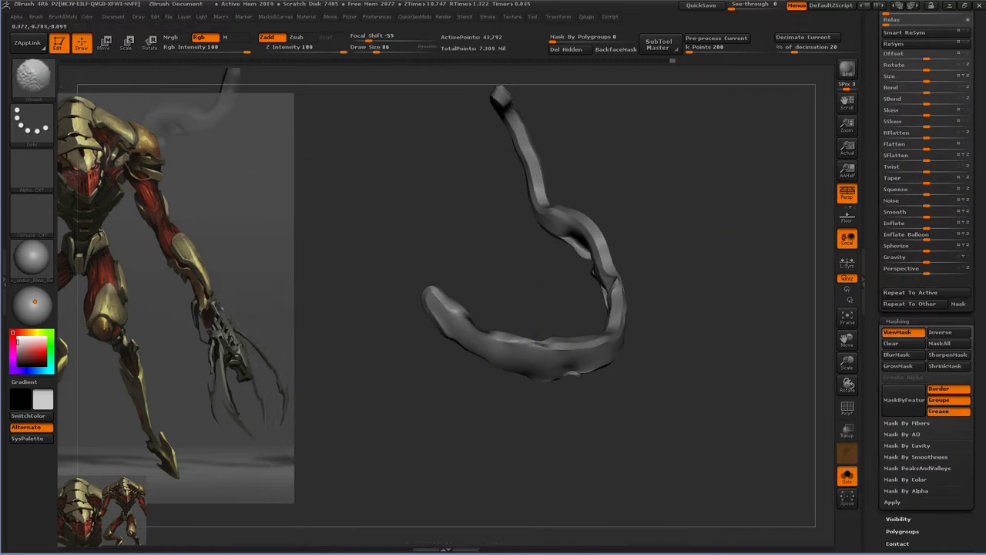
mouse_move(493, 231)
mouse_down()
mouse_move(440, 308)
mouse_move(638, 188)
mouse_move(633, 196)
mouse_up()
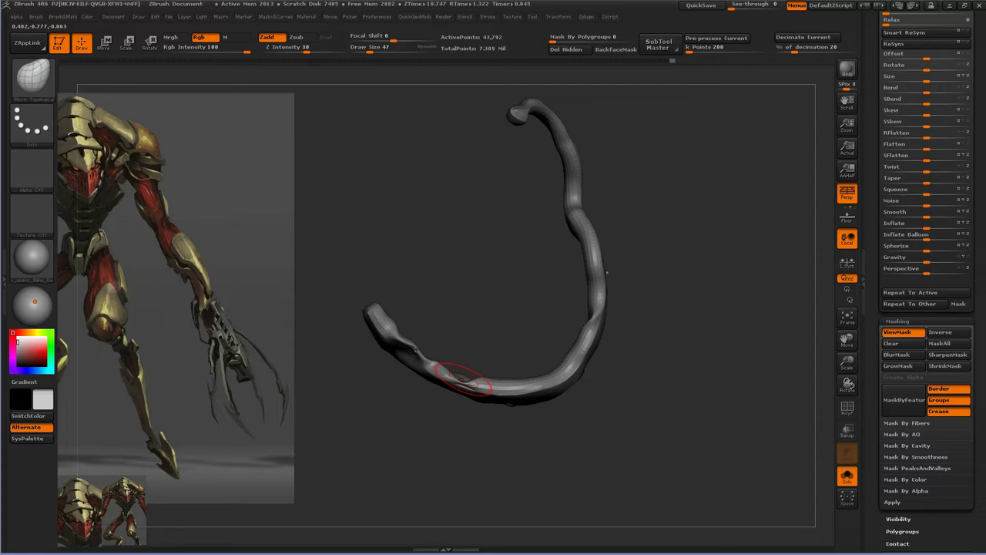
key(b)
key(i)
key(n)
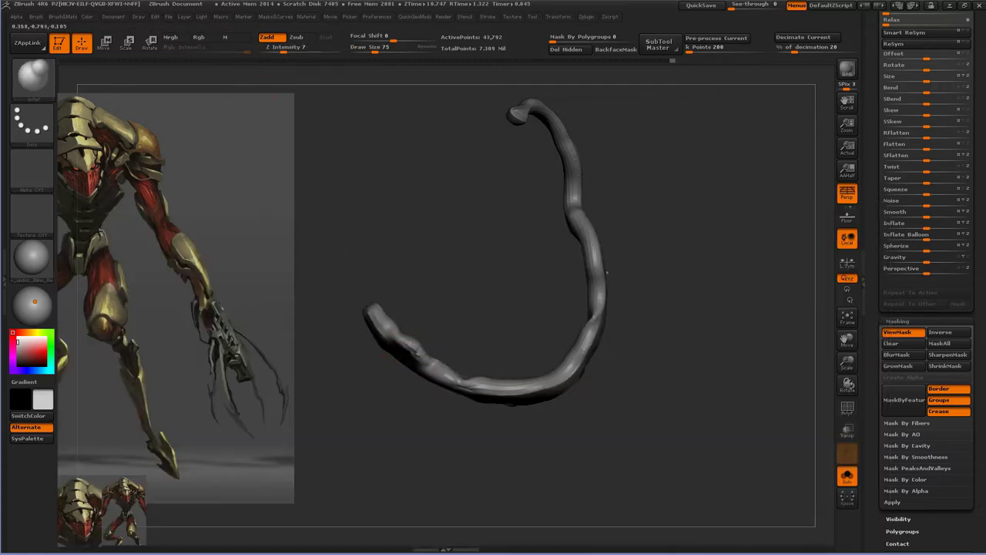
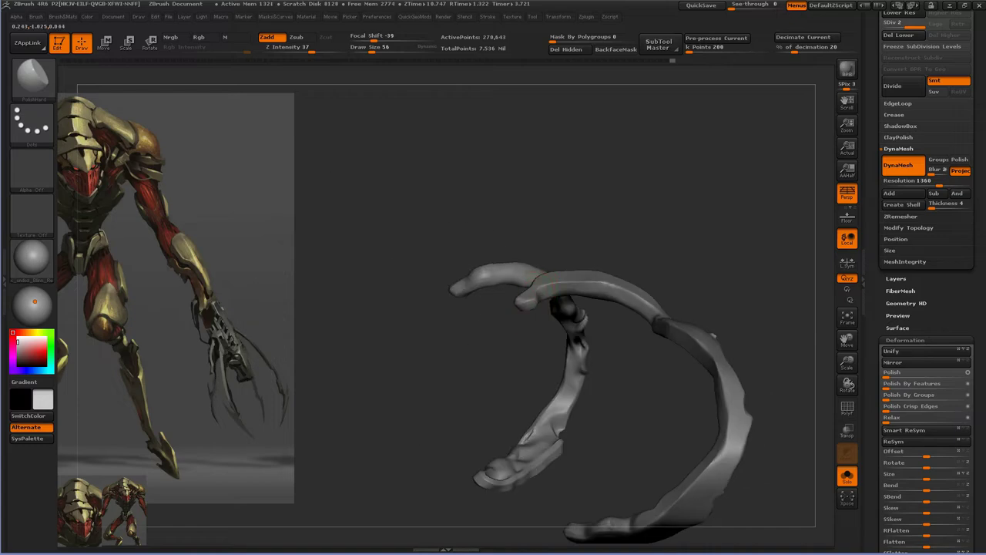
- Pull the strap's curve into a new shape with the Move brush
key(b)
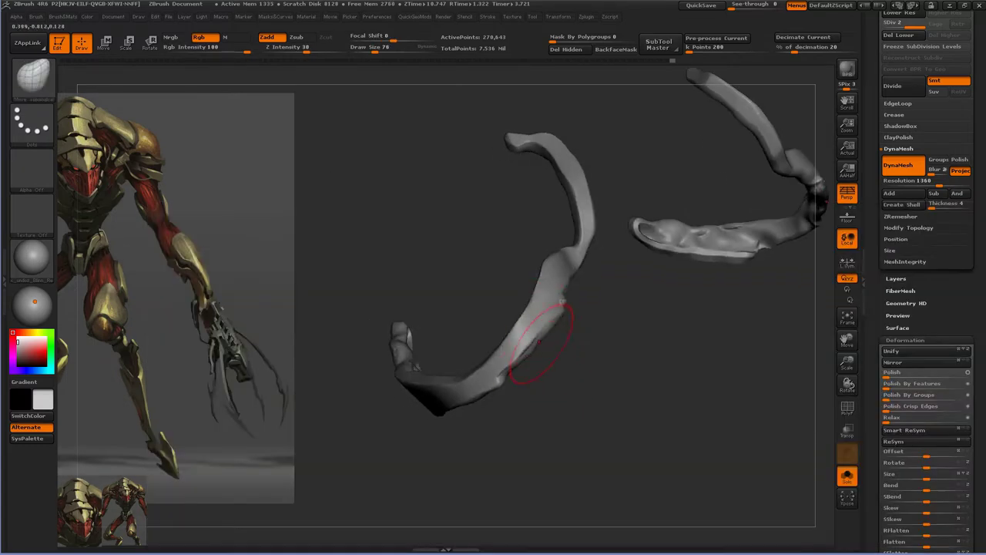
drag(540, 339, 454, 366)
mouse_move(570, 282)
mouse_down()
mouse_move(596, 244)
mouse_move(587, 229)
mouse_move(600, 245)
mouse_up()
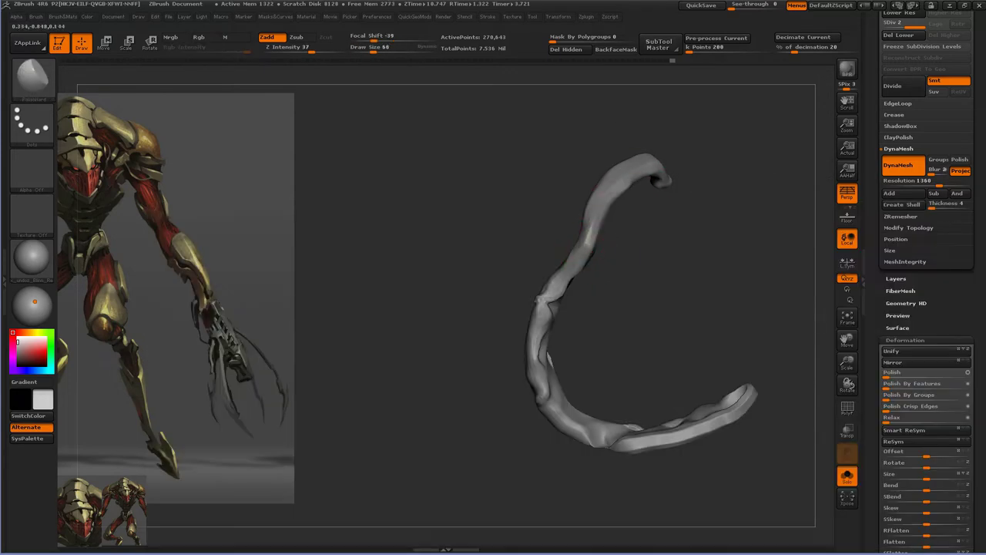
- Inflate the strap's surface with the Inflat brush and check it against the whole creature
key(b)
key(i)
key(n)
mouse_move(626, 481)
mouse_down()
mouse_move(647, 462)
mouse_move(625, 482)
mouse_up()
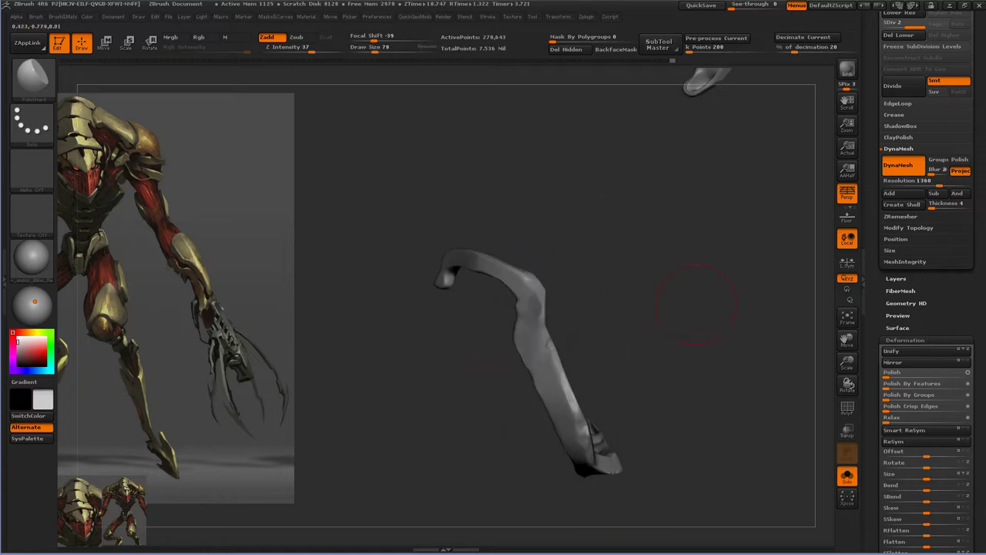
key(ctrl+shift+s)
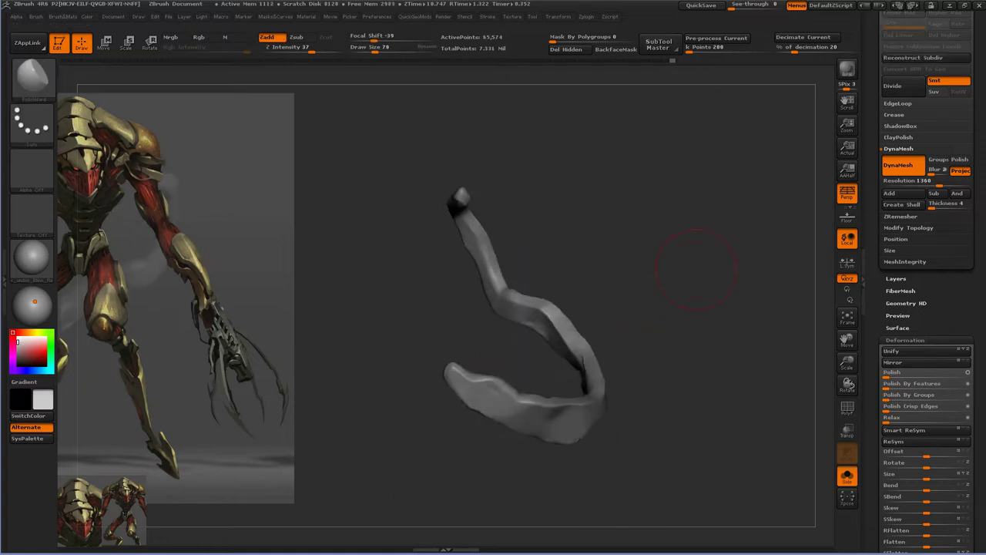
- Select TrimDynamic, isolate the strap again and inspect both straps from several angles
key(b)
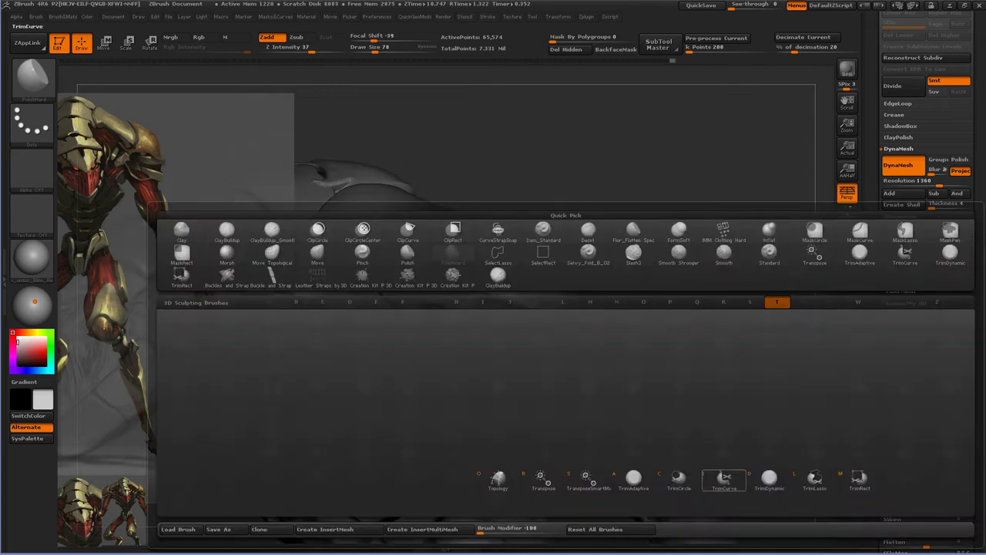
key(t)
key(d)
drag(524, 329, 597, 329)
key(ctrl+shift+s)
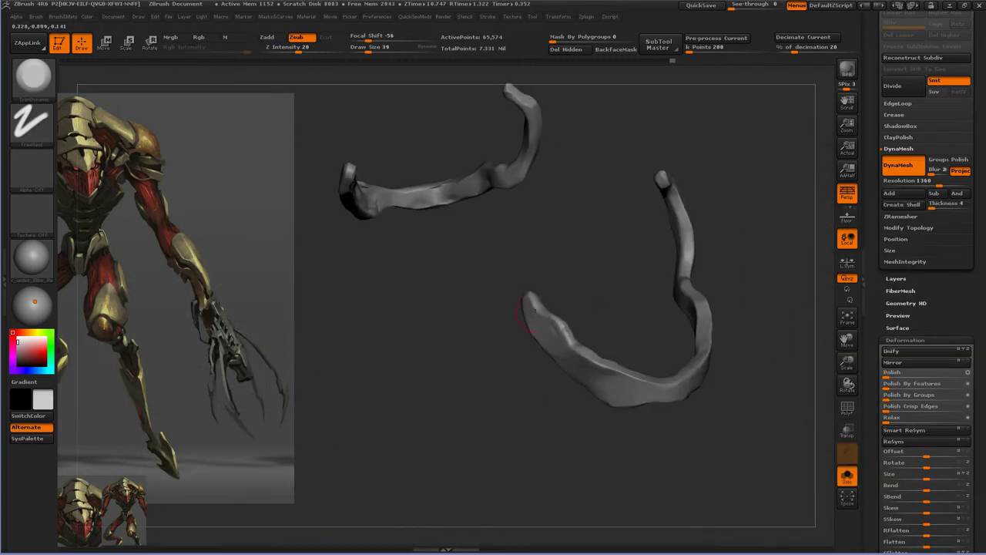
drag(582, 314, 738, 346)
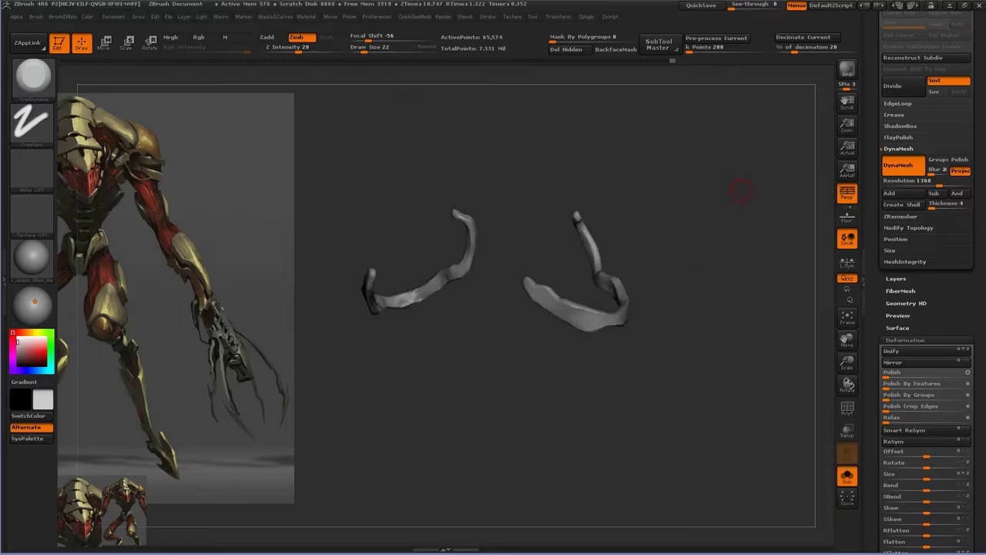
mouse_move(737, 193)
mouse_down()
mouse_move(713, 212)
mouse_move(732, 324)
mouse_up()
- Reshape the two straps with the Move brush
key(b)
click(546, 334)
drag(512, 304, 485, 318)
mouse_move(543, 362)
mouse_down()
mouse_move(660, 354)
mouse_move(636, 361)
mouse_up()
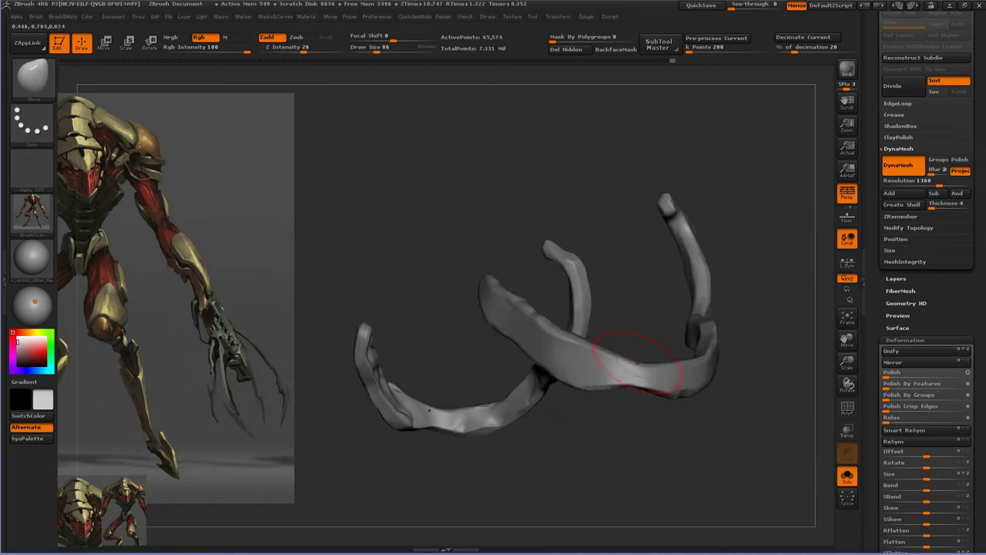
mouse_move(632, 316)
mouse_down()
mouse_move(609, 368)
mouse_move(615, 389)
mouse_move(570, 339)
mouse_up()
- Smooth the C-shaped straps with the Polish brush at size 50
key(b)
key(h)
key(p)
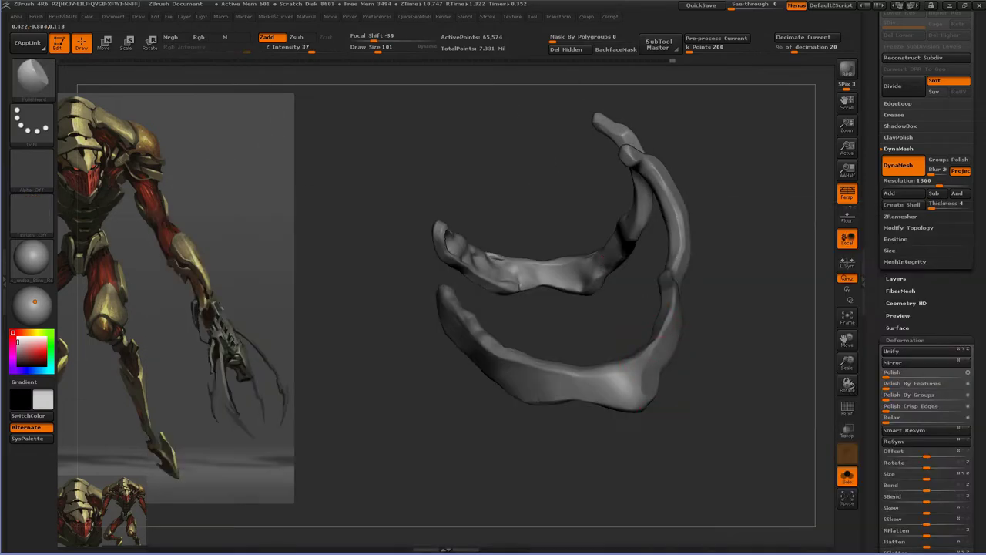
drag(585, 375, 584, 415)
text(s50)
key(Return)
drag(463, 366, 501, 416)
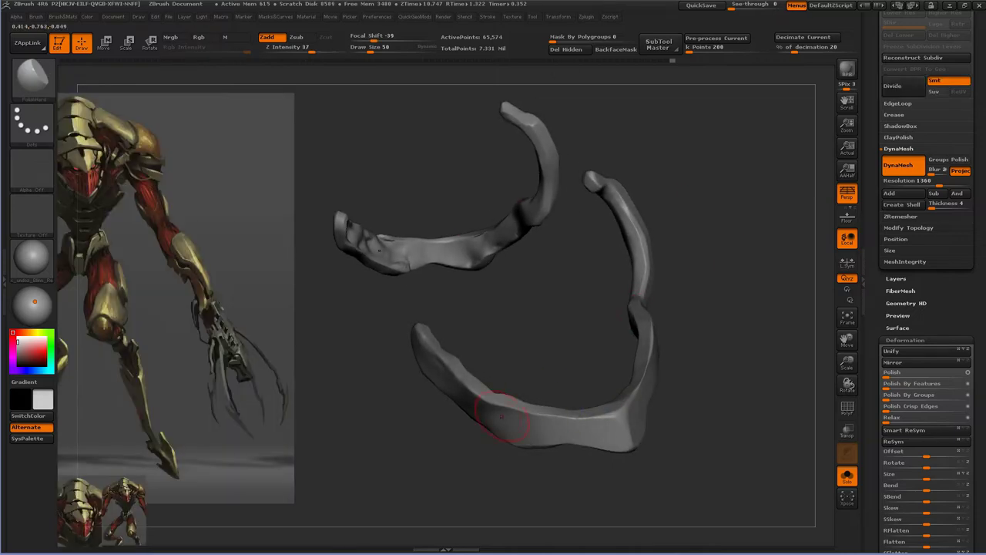
- Carve a groove along the strap's lower edge with TrimDynamic, then turn Solo off
key(b)
key(t)
key(d)
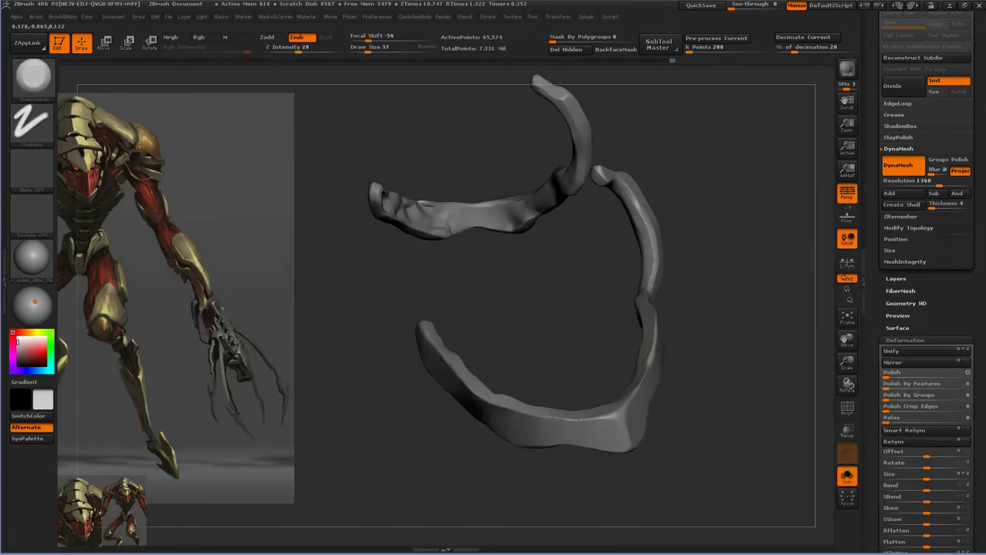
mouse_move(652, 331)
mouse_down()
mouse_move(641, 386)
mouse_move(650, 352)
mouse_up()
click(847, 475)
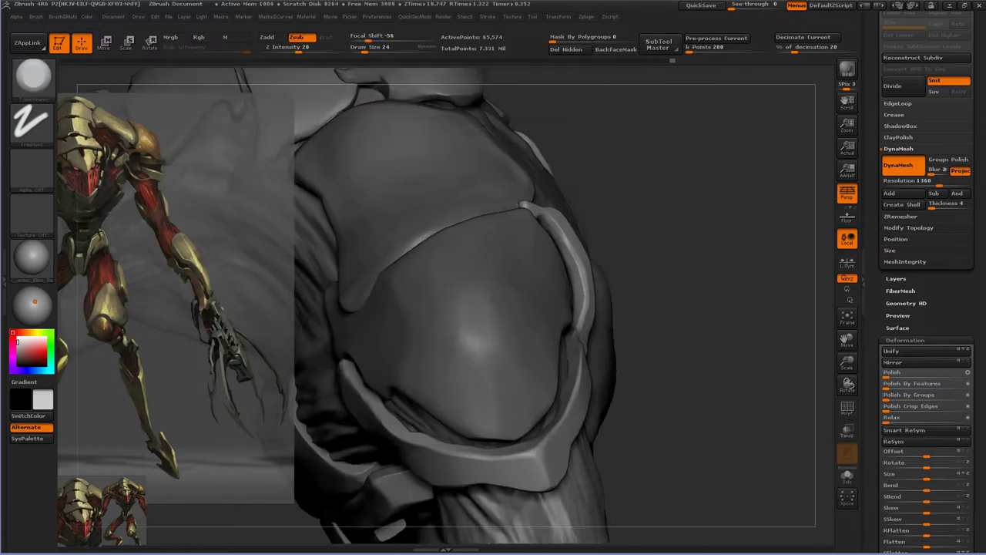
- Pick the shoulder armor, then activate Extract8 and V007_sculpt_solider1_1 to inspect the torso
drag(678, 323, 539, 332)
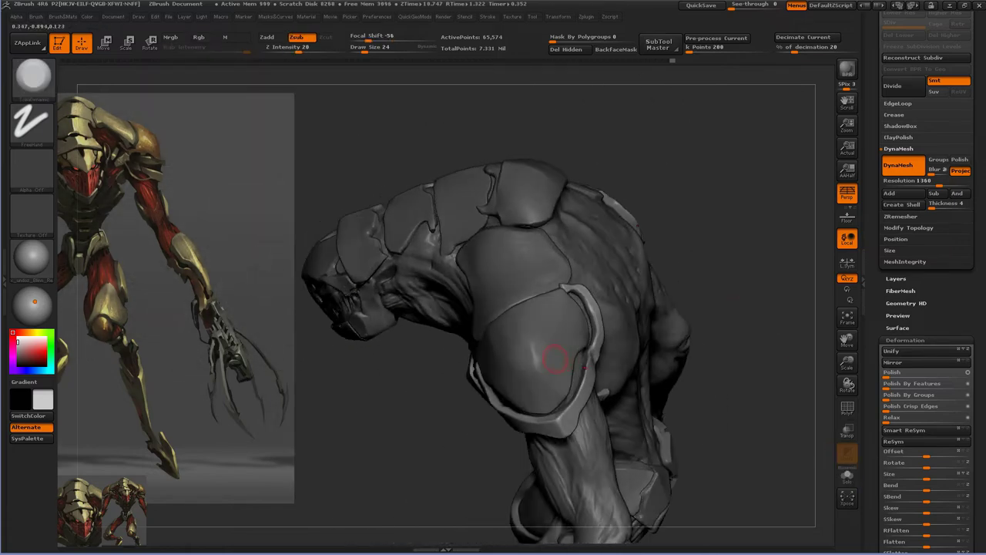
alt+click(559, 327)
scroll(928, 231, up, 6)
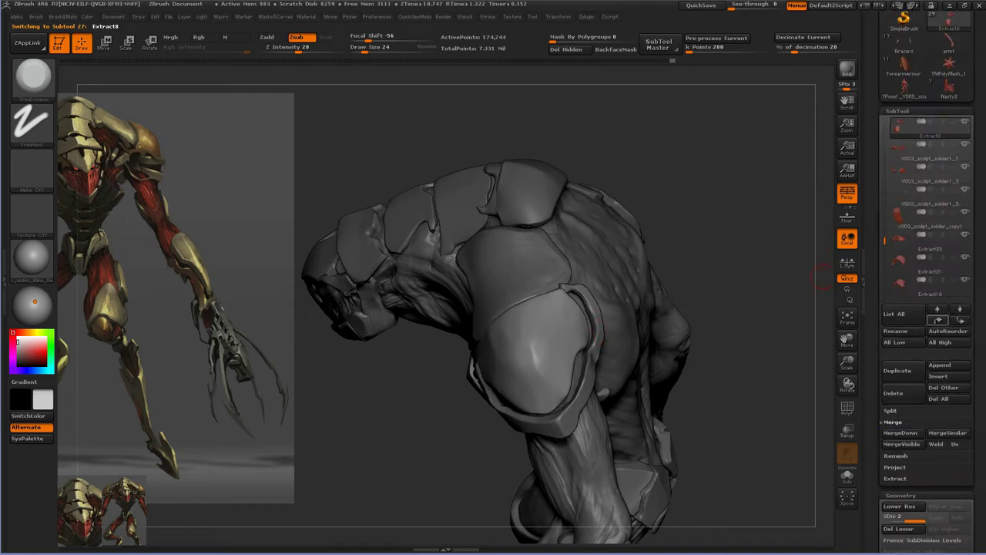
click(931, 241)
click(931, 264)
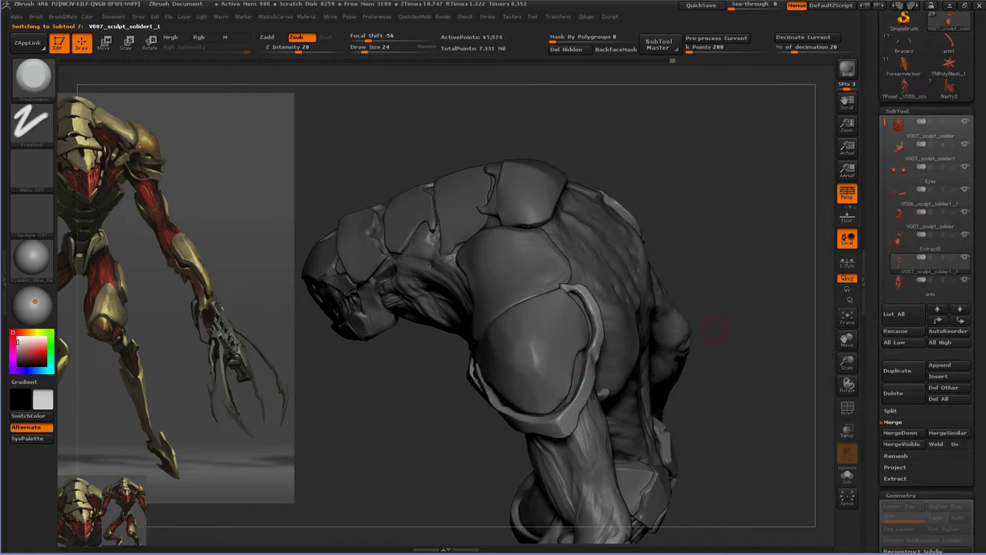
mouse_move(575, 294)
mouse_down()
mouse_move(485, 316)
mouse_move(583, 341)
mouse_move(574, 331)
mouse_move(587, 320)
mouse_move(574, 299)
mouse_move(692, 350)
mouse_move(580, 255)
mouse_up()
- Check Extract8 and V007_sculpt_solider1_1 against the creature's back and shoulder
key(s)
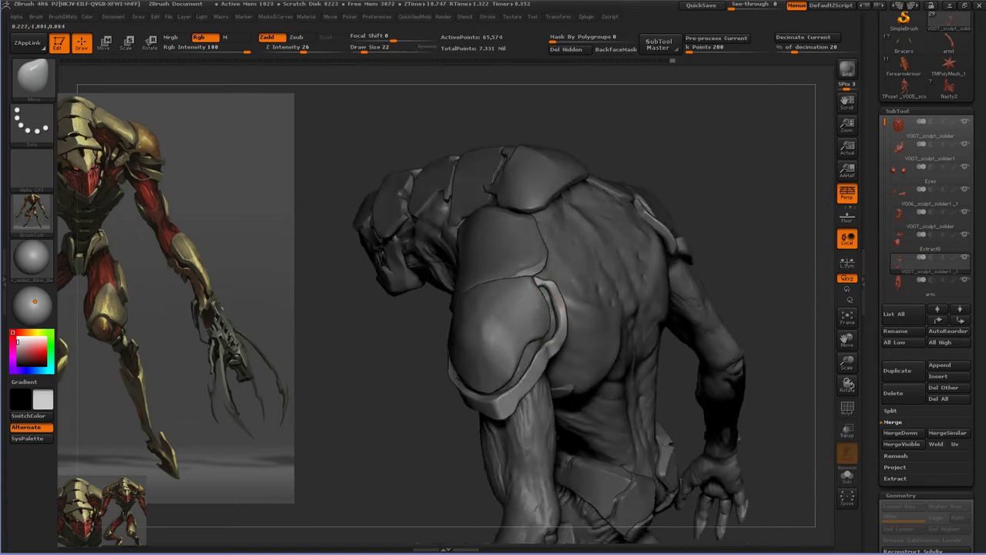
mouse_move(553, 350)
mouse_down()
mouse_move(577, 337)
mouse_move(570, 293)
mouse_move(516, 370)
mouse_move(531, 362)
mouse_move(473, 402)
mouse_move(403, 377)
mouse_up()
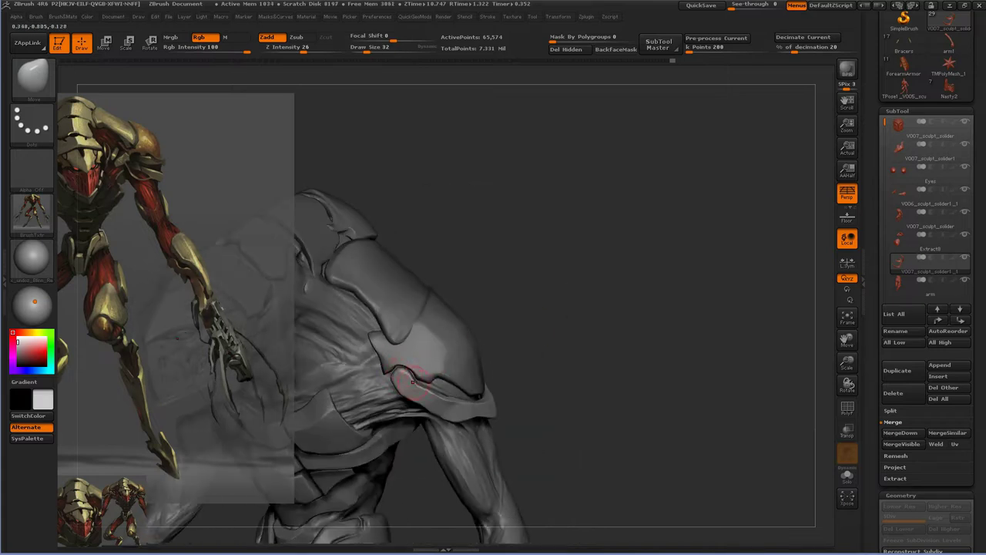
mouse_move(399, 372)
mouse_down()
mouse_move(375, 353)
mouse_move(419, 397)
mouse_move(408, 399)
mouse_move(432, 385)
mouse_move(410, 401)
mouse_move(412, 367)
mouse_move(393, 377)
mouse_move(532, 315)
mouse_move(659, 239)
mouse_move(660, 213)
mouse_up()
key(s)
alt+click(410, 401)
alt+click(393, 377)
- Choose a new sculpting brush and select the strap subtool to isolate it
key(b)
click(540, 360)
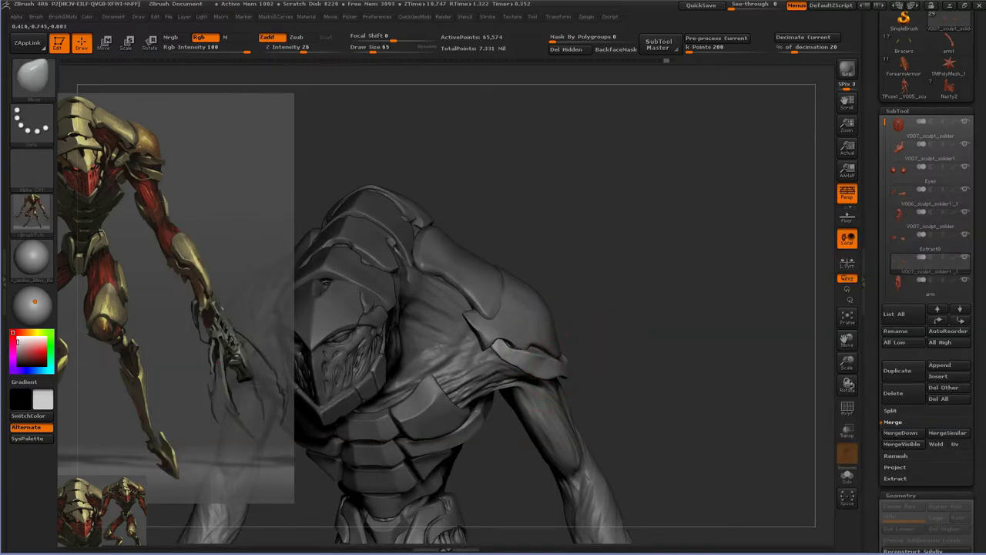
mouse_move(530, 370)
mouse_down()
mouse_move(584, 365)
mouse_move(539, 370)
mouse_up()
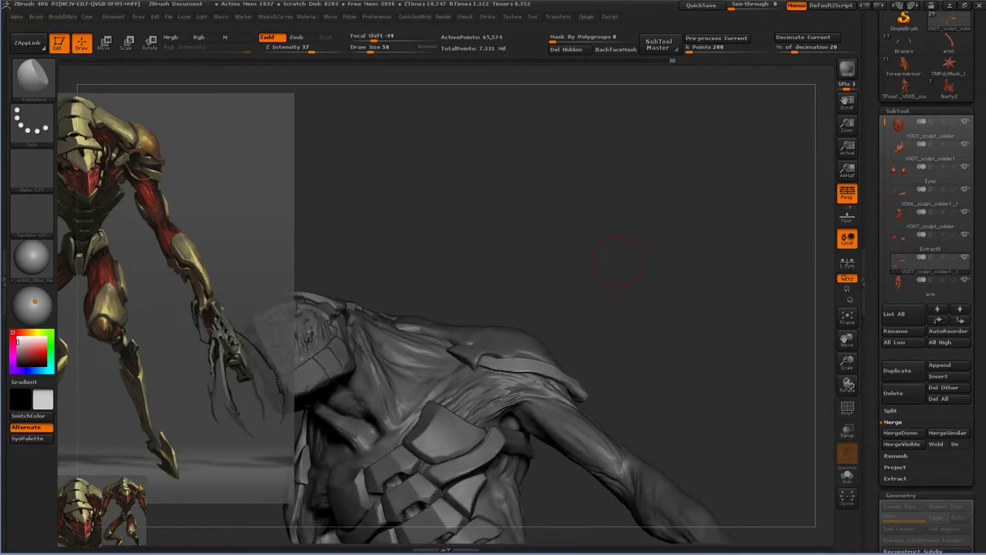
click(846, 477)
key(b)
click(417, 360)
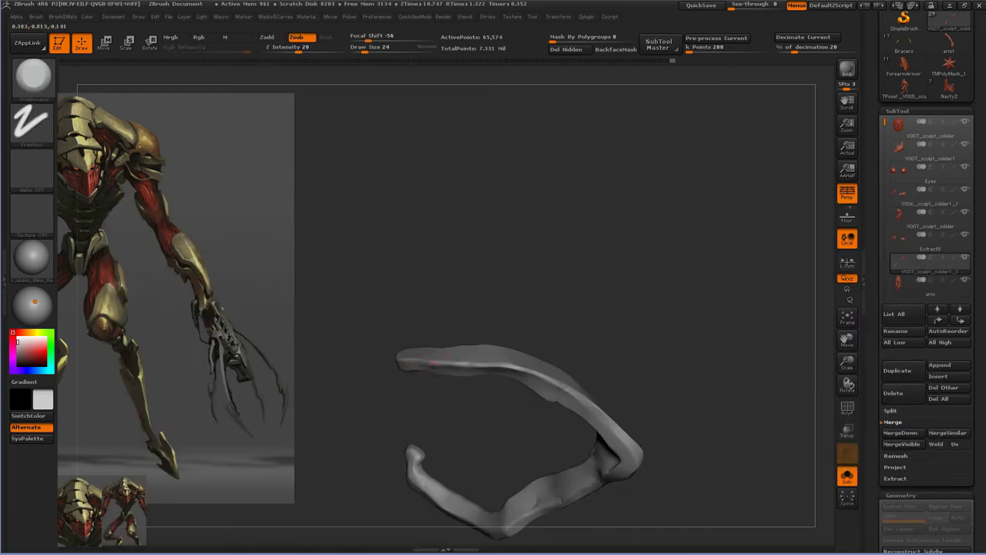
- Turn Solo off and select the shoulder armor piece on the model
drag(539, 308, 494, 309)
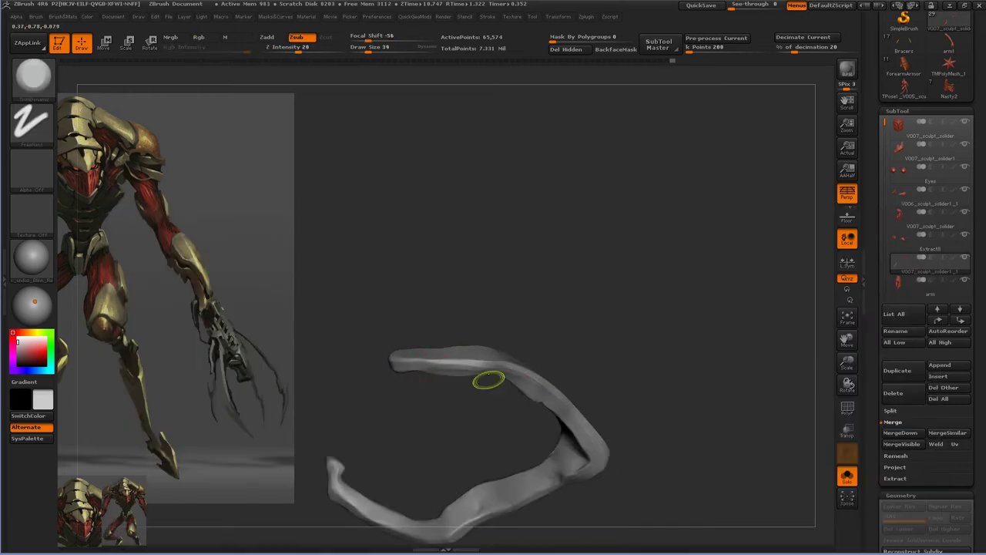
drag(438, 368, 639, 286)
click(847, 477)
alt+click(540, 416)
- Move and rotate the shoulder plate with a Transpose line across the right shoulder
key(w)
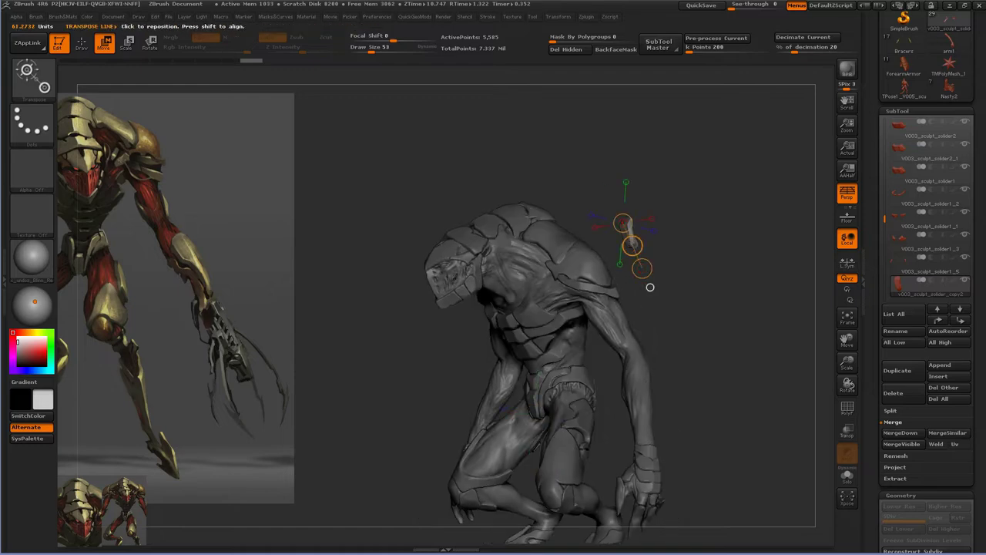
key(r)
mouse_move(693, 308)
mouse_down()
mouse_move(571, 306)
mouse_move(644, 317)
mouse_move(559, 301)
mouse_move(616, 319)
mouse_move(605, 312)
mouse_move(640, 292)
mouse_move(623, 235)
mouse_move(690, 240)
mouse_up()
key(w)
key(w)
key(r)
key(w)
key(q)
key(w)
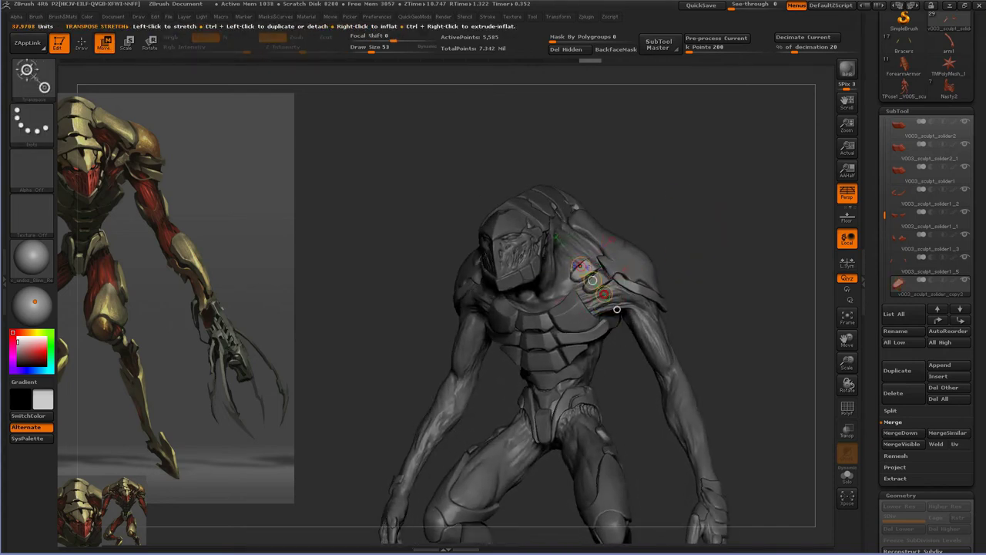
- Rotate the plate around a pivot line across the left shoulder, undoing an unwanted turn
mouse_move(588, 268)
mouse_down()
mouse_move(624, 296)
mouse_move(588, 317)
mouse_up()
key(w)
key(ctrl+z)
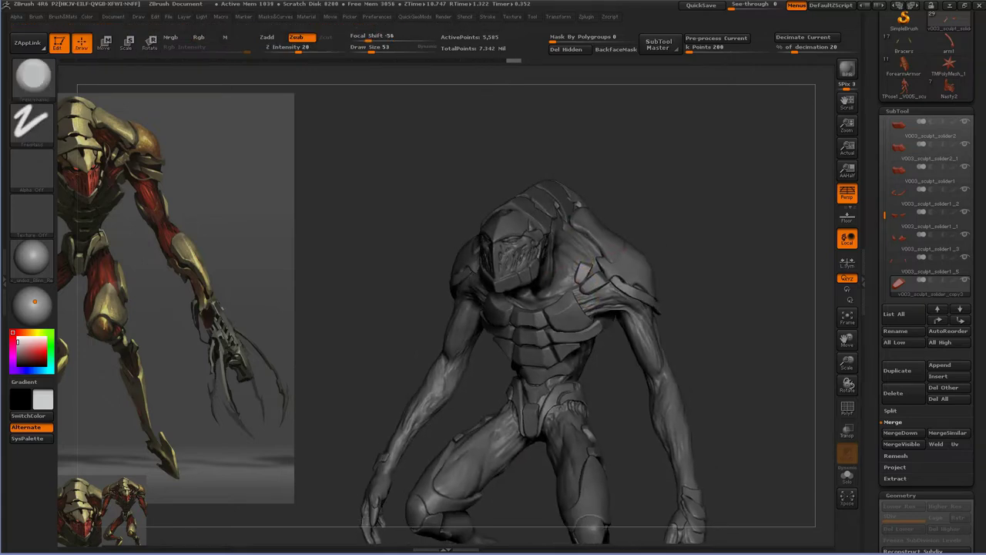
key(w)
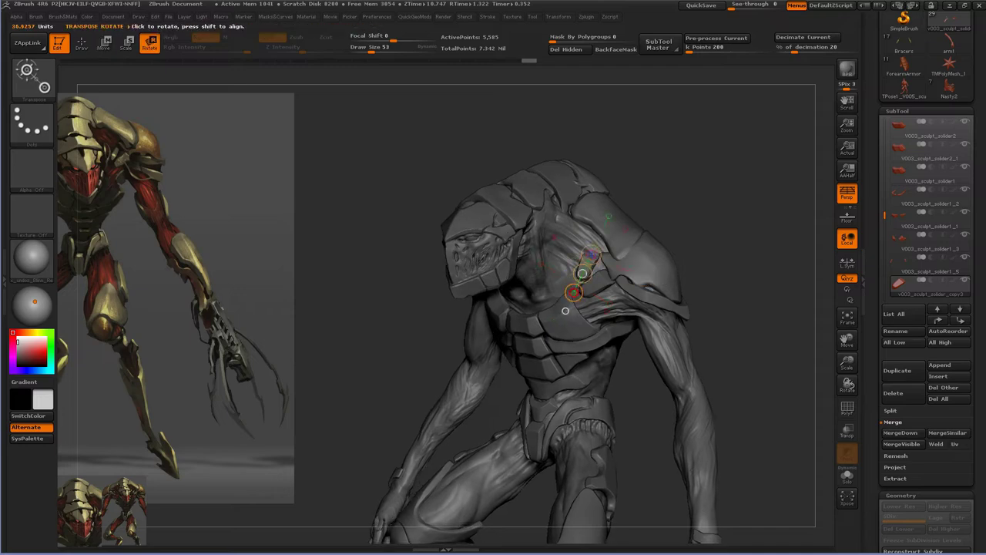
key(q)
key(s)
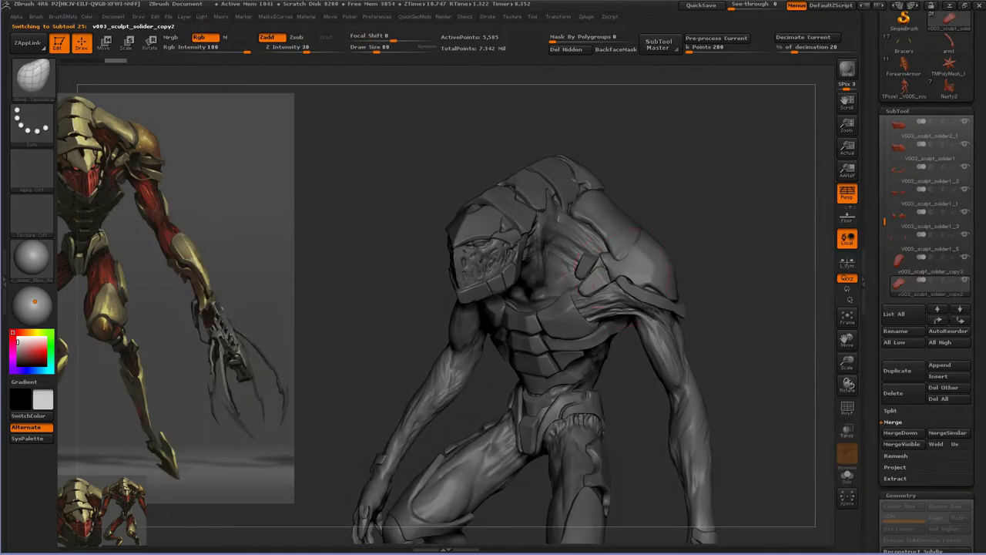
- Select the two-piece armor subtool, solo it and subdivide it
alt+click(597, 258)
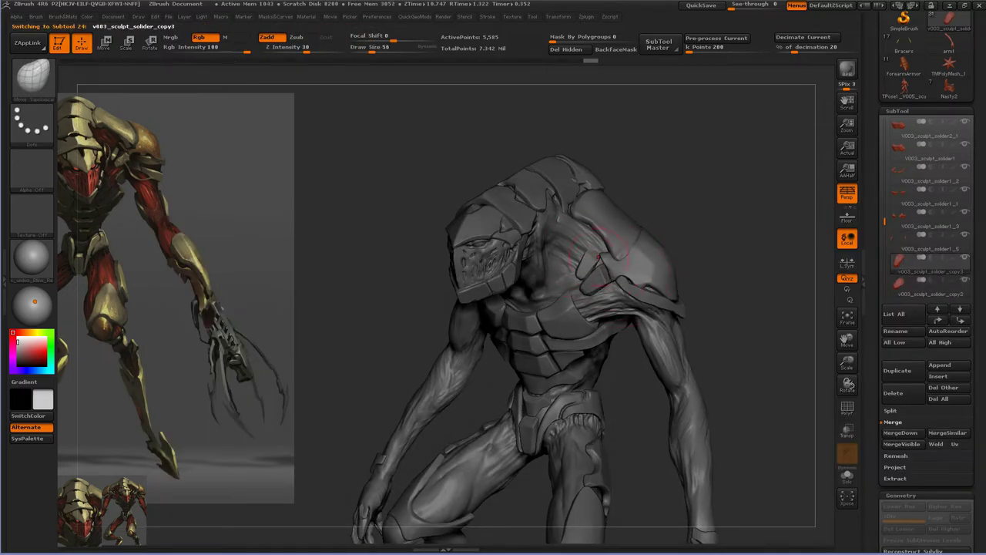
alt+click(597, 262)
alt+click(601, 262)
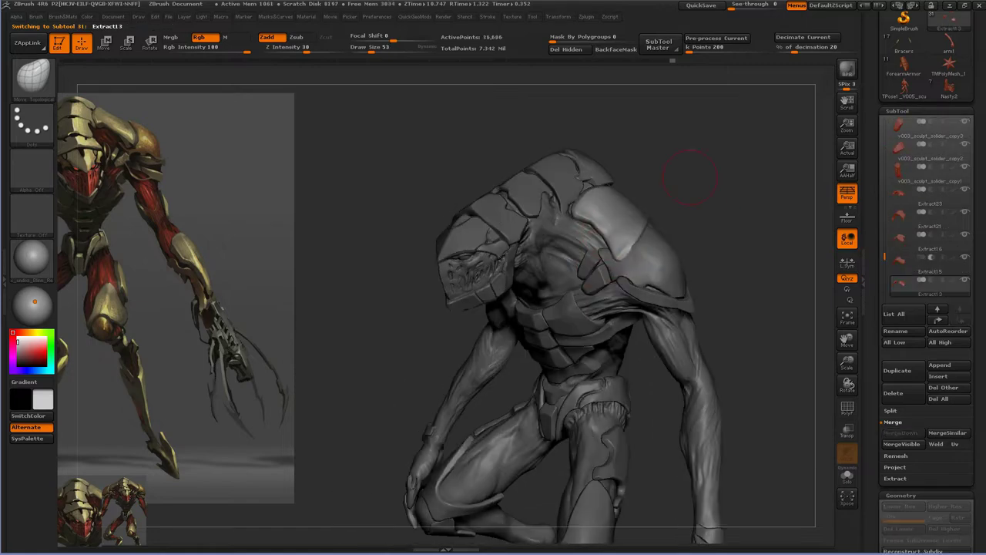
click(847, 475)
key(ctrl+d)
- Polish the two small plates with the PolishHard brush
key(b)
key(p)
key(h)
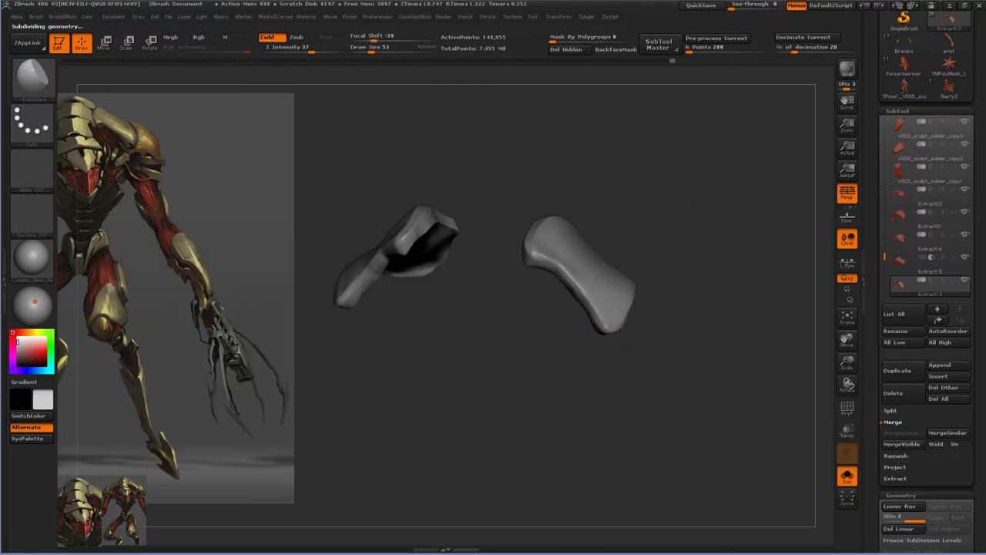
mouse_move(651, 309)
mouse_down()
mouse_move(724, 108)
mouse_move(664, 307)
mouse_up()
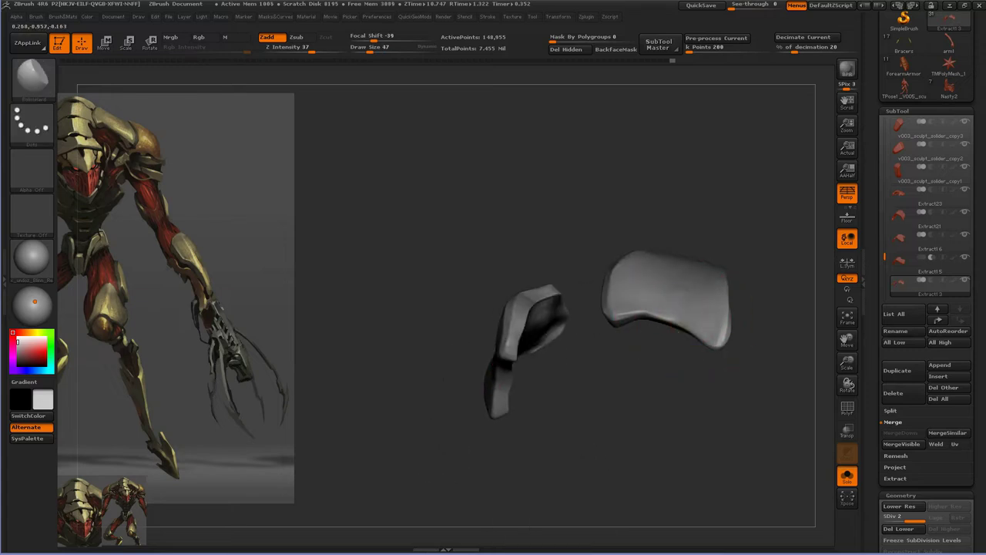
drag(664, 307, 862, 312)
drag(674, 250, 767, 204)
- Crisp the plate edges with TrimDynamic, then show the full creature again
key(b)
key(t)
key(d)
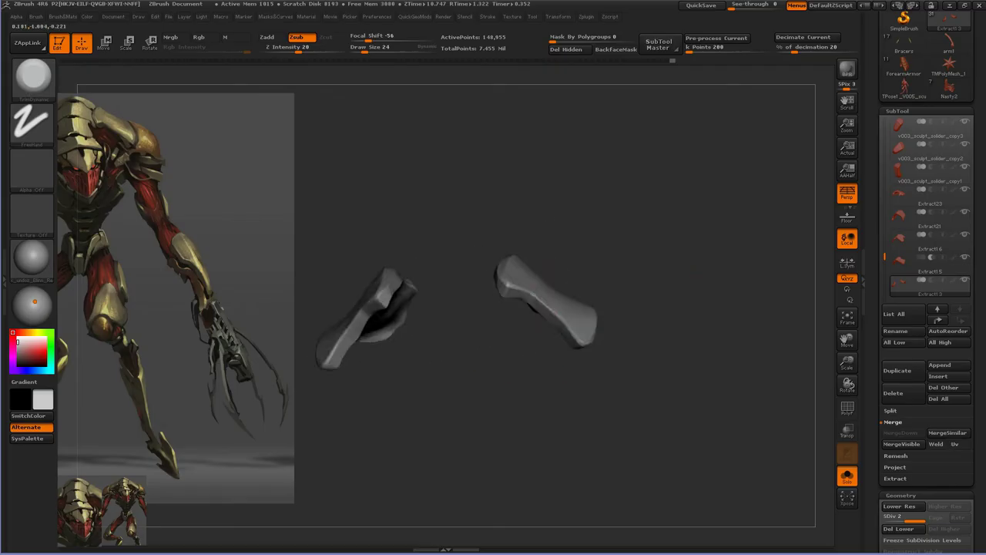
drag(678, 215, 647, 290)
key(alt+s)
- Select another body part at the creature's front and switch to the Move brush
mouse_move(615, 329)
mouse_down()
mouse_move(660, 273)
mouse_move(593, 308)
mouse_move(584, 396)
mouse_move(724, 272)
mouse_move(599, 320)
mouse_move(641, 271)
mouse_move(579, 295)
mouse_up()
alt+click(600, 309)
key(w)
key(q)
key(b)
key(m)
key(v)
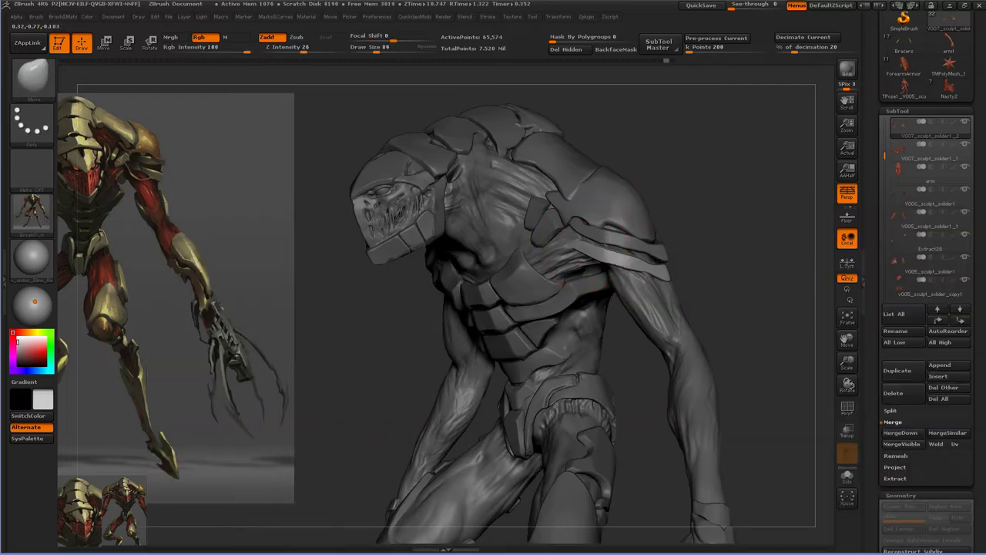
- Orbit the armored torso, activate the side armor strap, and draw a Transpose move line across it
mouse_move(642, 270)
mouse_down()
mouse_move(669, 281)
mouse_move(616, 274)
mouse_up()
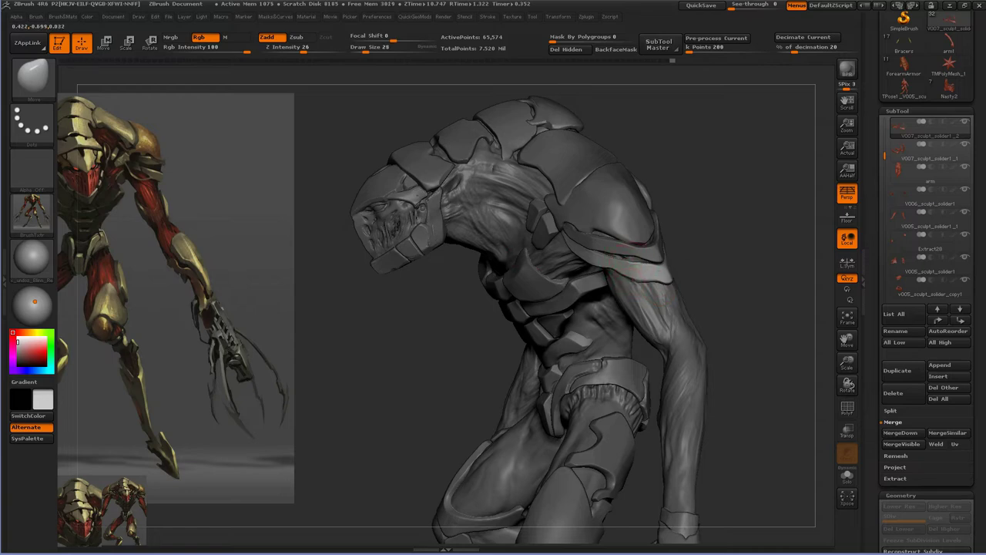
mouse_move(630, 243)
mouse_down()
mouse_move(574, 285)
mouse_move(801, 231)
mouse_up()
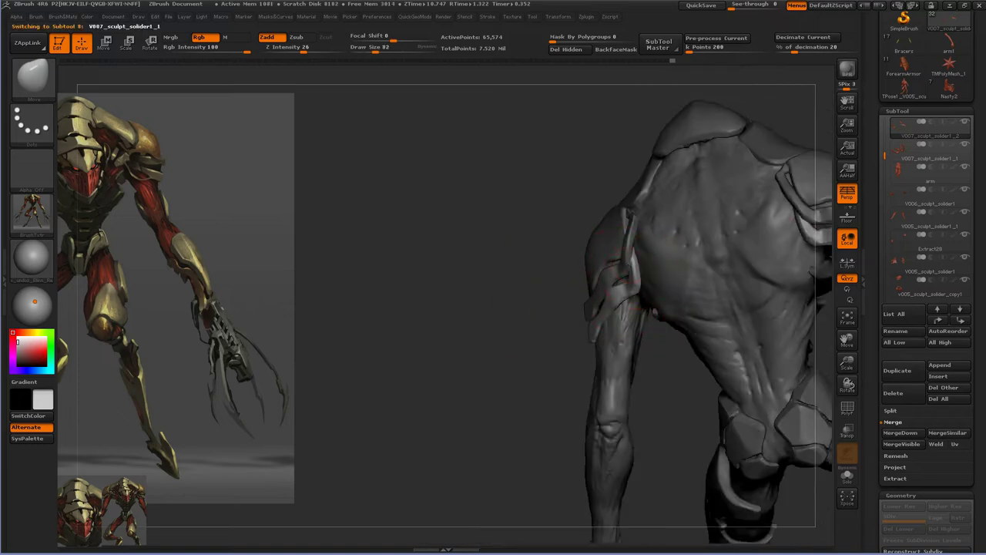
mouse_move(740, 262)
mouse_down()
mouse_move(593, 316)
mouse_move(590, 264)
mouse_move(524, 274)
mouse_up()
alt+click(593, 316)
mouse_move(620, 324)
mouse_down()
mouse_move(363, 165)
mouse_move(687, 251)
mouse_move(671, 269)
mouse_move(601, 292)
mouse_move(341, 321)
mouse_up()
mouse_move(601, 246)
mouse_down()
mouse_move(627, 198)
mouse_move(693, 231)
mouse_move(724, 174)
mouse_move(694, 242)
mouse_up()
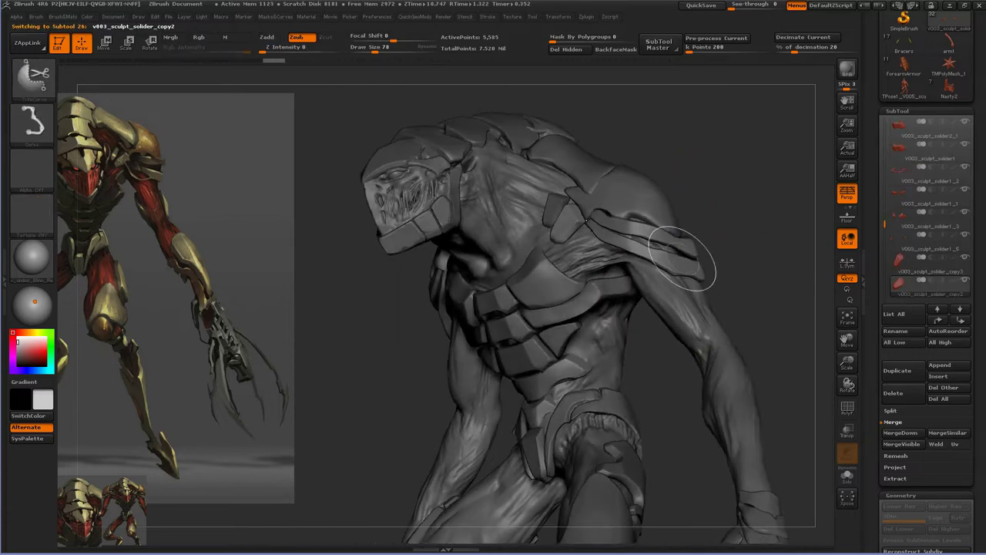
key(w)
drag(570, 210, 590, 271)
- Rotate the small plate into place under the shoulder and shape it to hug the torso
key(r)
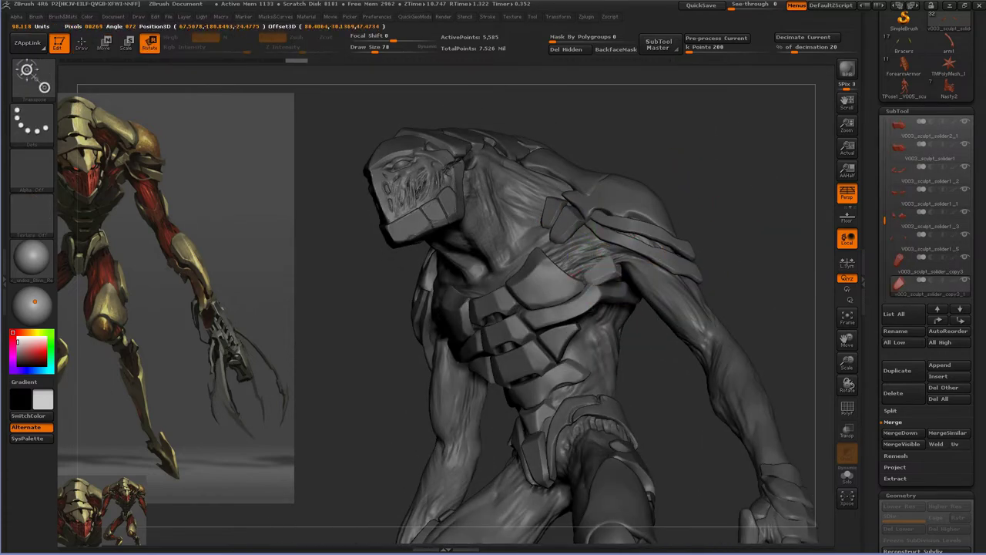
mouse_move(740, 193)
mouse_down()
mouse_move(770, 231)
mouse_move(755, 254)
mouse_up()
drag(583, 247, 627, 293)
drag(763, 324, 728, 270)
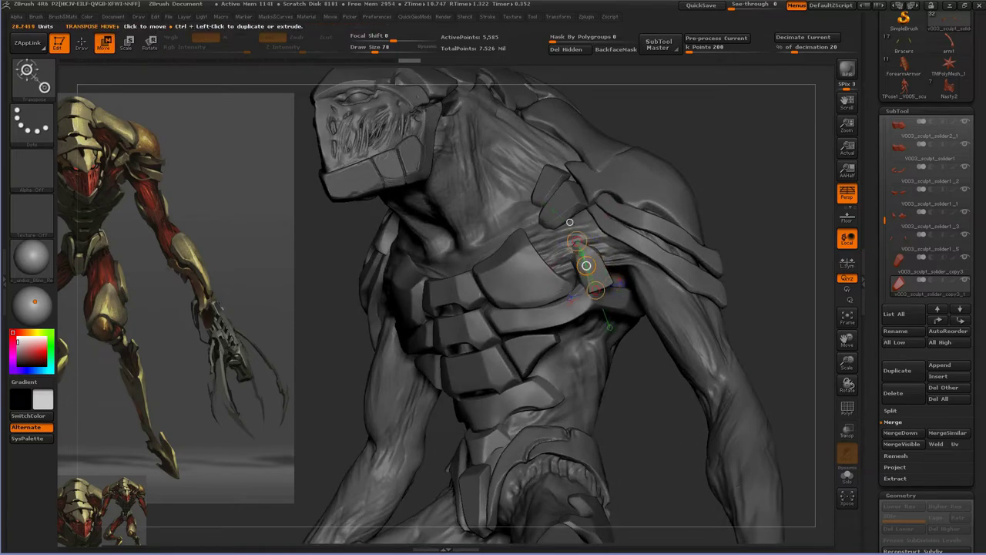
key(w)
key(q)
mouse_move(574, 231)
mouse_down()
mouse_move(591, 315)
mouse_move(640, 262)
mouse_move(609, 251)
mouse_up()
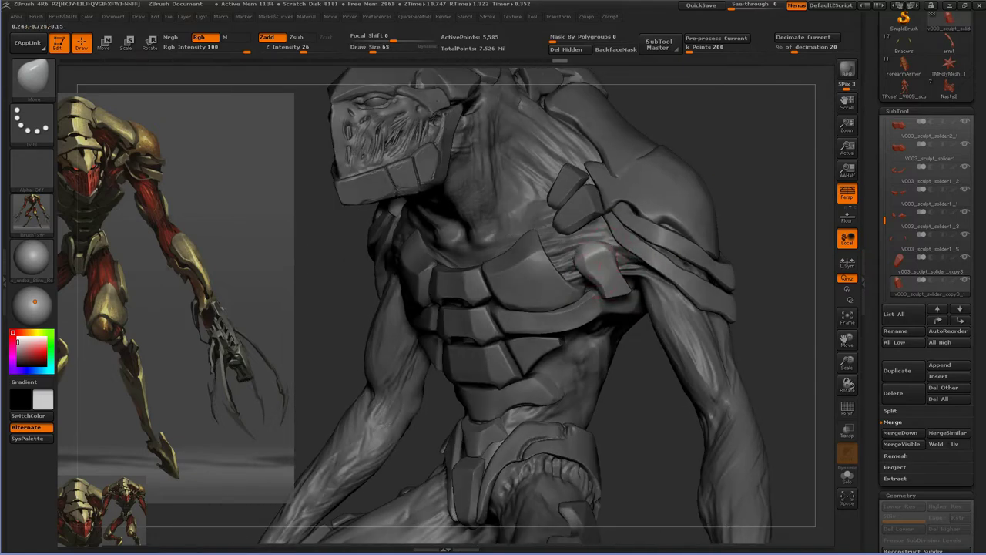
- Select the v003 armor piece, subdivide it and save the project
drag(604, 285, 632, 291)
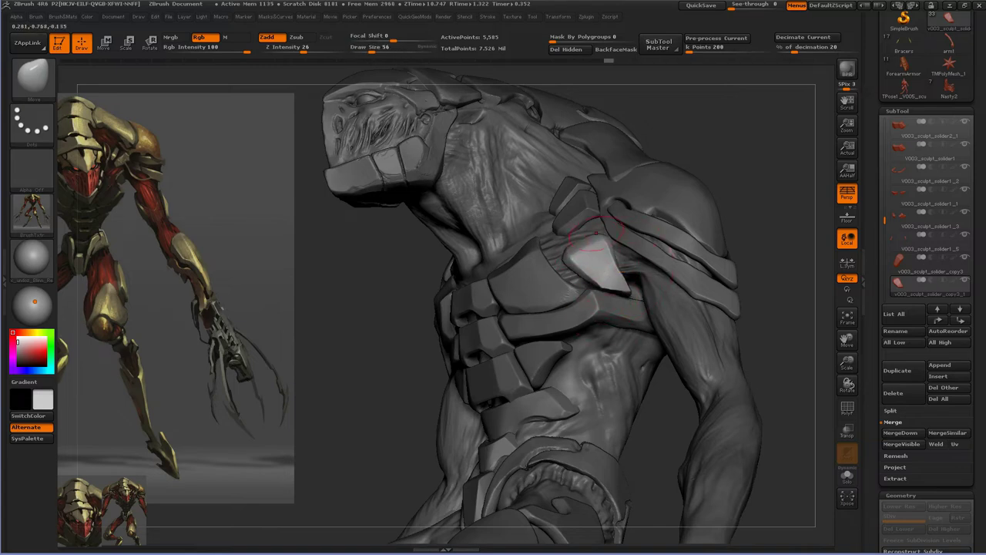
mouse_move(587, 244)
mouse_down()
mouse_move(600, 223)
mouse_move(608, 281)
mouse_up()
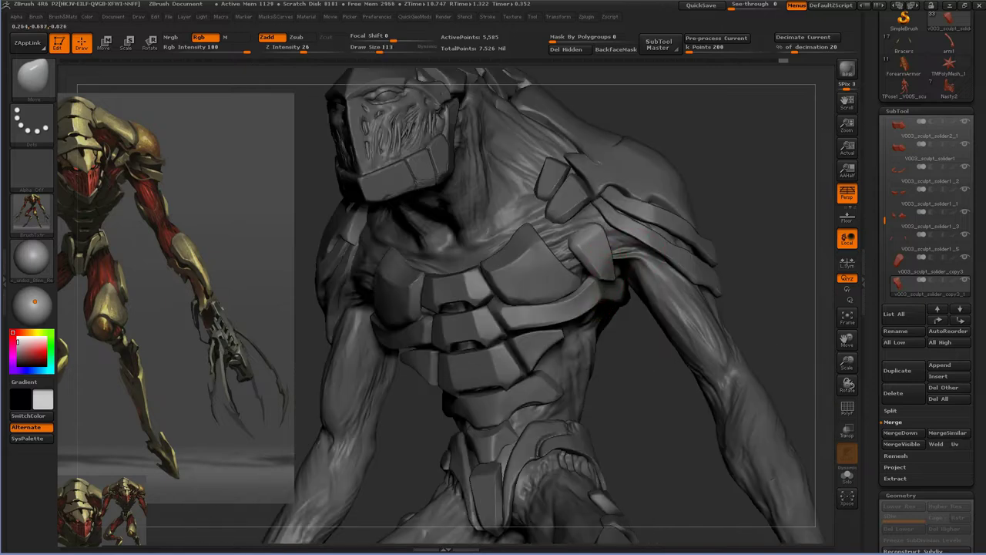
drag(724, 212, 643, 277)
alt+click(616, 265)
key(s)
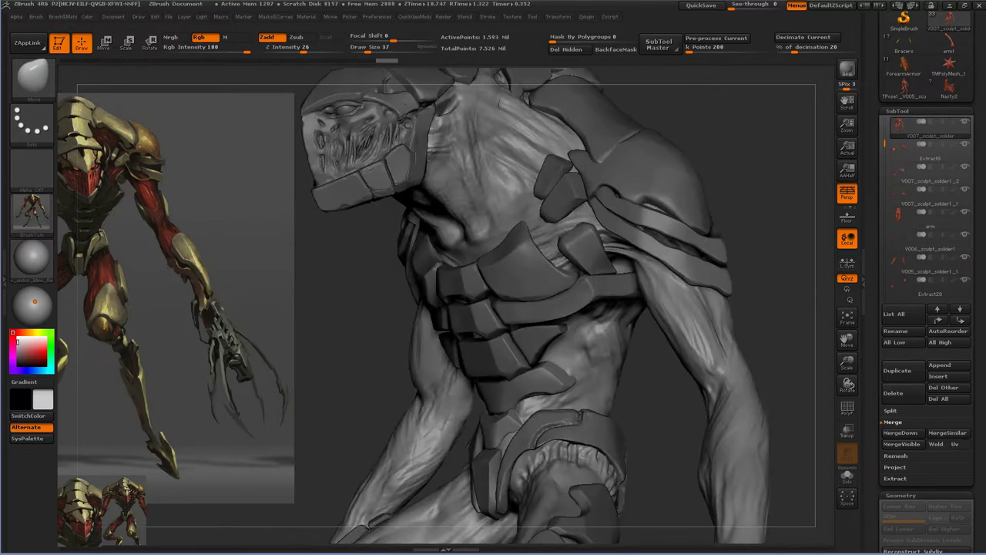
alt+click(604, 262)
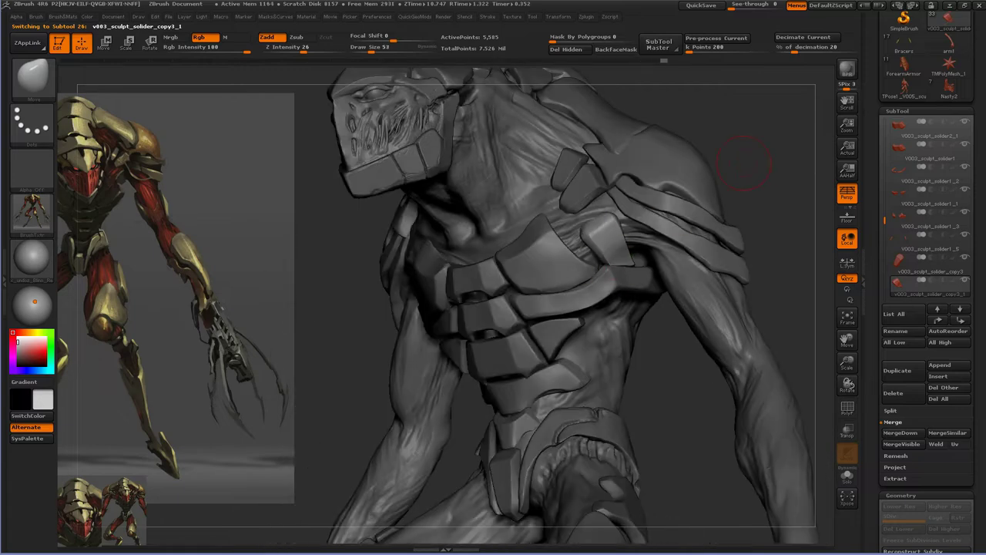
key(ctrl+d)
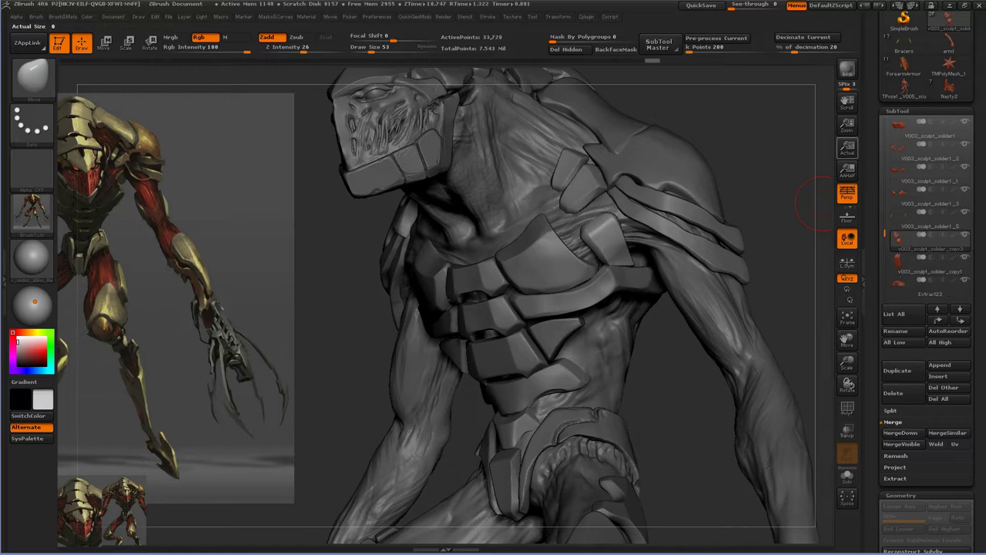
key(ctrl+s)
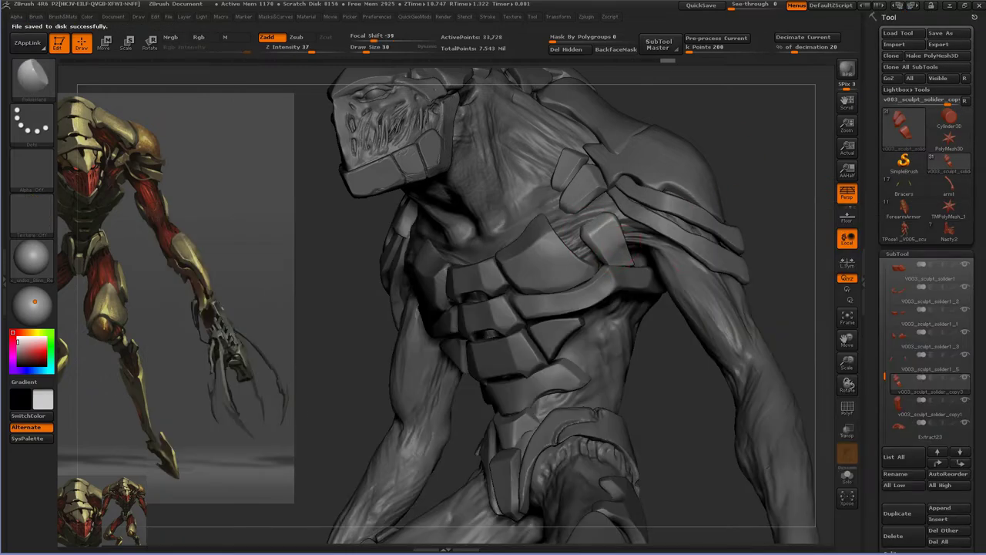
- Reposition another armor piece with a Transpose move line along the upper arm
mouse_move(778, 193)
mouse_down()
mouse_move(817, 194)
mouse_move(727, 155)
mouse_move(703, 183)
mouse_up()
mouse_move(479, 202)
mouse_down()
mouse_move(632, 189)
mouse_move(801, 193)
mouse_move(717, 305)
mouse_move(663, 247)
mouse_up()
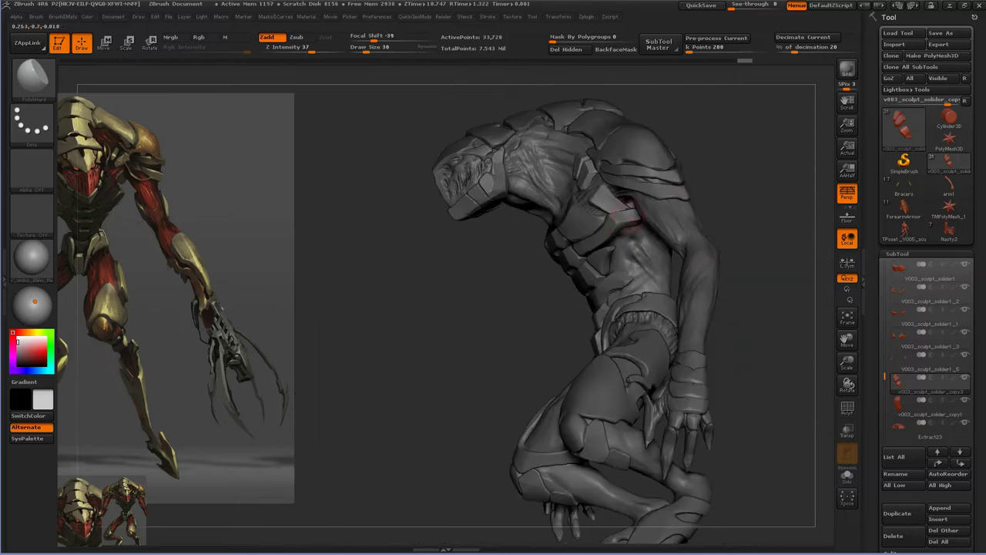
alt+click(609, 208)
key(w)
drag(612, 216, 583, 179)
mouse_move(755, 201)
mouse_down()
mouse_move(693, 220)
mouse_move(640, 296)
mouse_move(693, 301)
mouse_move(687, 306)
mouse_up()
mouse_move(555, 303)
mouse_down()
mouse_move(632, 285)
mouse_move(670, 243)
mouse_move(639, 286)
mouse_move(613, 272)
mouse_up()
key(q)
- Shrink the brush, reframe the figure and select V003_sculpt_solider2
key([)
key([)
key([)
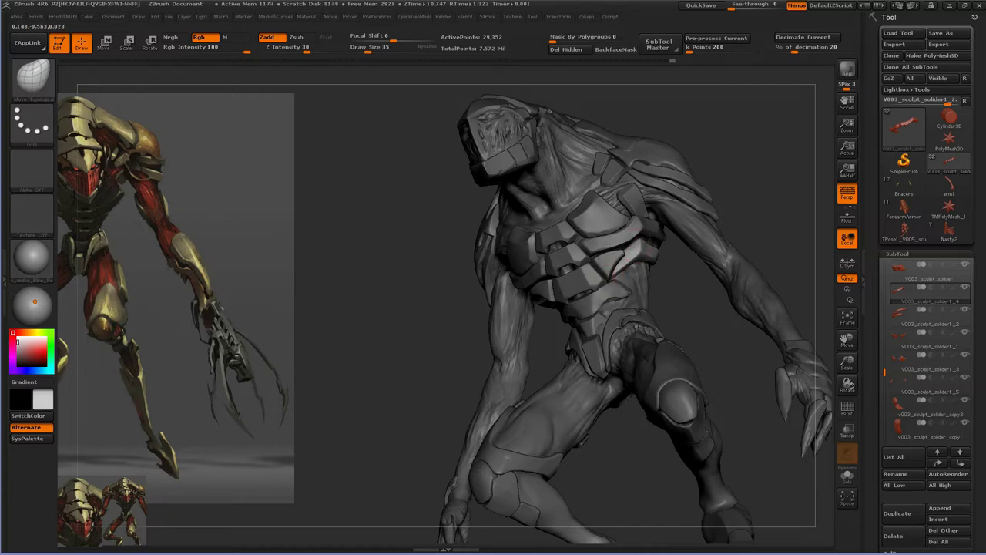
key(f)
mouse_move(749, 164)
mouse_down()
mouse_move(693, 200)
mouse_move(673, 371)
mouse_up()
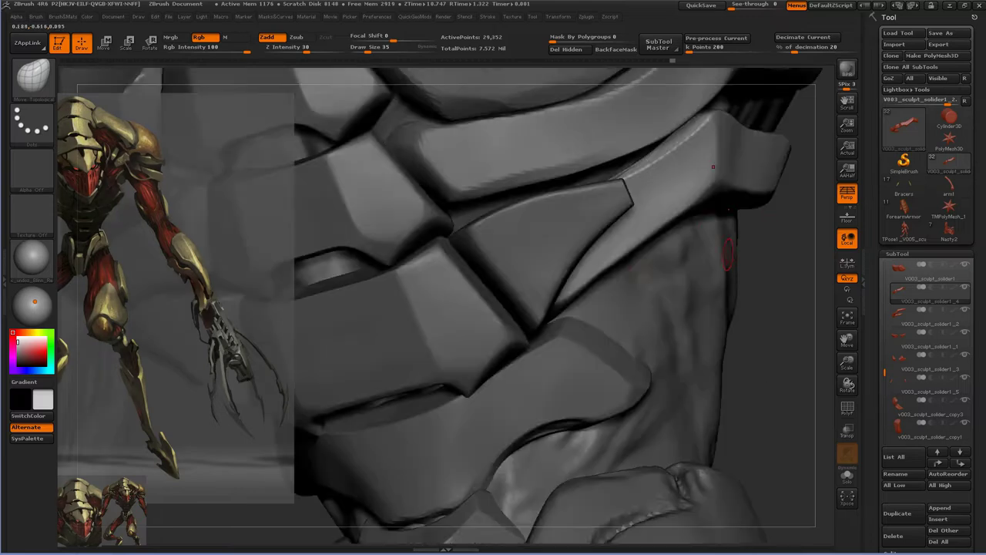
key(f)
alt+click(543, 238)
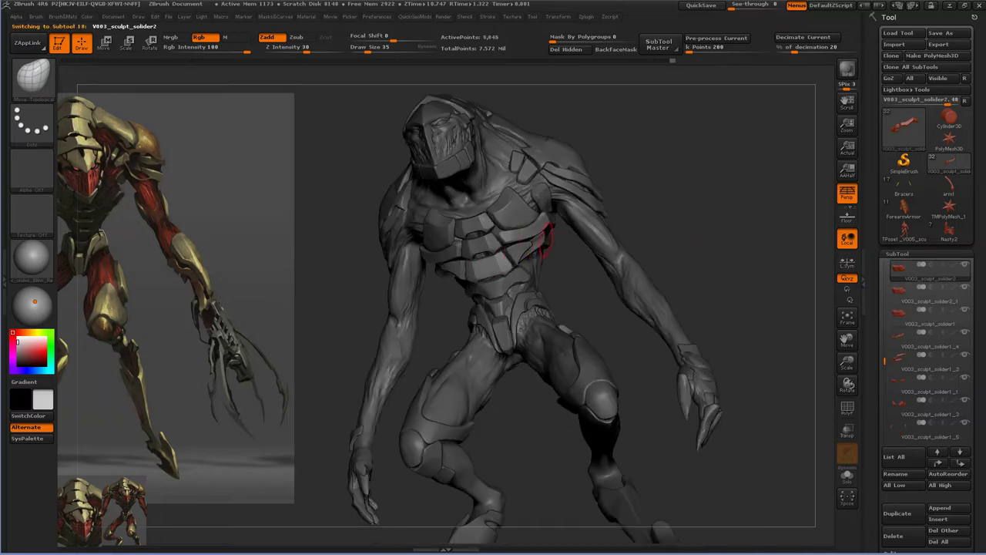
- Select the top subtool and MergeDown it into the piece below
alt+click(592, 223)
mouse_move(601, 414)
mouse_down()
mouse_move(709, 323)
mouse_move(818, 254)
mouse_up()
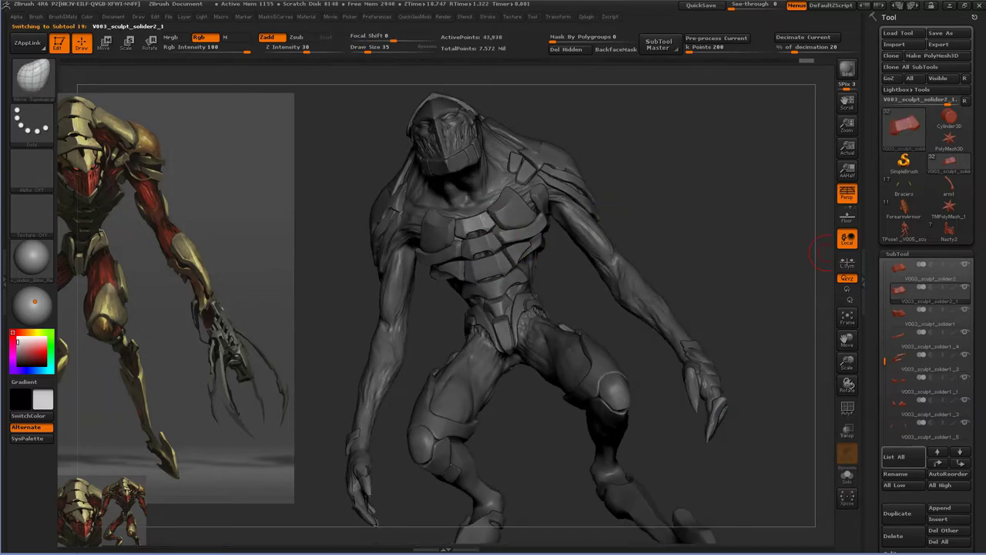
click(903, 457)
click(639, 281)
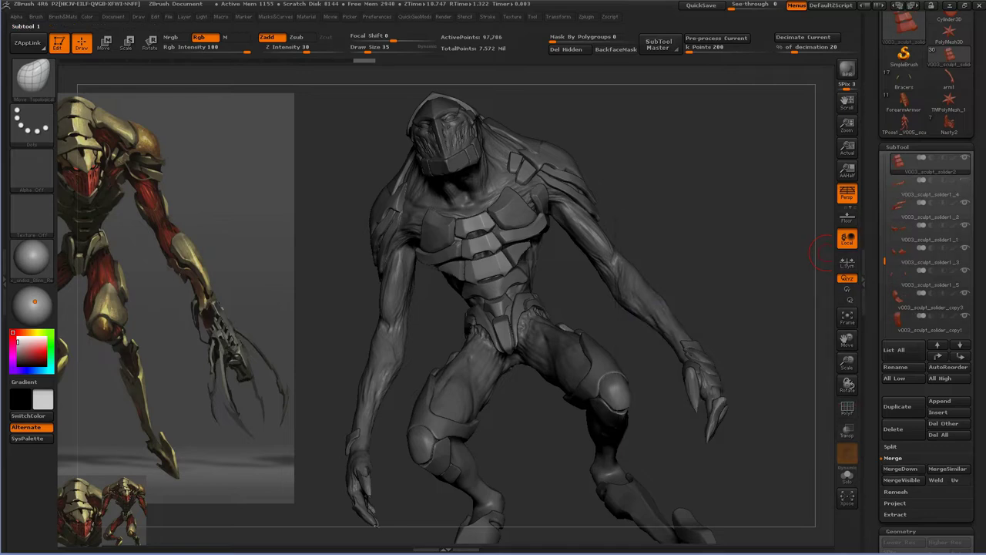
click(900, 468)
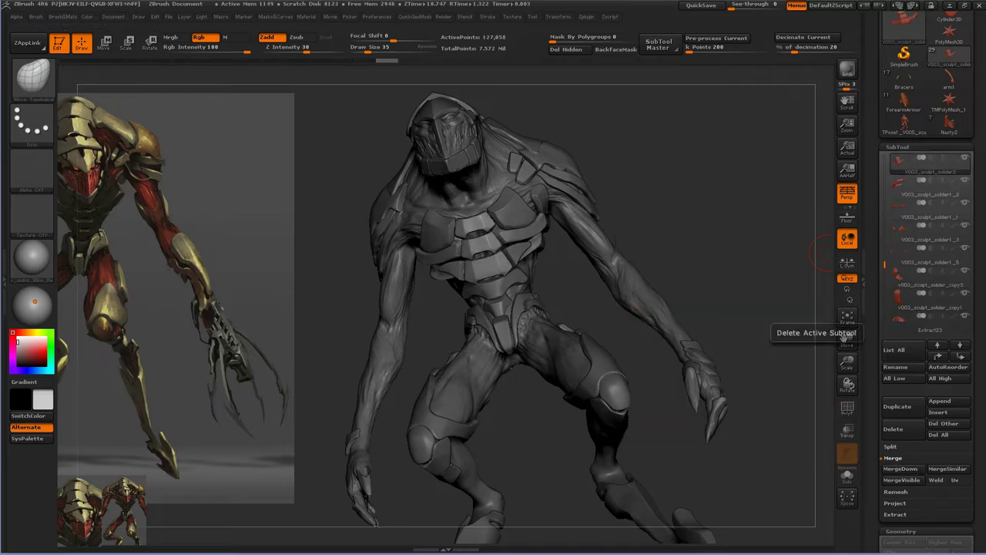
- MergeDown two more pairs of armor pieces, then select V003_sculpt_solider4
click(638, 280)
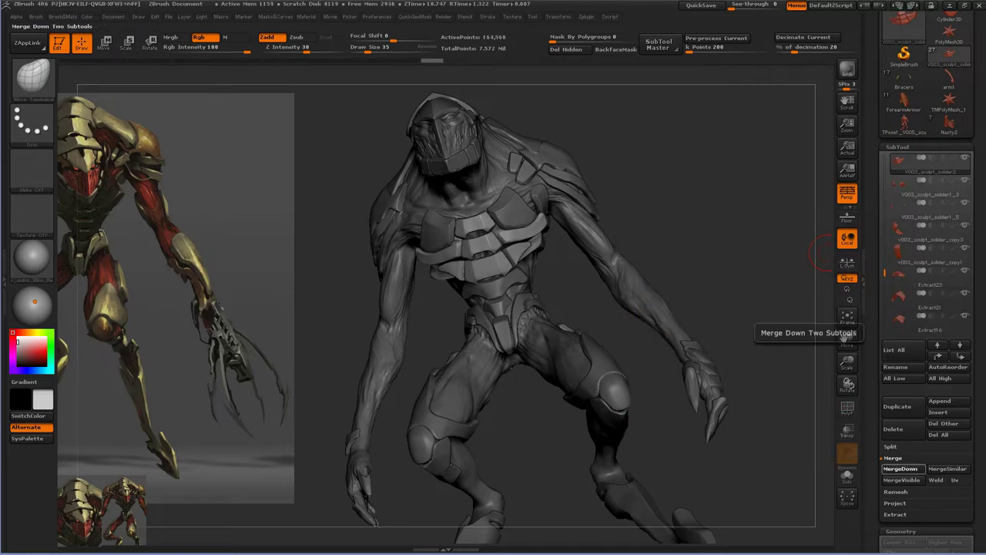
click(900, 469)
click(900, 468)
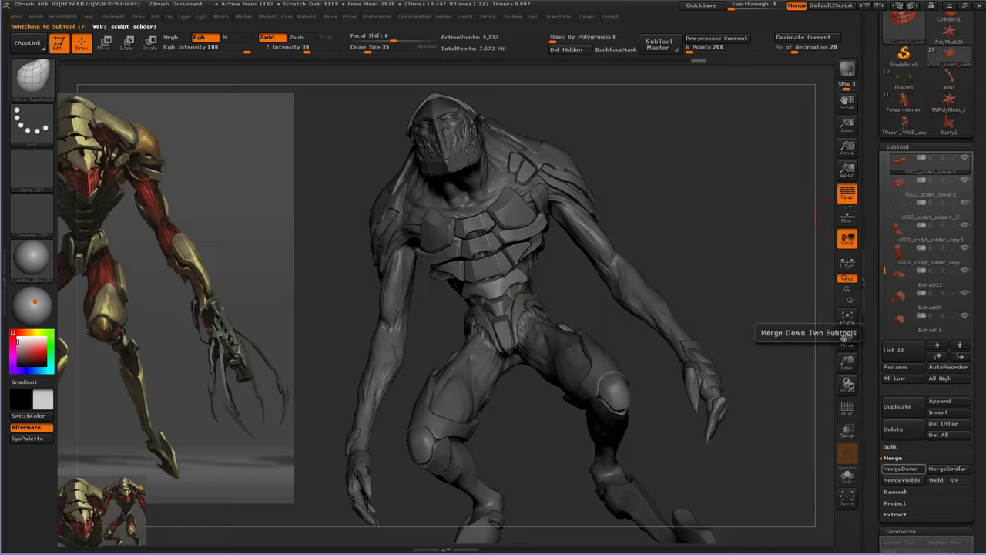
alt+click(587, 349)
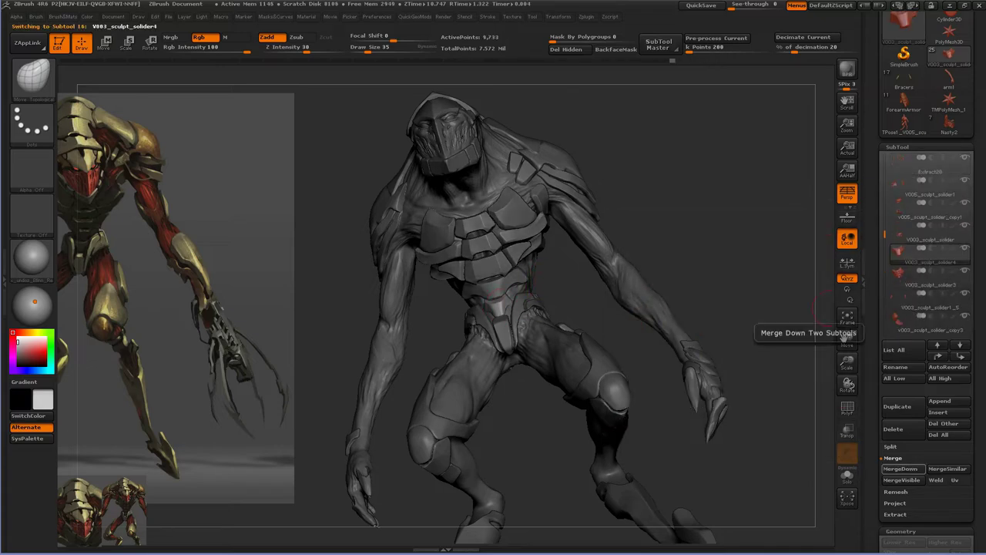
drag(717, 193, 698, 287)
- Move and rotate the curved strand with Transpose action lines so it hangs below the jaw
key(ctrl+shift+d)
drag(771, 324, 751, 408)
mouse_move(462, 262)
mouse_down()
mouse_move(473, 247)
mouse_move(644, 205)
mouse_move(686, 216)
mouse_move(716, 204)
mouse_up()
key(w)
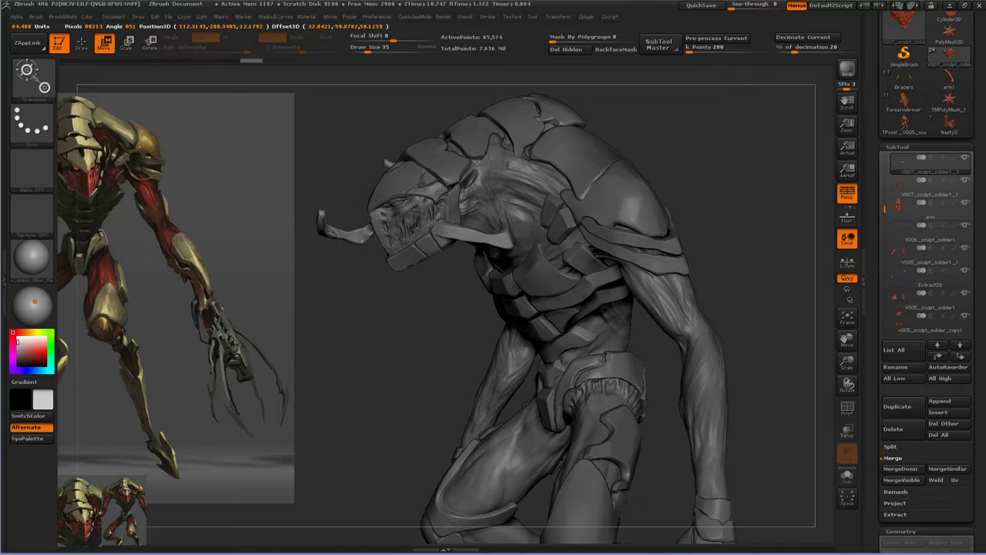
drag(755, 293, 794, 293)
drag(391, 220, 525, 249)
key(r)
drag(755, 293, 778, 292)
drag(432, 179, 442, 254)
key(q)
- Refine the strand's shape with the Move Topological and Inflate brushes
drag(755, 308, 778, 300)
key(ctrl+z)
key(ctrl+z)
key(ctrl+z)
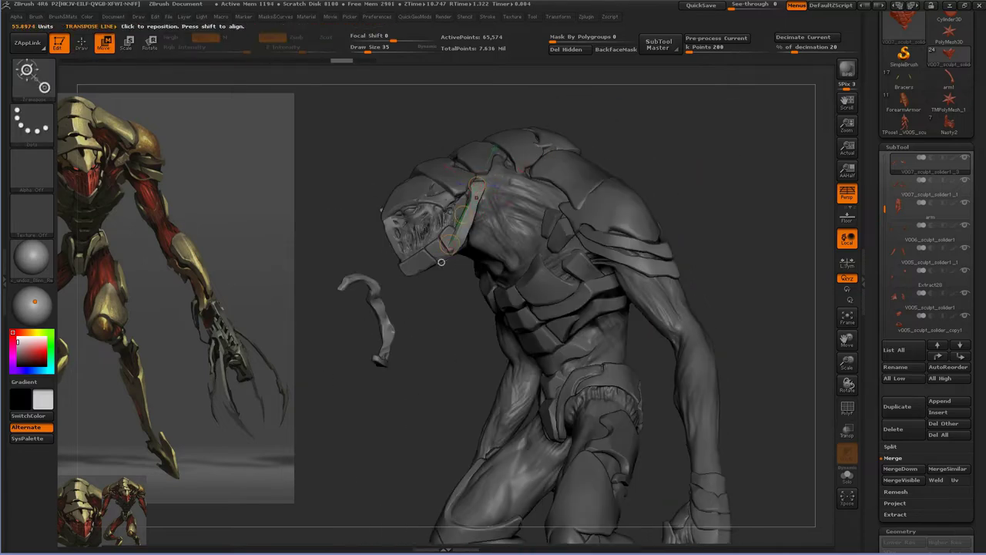
key(q)
drag(763, 308, 520, 282)
key(b)
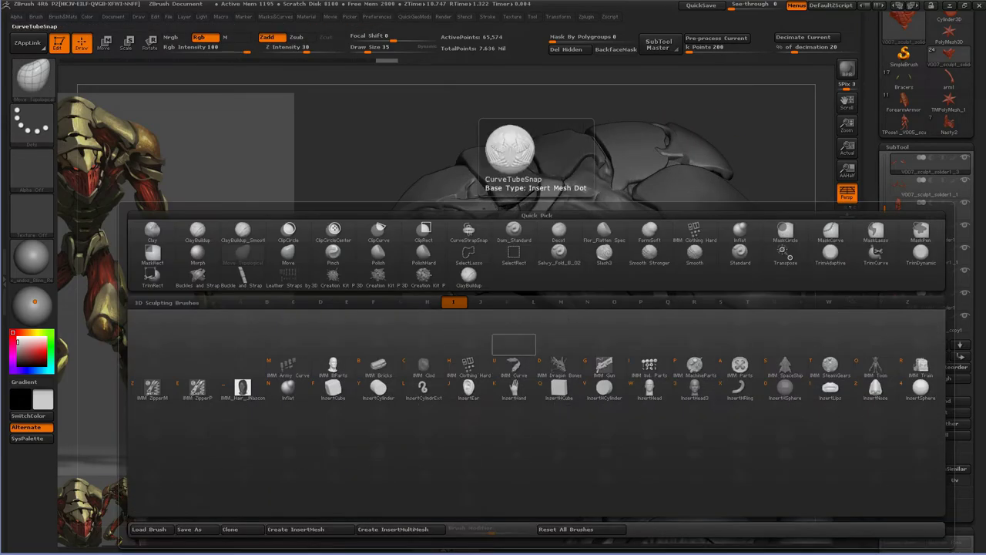
key(i)
key(n)
mouse_move(532, 246)
mouse_down()
mouse_move(551, 188)
mouse_move(512, 245)
mouse_move(537, 218)
mouse_up()
key(b)
key(m)
key(t)
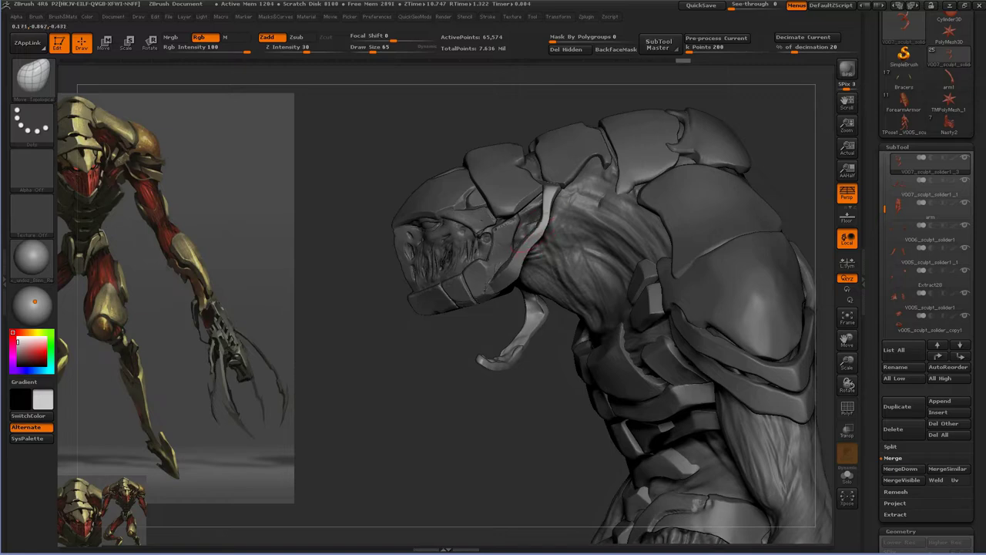
- Orbit to the head and jaw and turn on Solo for the strand subtool
drag(518, 250, 510, 266)
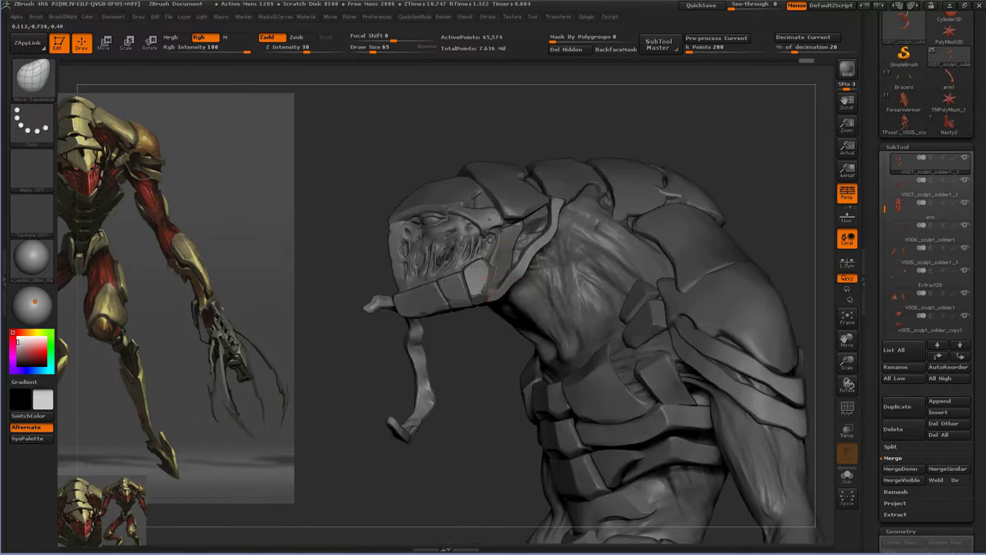
mouse_move(499, 296)
mouse_down()
mouse_move(481, 309)
mouse_move(505, 247)
mouse_up()
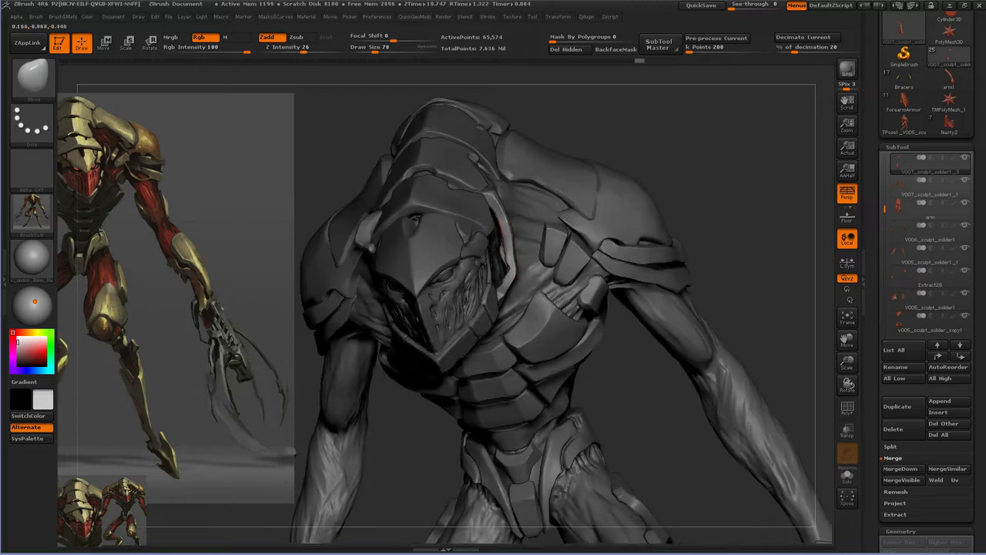
key(alt+s)
key(alt+s)
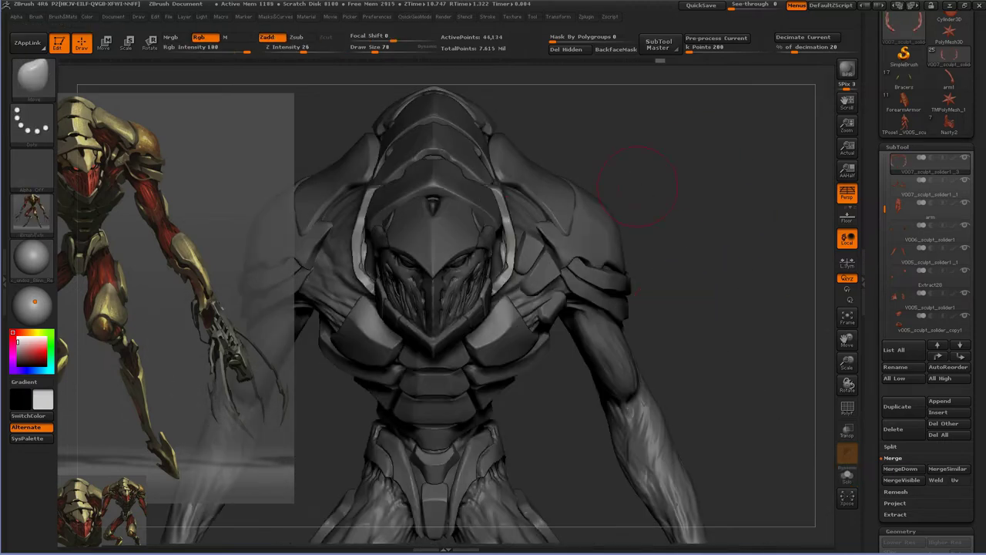
drag(504, 239, 514, 200)
key(alt+s)
- Pick a carving brush from the brush palette, set to Zsub with Freehand stroke
key(b)
key(l)
mouse_move(530, 259)
mouse_down()
mouse_move(562, 265)
mouse_move(568, 280)
mouse_move(635, 219)
mouse_up()
key(b)
key(d)
key(s)
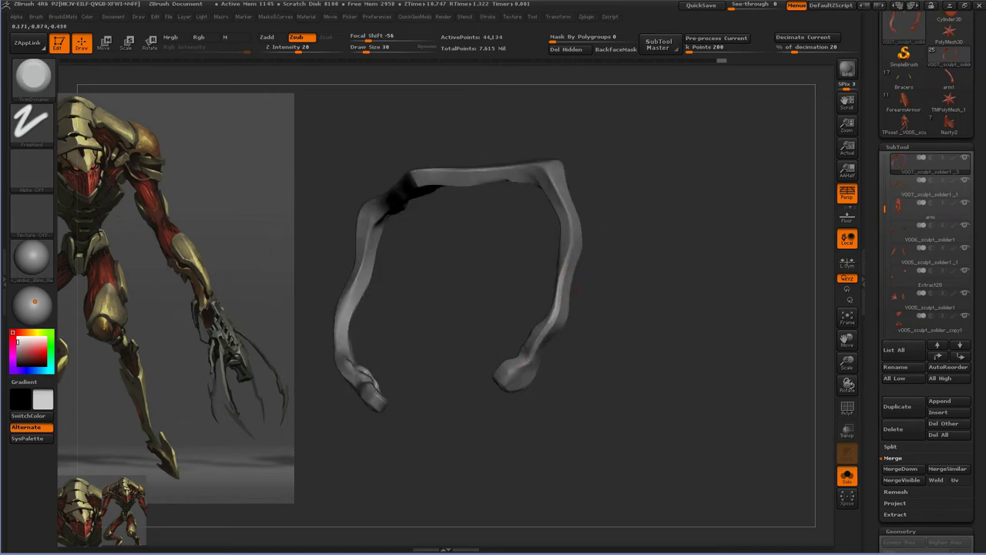
- Switch to a new brush (B, H, P), reduce the brush size twice, and inspect the strand
key(b)
key(h)
key(p)
key(bracketleft)
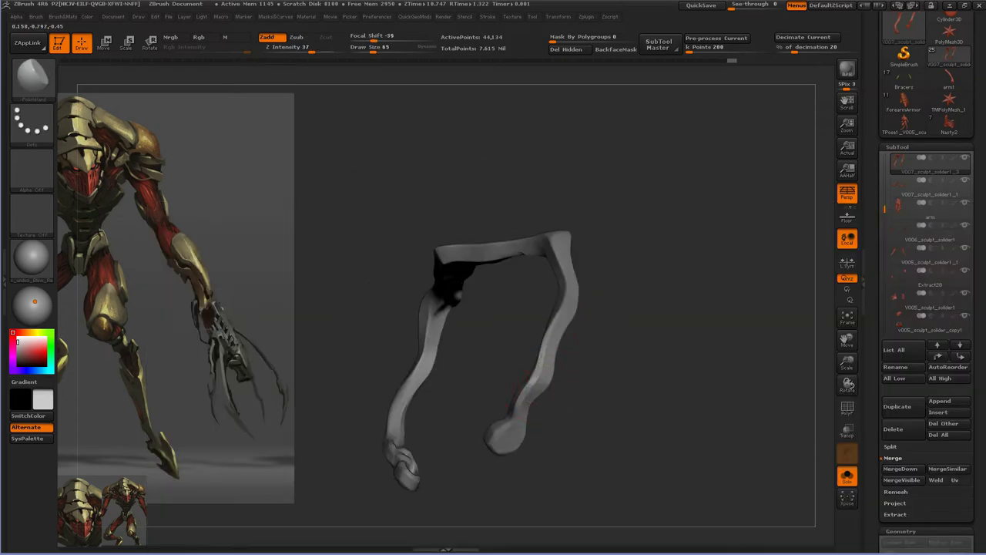
key(bracketleft)
key(bracketleft)
mouse_move(636, 231)
mouse_down()
mouse_move(559, 293)
mouse_move(616, 331)
mouse_up()
- Turn Solo off, select the Move brush (B, M, V), and orbit the full creature
click(847, 476)
mouse_move(655, 231)
mouse_down()
mouse_move(686, 180)
mouse_move(698, 191)
mouse_move(662, 246)
mouse_move(531, 356)
mouse_move(539, 346)
mouse_move(401, 339)
mouse_up()
key(b)
key(m)
key(v)
drag(580, 361, 510, 353)
key(r)
drag(557, 276, 589, 281)
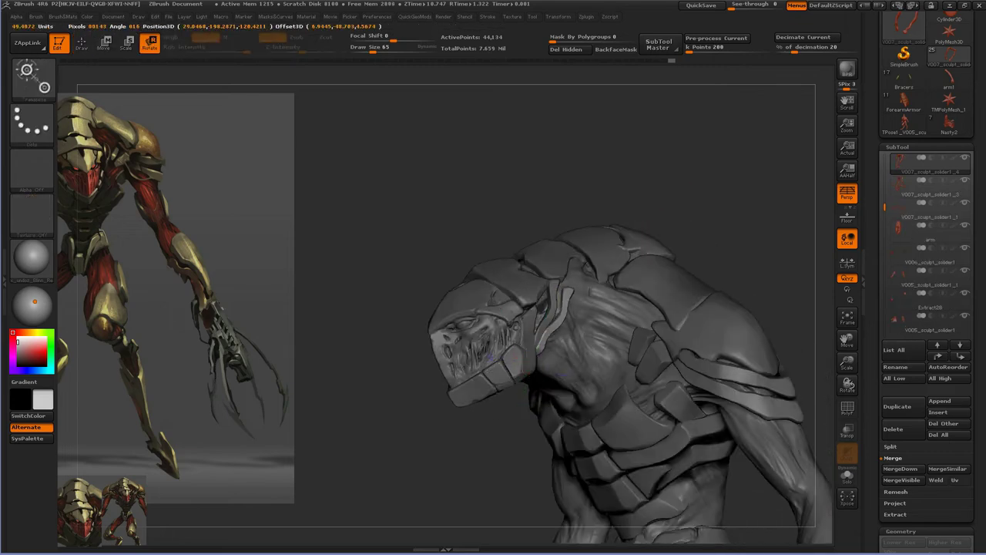
- Orbit around the neck and select the V007_sculpt_solider1_3 strap subtool
key(q)
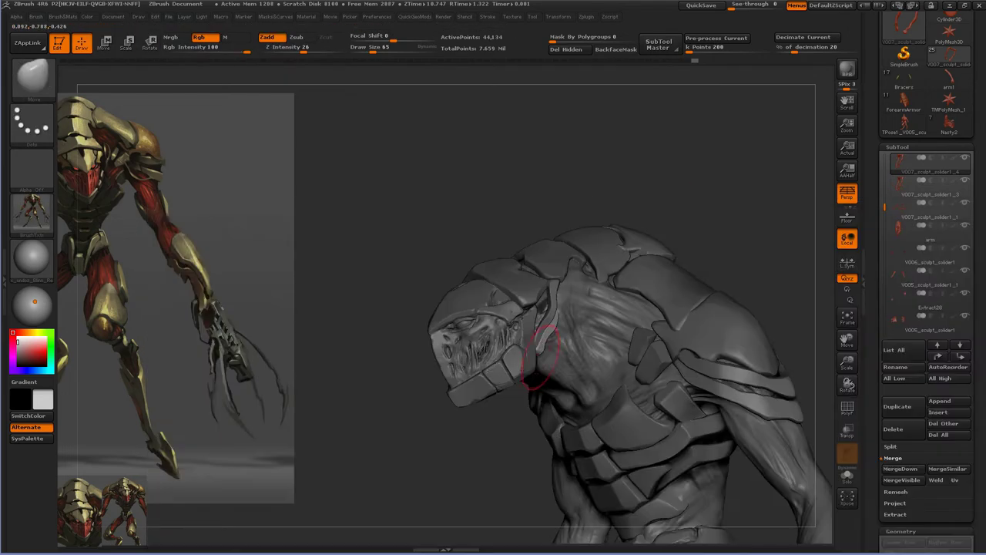
drag(494, 362, 532, 348)
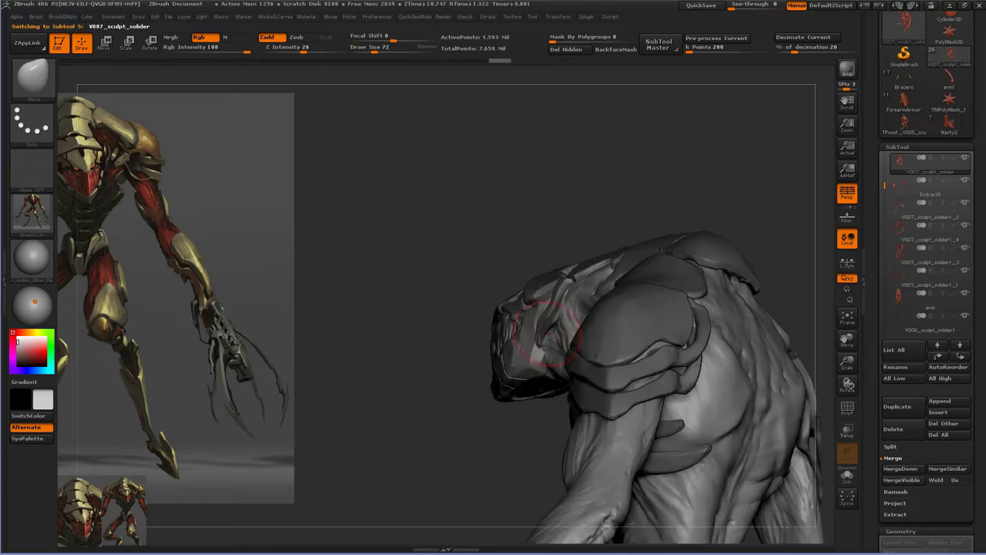
alt+click(542, 344)
alt+click(545, 344)
mouse_move(546, 344)
mouse_down()
mouse_move(532, 347)
mouse_move(555, 350)
mouse_move(544, 355)
mouse_up()
alt+click(544, 355)
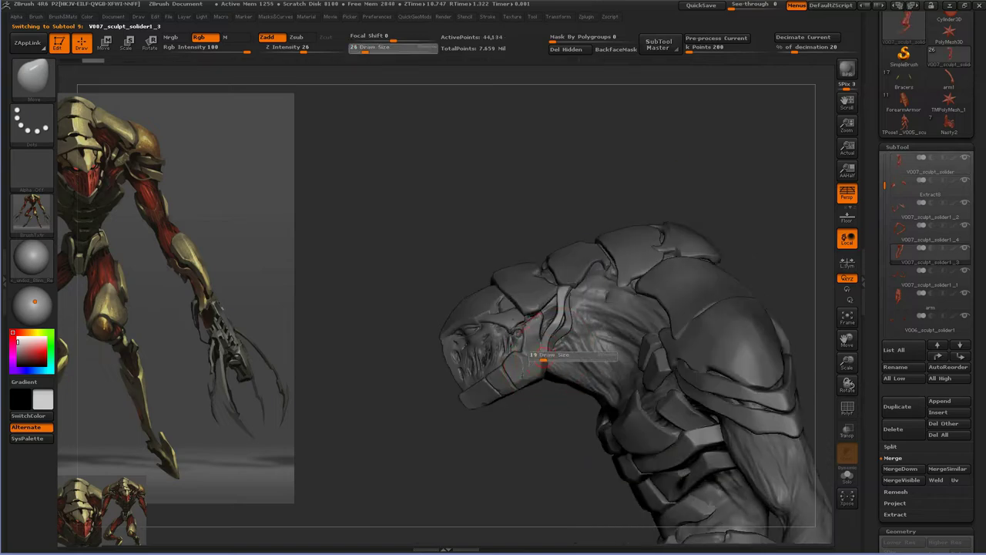
mouse_move(529, 314)
mouse_down()
mouse_move(563, 286)
mouse_move(700, 242)
mouse_move(678, 254)
mouse_move(748, 176)
mouse_move(801, 255)
mouse_up()
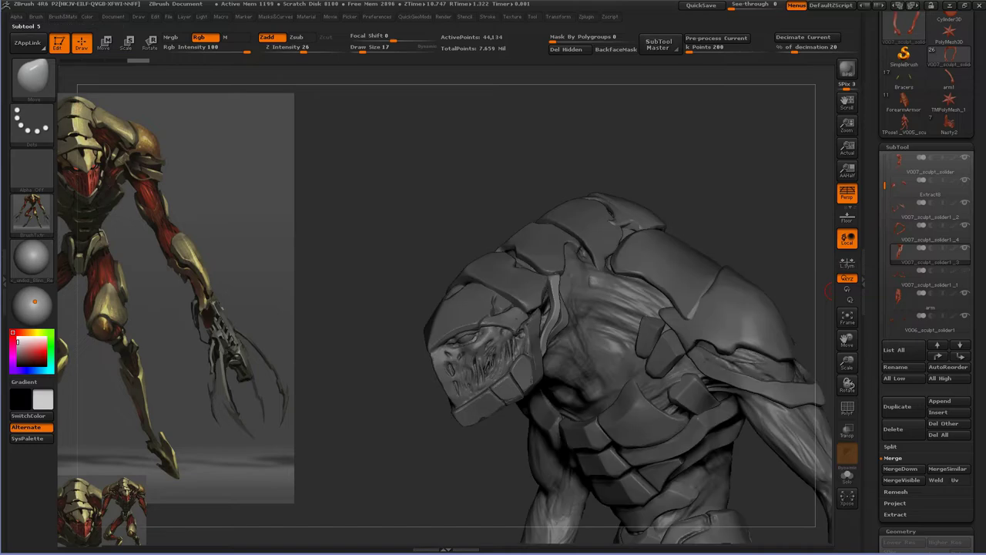
- MergeDown the strap, then Mirror And Weld it from QuickGeoMods while soloed
click(900, 469)
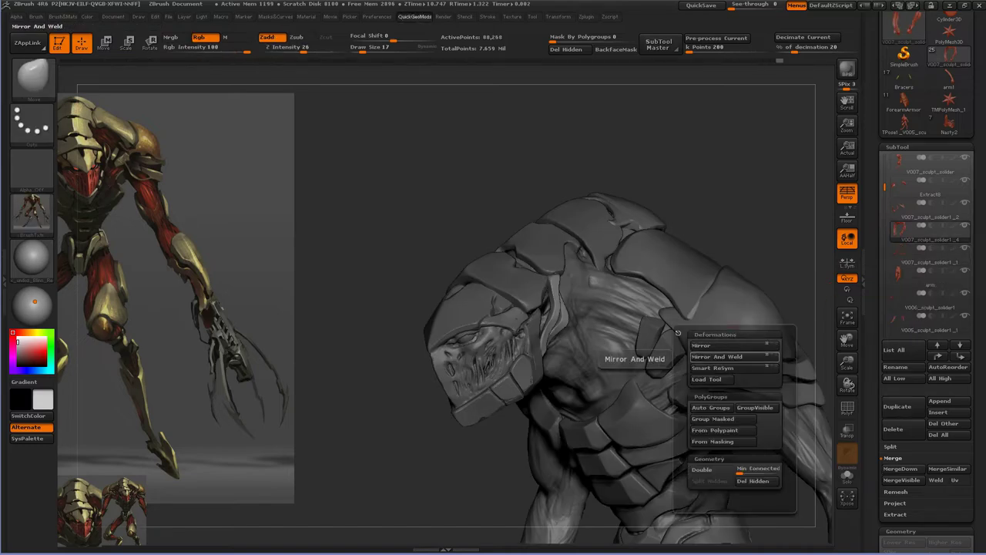
click(847, 476)
key(q)
click(672, 354)
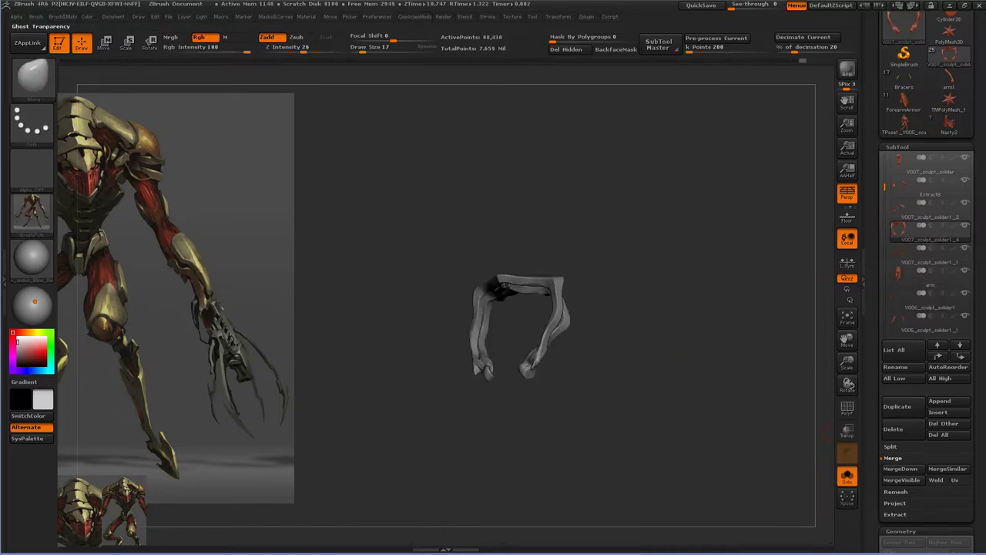
click(846, 476)
alt+click(560, 349)
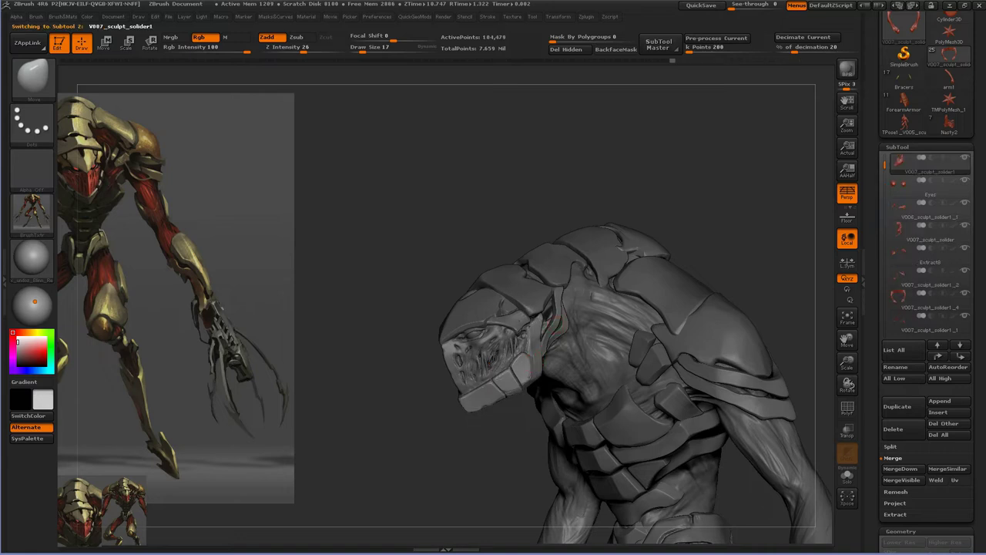
click(895, 473)
- Rename the active subtool to 'Jaw'
text(Jaw)
key(Return)
scroll(928, 231, down, 3)
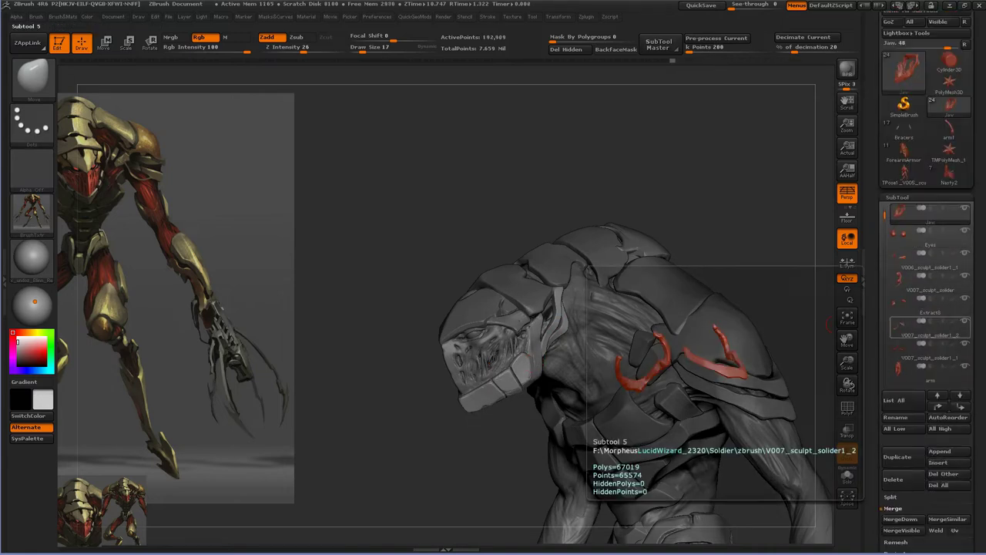
- Select the V003_sculpt_solider armor plate subtool and toggle Solo to check it
drag(370, 308, 308, 309)
alt+click(583, 220)
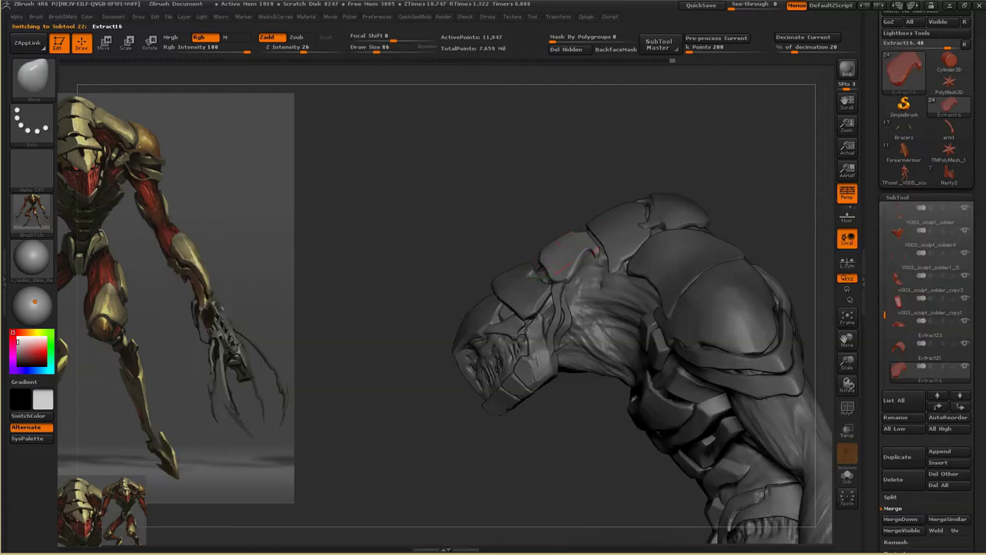
alt+click(616, 231)
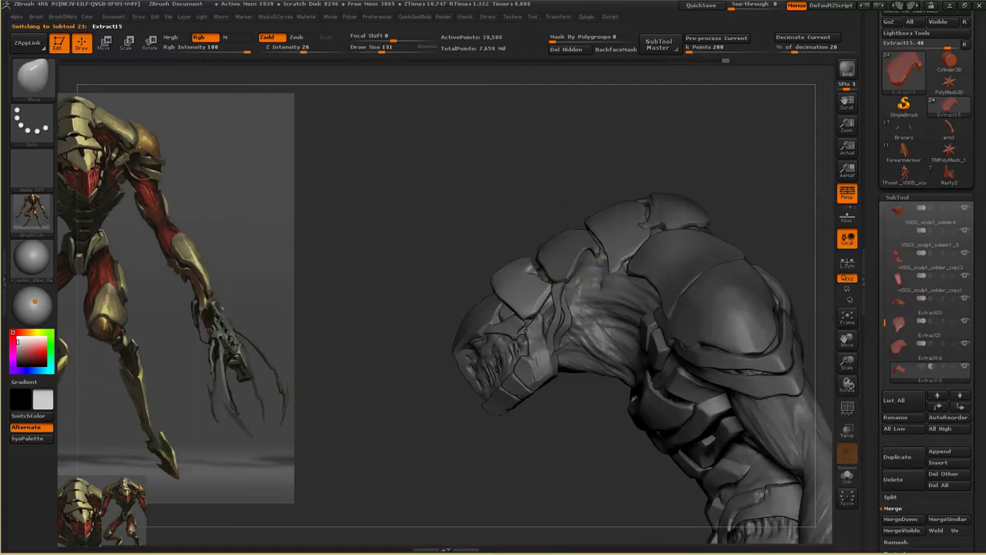
drag(496, 275, 567, 187)
alt+click(730, 331)
key(shift+s)
key(shift+s)
alt+click(568, 187)
key(shift+s)
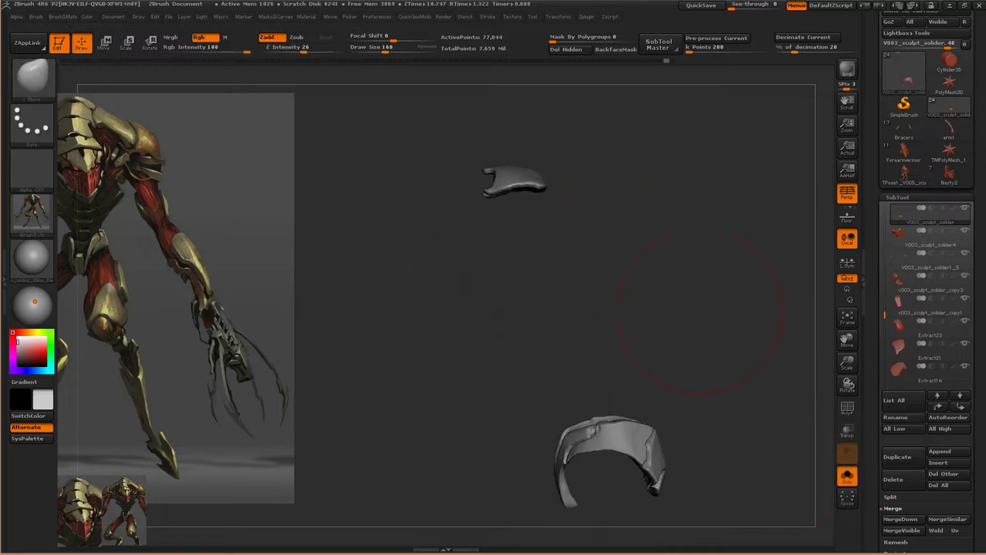
- Drag the small plate onto the top of the shoulder with the Move transpose
key(b)
key(m)
key(t)
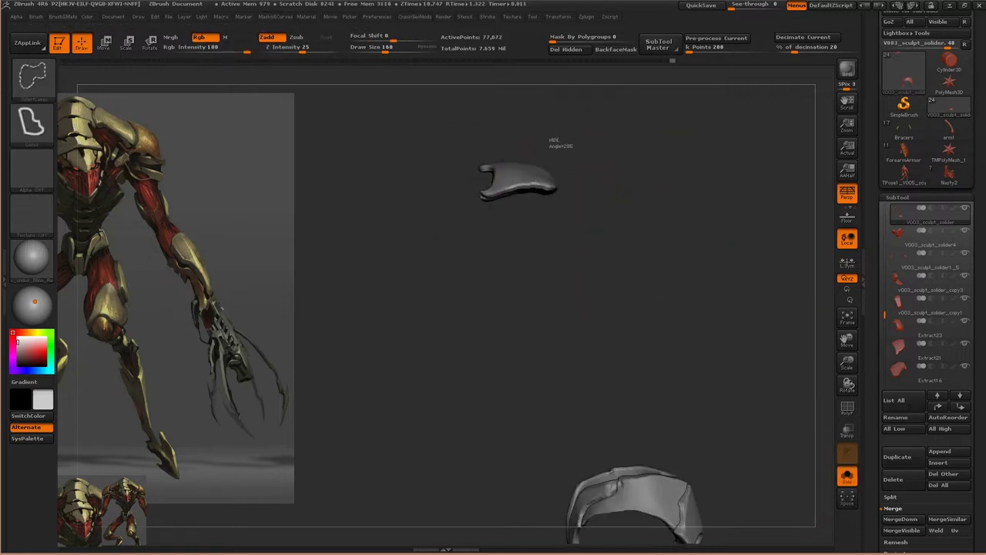
key(w)
drag(644, 193, 601, 185)
mouse_move(690, 210)
mouse_down()
mouse_move(539, 216)
mouse_move(585, 224)
mouse_move(640, 151)
mouse_up()
key(q)
key(b)
key(m)
key(t)
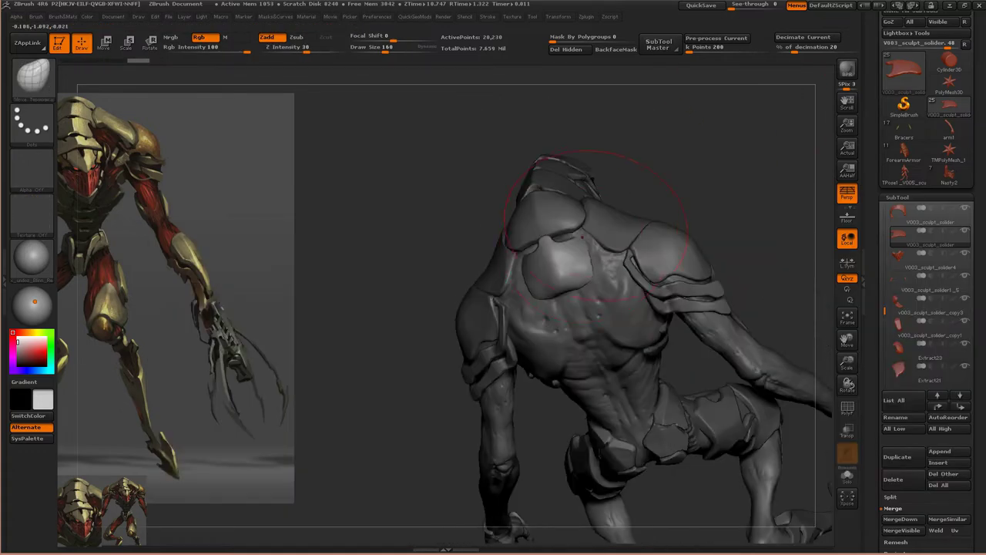
- Reshape the plate onto the back using ClayBuildup, Move Topological and Inflat brushes
mouse_move(581, 267)
mouse_down()
mouse_move(493, 231)
mouse_move(555, 231)
mouse_move(540, 224)
mouse_up()
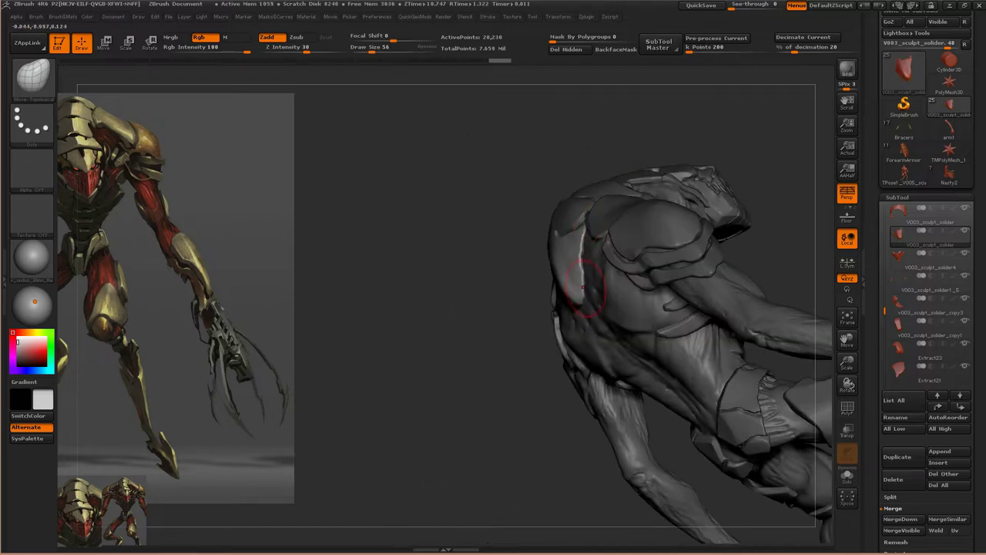
drag(583, 286, 569, 281)
key(b)
key(c)
key(b)
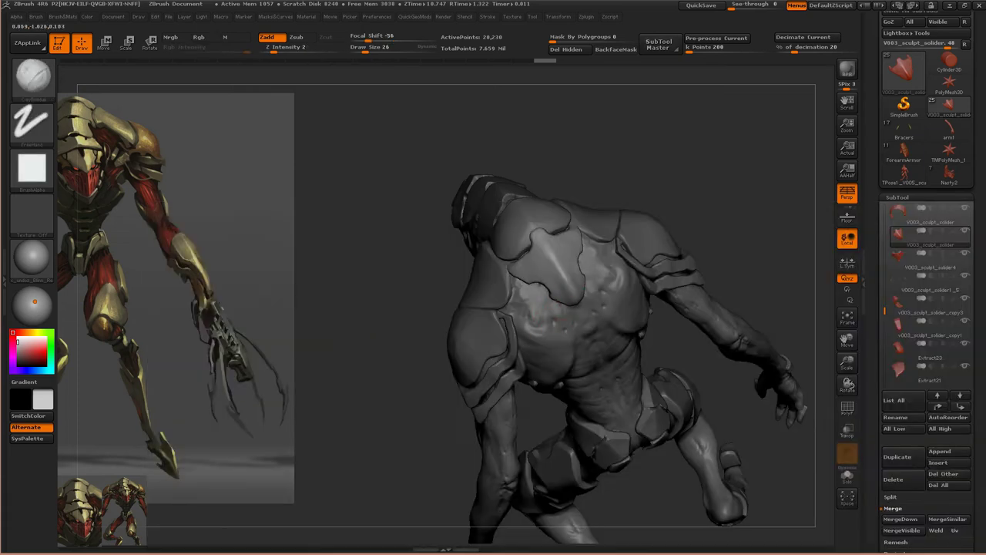
mouse_move(591, 302)
mouse_down()
mouse_move(576, 300)
mouse_move(546, 203)
mouse_up()
key(b)
key(m)
key(t)
mouse_move(548, 302)
mouse_down()
mouse_move(561, 331)
mouse_move(543, 350)
mouse_up()
drag(718, 237, 624, 353)
key(b)
key(i)
key(n)
- Solo the shoulder plate and subdivide it with Ctrl+D to 81,520 points
key(b)
key(h)
key(p)
key(alt+s)
key(b)
key(s)
key(t)
key(ctrl+d)
mouse_move(563, 372)
mouse_down()
mouse_move(586, 354)
mouse_move(522, 333)
mouse_up()
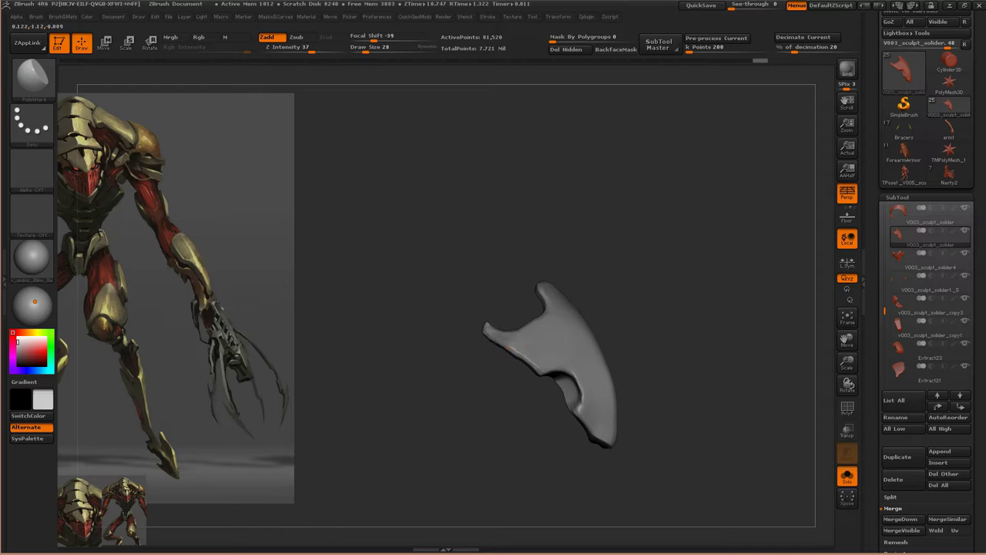
- Carve a central ridge and grooved edges into the plate, alternating Dam_Standard and Polish brushes
mouse_move(604, 373)
mouse_down()
mouse_move(585, 362)
mouse_move(598, 352)
mouse_up()
key(b)
key(t)
key(d)
key(b)
key(p)
key(o)
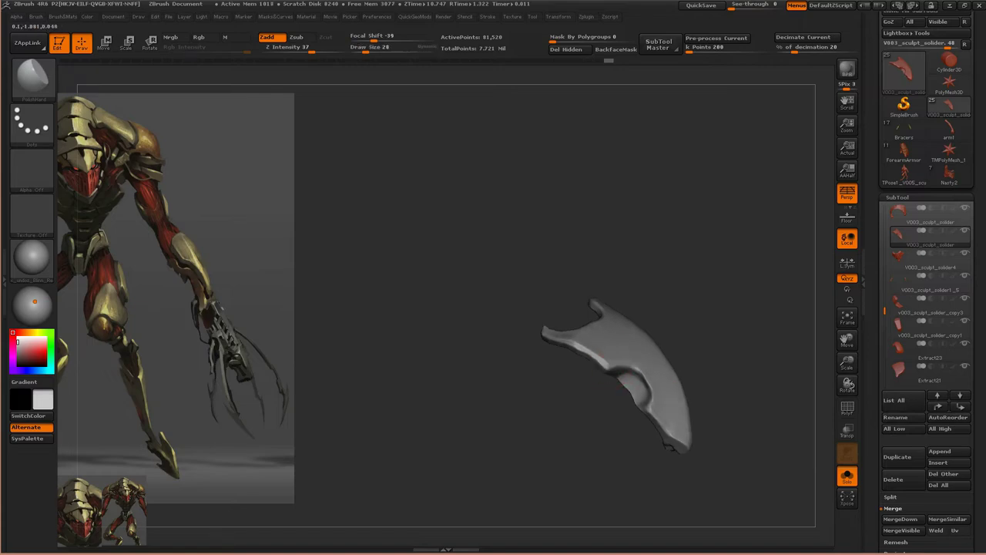
key(b)
key(t)
key(d)
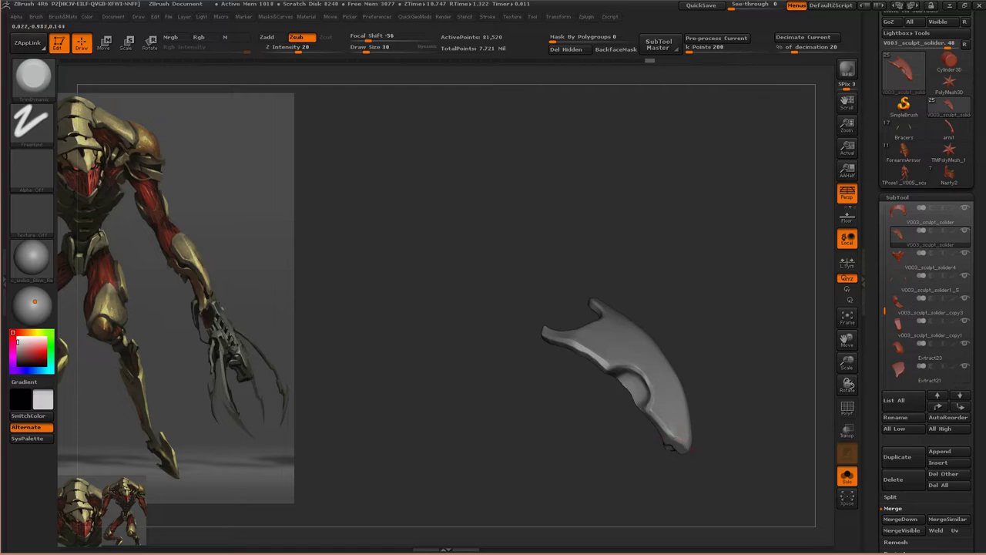
drag(651, 396, 602, 360)
key(b)
key(h)
key(p)
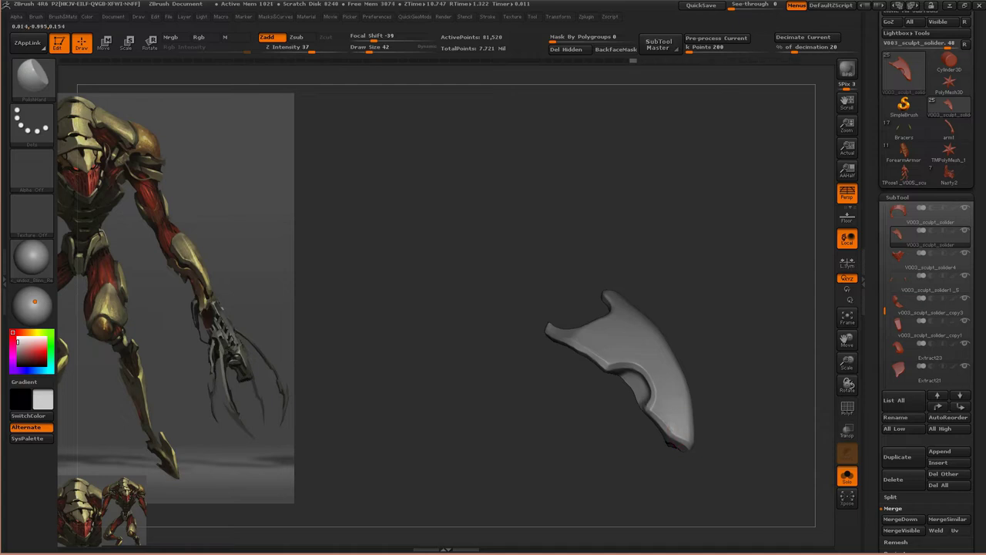
mouse_move(722, 291)
mouse_down()
mouse_move(675, 380)
mouse_move(678, 323)
mouse_up()
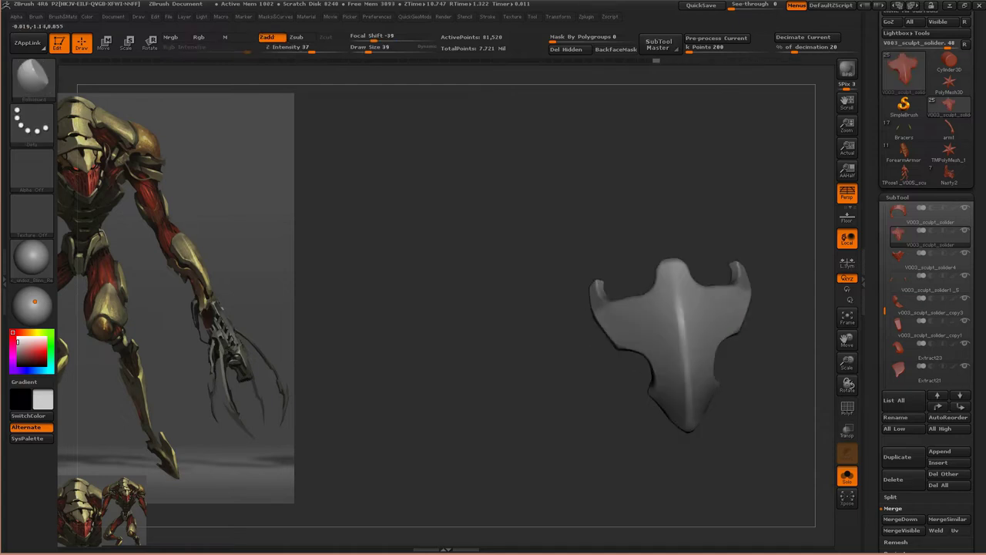
- Turn Solo off, orbit the full creature to check the plate, and select the Jaw subtool
click(847, 476)
drag(431, 231, 570, 324)
drag(739, 193, 747, 285)
drag(655, 231, 697, 231)
alt+click(591, 168)
right_click(697, 231)
drag(717, 140, 561, 245)
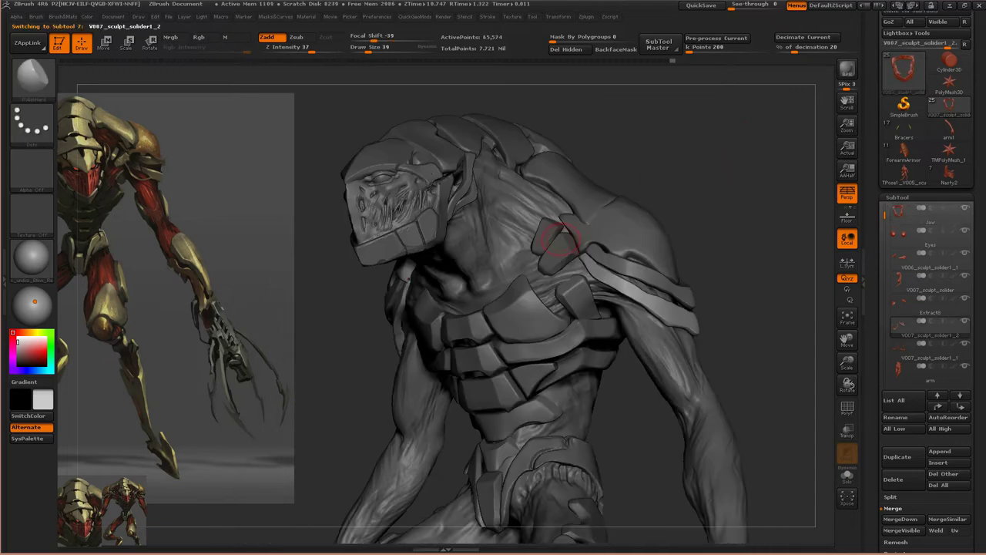
- Select the v003_sculpt_solider_copy3 strap piece and orbit it in isolation
alt+click(561, 245)
mouse_move(817, 250)
mouse_down()
mouse_move(709, 227)
mouse_move(585, 224)
mouse_up()
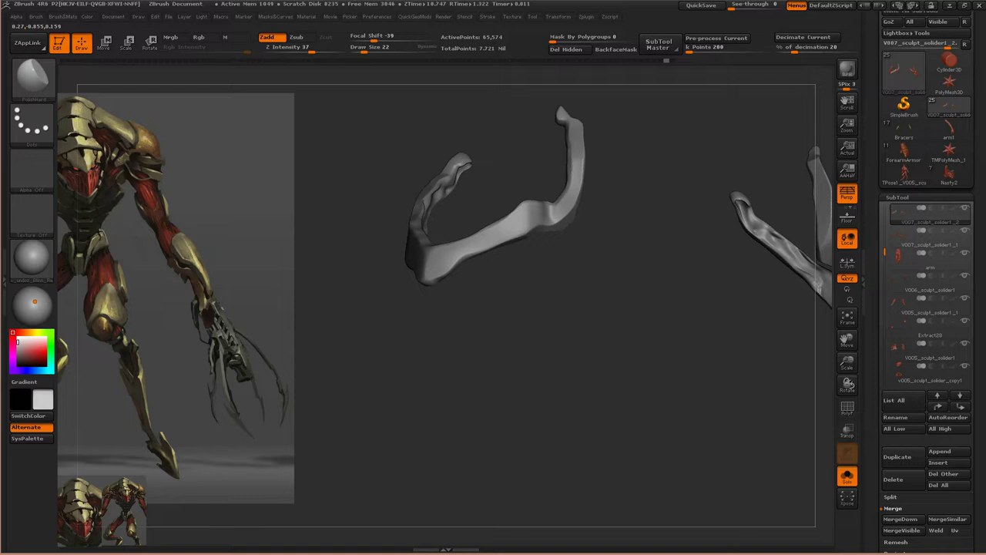
mouse_move(537, 213)
mouse_down()
mouse_move(568, 220)
mouse_move(636, 163)
mouse_move(572, 262)
mouse_move(569, 219)
mouse_move(566, 232)
mouse_move(539, 205)
mouse_move(457, 247)
mouse_move(528, 312)
mouse_move(506, 183)
mouse_move(455, 301)
mouse_move(393, 318)
mouse_up()
key(b)
key(c)
- Turn Solo off, orbit the full creature, and bring up the brush palette
key(b)
drag(431, 366, 554, 339)
click(846, 476)
drag(462, 463, 462, 385)
drag(740, 246, 677, 226)
drag(630, 246, 621, 282)
key(b)
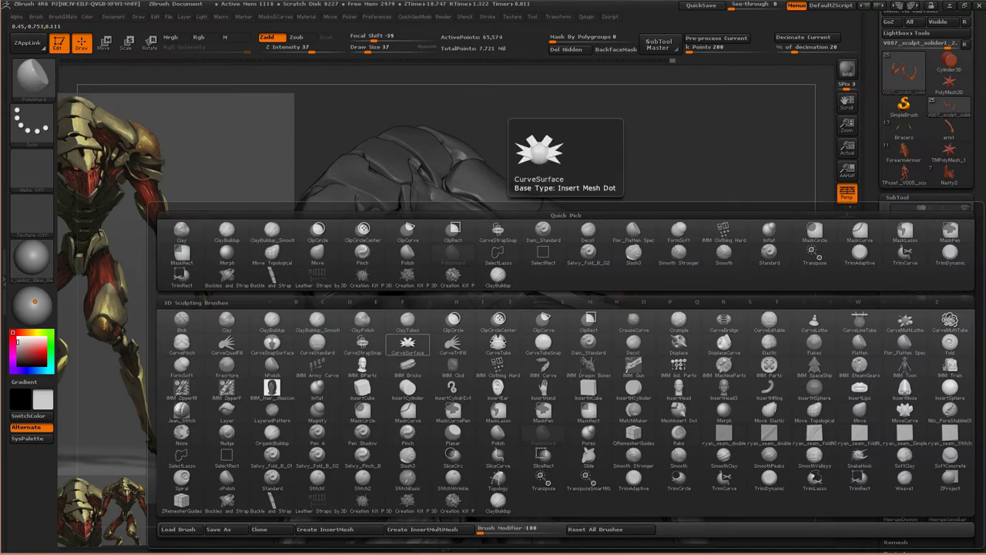
- Draw an IMM Curve strap along the shoulder armor after clearing old curves, then select the new strap subtool
click(543, 365)
drag(646, 237, 617, 268)
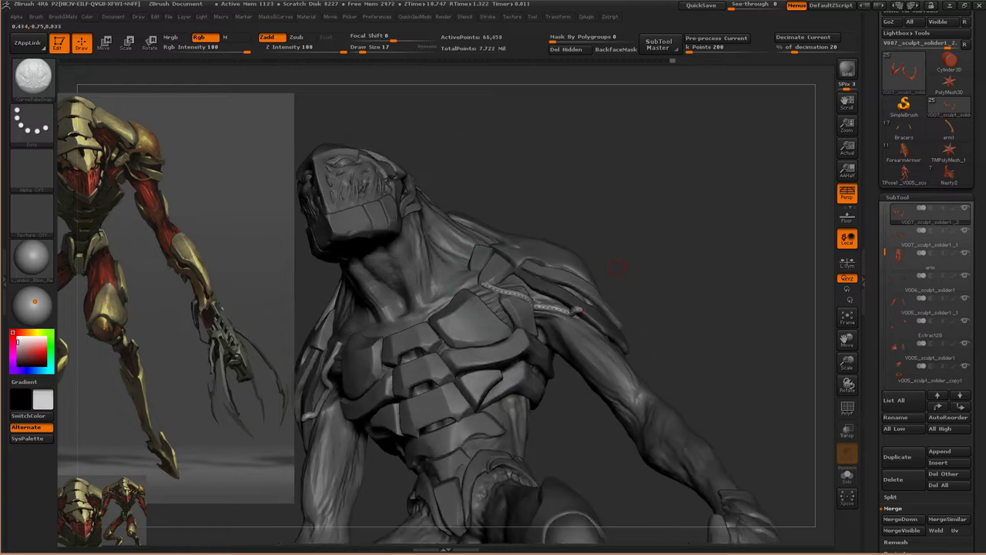
click(487, 16)
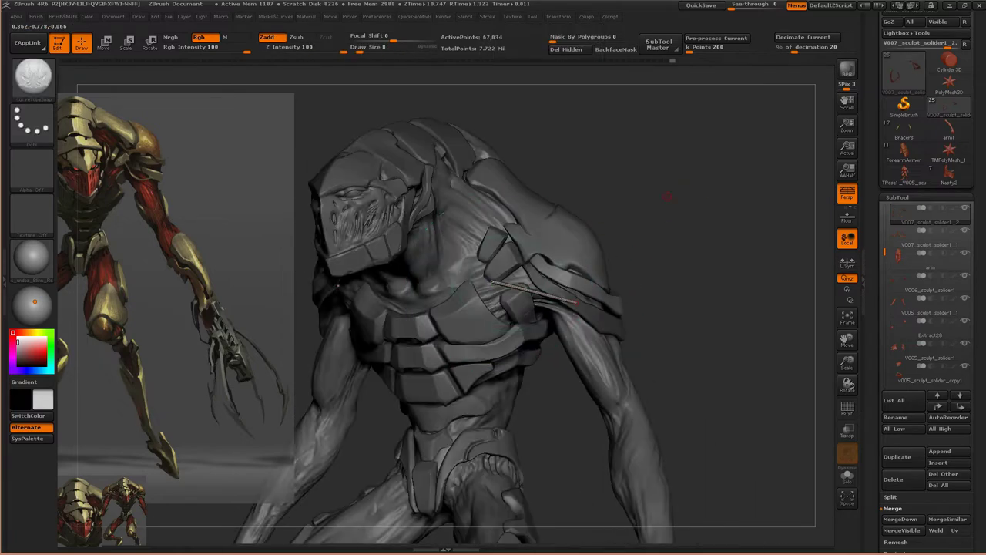
mouse_move(490, 277)
mouse_down()
mouse_move(574, 300)
mouse_move(496, 264)
mouse_move(540, 255)
mouse_move(513, 236)
mouse_move(541, 338)
mouse_move(577, 319)
mouse_up()
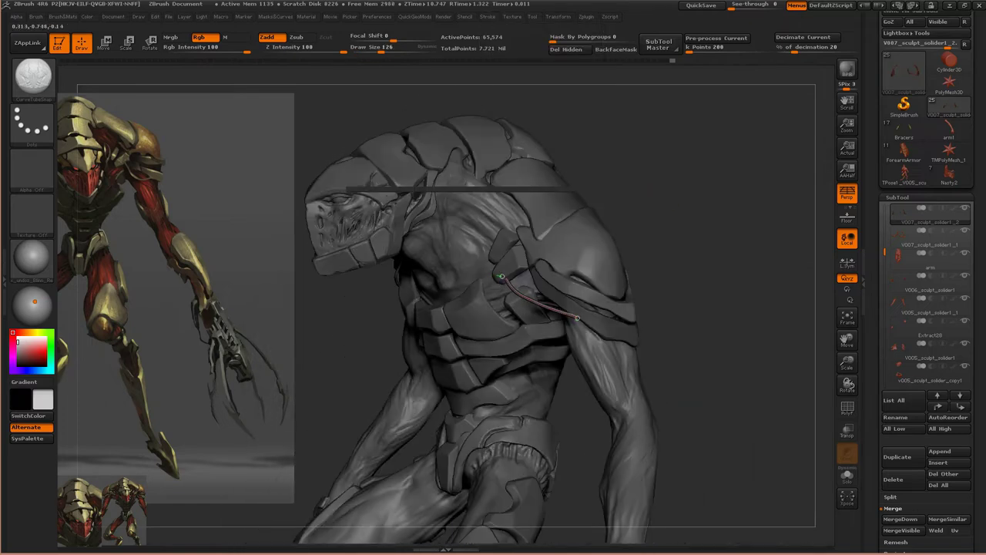
mouse_move(578, 251)
mouse_down()
mouse_move(527, 314)
mouse_move(573, 242)
mouse_up()
mouse_move(702, 229)
mouse_down()
mouse_move(628, 293)
mouse_move(572, 322)
mouse_up()
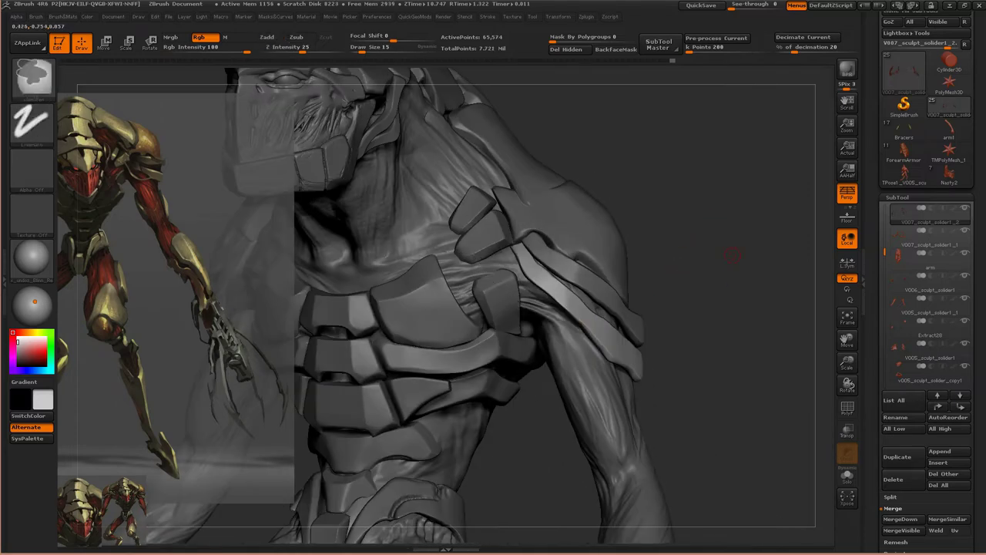
right_click(727, 282)
alt+click(674, 225)
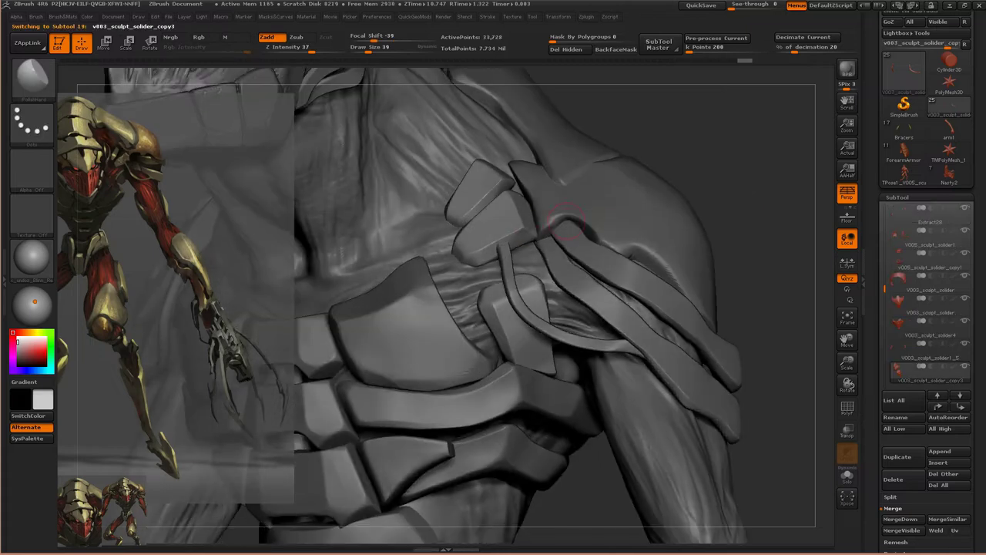
- Select V007_sculpt_solider1_1 and merge two more armor subtools down into it
click(959, 394)
click(959, 395)
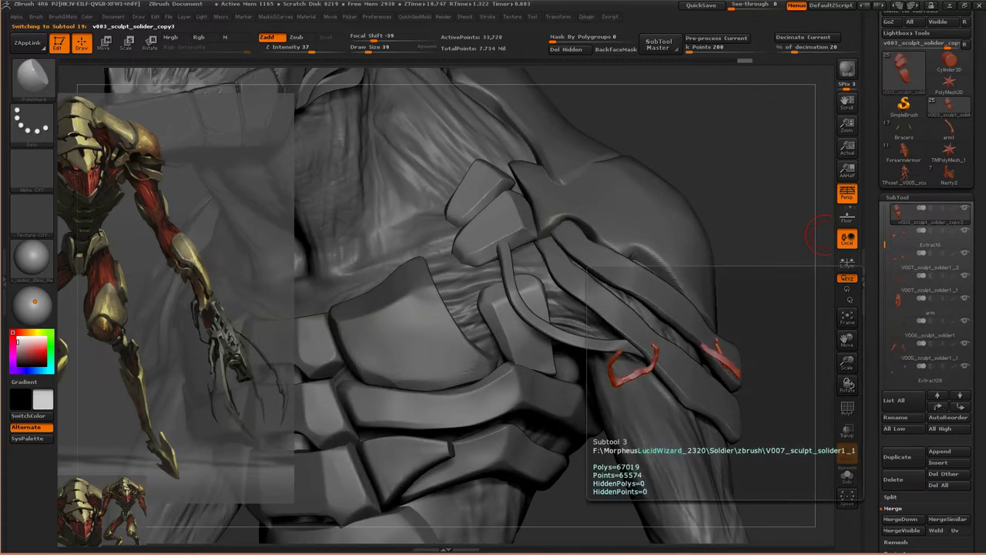
click(900, 518)
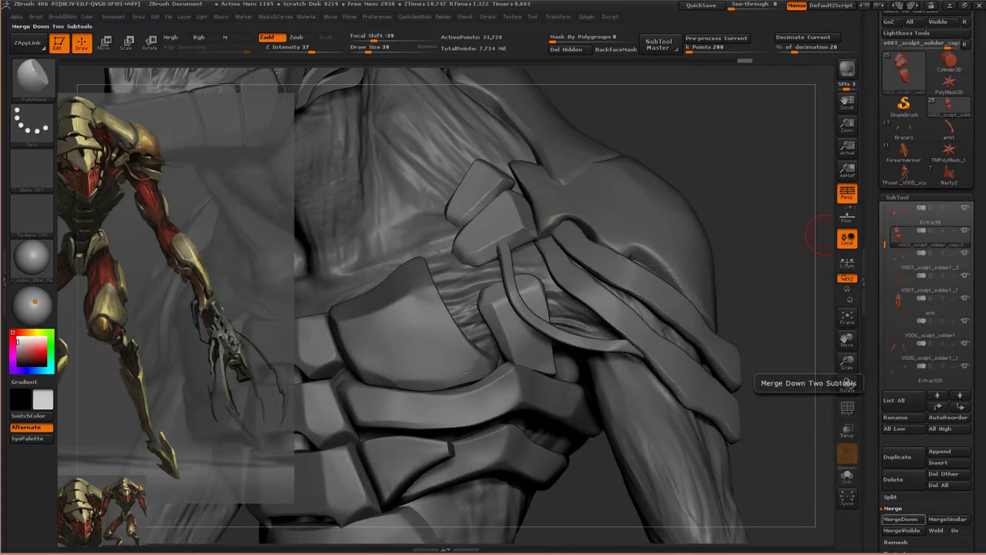
click(899, 519)
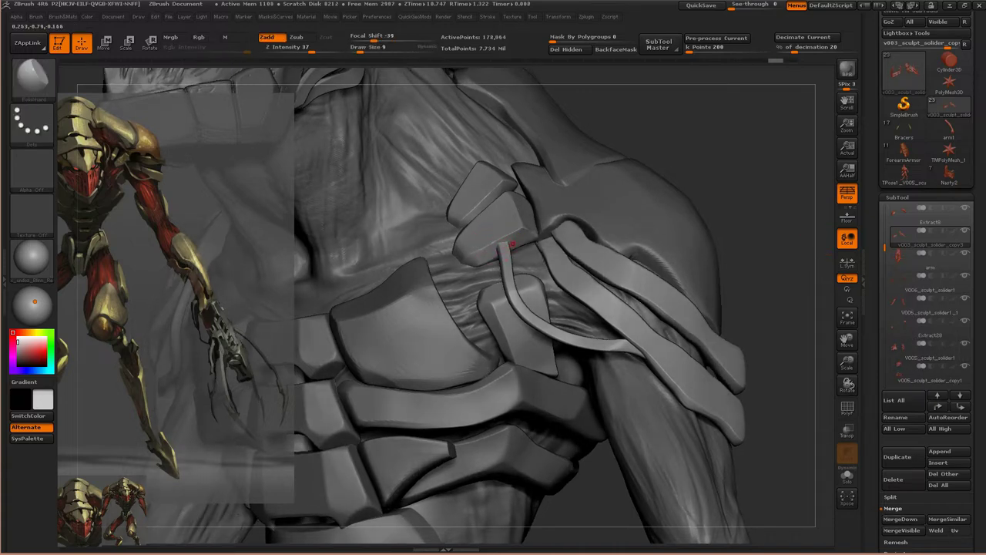
- Smooth the shoulder armor with polishing brushes at brush size 19
key(b)
key(c)
key(p)
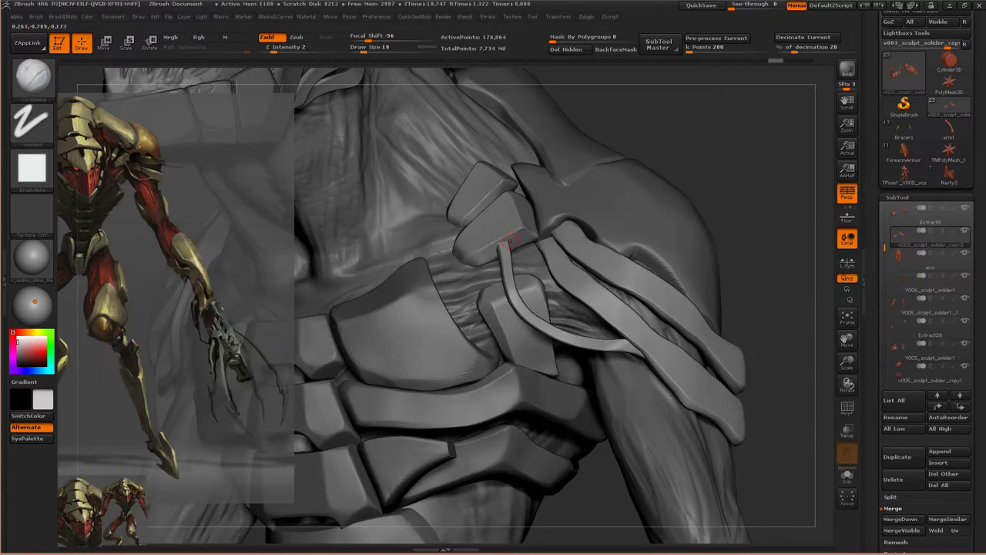
drag(482, 229, 505, 244)
key(b)
key(s)
key(t)
drag(496, 231, 508, 239)
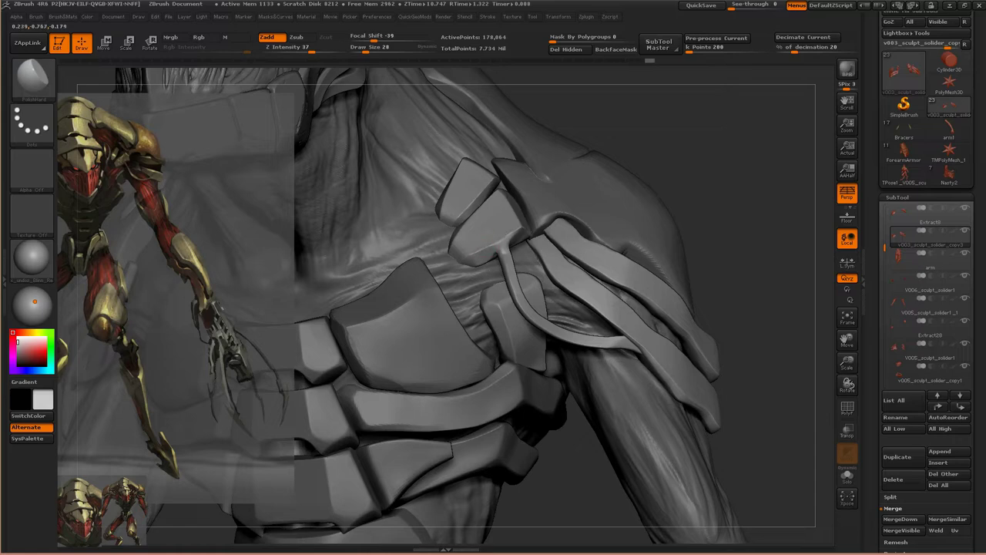
drag(505, 244, 518, 260)
key([)
- Polish the shoulder armor further with the ClayPolish and Polish brushes
key(b)
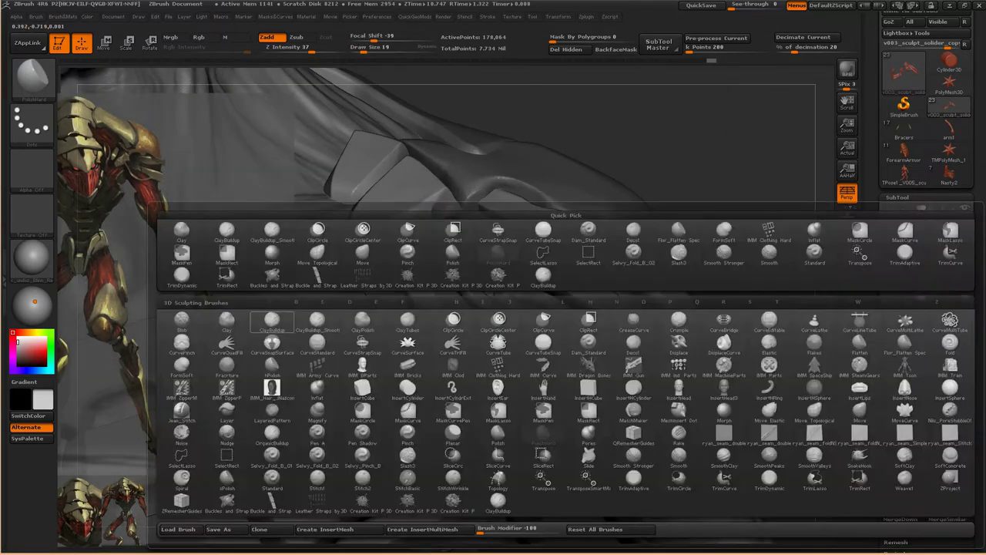
key(c)
key(p)
drag(620, 339, 639, 348)
key(b)
key(h)
key(p)
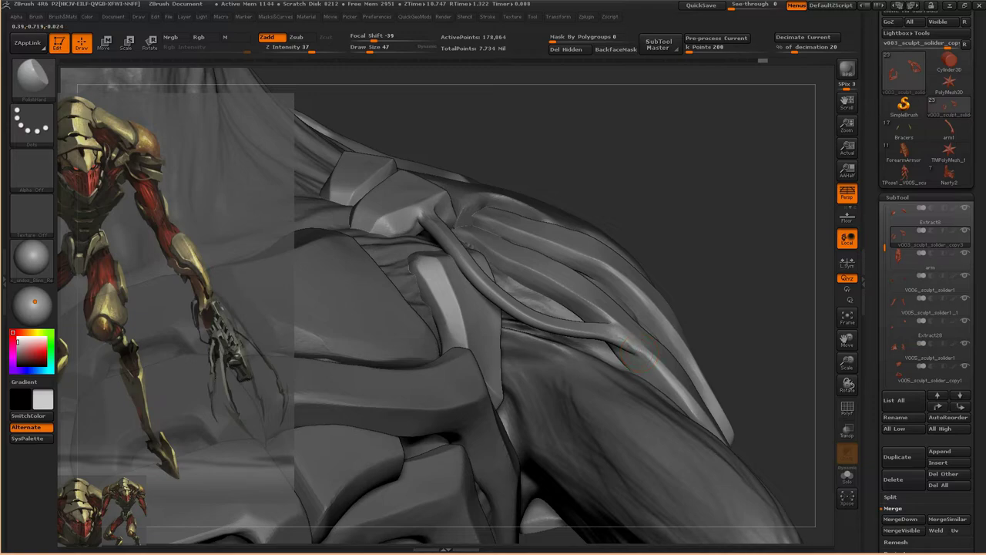
mouse_move(639, 351)
mouse_down()
mouse_move(683, 158)
mouse_move(643, 209)
mouse_move(639, 308)
mouse_up()
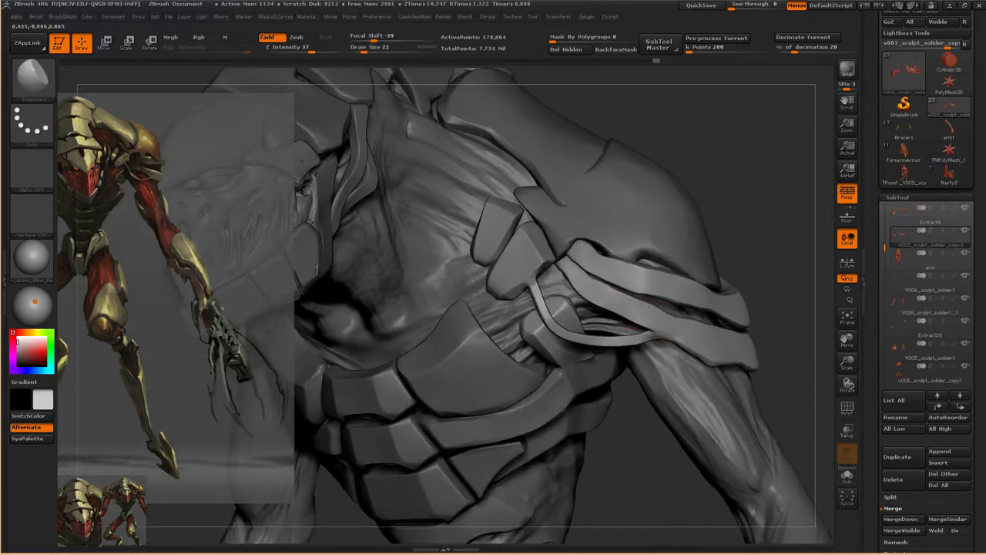
key(f)
- Mirror and weld the shoulder armor onto the other side using QuickGeoMods
key(shift+q)
click(742, 403)
mouse_move(732, 385)
mouse_down()
mouse_move(678, 231)
mouse_move(645, 187)
mouse_move(585, 240)
mouse_move(477, 276)
mouse_up()
key(b)
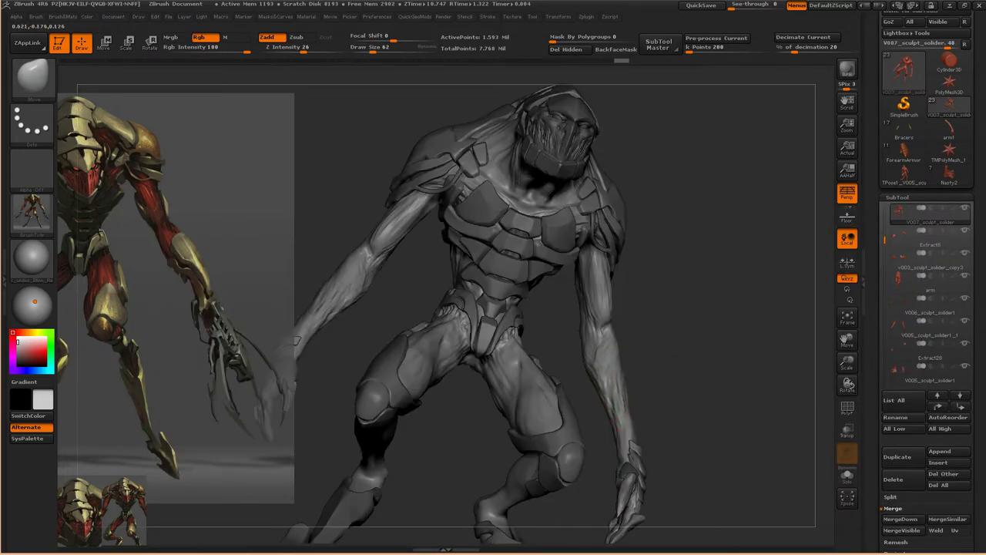
- Save the file, set brush size to 20, and select the Move brush
key(ctrl+s)
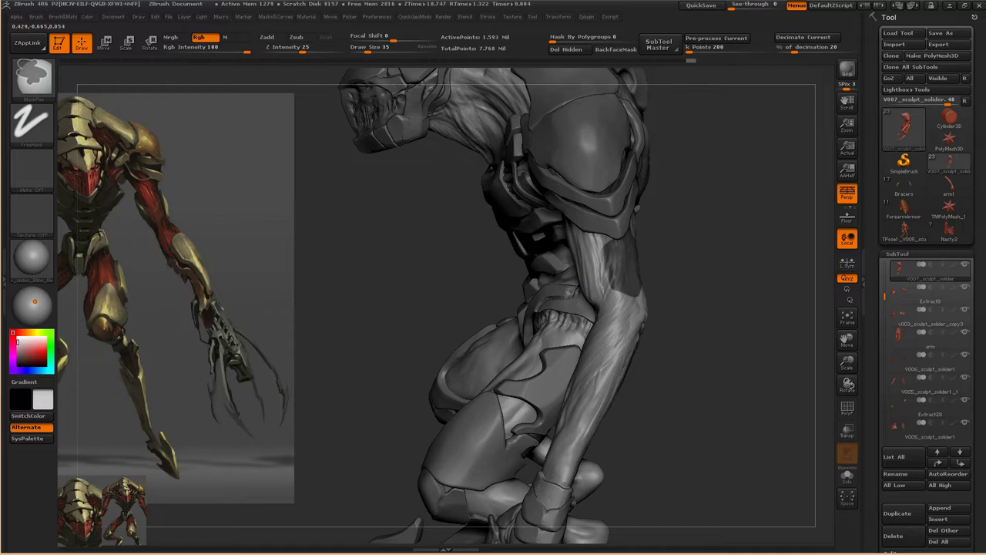
key(s)
drag(625, 301, 622, 297)
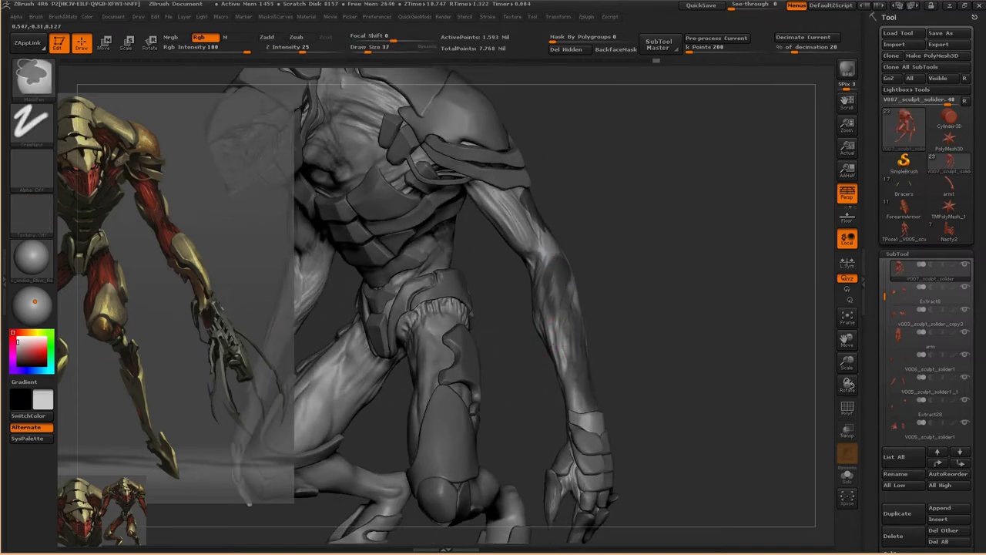
drag(524, 277, 548, 278)
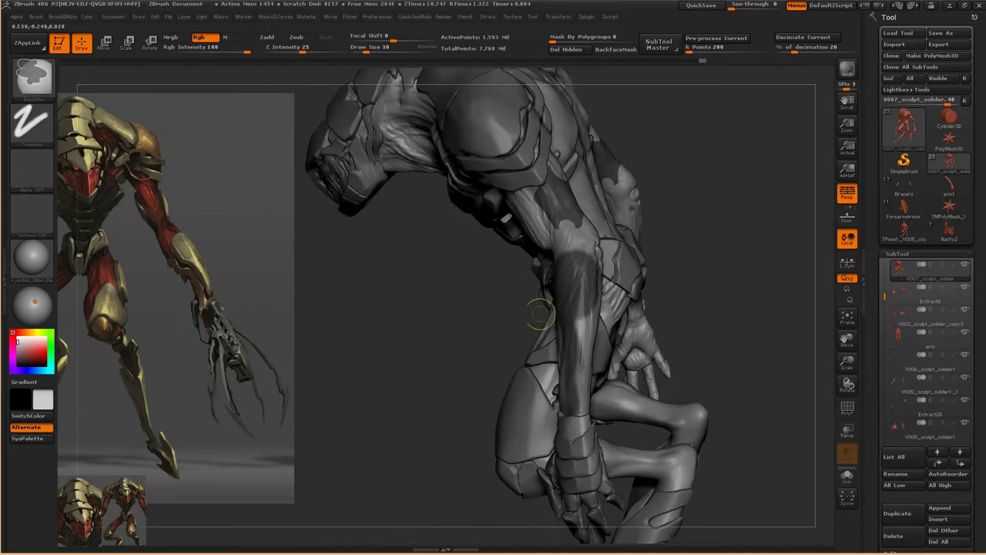
drag(431, 324, 607, 263)
drag(462, 308, 539, 308)
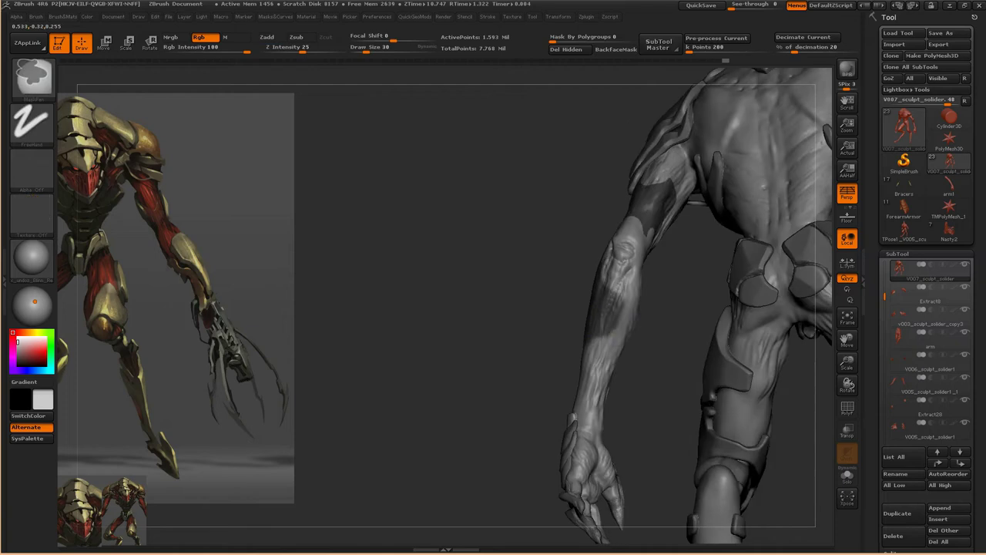
drag(605, 377, 477, 293)
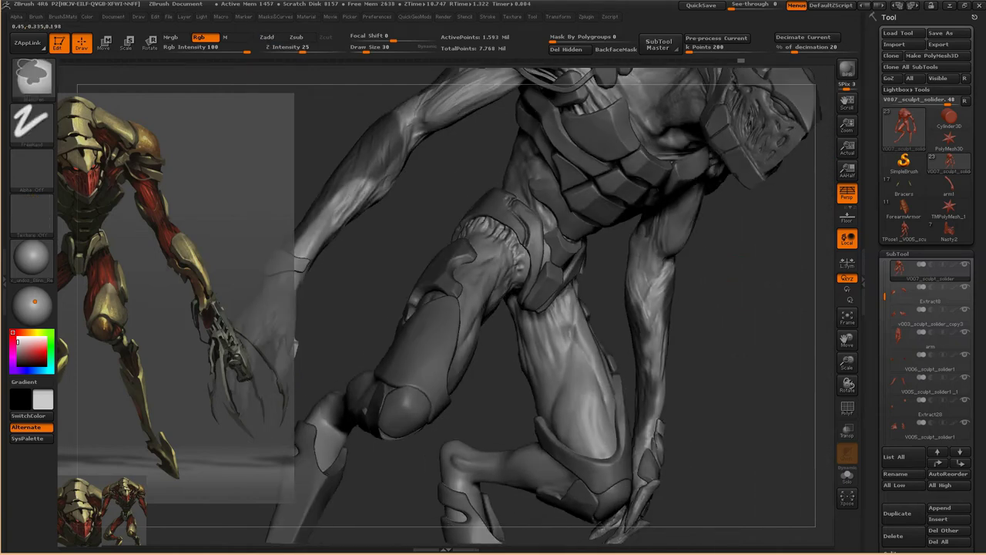
key(b)
key(m)
key(v)
- Duplicate the V007_sculpt_solider body subtool and move the copy down one place
mouse_move(651, 354)
mouse_down()
mouse_move(665, 351)
mouse_move(724, 246)
mouse_move(678, 231)
mouse_move(651, 362)
mouse_up()
drag(650, 272, 629, 274)
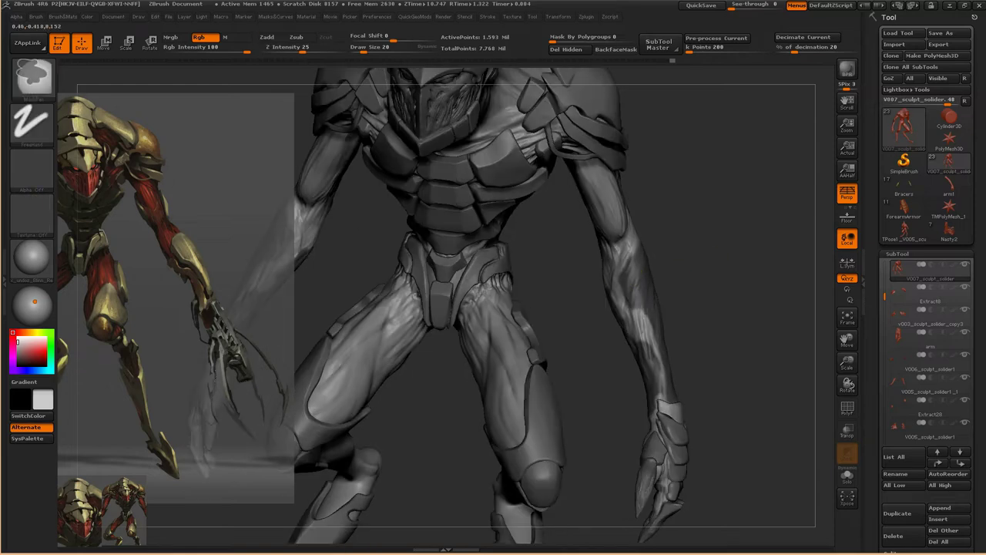
mouse_move(628, 312)
mouse_down()
mouse_move(630, 322)
mouse_move(667, 286)
mouse_move(694, 293)
mouse_move(663, 316)
mouse_move(614, 196)
mouse_move(749, 263)
mouse_move(488, 379)
mouse_move(631, 323)
mouse_up()
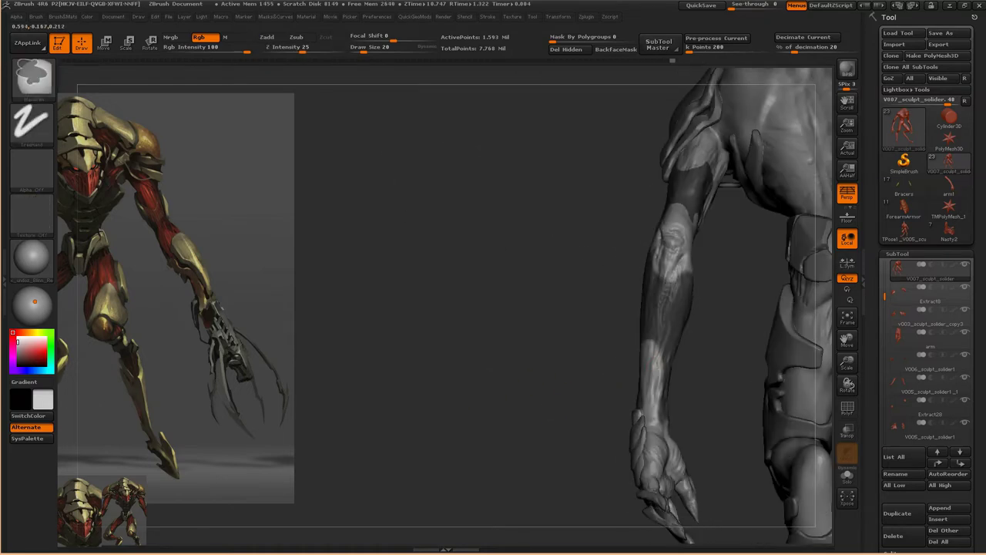
drag(633, 387, 644, 352)
drag(694, 314, 797, 266)
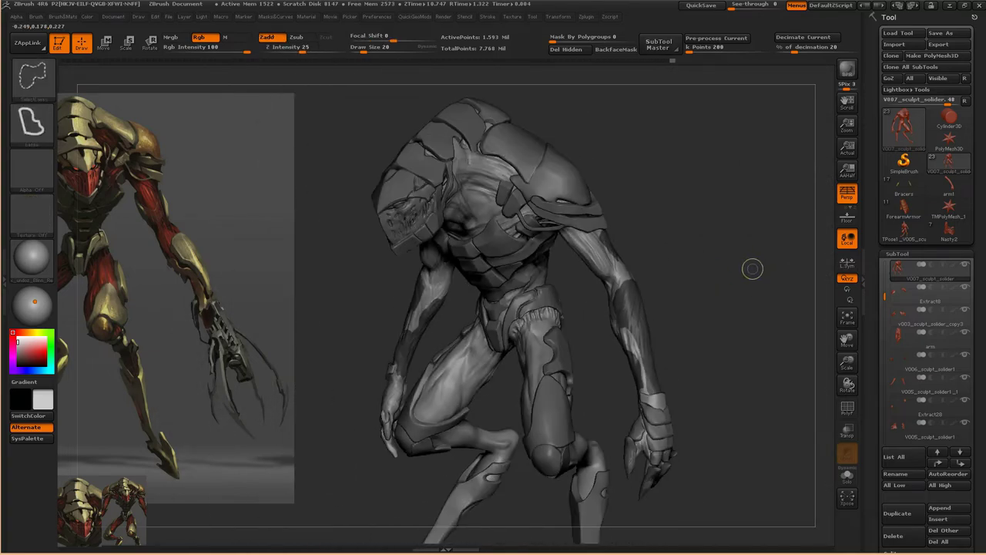
key(ctrl+shift+d)
click(960, 462)
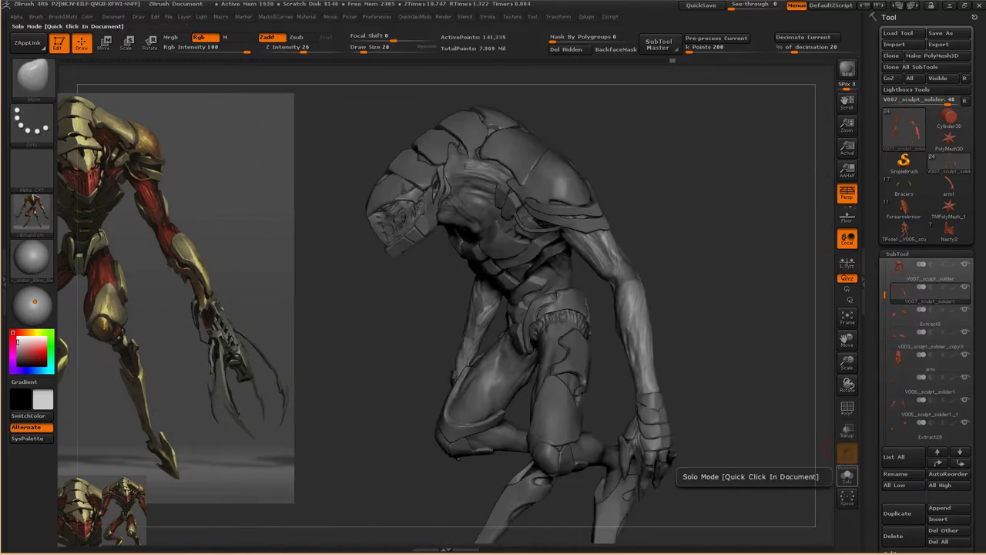
- Solo the duplicate and lasso-isolate the forearm armor, hiding stray rim and tip bits
click(848, 476)
drag(755, 432, 724, 400)
mouse_move(616, 206)
ctrl+shift+mouse_down()
mouse_move(670, 212)
mouse_move(721, 354)
mouse_move(616, 255)
ctrl+shift+mouse_up()
mouse_move(670, 400)
alt+mouse_down()
mouse_move(713, 295)
mouse_move(717, 339)
alt+mouse_up()
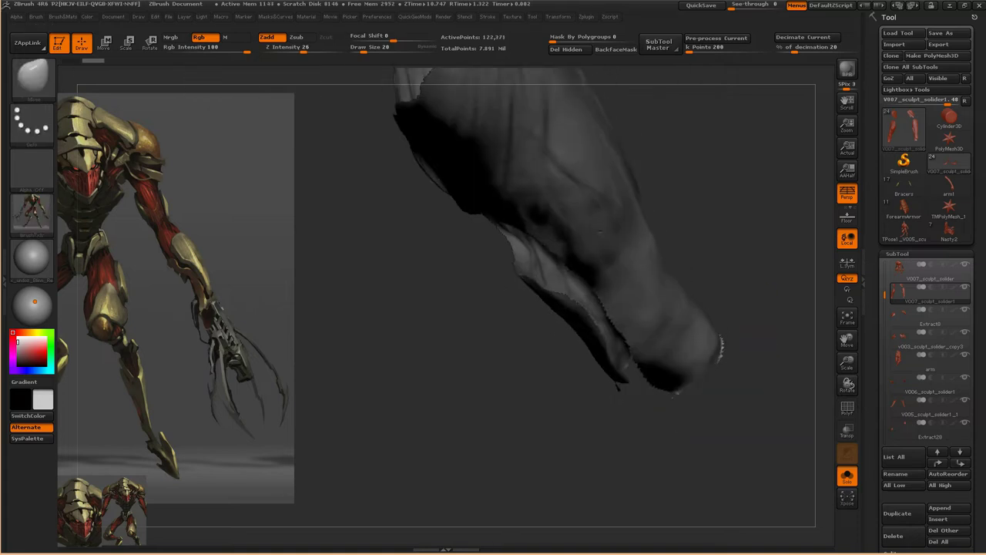
ctrl+shift+drag(720, 304, 722, 328)
mouse_move(663, 389)
ctrl+alt+shift+mouse_down()
mouse_move(763, 408)
mouse_move(721, 324)
mouse_move(715, 280)
mouse_move(678, 262)
ctrl+alt+shift+mouse_up()
ctrl+shift+click(678, 261)
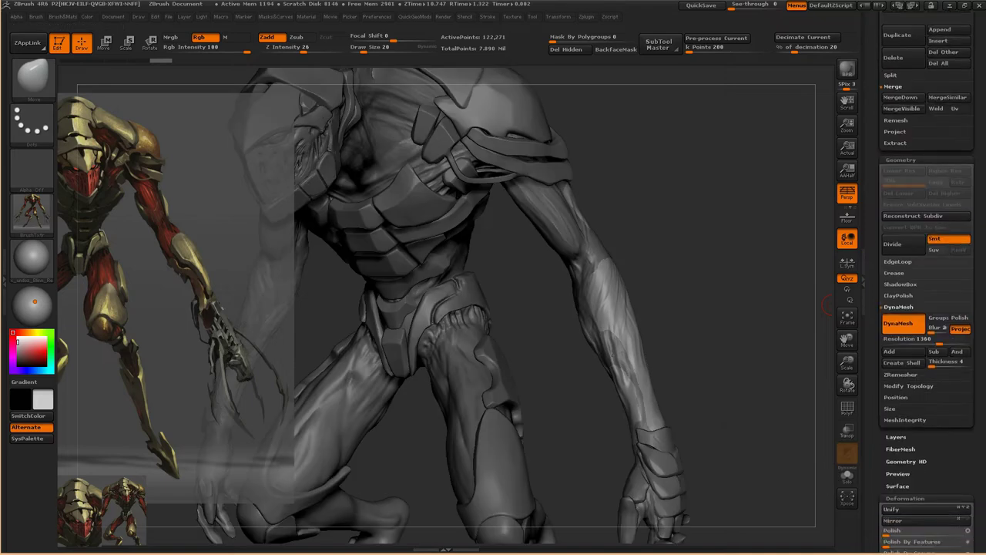
- Apply EdgeLoop Panel Loops to thicken the forearm armor panels
click(897, 261)
click(901, 357)
drag(847, 385, 786, 393)
scroll(921, 266, down, 10)
scroll(924, 308, down, 10)
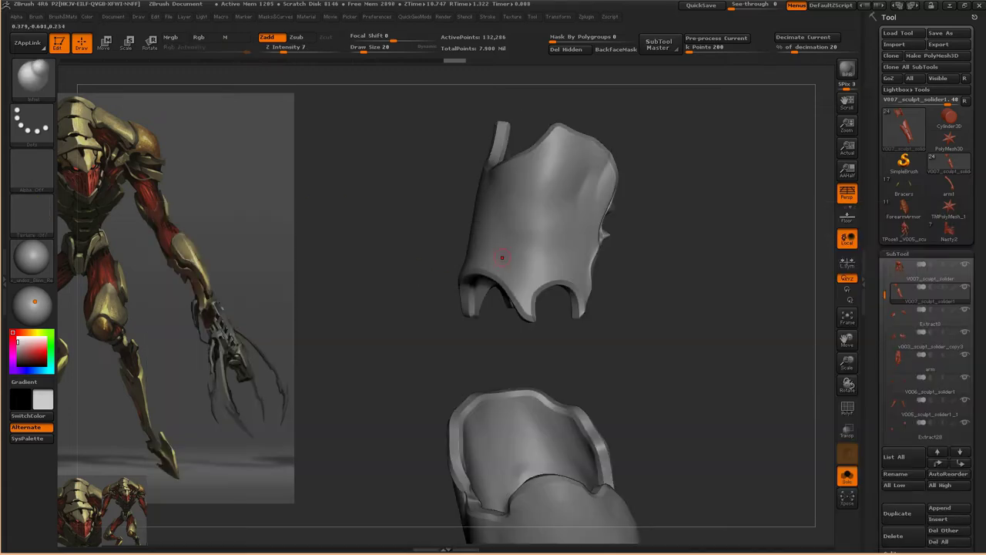
mouse_move(501, 257)
mouse_down()
mouse_move(603, 245)
mouse_move(567, 235)
mouse_move(484, 291)
mouse_up()
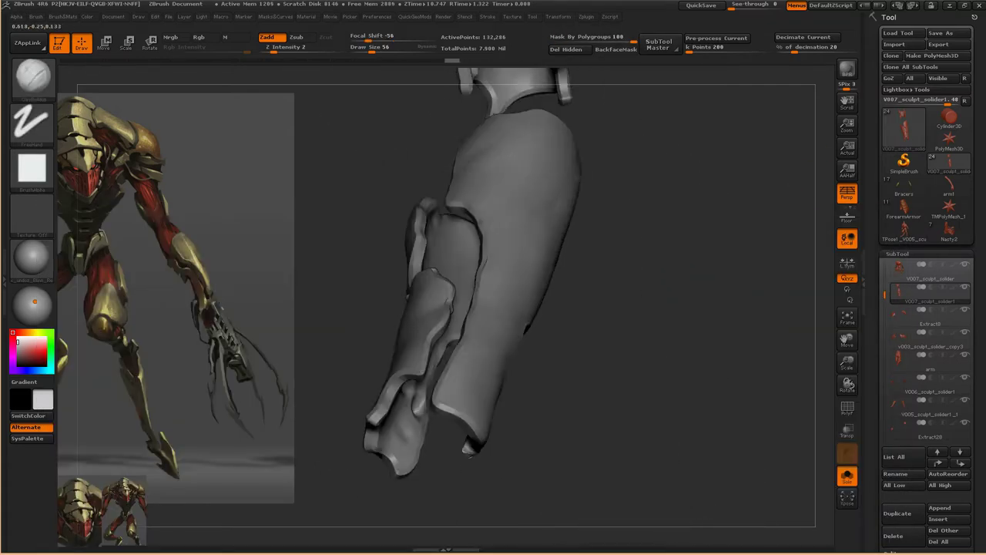
mouse_move(429, 388)
mouse_down()
mouse_move(427, 282)
mouse_move(550, 149)
mouse_move(609, 231)
mouse_move(575, 315)
mouse_up()
- Select the Polish and Move brushes and open the DynaMesh options for the forearm armor
key(b)
key(p)
key(h)
mouse_move(678, 265)
mouse_down()
mouse_move(732, 271)
mouse_move(500, 277)
mouse_move(586, 274)
mouse_up()
key(b)
key(m)
key(v)
scroll(925, 346, down, 5)
click(896, 396)
drag(716, 278, 666, 248)
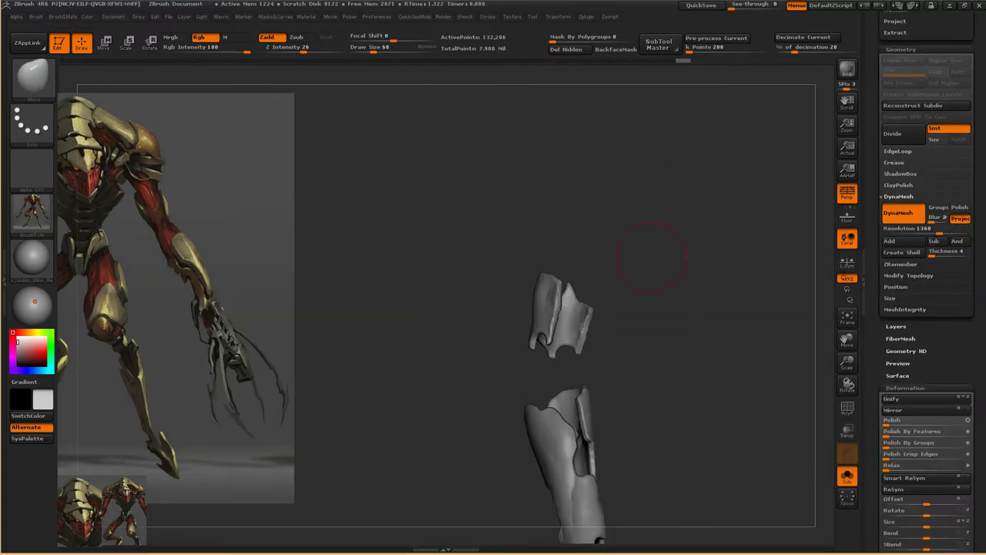
- Switch to the Polish brush and adjust brush size while turning both forearm armor pieces
mouse_move(699, 278)
mouse_down()
mouse_move(634, 286)
mouse_move(651, 320)
mouse_move(606, 331)
mouse_move(660, 286)
mouse_move(739, 296)
mouse_move(654, 323)
mouse_up()
key(b)
key(p)
key(o)
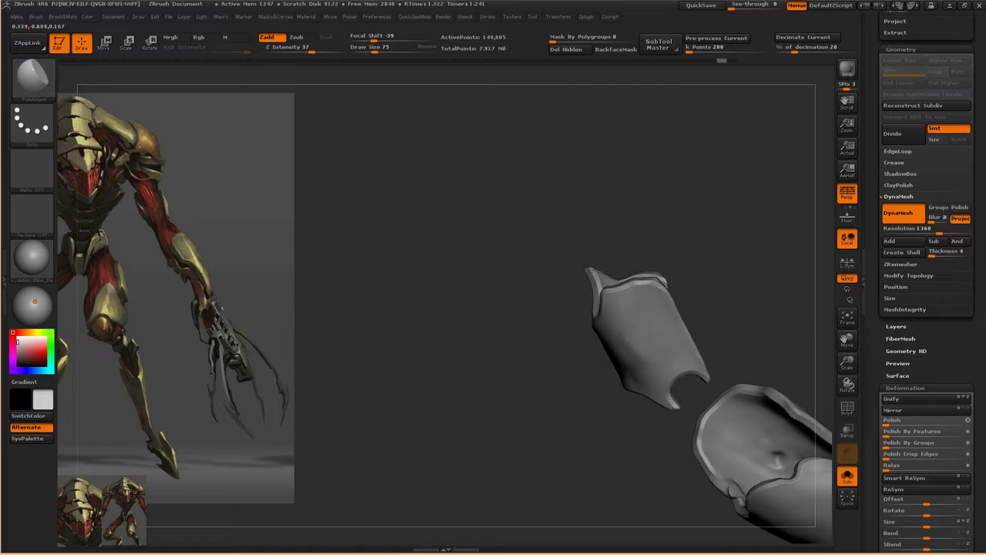
mouse_move(649, 367)
mouse_down()
mouse_move(613, 362)
mouse_move(612, 376)
mouse_up()
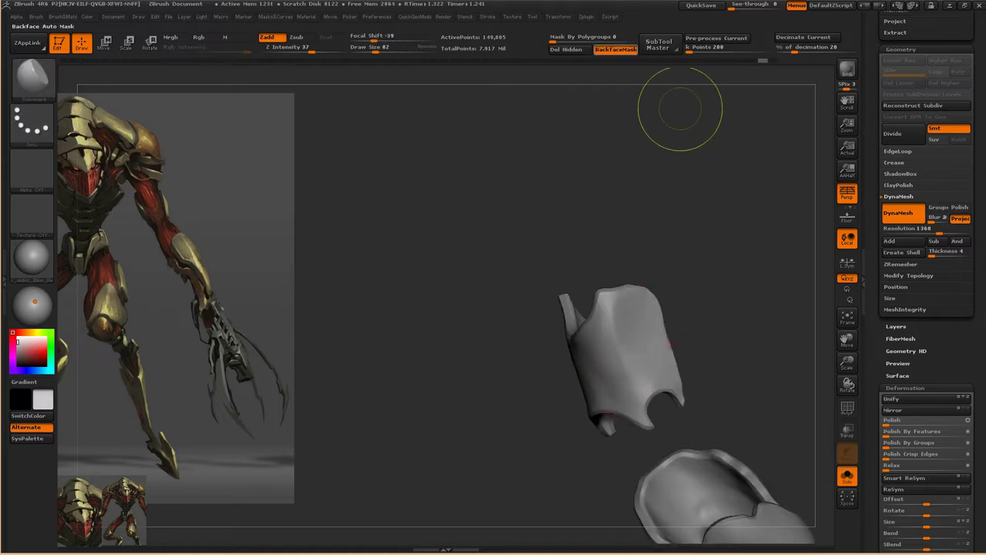
mouse_move(621, 388)
mouse_down()
mouse_move(594, 341)
mouse_move(597, 317)
mouse_move(593, 338)
mouse_move(539, 331)
mouse_move(452, 349)
mouse_up()
key(s)
- Trim the forearm armor with the TrimDynamic brush, then return to a polishing brush
key(b)
key(t)
key(d)
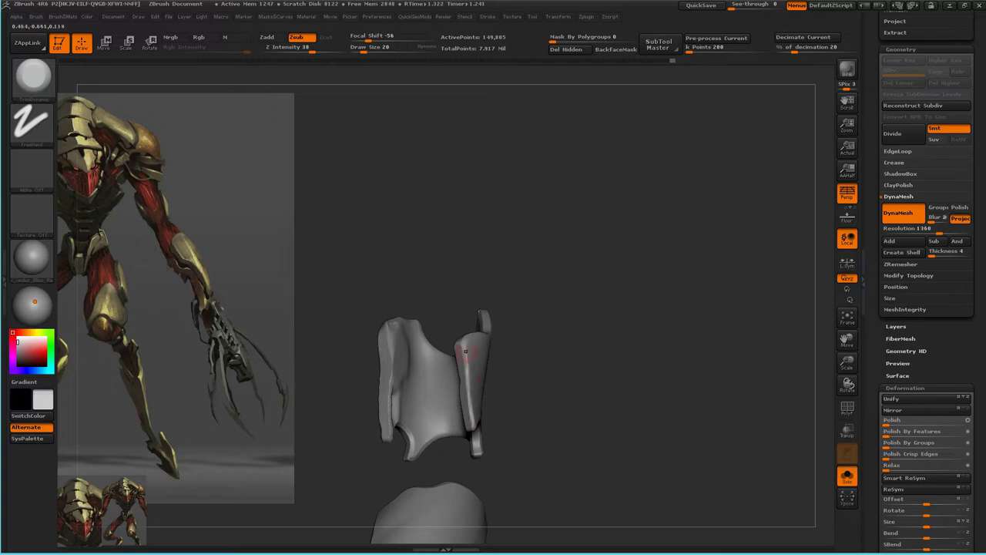
key(b)
key(t)
key(d)
drag(474, 371, 540, 362)
mouse_move(474, 393)
mouse_down()
mouse_move(482, 347)
mouse_move(539, 398)
mouse_up()
key(b)
key(h)
key(p)
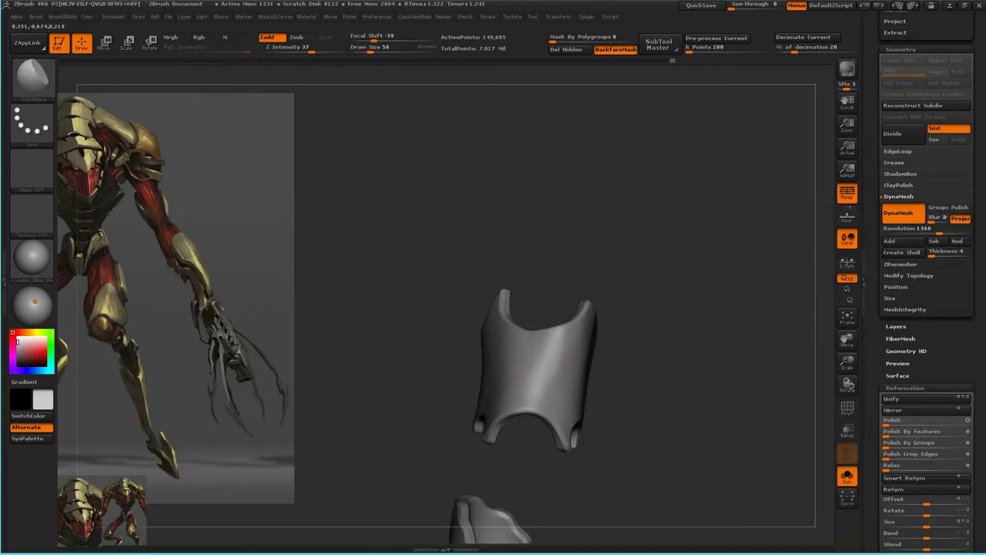
- Set the brush size to 150 and briefly check the forearm piece's polygroup wireframe
mouse_move(554, 358)
mouse_down()
mouse_move(550, 412)
mouse_move(508, 400)
mouse_up()
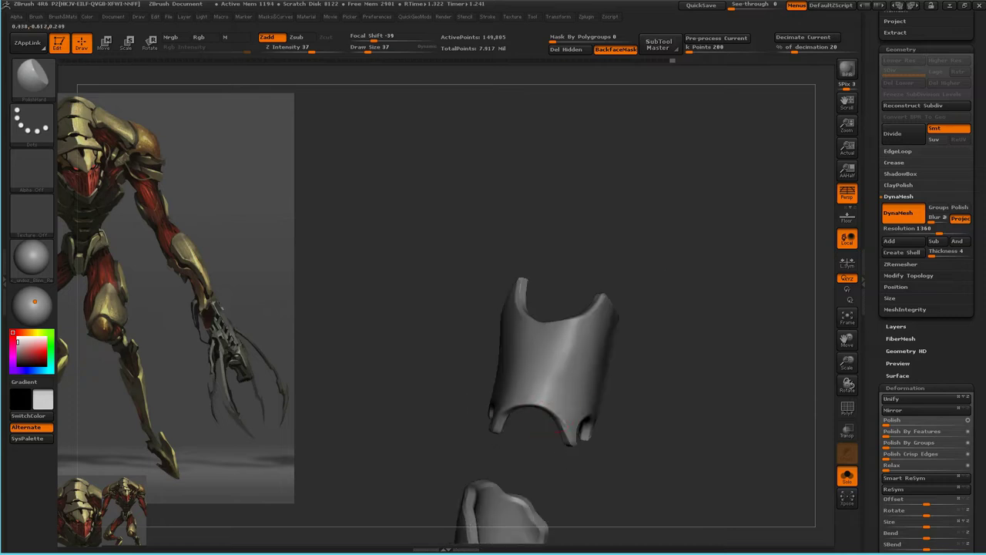
drag(557, 431, 815, 219)
drag(593, 262, 590, 259)
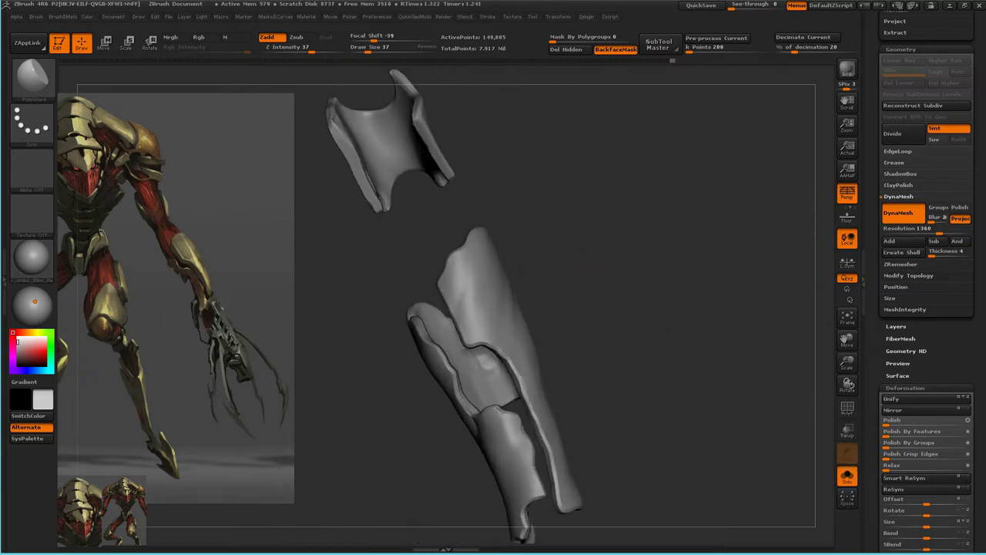
drag(464, 293, 515, 274)
key(s)
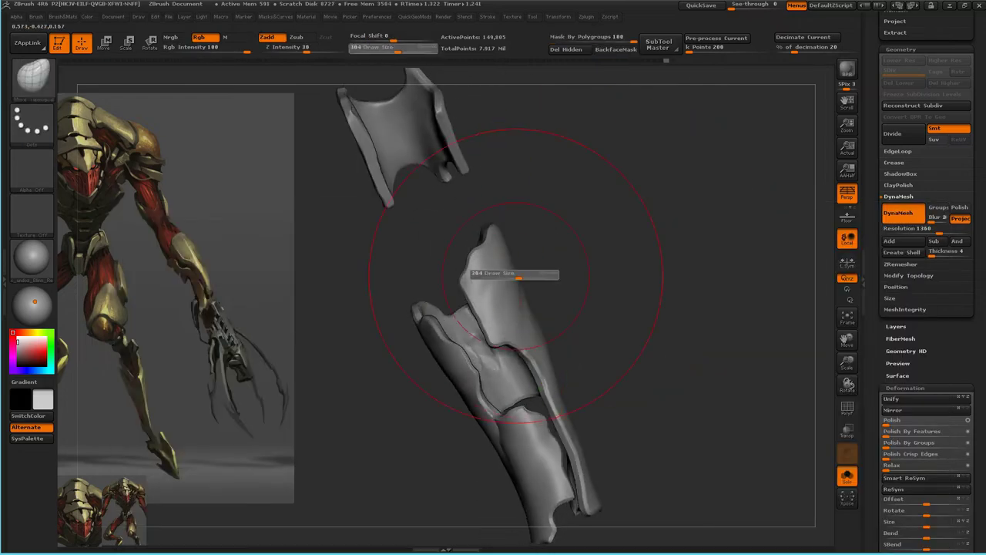
drag(568, 316, 584, 385)
mouse_move(580, 450)
mouse_down()
mouse_move(638, 231)
mouse_move(713, 266)
mouse_move(593, 406)
mouse_move(477, 293)
mouse_move(639, 227)
mouse_move(550, 291)
mouse_up()
key(s)
key(shift+f)
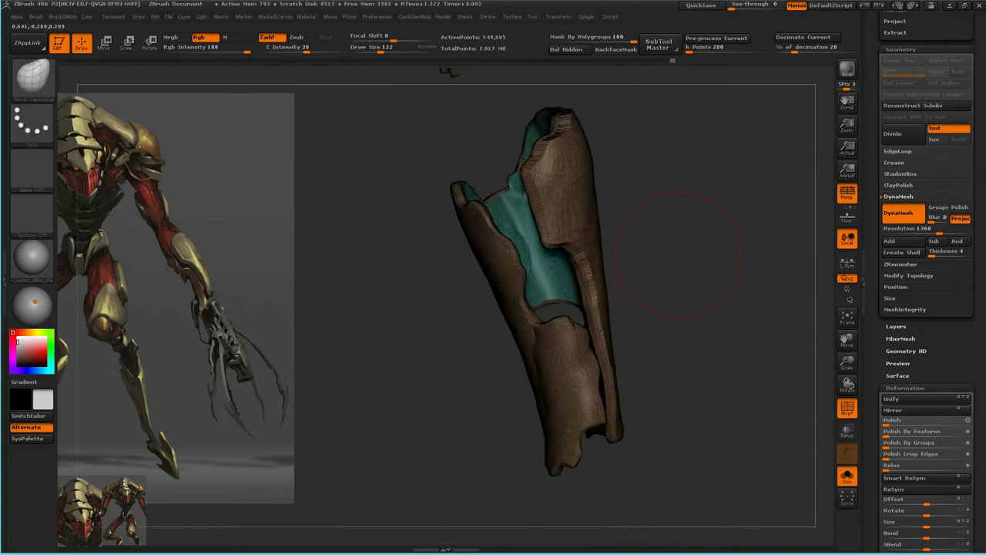
key(shift+f)
drag(693, 323, 678, 292)
- Switch to a new brush and work over the armor's inner cavity and upper edge
key(b)
key(c)
key(b)
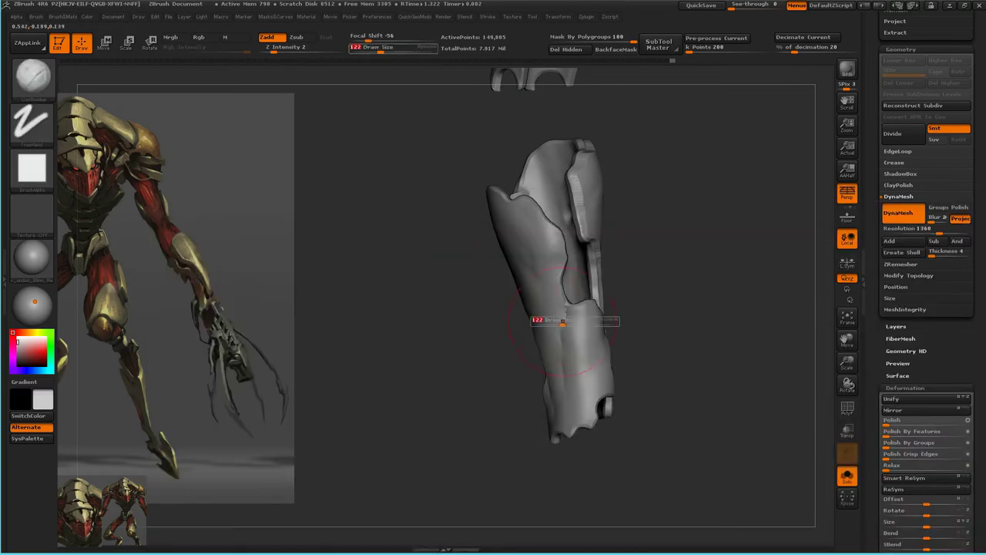
mouse_move(693, 309)
mouse_down()
mouse_move(663, 304)
mouse_move(574, 243)
mouse_move(508, 270)
mouse_move(579, 308)
mouse_move(526, 270)
mouse_move(574, 316)
mouse_up()
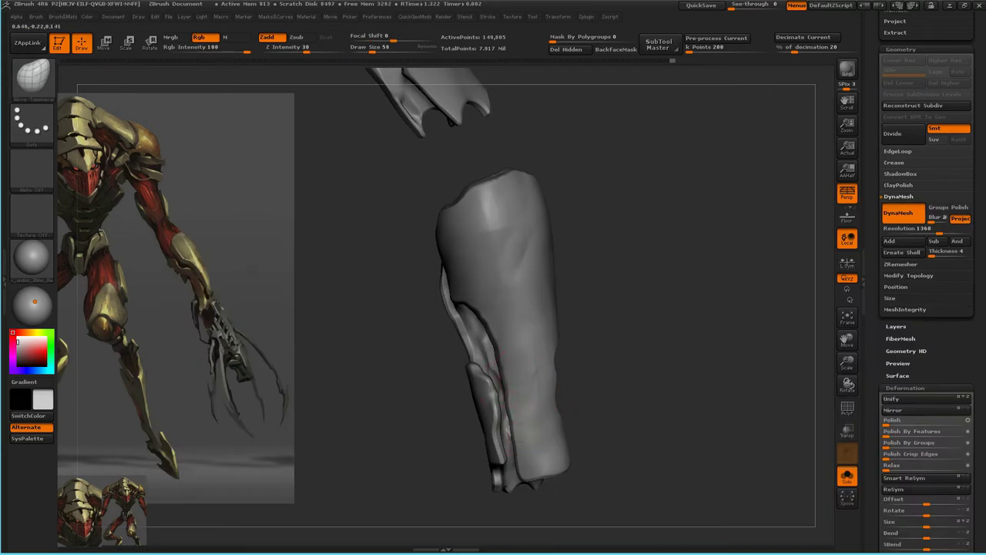
drag(495, 420, 565, 428)
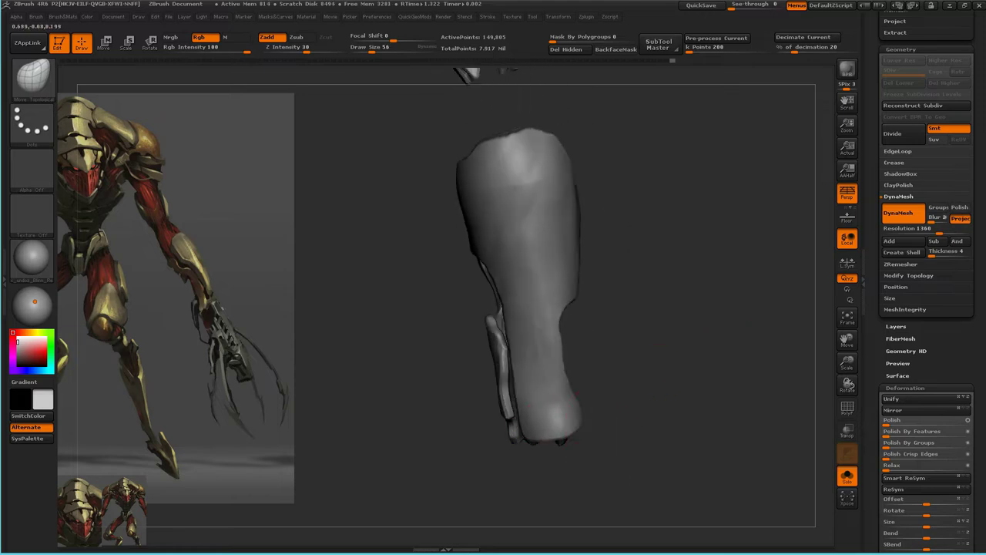
mouse_move(574, 356)
mouse_down()
mouse_move(590, 418)
mouse_move(611, 383)
mouse_move(655, 376)
mouse_up()
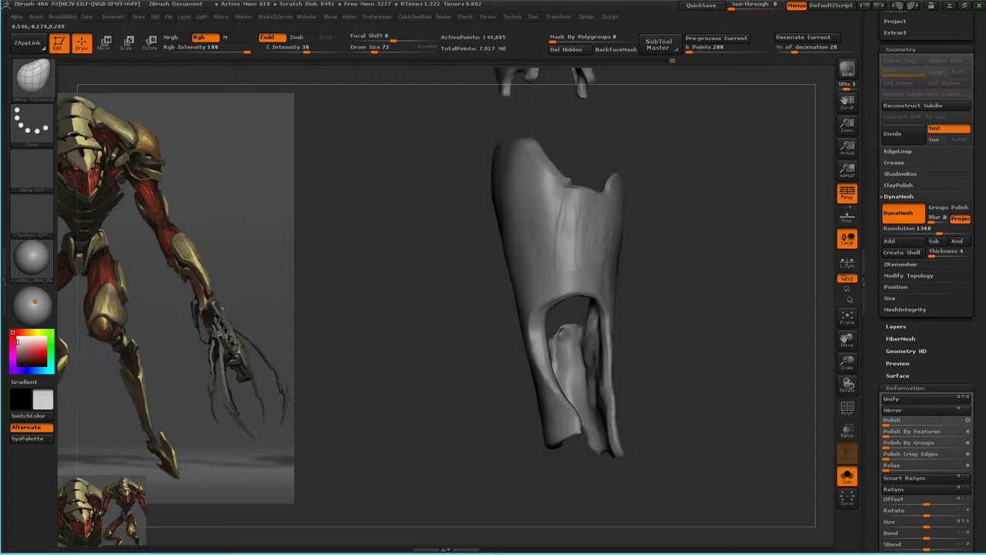
- Carve with a Zsub brush, undo the vertical groove, and pick the SelectLasso hide brush
key(b)
key(d)
key(s)
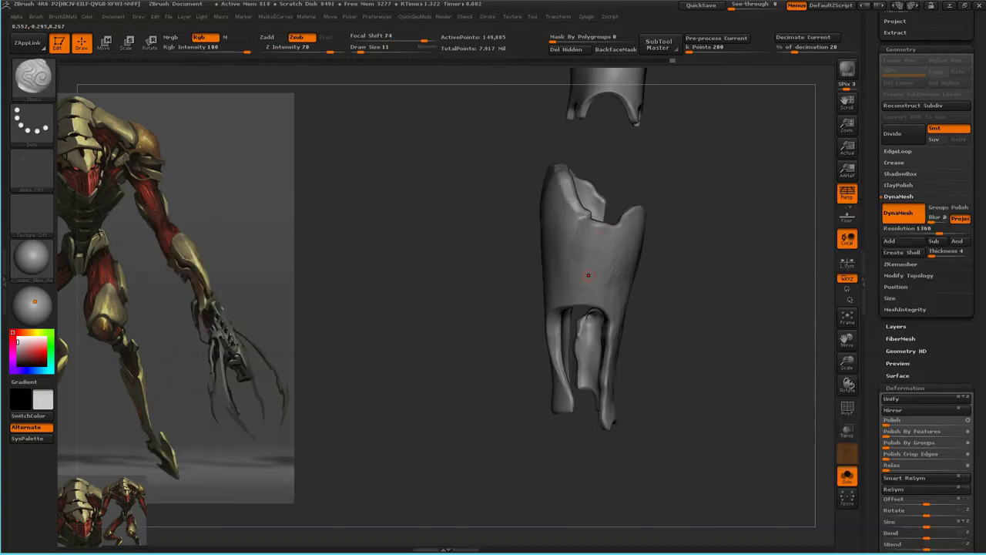
key(space)
key(ctrl+z)
drag(593, 275, 617, 231)
mouse_move(603, 285)
mouse_down()
mouse_move(685, 235)
mouse_move(506, 259)
mouse_move(507, 279)
mouse_move(578, 289)
mouse_move(654, 217)
mouse_move(635, 170)
mouse_move(637, 146)
mouse_move(632, 255)
mouse_up()
key(b)
key(c)
key(b)
- Lasso-hide portions of the forearm armor mesh until only the blade remains
ctrl+shift+click(694, 324)
mouse_move(693, 324)
mouse_down()
mouse_move(590, 207)
mouse_move(532, 444)
mouse_move(539, 440)
mouse_up()
drag(678, 355, 647, 246)
ctrl+shift+drag(616, 226, 539, 401)
ctrl+shift+drag(585, 238, 522, 308)
drag(655, 347, 577, 193)
ctrl+shift+drag(391, 223, 391, 223)
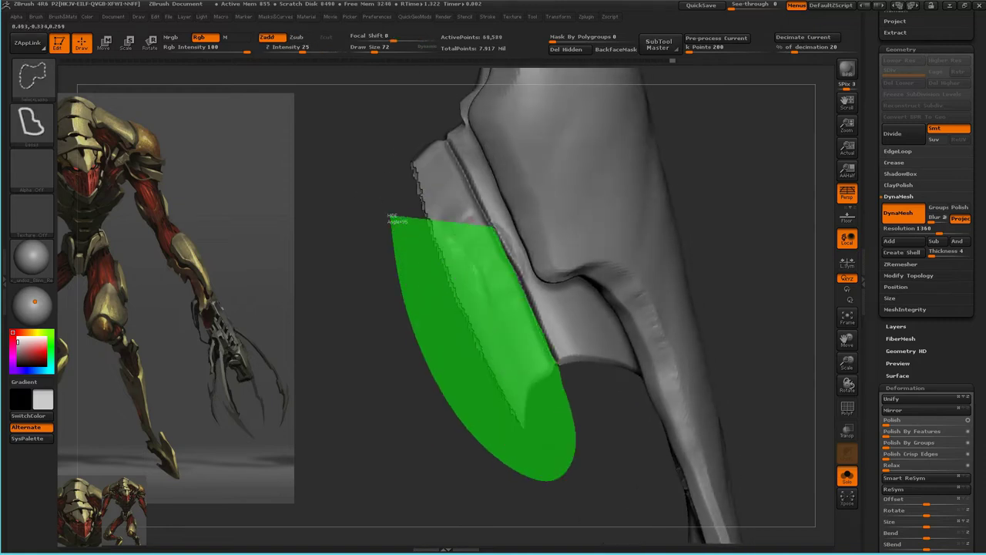
ctrl+shift+drag(435, 125, 431, 131)
drag(671, 292, 616, 269)
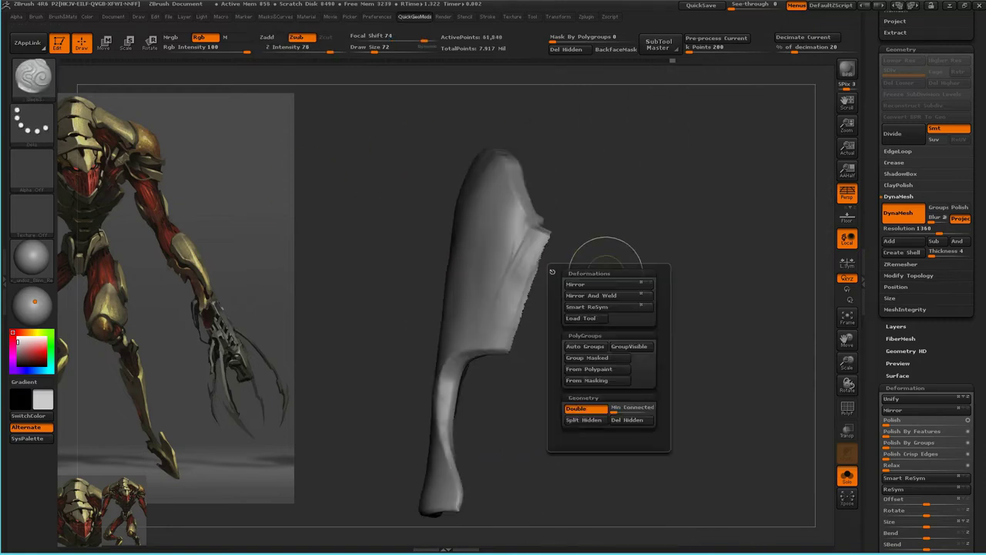
scroll(925, 231, up, 5)
- Turn Solo off, select the other forearm armor subtool, then solo and frame it
click(846, 476)
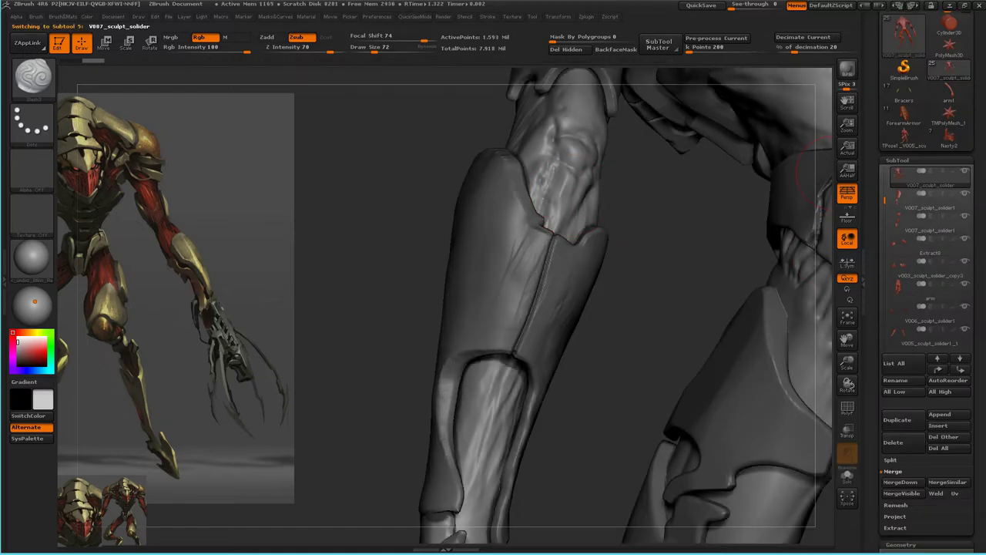
click(930, 222)
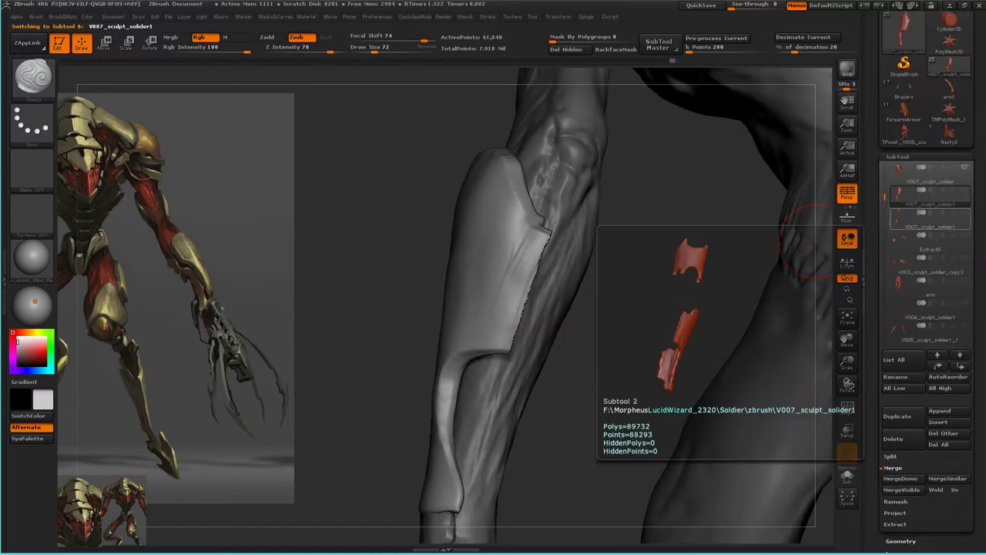
drag(670, 268, 554, 316)
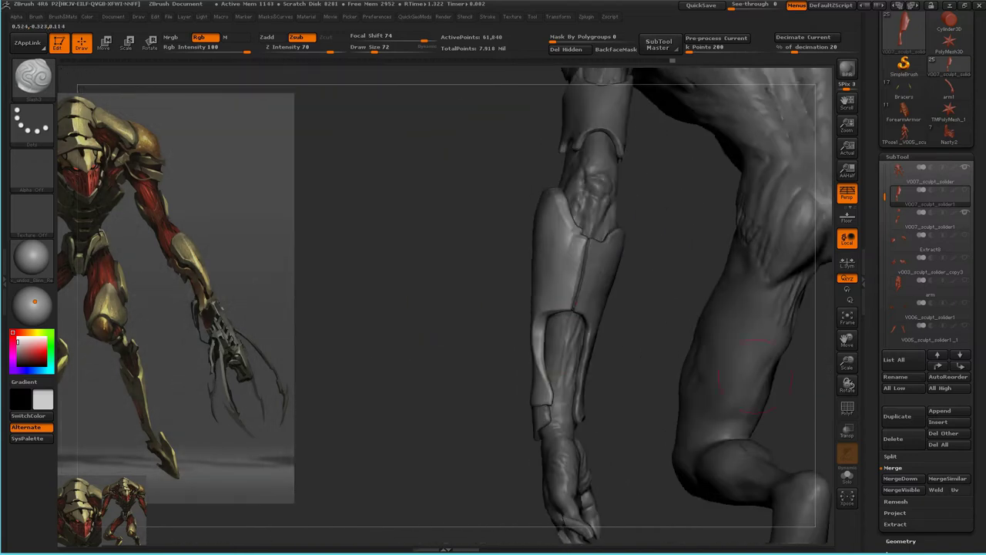
click(846, 475)
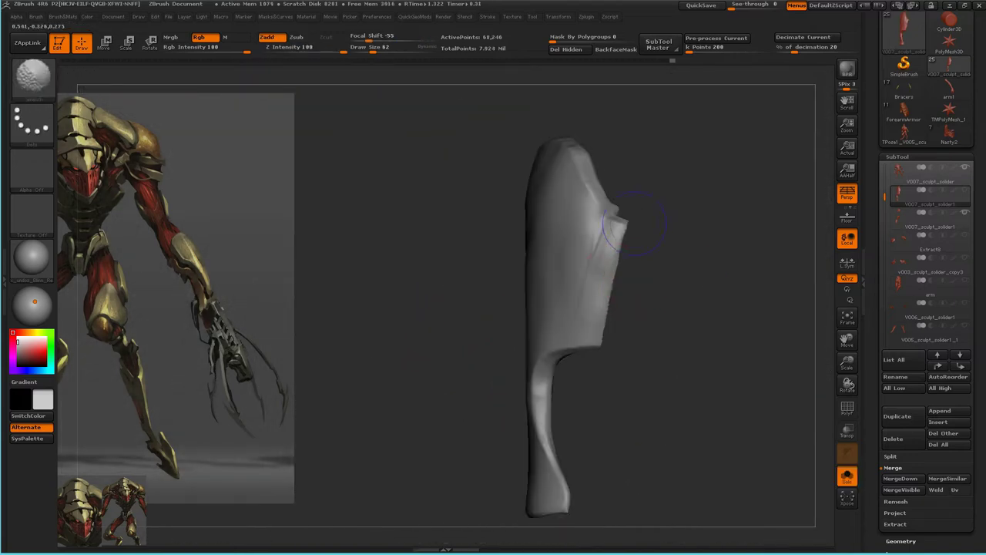
drag(429, 331, 606, 325)
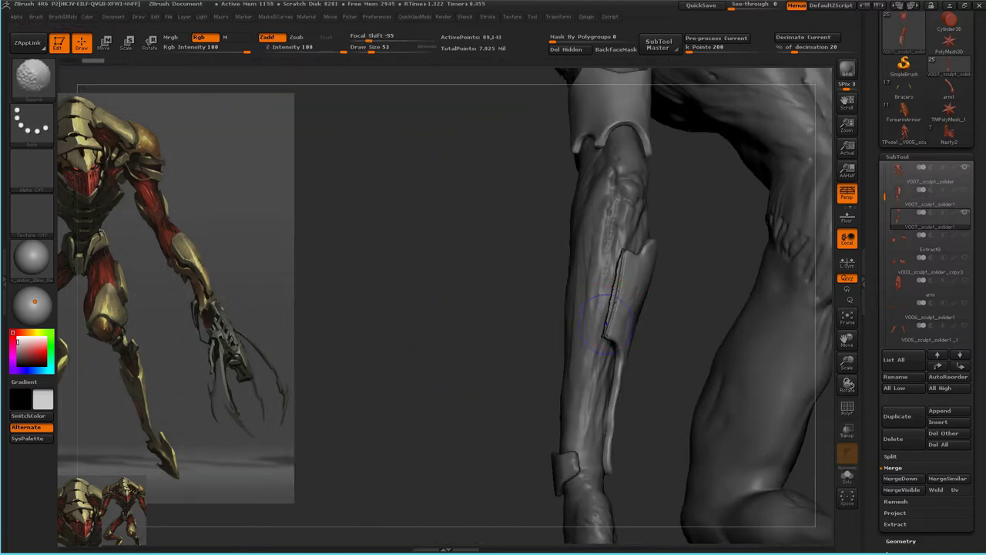
mouse_move(595, 286)
mouse_down()
mouse_move(493, 331)
mouse_move(616, 293)
mouse_move(555, 285)
mouse_move(627, 239)
mouse_up()
- Carve the armor plate with ZSub and TrimDynamic brushes, then view the full model
key(b)
key(d)
key(s)
key(b)
key(t)
key(d)
mouse_move(617, 328)
mouse_down()
mouse_move(660, 242)
mouse_move(616, 316)
mouse_move(514, 309)
mouse_move(554, 301)
mouse_up()
click(846, 476)
mouse_move(493, 324)
mouse_down()
mouse_move(470, 308)
mouse_move(481, 297)
mouse_move(577, 259)
mouse_up()
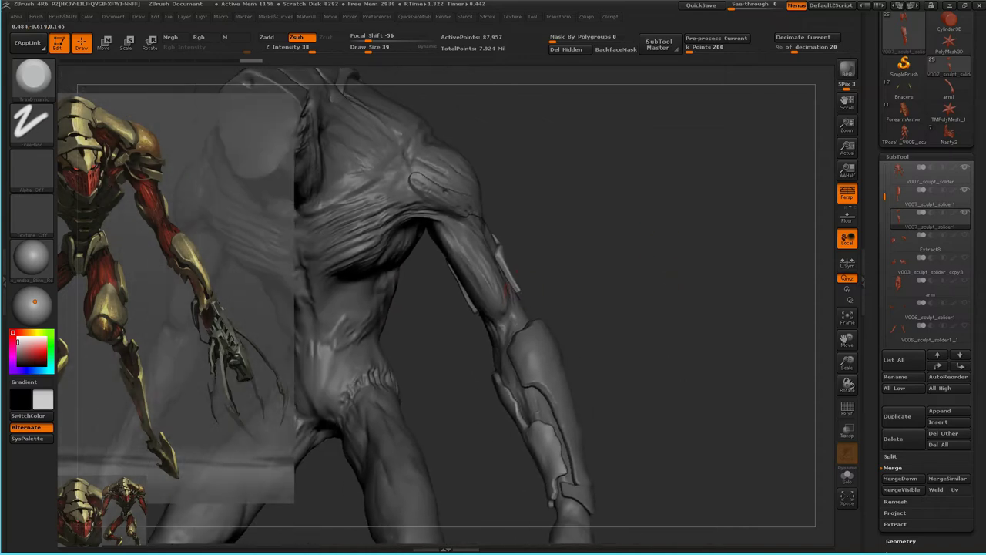
- Switch to the Move brush and rotate the figure to check back and front
key(b)
key(m)
key(v)
mouse_move(501, 254)
mouse_down()
mouse_move(708, 262)
mouse_move(518, 248)
mouse_move(570, 238)
mouse_move(529, 251)
mouse_move(678, 255)
mouse_move(732, 231)
mouse_move(660, 193)
mouse_move(579, 257)
mouse_move(552, 257)
mouse_move(572, 277)
mouse_up()
key(s)
- Try other sculpting brushes, adjust brush size, and inspect the armored arm from front and back
key(b)
key(s)
key(t)
key(b)
key(m)
key(t)
key(s)
mouse_move(631, 245)
mouse_down()
mouse_move(482, 241)
mouse_move(663, 250)
mouse_move(549, 262)
mouse_up()
mouse_move(670, 240)
mouse_down()
mouse_move(470, 270)
mouse_move(616, 216)
mouse_move(578, 247)
mouse_move(533, 256)
mouse_move(560, 254)
mouse_move(539, 271)
mouse_move(547, 248)
mouse_move(663, 224)
mouse_move(639, 215)
mouse_move(561, 271)
mouse_move(585, 266)
mouse_move(628, 297)
mouse_move(821, 308)
mouse_up()
key(s)
- Solo the armor subtool, inspect it from several angles, then return to the full figure
click(847, 475)
drag(500, 346, 571, 331)
drag(719, 229, 823, 379)
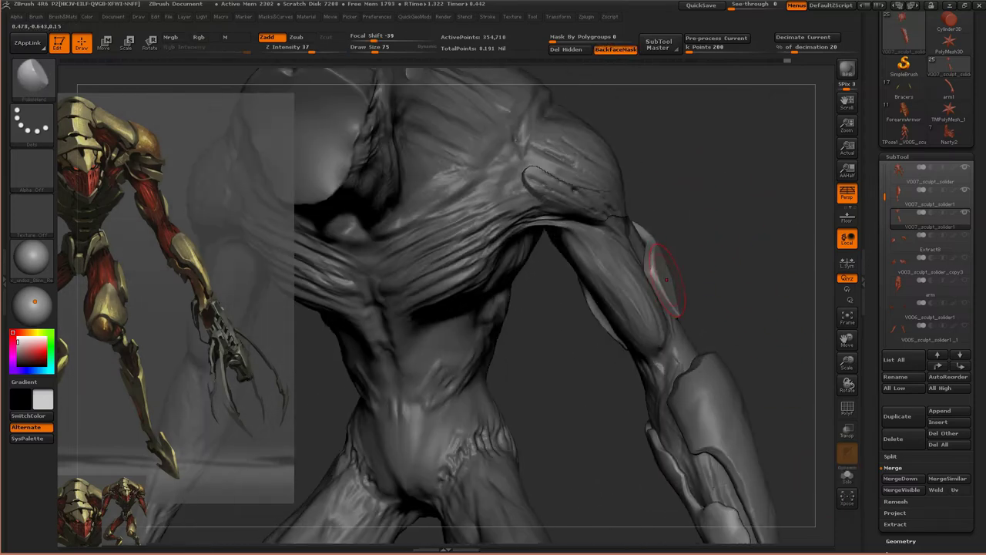
key(b)
key(m)
key(t)
drag(663, 273, 570, 291)
mouse_move(559, 328)
mouse_down()
mouse_move(638, 275)
mouse_move(639, 247)
mouse_move(649, 260)
mouse_move(581, 330)
mouse_move(609, 294)
mouse_move(586, 320)
mouse_move(579, 348)
mouse_move(609, 326)
mouse_up()
- Select the V007_sculpt_solider1 subtool and save the sculpt with Ctrl+S
alt+click(610, 292)
key(s)
mouse_move(545, 359)
mouse_down()
mouse_move(671, 352)
mouse_move(589, 363)
mouse_move(599, 363)
mouse_move(612, 255)
mouse_move(643, 277)
mouse_up()
mouse_move(624, 336)
mouse_down()
mouse_move(626, 274)
mouse_move(616, 273)
mouse_up()
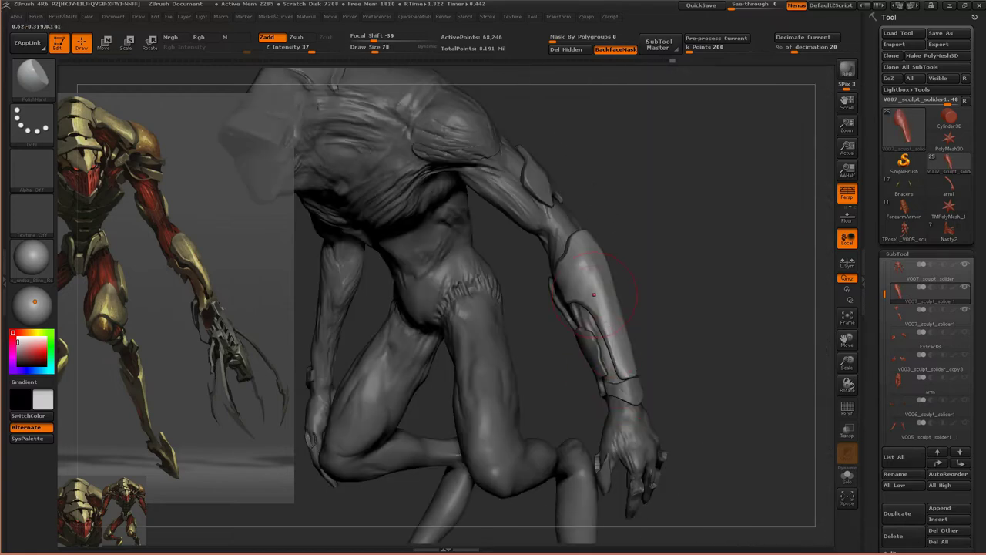
- Solo the small forearm armor piece and inspect it from several angles
mouse_move(585, 270)
mouse_down()
mouse_move(614, 300)
mouse_move(608, 256)
mouse_move(709, 238)
mouse_move(616, 274)
mouse_up()
click(846, 475)
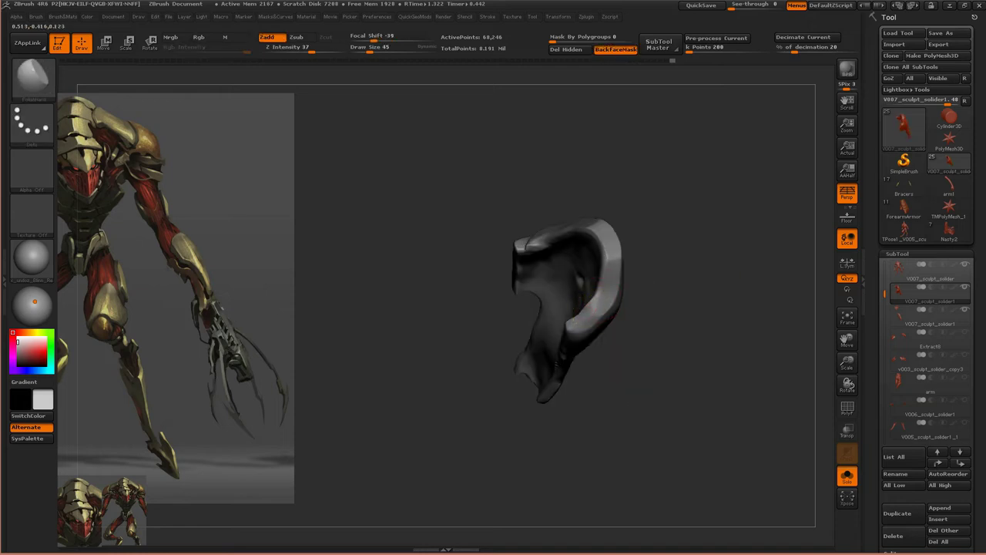
drag(432, 323, 462, 293)
drag(654, 281, 632, 329)
key(s)
mouse_move(478, 324)
mouse_down()
mouse_move(540, 308)
mouse_move(689, 333)
mouse_move(630, 362)
mouse_up()
mouse_move(592, 296)
mouse_down()
mouse_move(579, 305)
mouse_move(561, 278)
mouse_up()
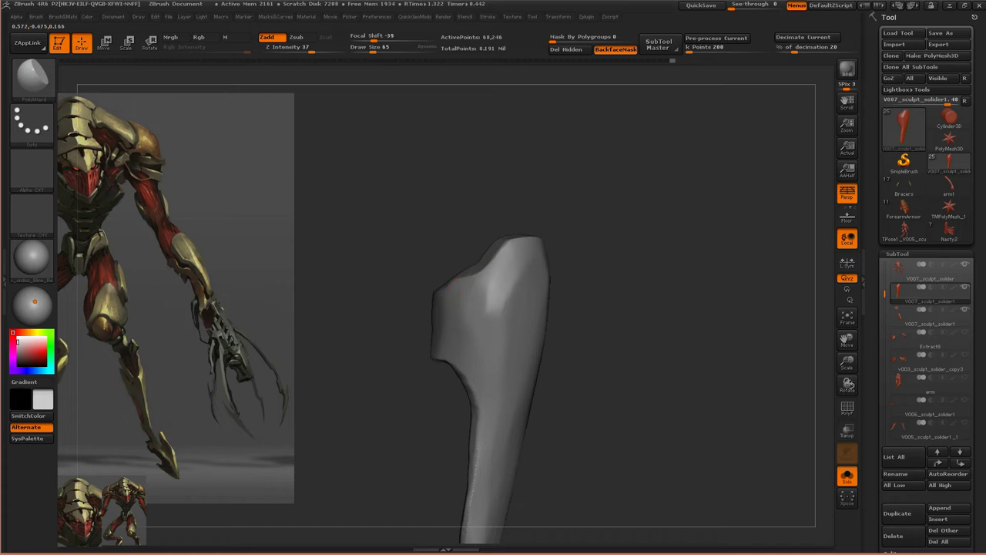
mouse_move(463, 274)
mouse_down()
mouse_move(671, 282)
mouse_move(529, 414)
mouse_move(530, 398)
mouse_move(617, 324)
mouse_move(660, 319)
mouse_up()
- Show the full figure and switch from Move Topological to a Polish brush
key(shift+s)
mouse_move(738, 325)
mouse_down()
mouse_move(532, 360)
mouse_move(546, 385)
mouse_up()
key(b)
key(m)
key(t)
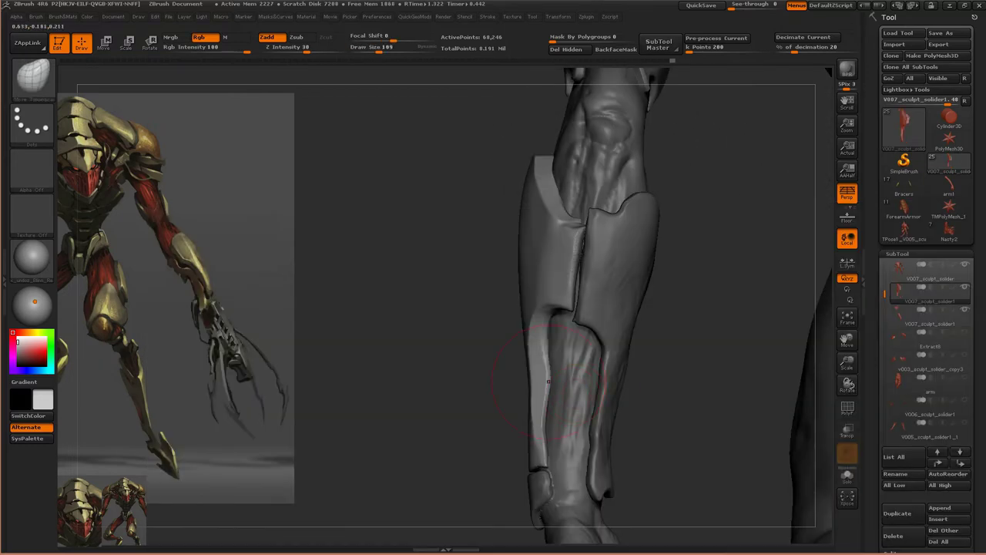
mouse_move(517, 345)
mouse_down()
mouse_move(535, 438)
mouse_move(551, 438)
mouse_move(550, 459)
mouse_move(511, 381)
mouse_move(503, 321)
mouse_move(504, 353)
mouse_up()
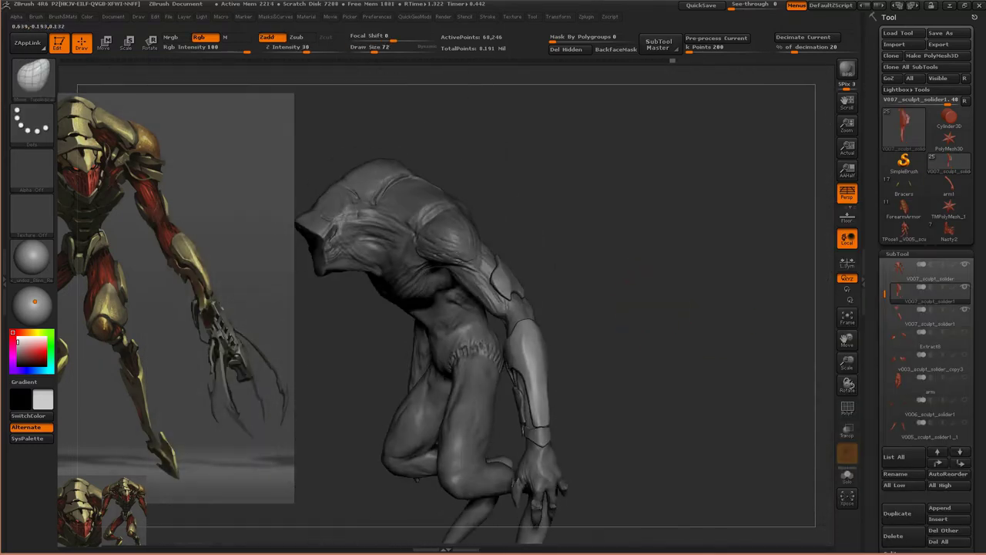
key(b)
key(p)
key(o)
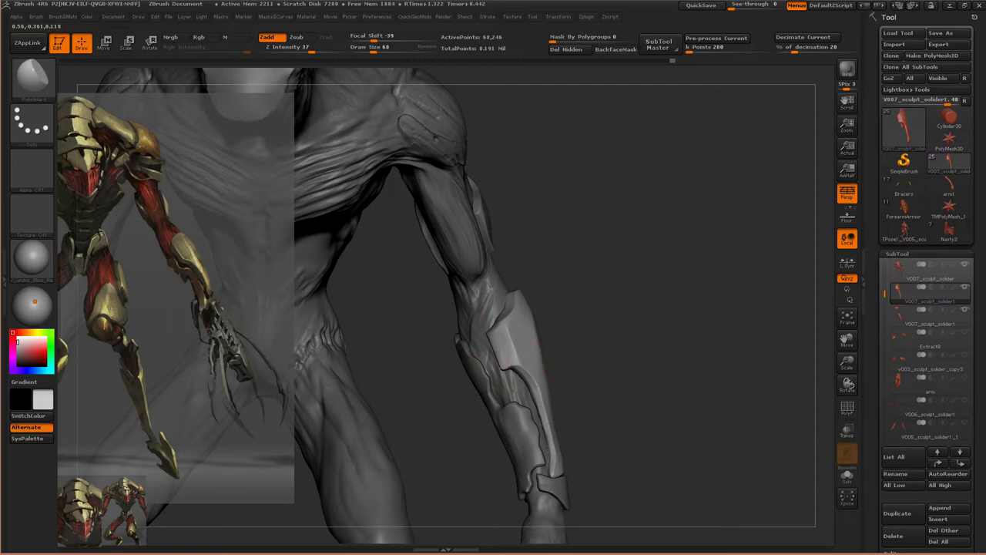
- Flatten and polish the forearm plate with TrimDynamic and Polish brushes
drag(493, 327, 431, 293)
key(f)
key(b)
key(t)
key(d)
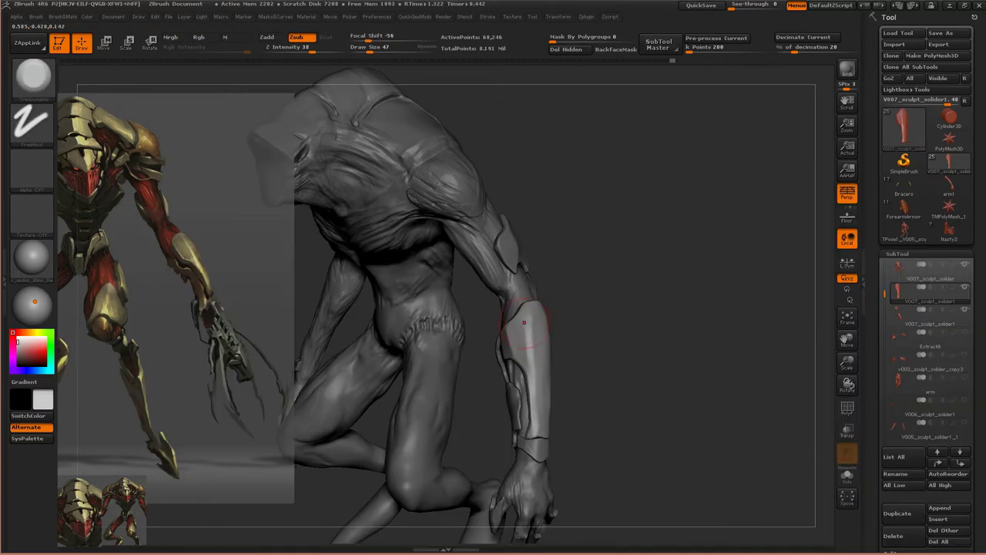
mouse_move(528, 333)
mouse_down()
mouse_move(552, 337)
mouse_move(543, 351)
mouse_move(531, 334)
mouse_up()
key(b)
key(p)
key(o)
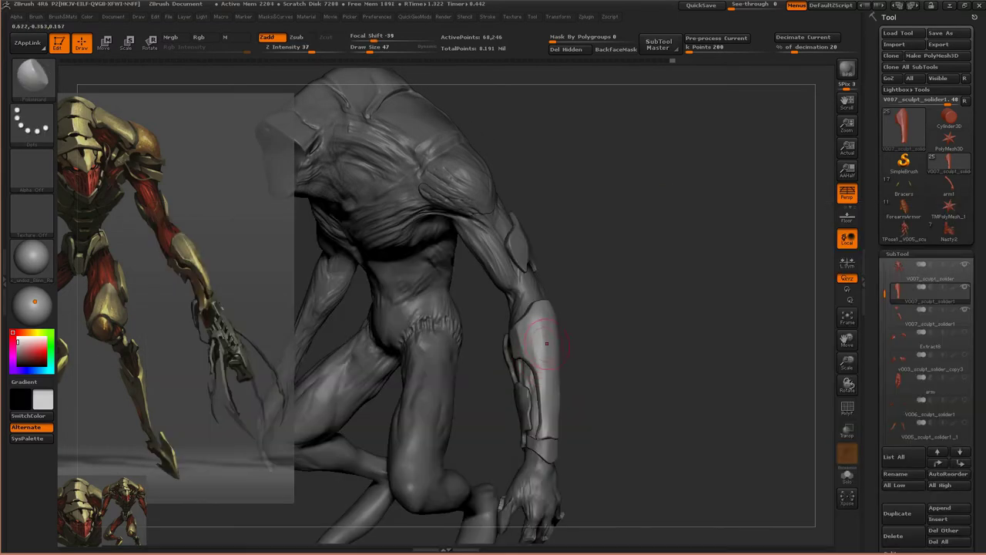
drag(530, 345, 650, 329)
key(f)
drag(645, 220, 647, 282)
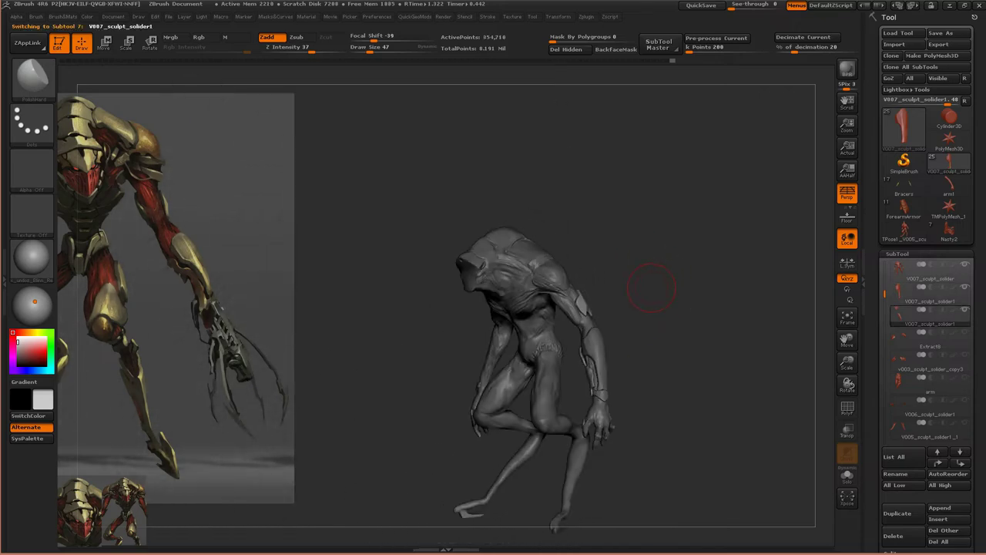
- Select V007_sculpt_solider1 and set the Move Topological brush to size 50
alt+click(647, 282)
alt+drag(585, 385, 596, 286)
key(b)
key(m)
key(t)
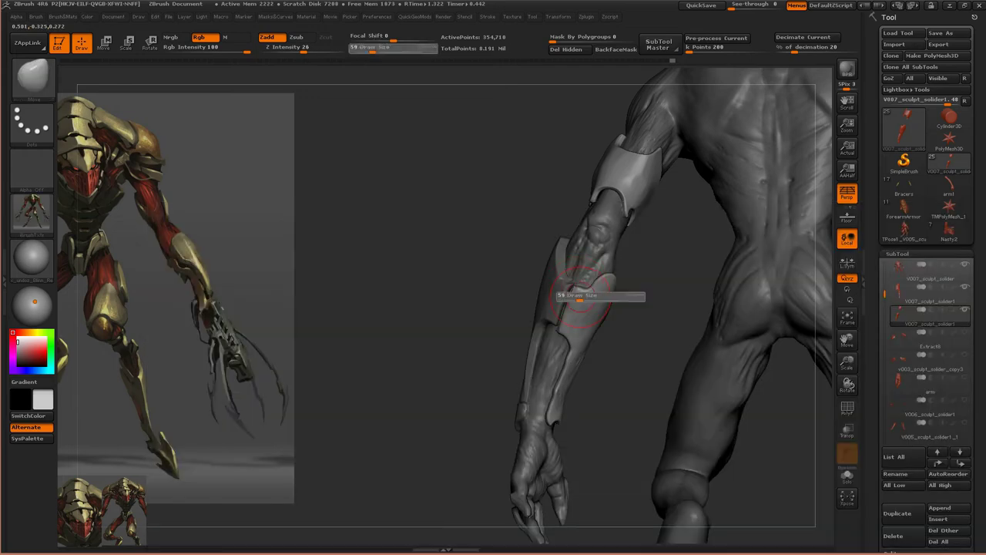
text(50)
key(Return)
drag(477, 301, 493, 294)
- Solo the forearm armor, lasso-hide part of it, and split it into its own subtool
key(ctrl+shift+s)
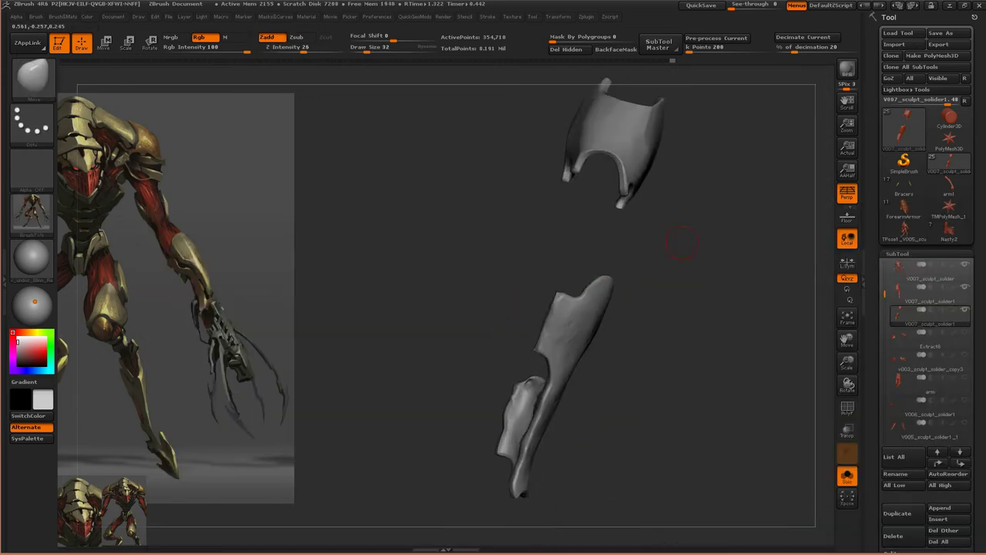
drag(681, 242, 662, 254)
ctrl+alt+shift+drag(442, 274, 633, 493)
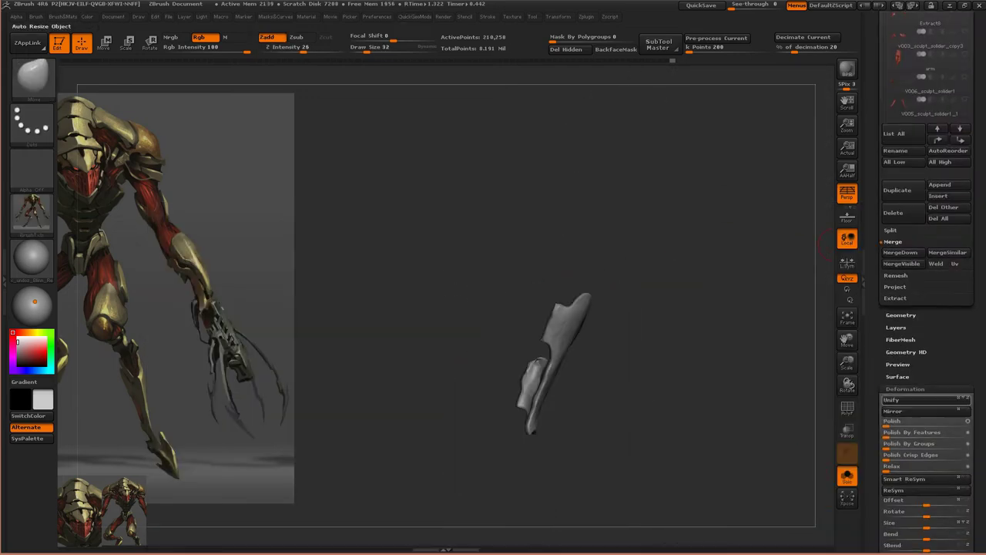
key(ctrl+shift+s)
key(ctrl+shift+s)
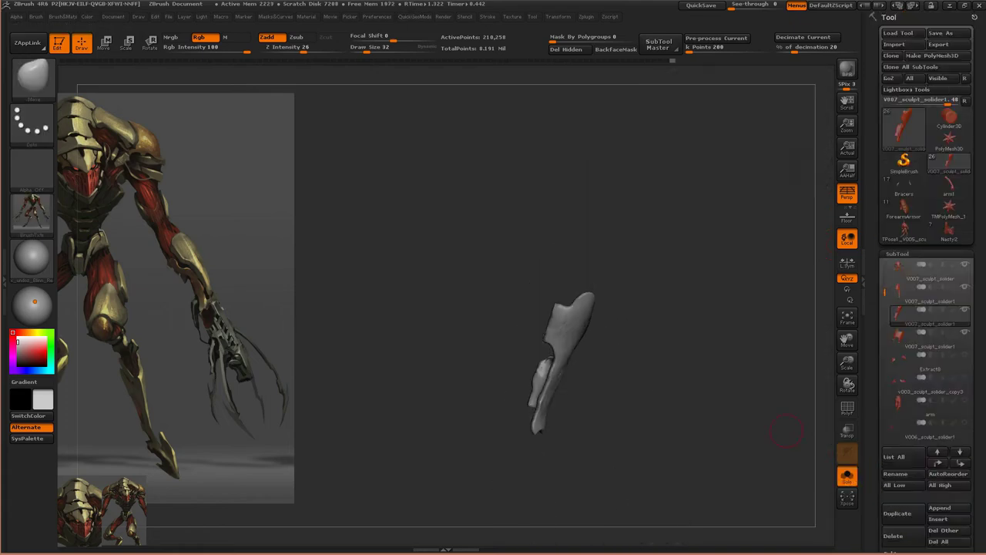
key(ctrl+shift)
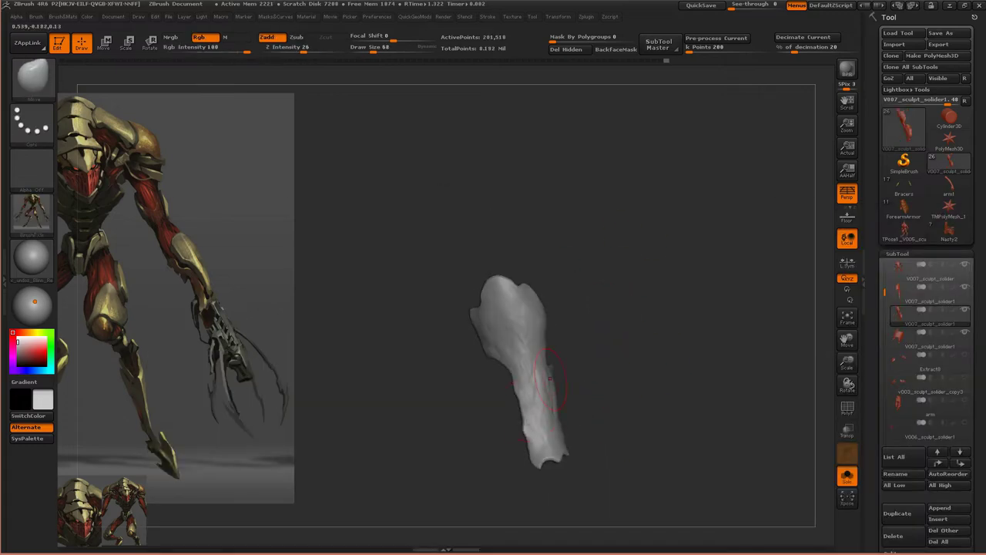
key(b)
key(d)
key(s)
key(ctrl+shift+s)
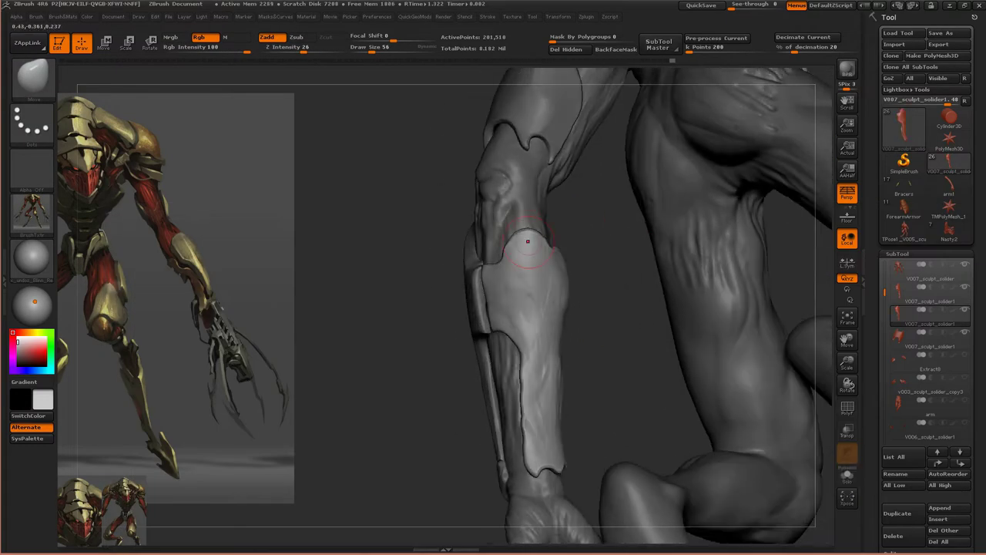
- Switch to Inflate, then a smaller Move brush, to reshape the forearm plates
mouse_move(368, 414)
mouse_down()
mouse_move(323, 401)
mouse_move(368, 414)
mouse_move(462, 370)
mouse_move(639, 330)
mouse_move(647, 258)
mouse_move(628, 255)
mouse_up()
key(b)
key(i)
key(n)
key(b)
key(m)
key(v)
key(bracketleft)
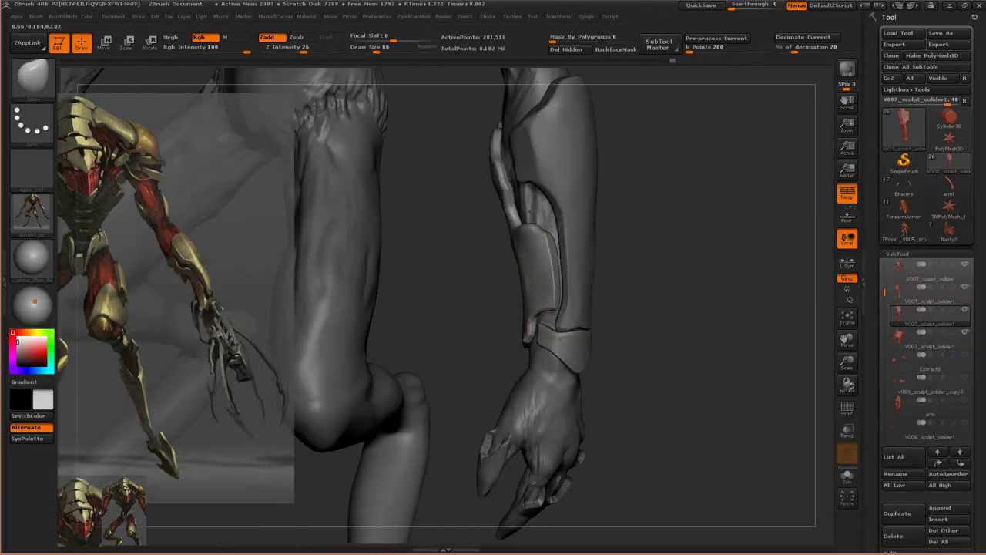
- Slice across the forearm armor plate and refine its fit along the arm
drag(655, 350, 672, 353)
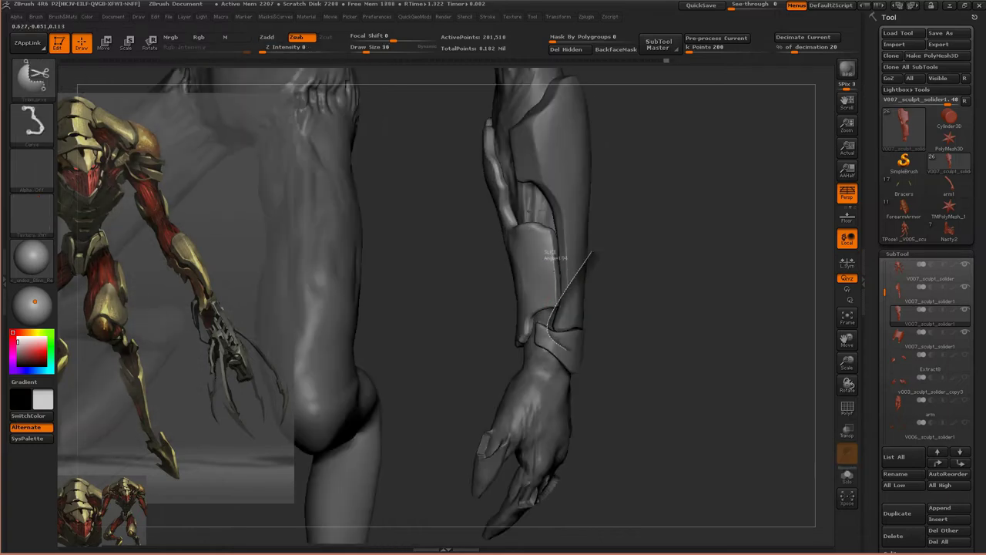
mouse_move(573, 260)
mouse_down()
mouse_move(631, 247)
mouse_move(655, 254)
mouse_up()
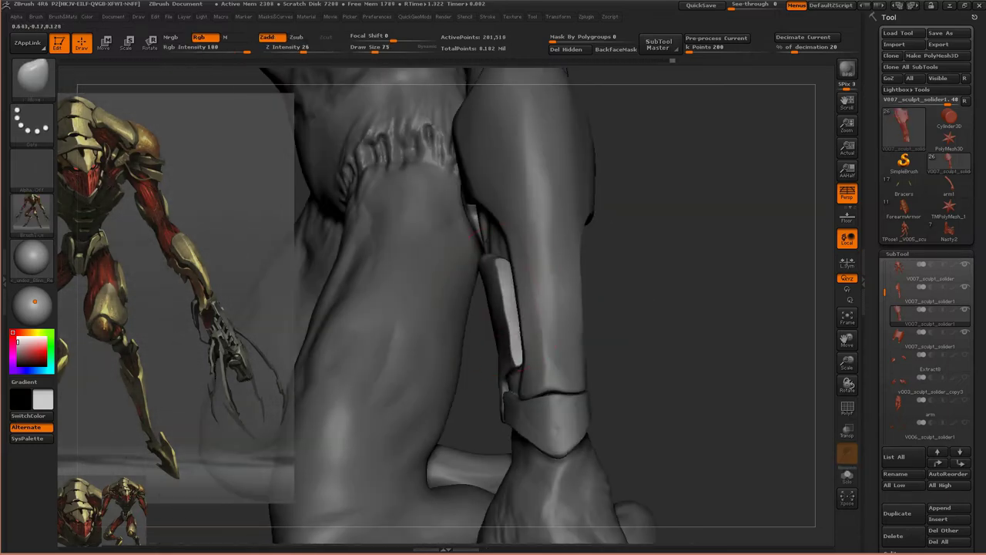
drag(662, 347, 755, 331)
key(bracketleft)
mouse_move(566, 351)
mouse_down()
mouse_move(513, 273)
mouse_move(494, 494)
mouse_up()
key(bracketright)
key(bracketleft)
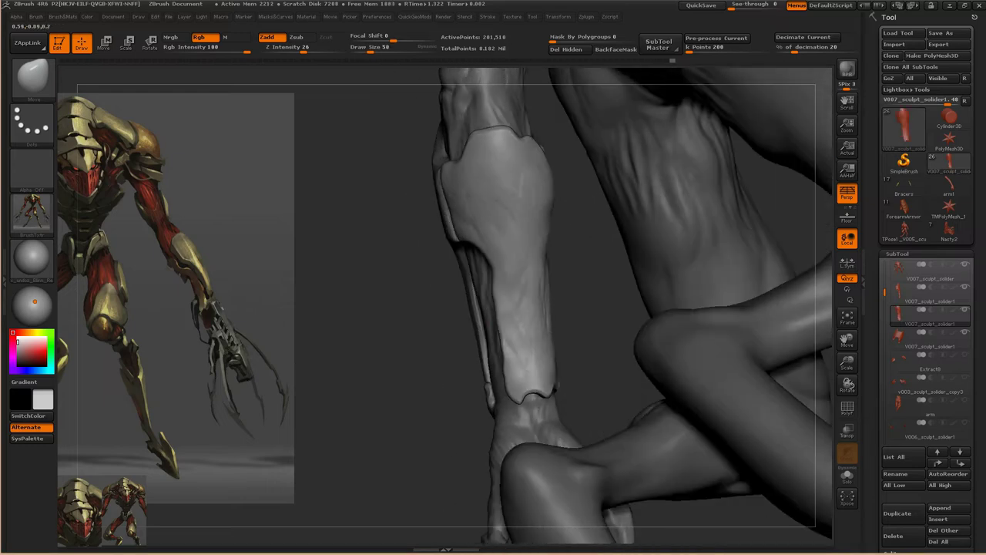
click(846, 476)
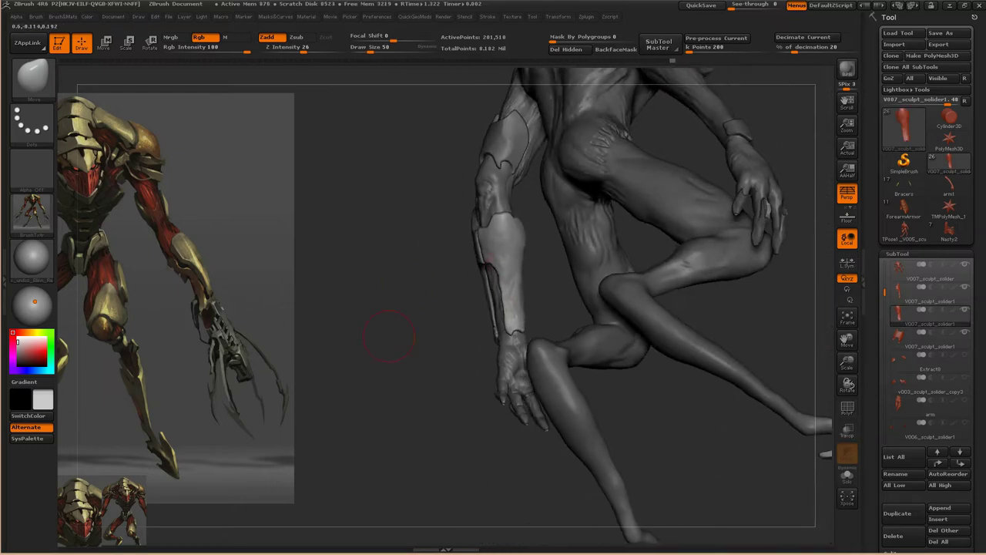
- Polish the forearm armor plates smooth with the PolishHard brush, checking the side flap too
key(b)
key(p)
key(h)
drag(539, 385, 601, 385)
drag(694, 347, 694, 385)
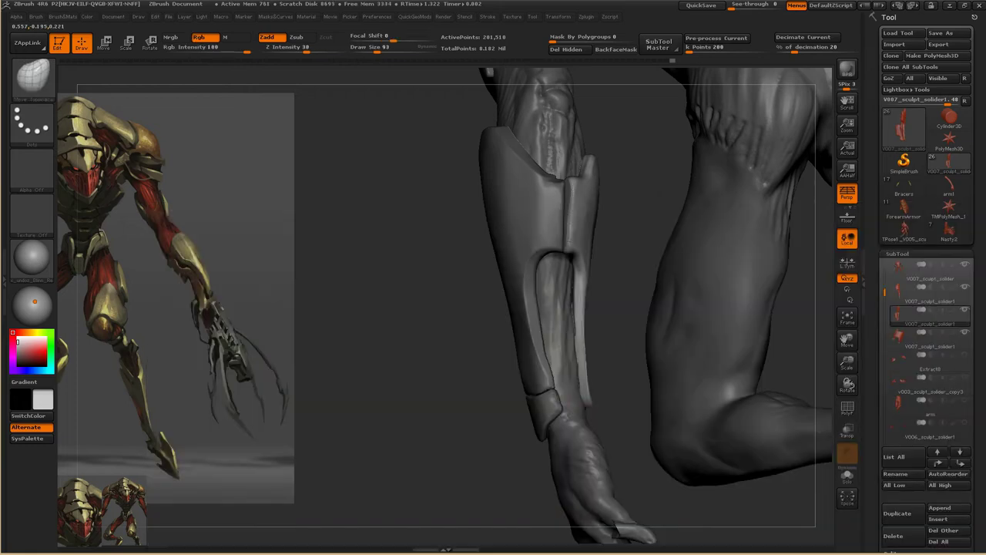
key(b)
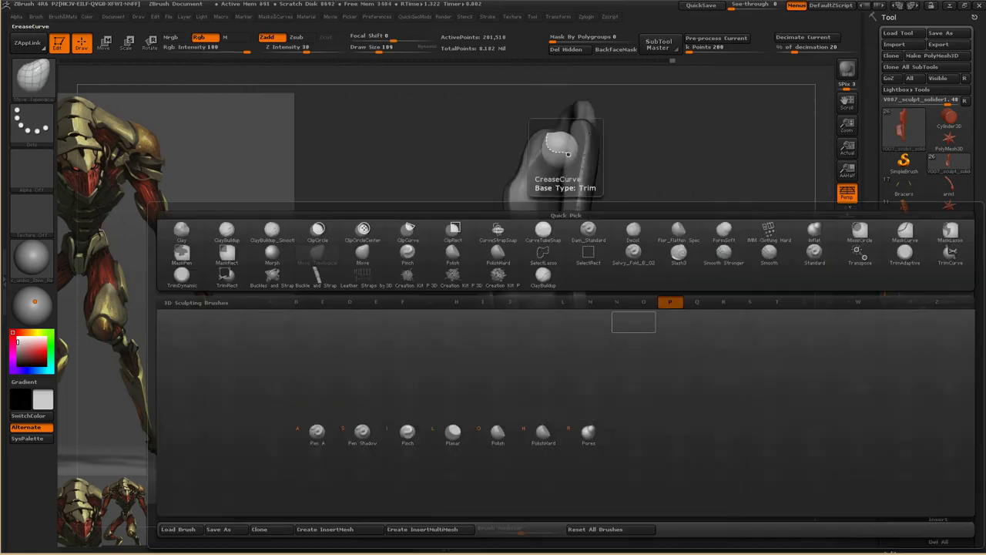
key(p)
key(h)
drag(693, 347, 678, 369)
mouse_move(597, 221)
mouse_down()
mouse_move(640, 293)
mouse_move(639, 308)
mouse_move(585, 285)
mouse_move(629, 304)
mouse_move(609, 323)
mouse_move(622, 357)
mouse_move(623, 322)
mouse_move(538, 219)
mouse_move(673, 165)
mouse_move(617, 192)
mouse_move(539, 385)
mouse_move(674, 340)
mouse_move(513, 233)
mouse_move(478, 223)
mouse_move(408, 229)
mouse_up()
- Mask the armor plate edges with MaskPen and switch to the Move brush
key(b)
key(m)
key(p)
key(b)
key(m)
key(o)
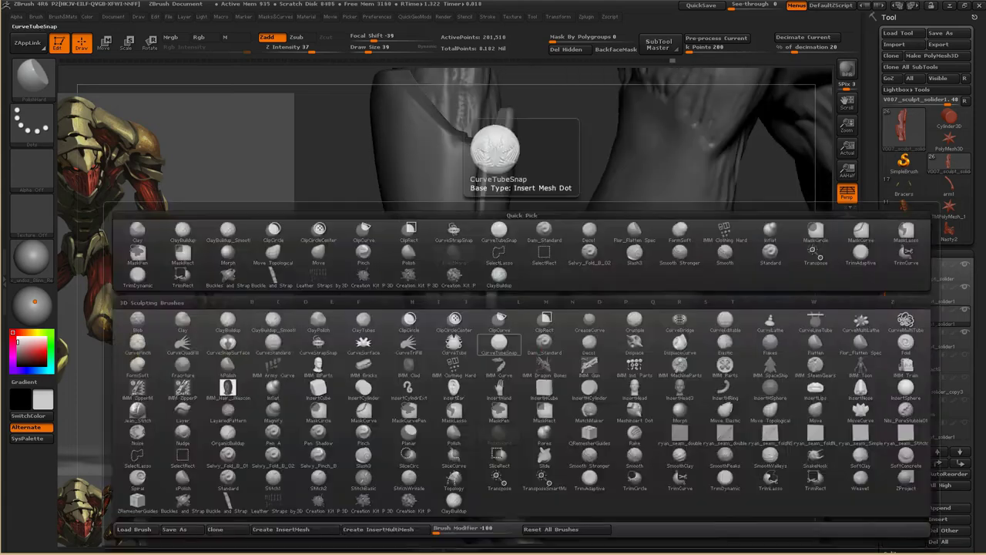
- Show the whole model, select the forearm armor pieces and solo the next one
click(506, 136)
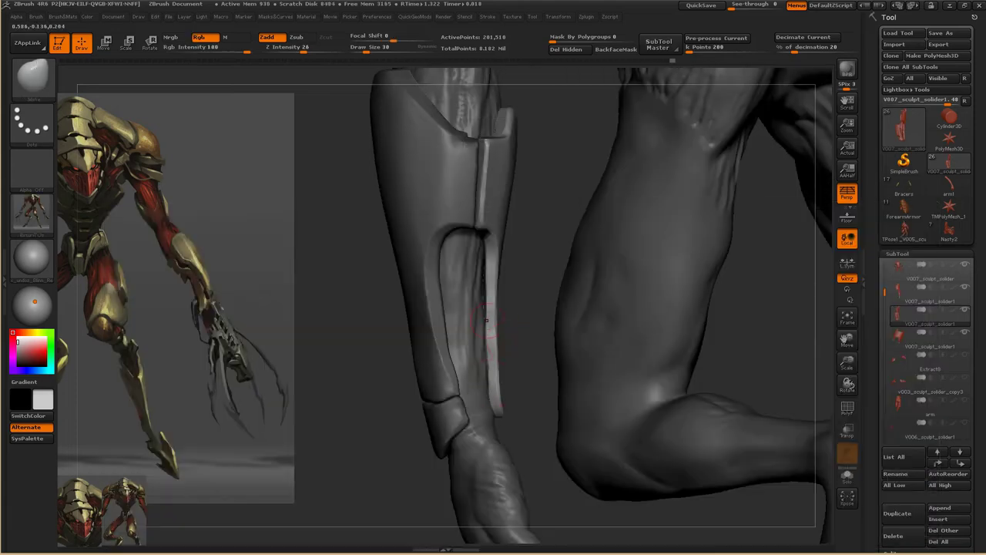
alt+click(447, 332)
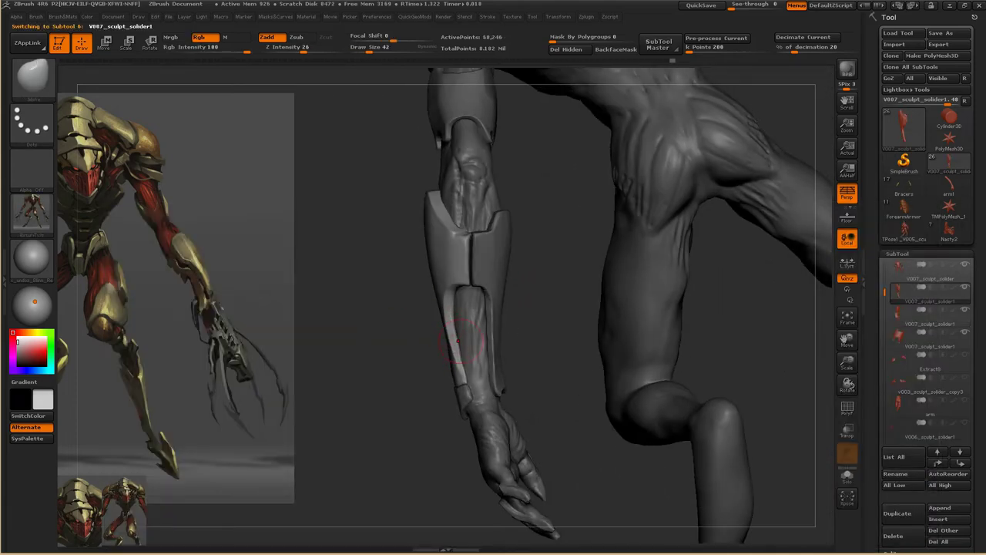
mouse_move(450, 339)
mouse_down()
mouse_move(539, 308)
mouse_move(503, 297)
mouse_move(671, 214)
mouse_move(559, 316)
mouse_move(501, 308)
mouse_move(540, 312)
mouse_move(559, 327)
mouse_move(528, 324)
mouse_move(540, 301)
mouse_move(639, 278)
mouse_move(555, 309)
mouse_move(539, 264)
mouse_move(507, 285)
mouse_up()
alt+click(558, 327)
click(847, 476)
- Swap sculpting brushes and zoom in on the isolated armor piece
key(b)
key(c)
key(b)
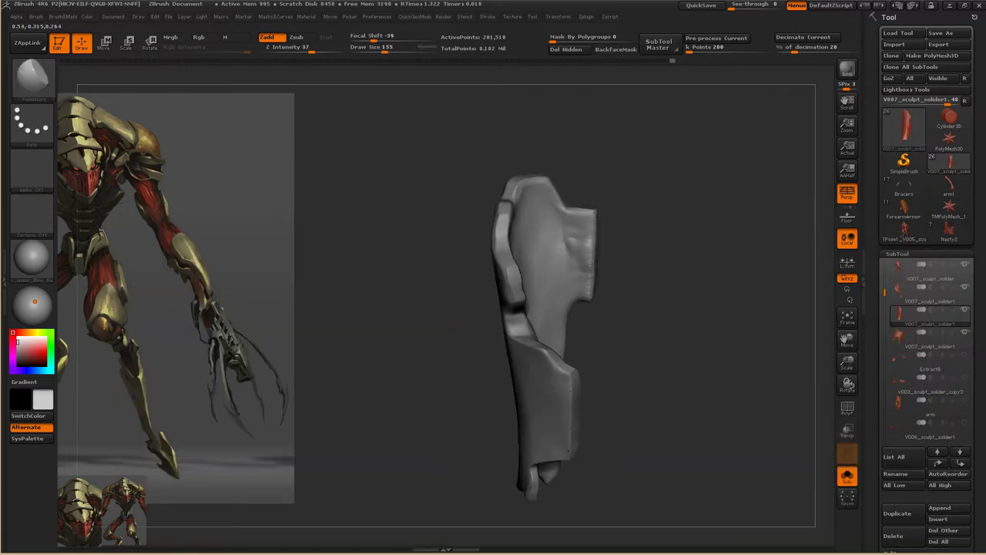
mouse_move(503, 222)
mouse_down()
mouse_move(546, 308)
mouse_move(540, 300)
mouse_move(524, 330)
mouse_move(542, 284)
mouse_up()
key(b)
key(m)
key(v)
- Smooth the soloed piece, then turn Solo off to show the whole creature
key(b)
key(m)
key(t)
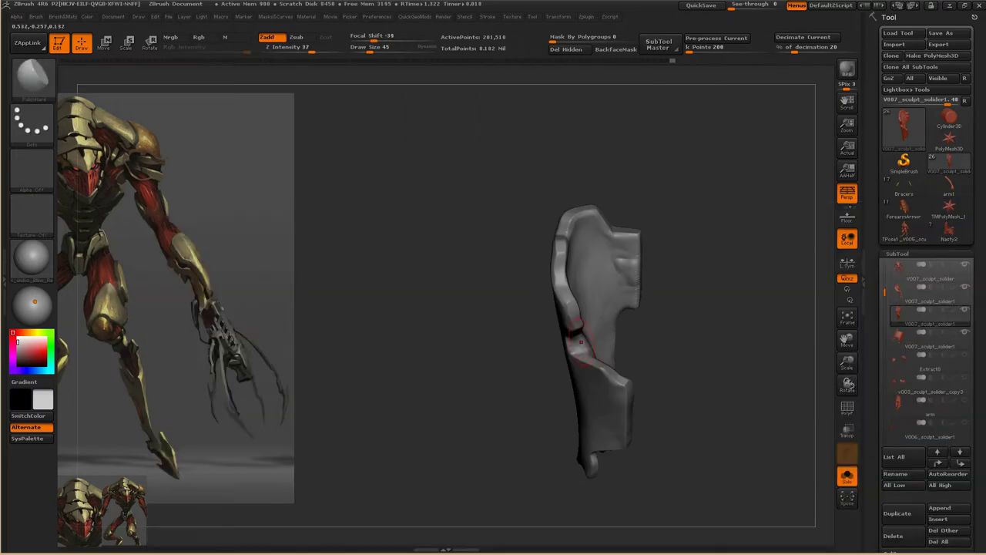
key(shift)
scroll(925, 308, down, 10)
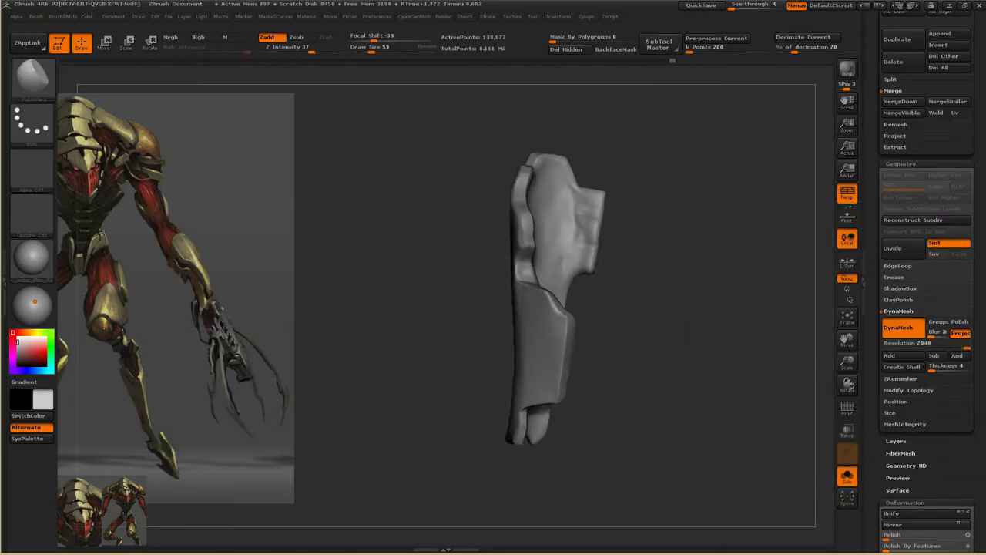
click(847, 476)
- Face the creature front and enlarge the reference image, shifting it left
drag(771, 385, 832, 209)
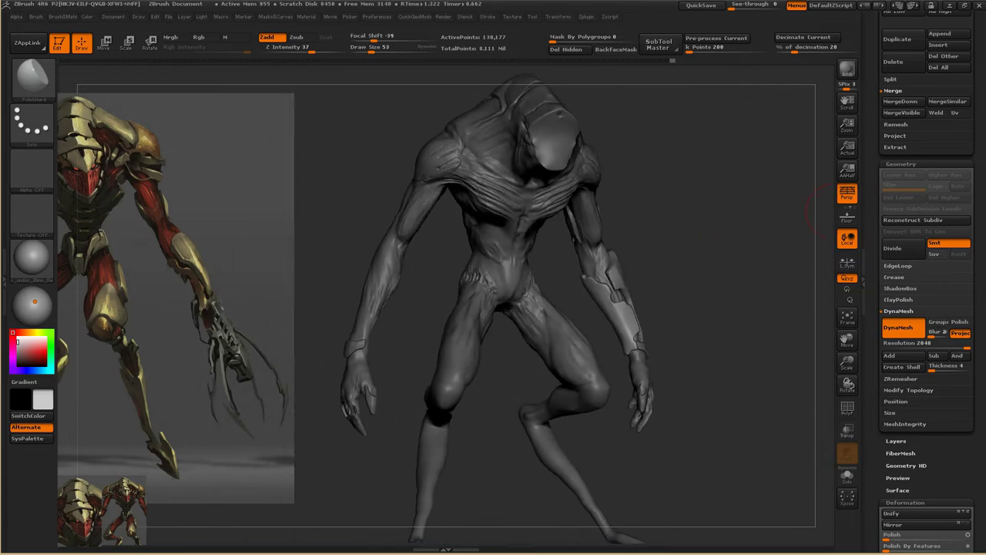
key(z)
drag(352, 297, 319, 290)
key(z)
- Select the forearm armor piece from a side view and subdivide it with Ctrl+D
mouse_move(694, 308)
mouse_down()
mouse_move(670, 308)
mouse_move(693, 308)
mouse_move(612, 243)
mouse_up()
alt+click(612, 243)
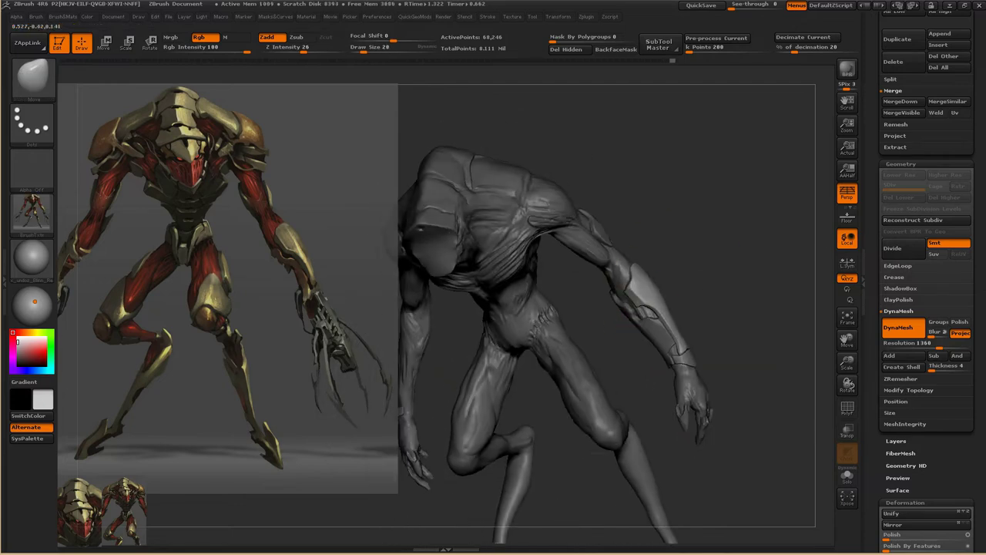
mouse_move(717, 323)
mouse_down()
mouse_move(693, 292)
mouse_move(638, 293)
mouse_move(608, 348)
mouse_up()
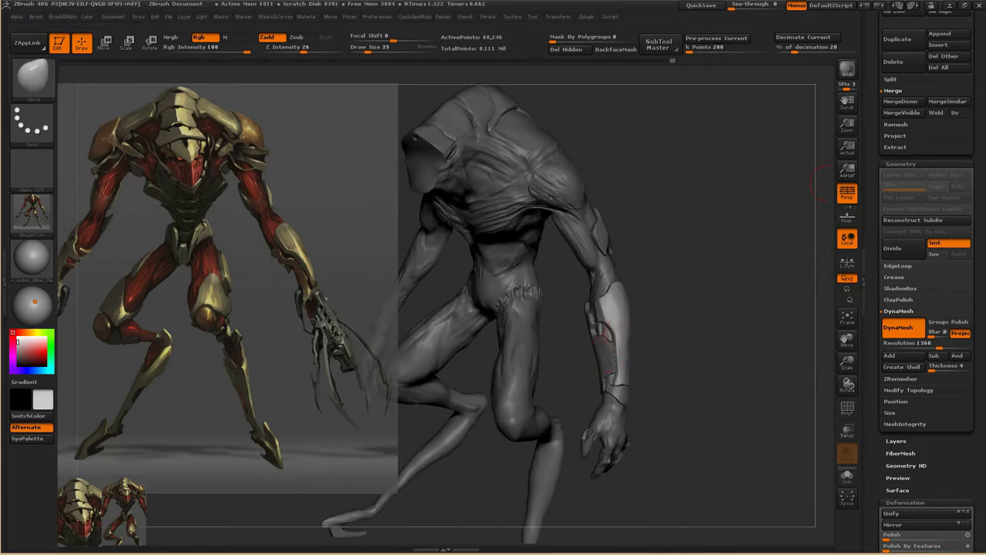
scroll(925, 231, up, 10)
mouse_move(693, 308)
mouse_down()
mouse_move(663, 308)
mouse_move(755, 331)
mouse_move(628, 391)
mouse_up()
key(ctrl+d)
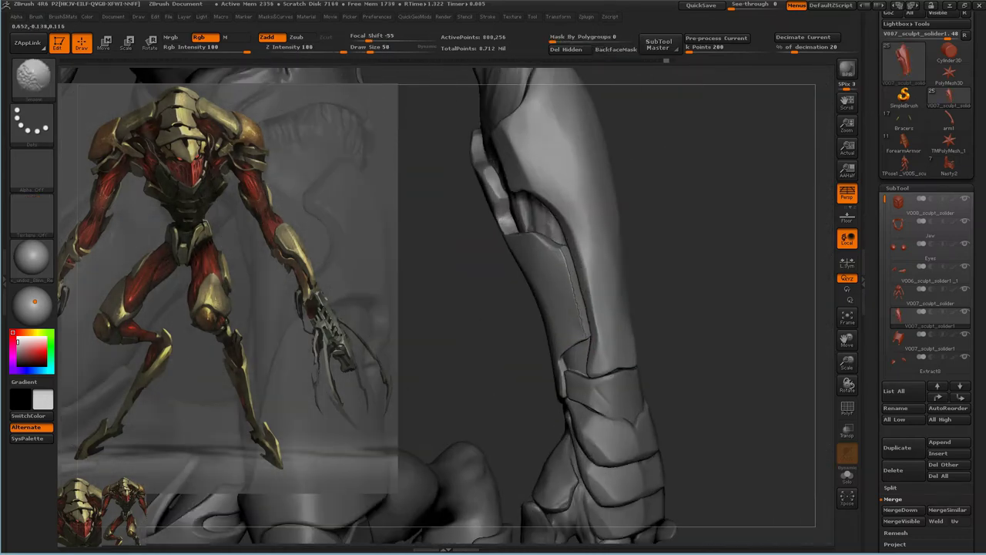
- Switch to the MaskPen brush for masking the leg areas
key(ctrl)
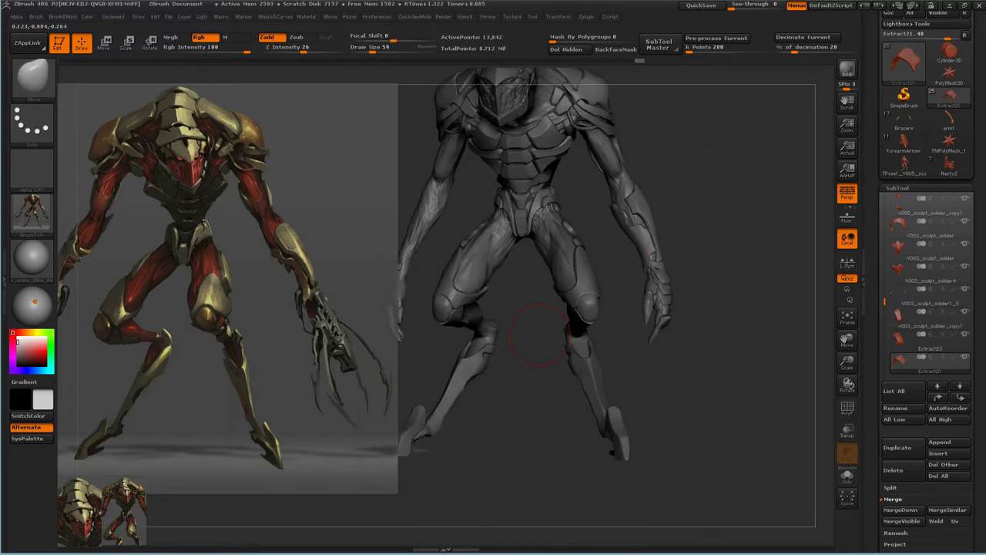
- Select another armor piece from a three-quarter view and pick a carving brush from the brush picker
drag(539, 362, 560, 374)
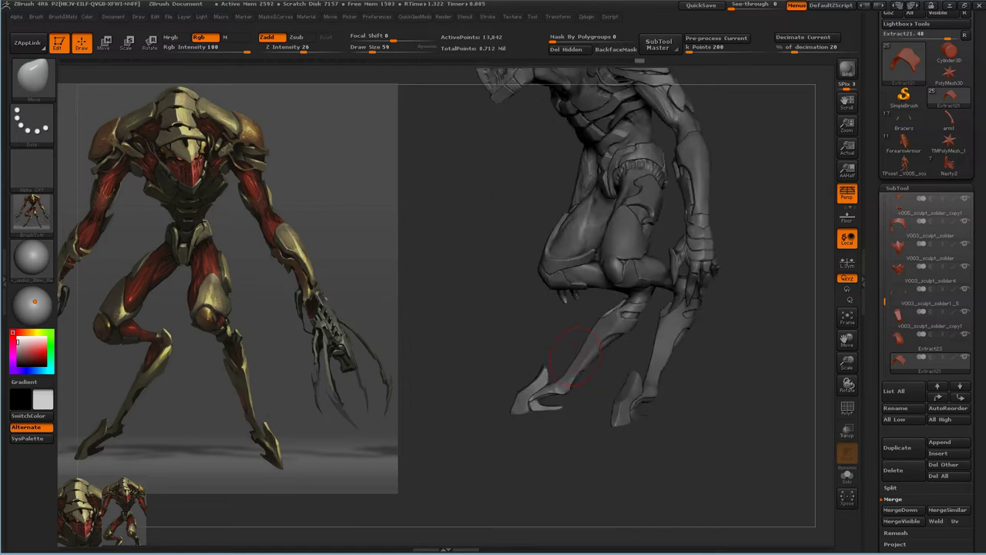
alt+click(560, 374)
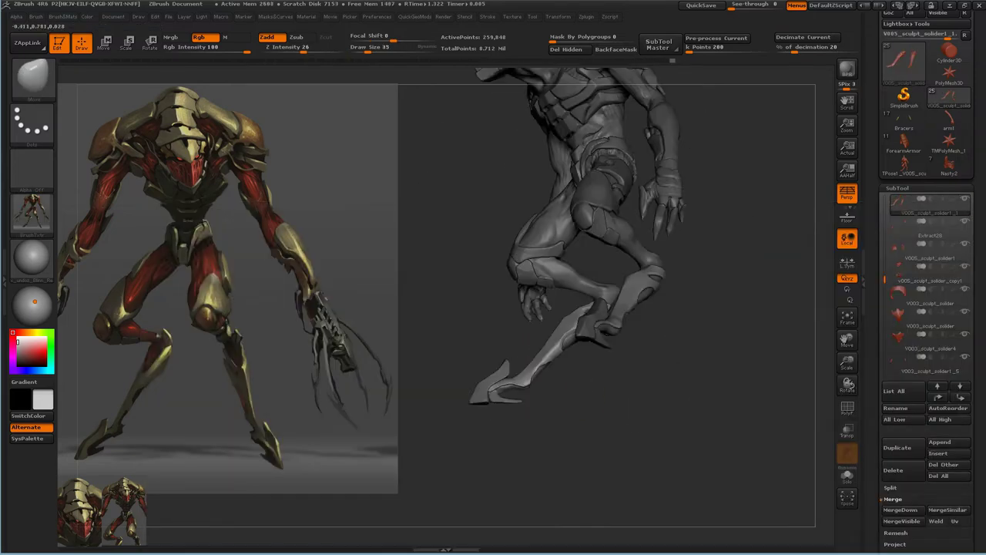
key(b)
key(s)
key(t)
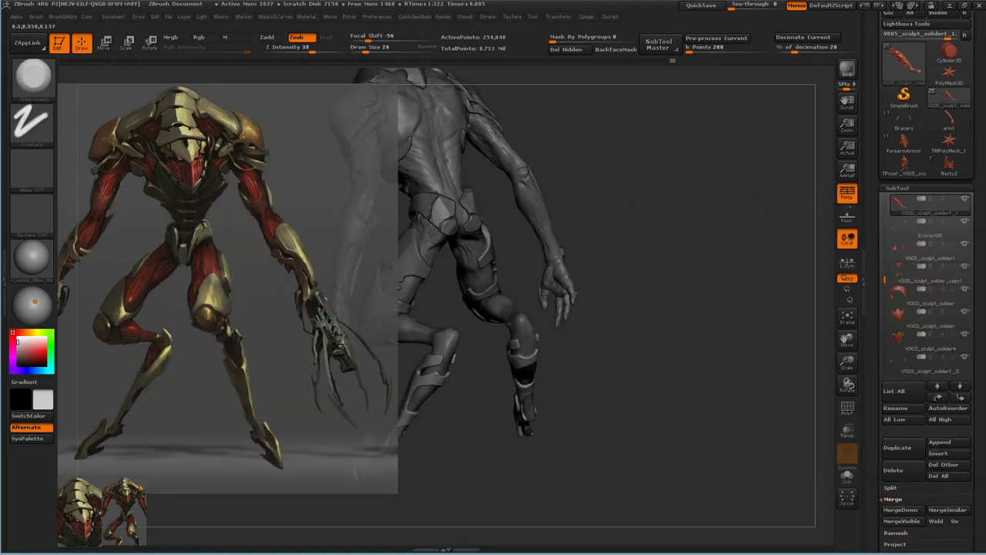
key(b)
key(Escape)
- Save the sculpt with Ctrl+S and frame the whole model
key(b)
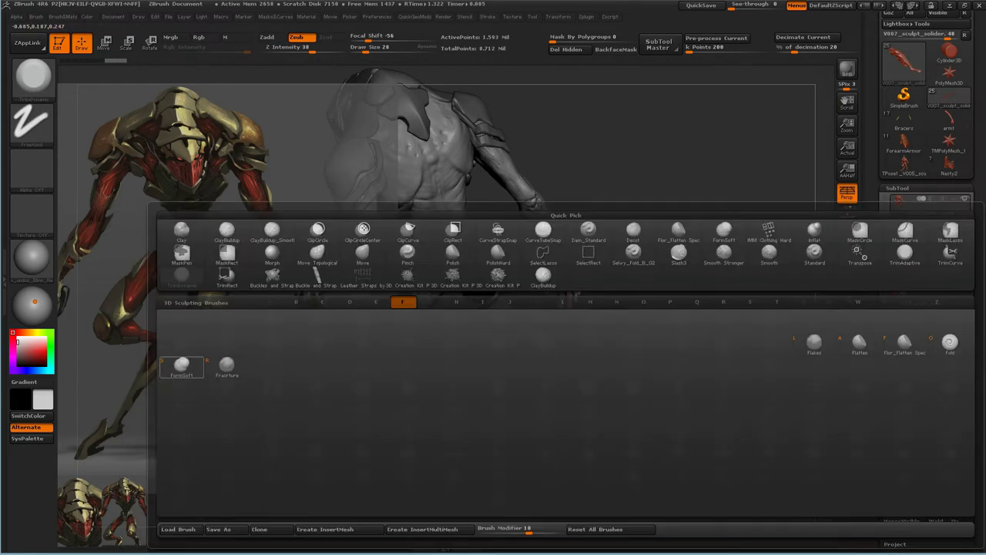
key(Escape)
key(ctrl+s)
key(f)
- Select the Extract8 piece and move it one place up the SubTool list
alt+click(639, 286)
drag(716, 231, 643, 225)
scroll(925, 347, down, 3)
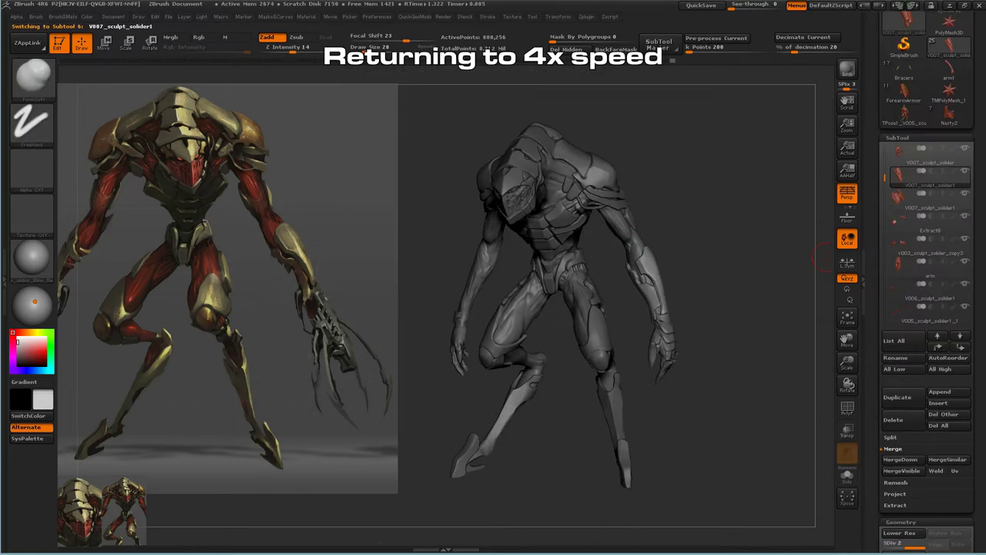
drag(741, 381, 629, 409)
alt+click(589, 251)
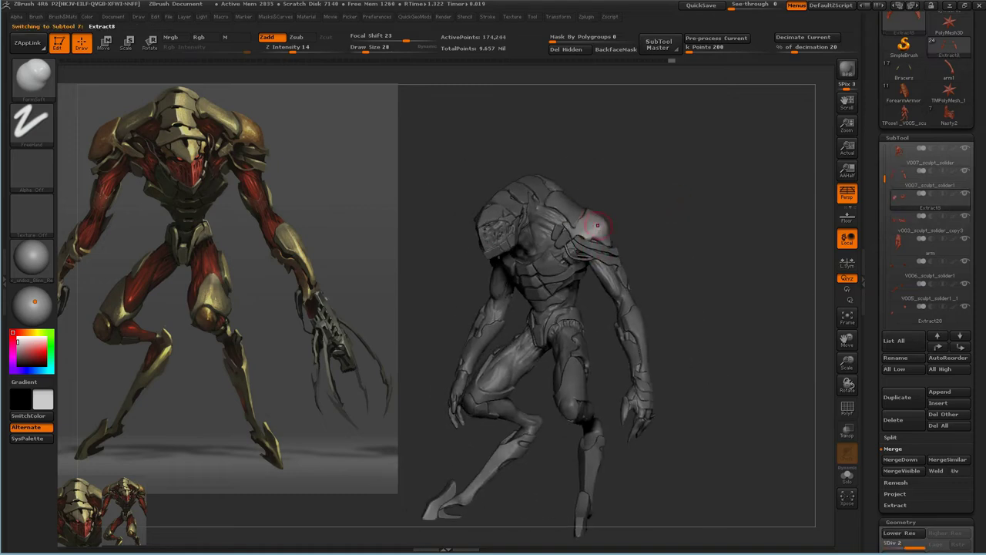
click(937, 336)
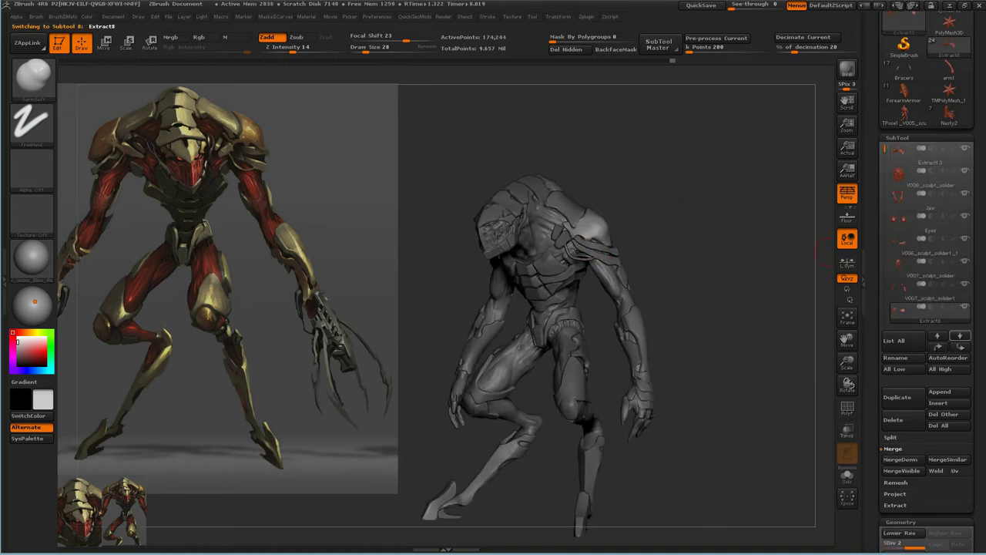
click(960, 347)
- Save again, select v003_sculpt_solider_copy3 and bring up the QuickGeoMods mirror options
mouse_move(823, 293)
mouse_down()
mouse_move(671, 245)
mouse_move(639, 260)
mouse_up()
key(ctrl+s)
right_click(671, 245)
alt+click(638, 260)
drag(707, 248, 709, 294)
key(ctrl+shift+q)
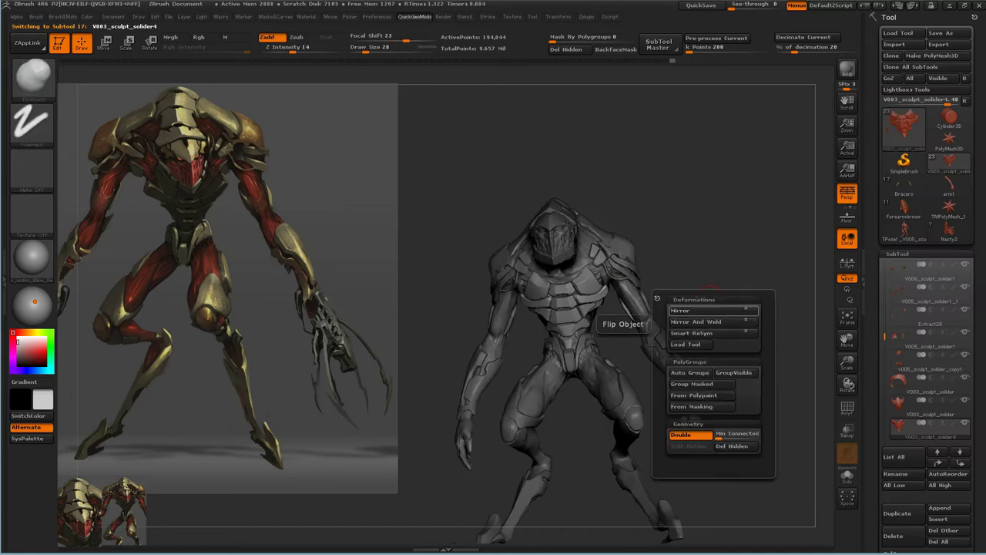
- Select the v003_sculpt_solider_copy1 plate and rotate and move it onto the upper back
alt+click(647, 292)
mouse_move(648, 293)
mouse_down()
mouse_move(741, 309)
mouse_move(647, 347)
mouse_move(683, 182)
mouse_move(548, 258)
mouse_move(737, 209)
mouse_move(694, 239)
mouse_move(554, 250)
mouse_up()
right_click(742, 310)
alt+click(632, 308)
alt+click(539, 308)
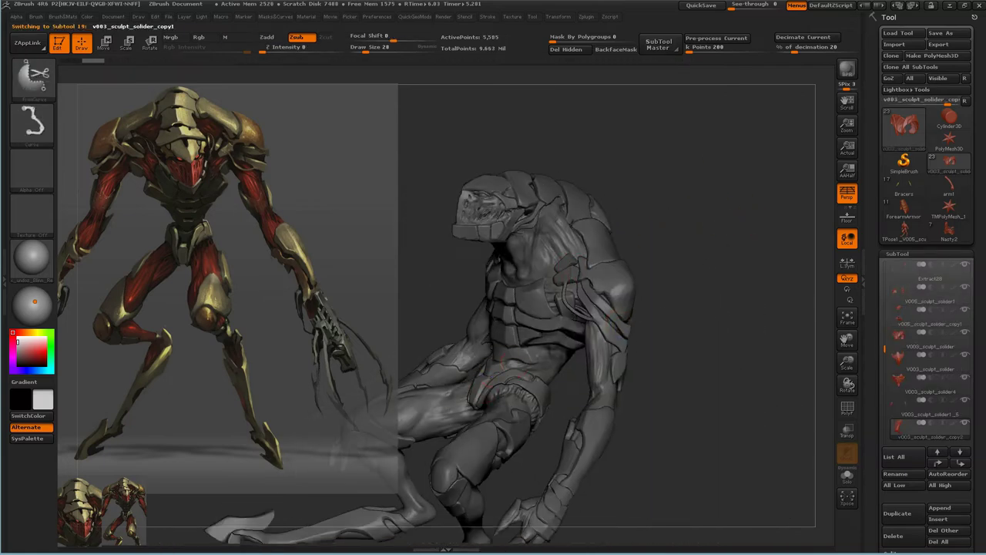
key(r)
mouse_move(568, 414)
mouse_down()
mouse_move(555, 206)
mouse_move(585, 231)
mouse_move(566, 210)
mouse_up()
key(w)
key(w)
mouse_move(594, 286)
mouse_down()
mouse_move(644, 292)
mouse_move(597, 281)
mouse_move(567, 247)
mouse_move(609, 292)
mouse_up()
key(r)
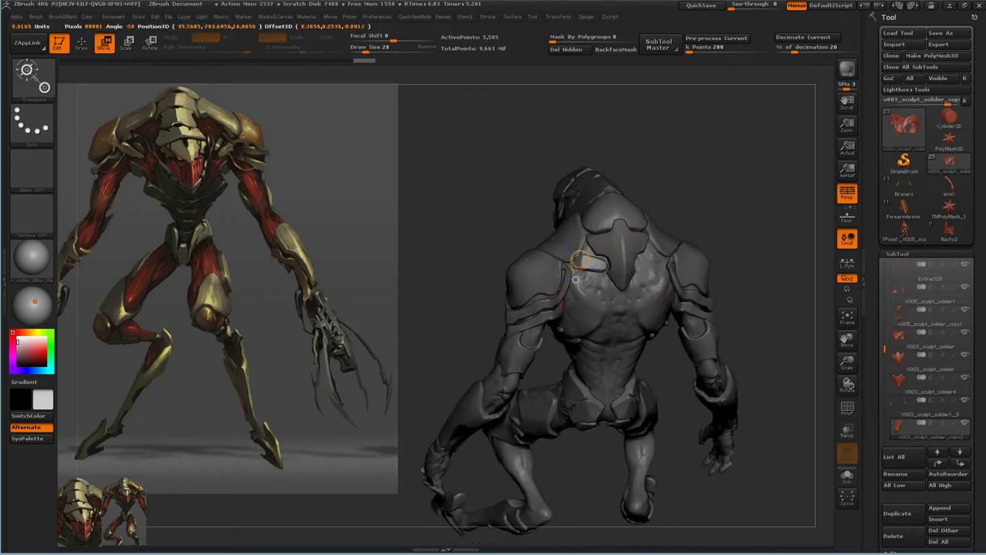
- Return to sculpting mode and set the brush size to 50
drag(610, 292, 511, 272)
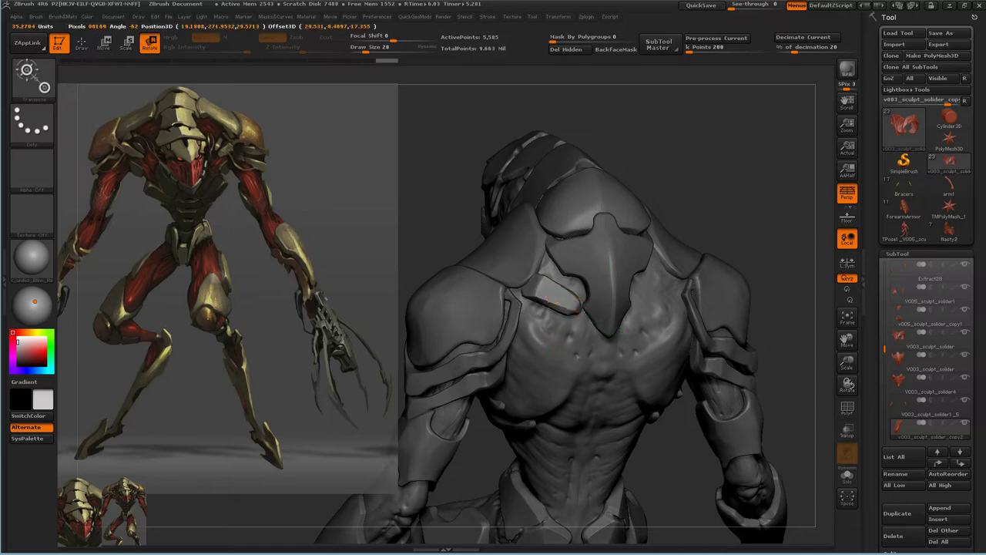
key(q)
mouse_move(586, 332)
mouse_down()
mouse_move(539, 295)
mouse_move(544, 271)
mouse_up()
text(s50)
key(Return)
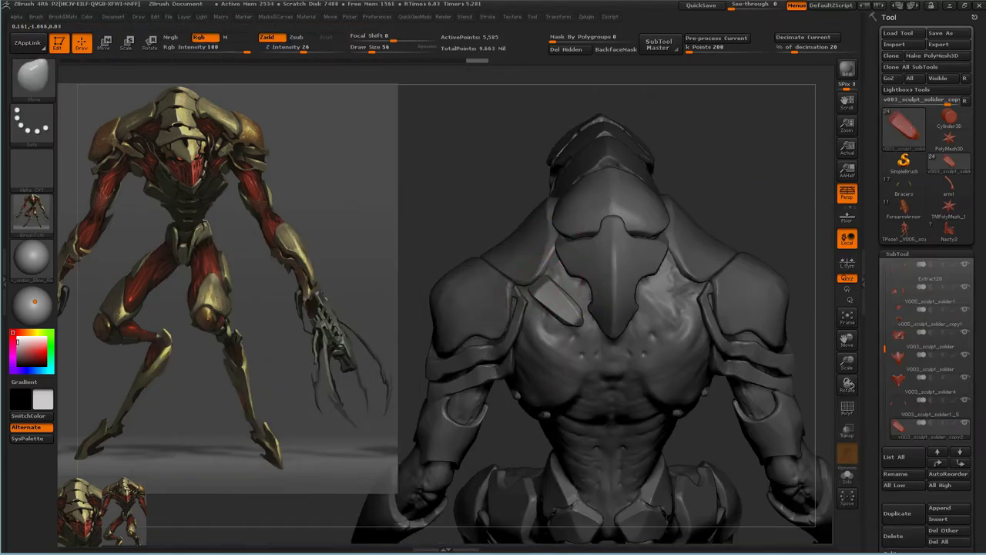
- Inspect the chest plate and adjust the left chest plate with a Move transpose line
mouse_move(586, 324)
mouse_down()
mouse_move(579, 316)
mouse_move(576, 327)
mouse_up()
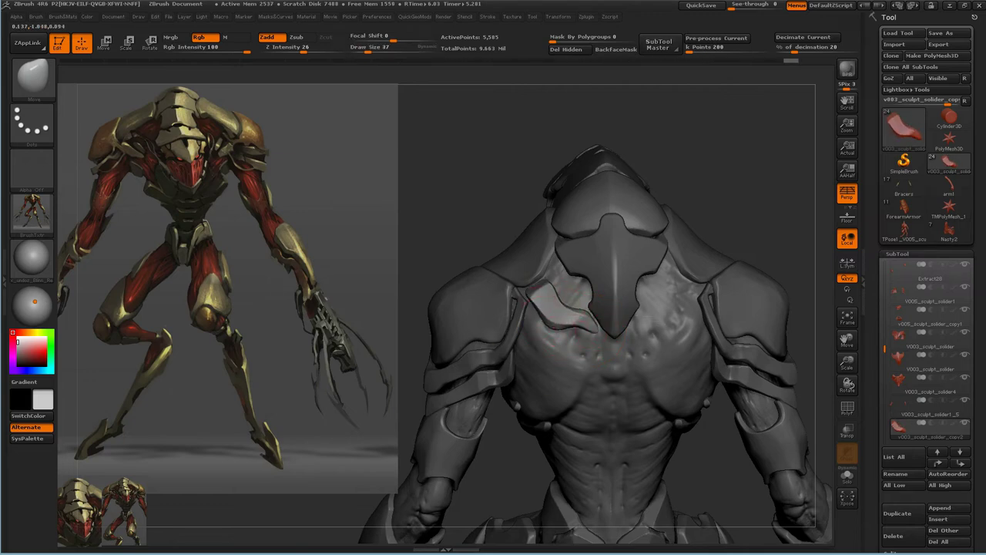
drag(535, 291, 540, 279)
drag(739, 180, 529, 366)
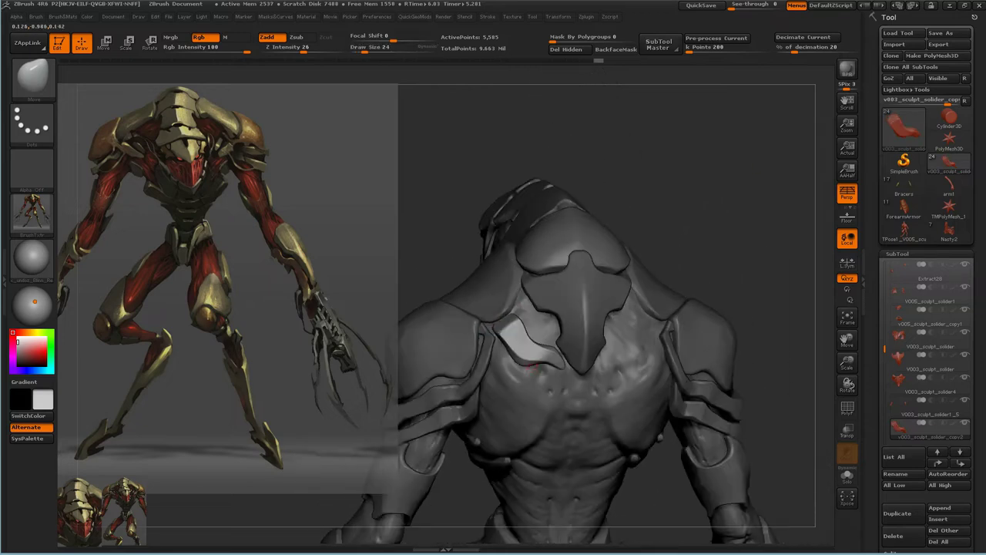
drag(638, 283, 585, 323)
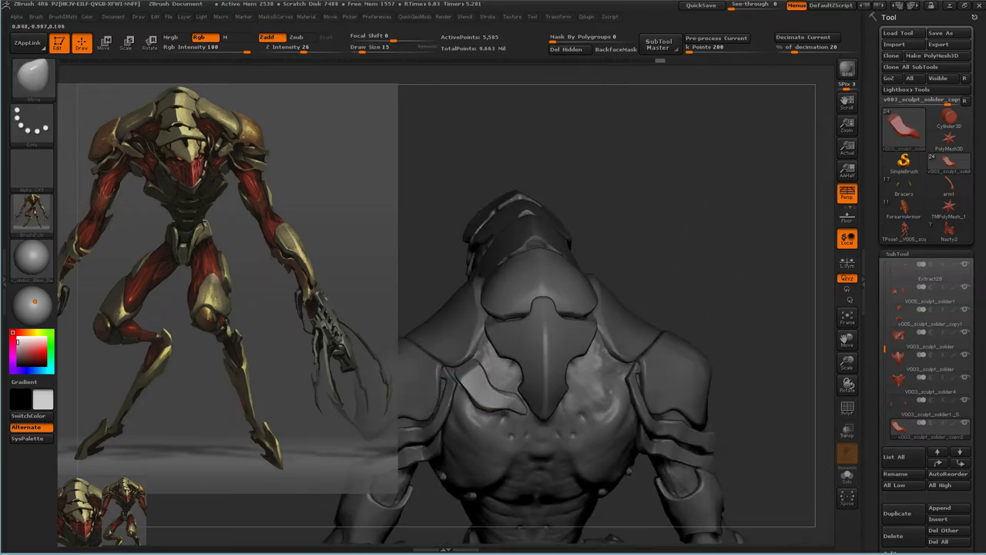
key(w)
drag(470, 363, 501, 399)
drag(732, 231, 693, 262)
key(q)
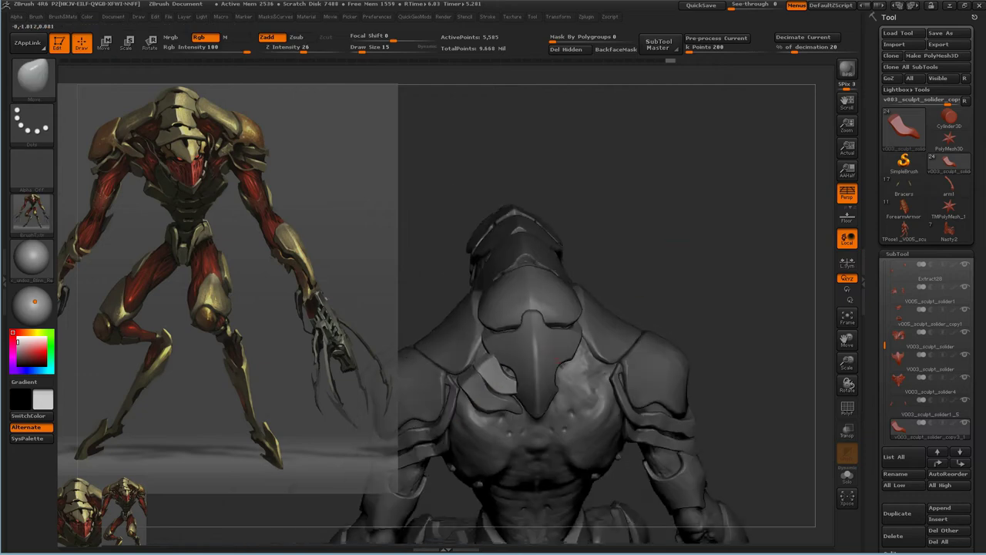
- Shrink the brush, make the chest armor plate active and bring up the Mirror And Weld options
drag(732, 231, 678, 254)
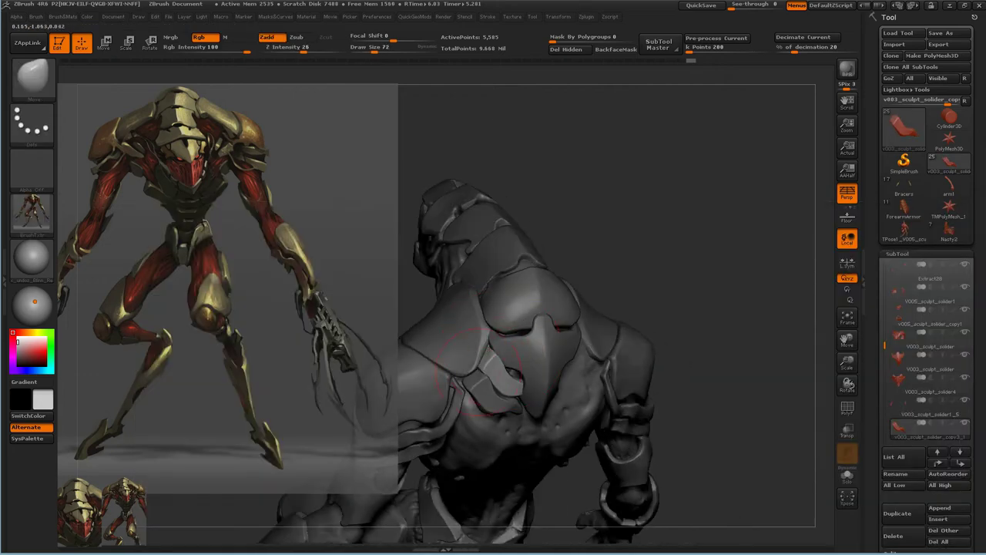
drag(739, 231, 678, 255)
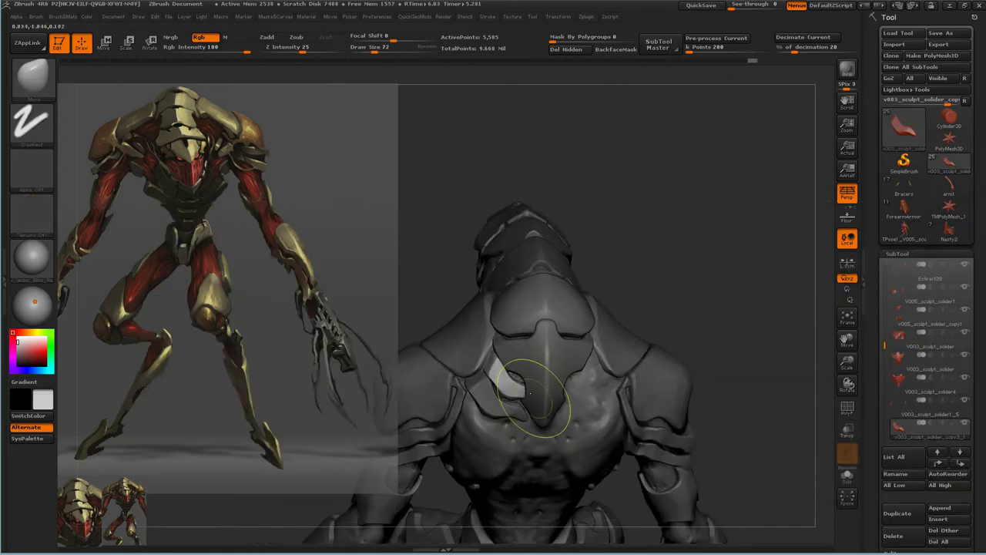
key([)
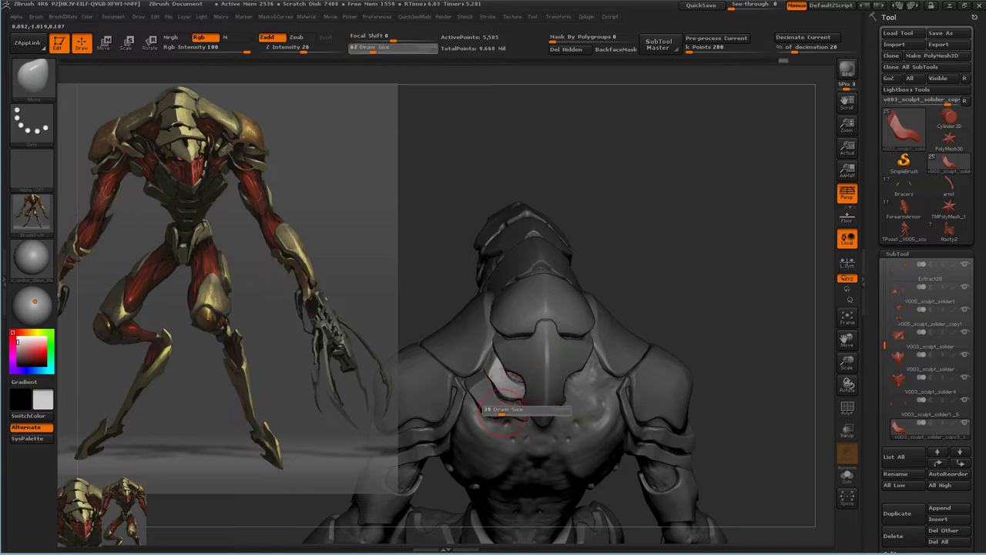
key([)
drag(506, 393, 520, 383)
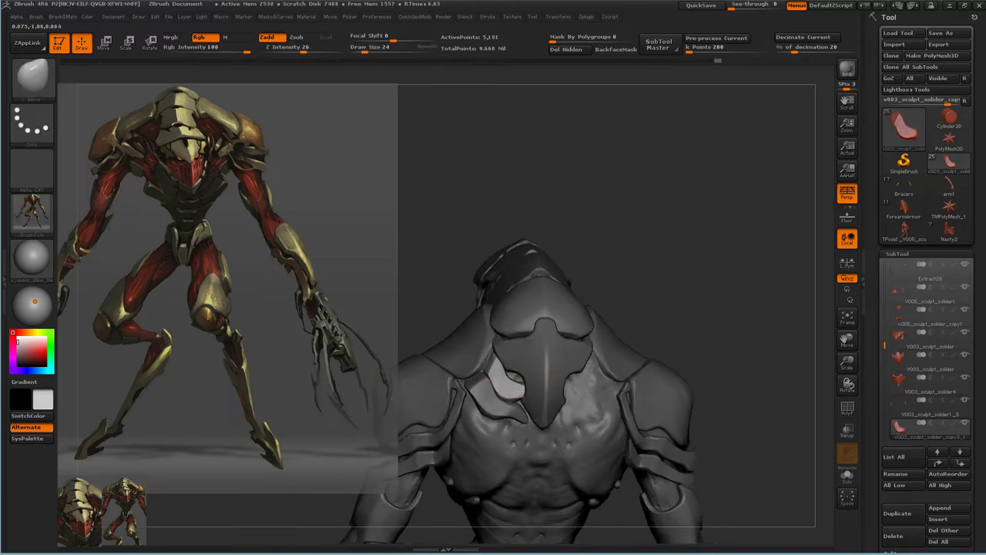
alt+click(533, 370)
drag(533, 370, 490, 395)
scroll(925, 462, down, 3)
drag(716, 254, 701, 275)
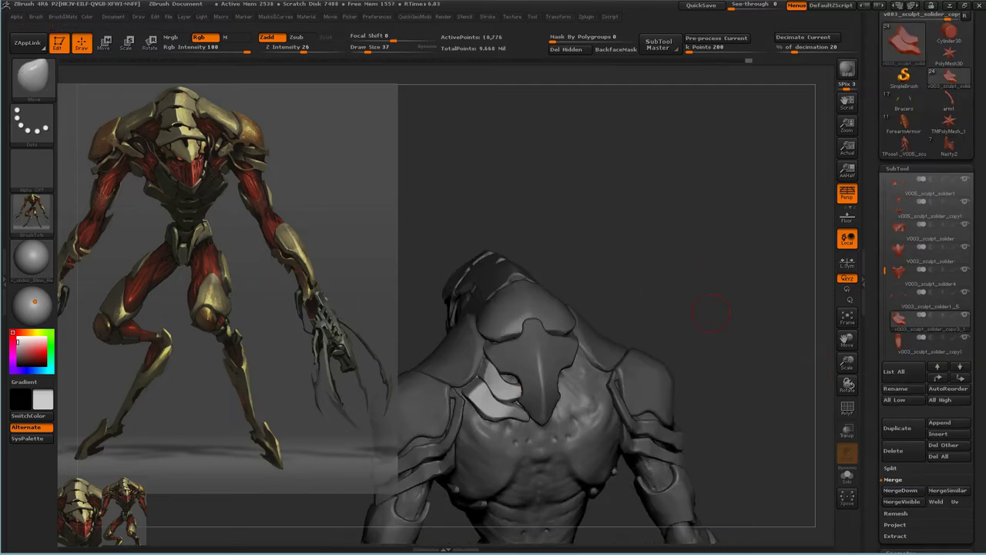
key(ctrl+shift)
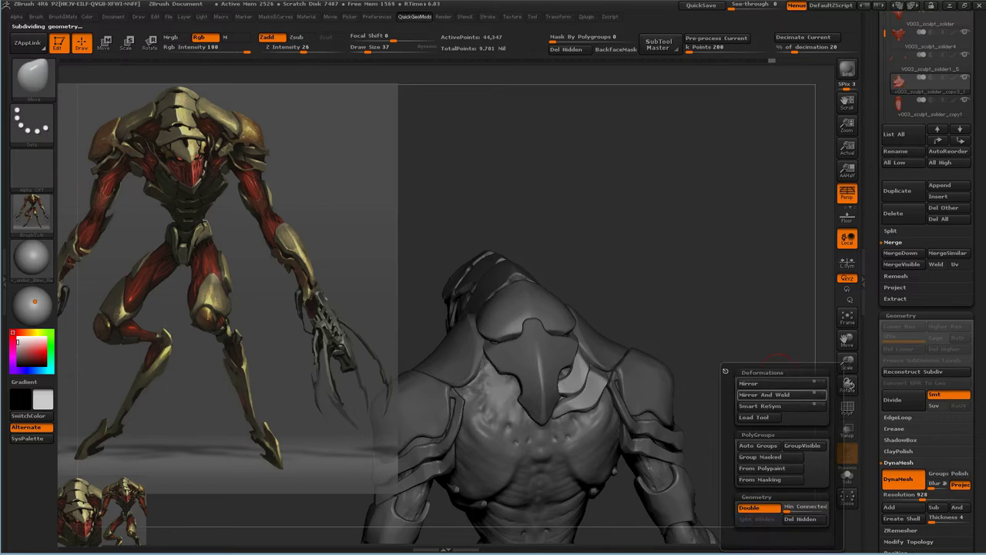
- Select the Extract23 armor piece and subdivide it once
key(f)
alt+drag(660, 286, 681, 333)
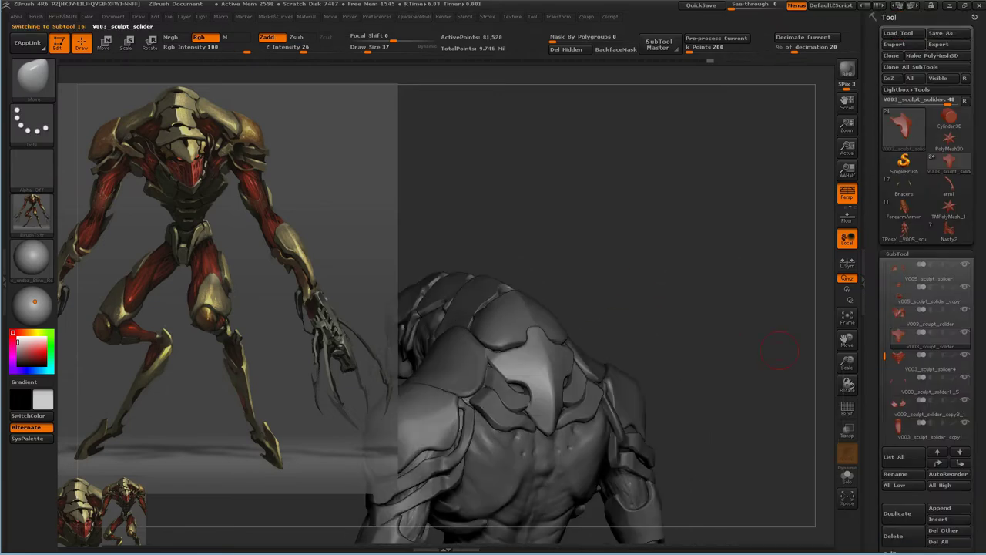
scroll(925, 385, down, 3)
drag(586, 254, 629, 353)
alt+click(583, 368)
key(ctrl+d)
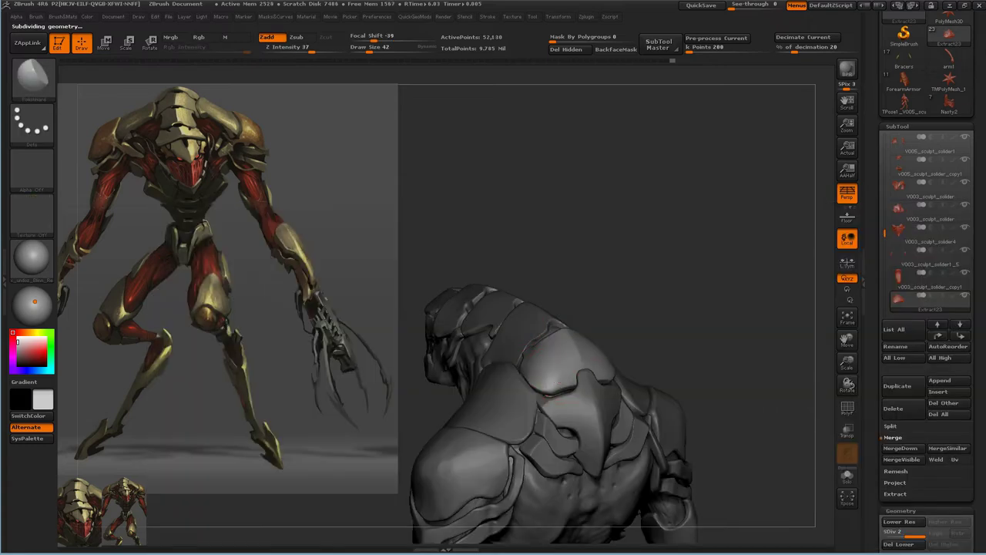
- Merge Extract23 down with the back armor piece below it
key([)
key([)
key([)
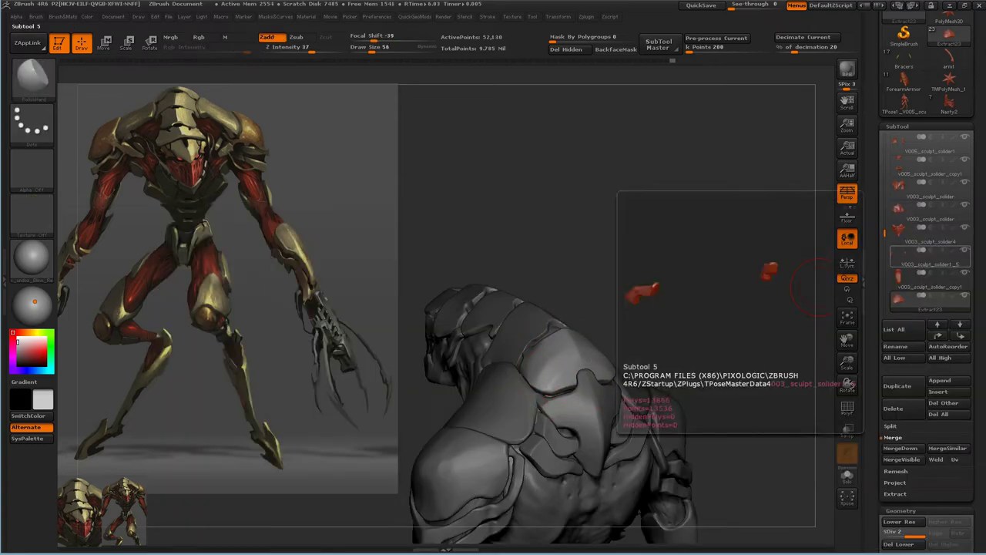
key(])
key(])
key(])
mouse_move(554, 365)
mouse_down()
mouse_move(728, 316)
mouse_move(583, 369)
mouse_up()
key([)
key([)
key([)
key([)
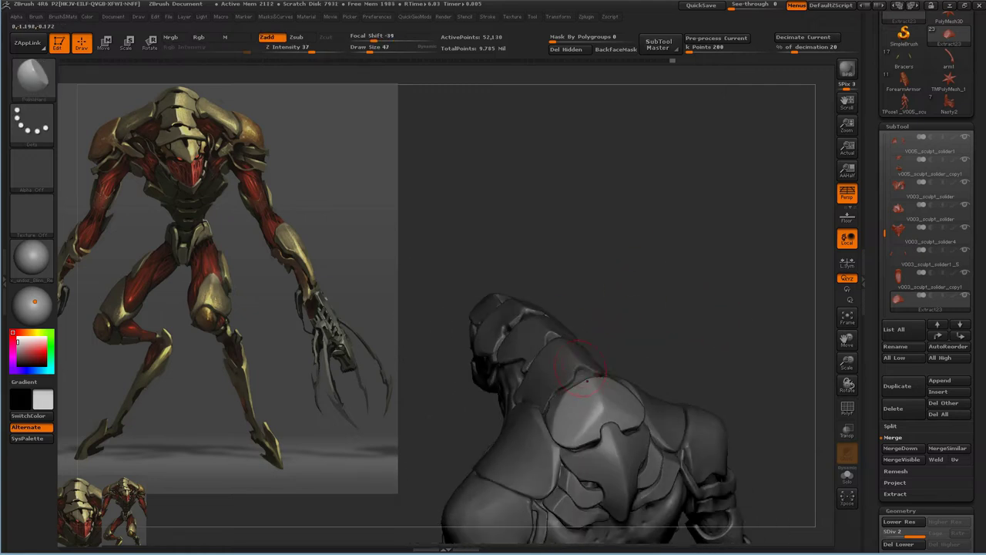
alt+click(608, 454)
click(900, 448)
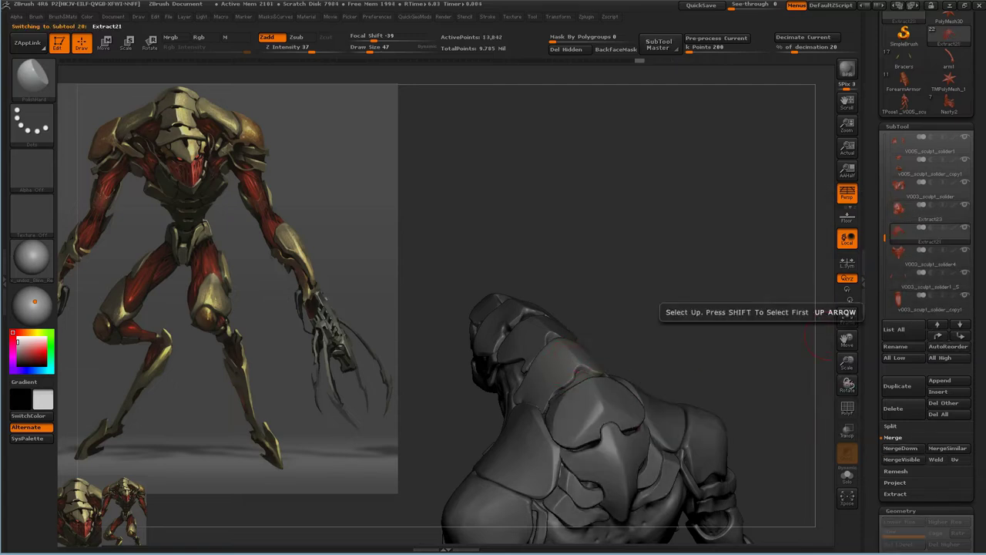
- Select Extract16, then Extract23, then the Extract15 back piece for the next merge
drag(585, 201, 639, 222)
click(930, 231)
key(Up)
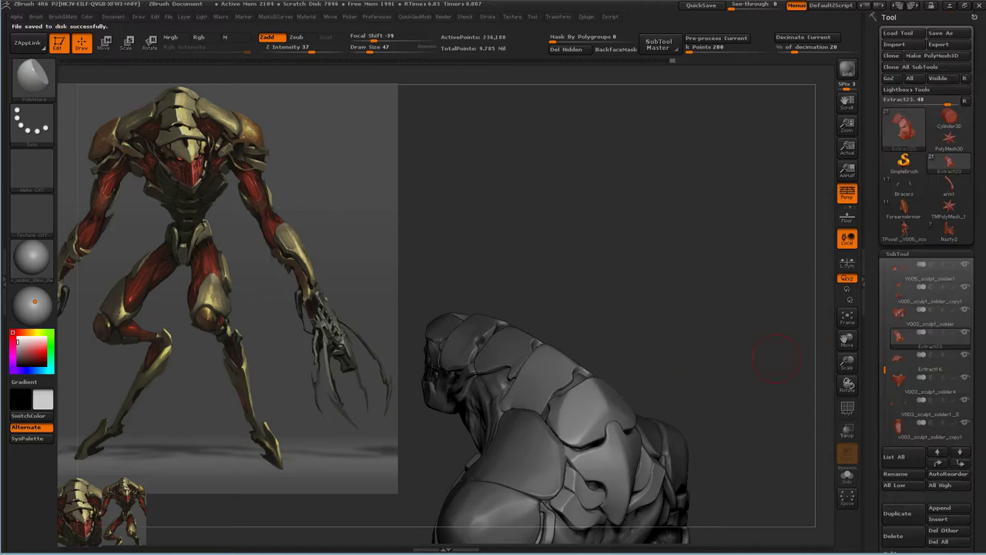
alt+click(487, 335)
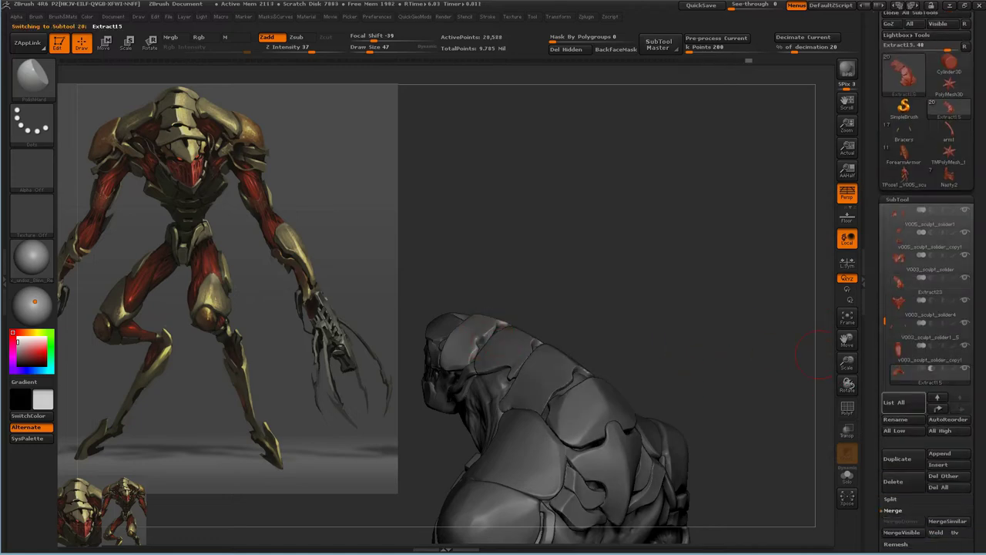
drag(487, 335, 502, 362)
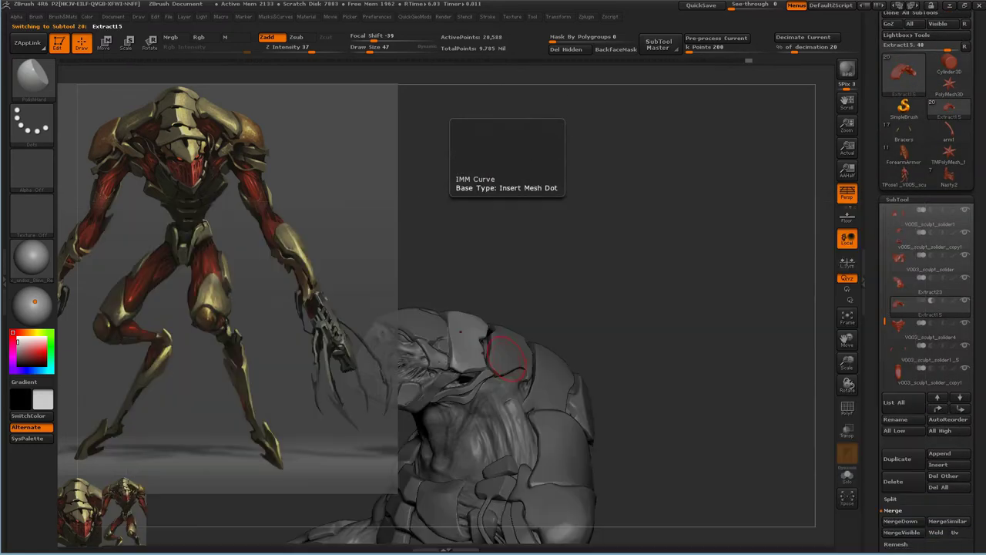
- Rename the merged back armor part Extract23 to 'Spine'
drag(503, 362, 539, 362)
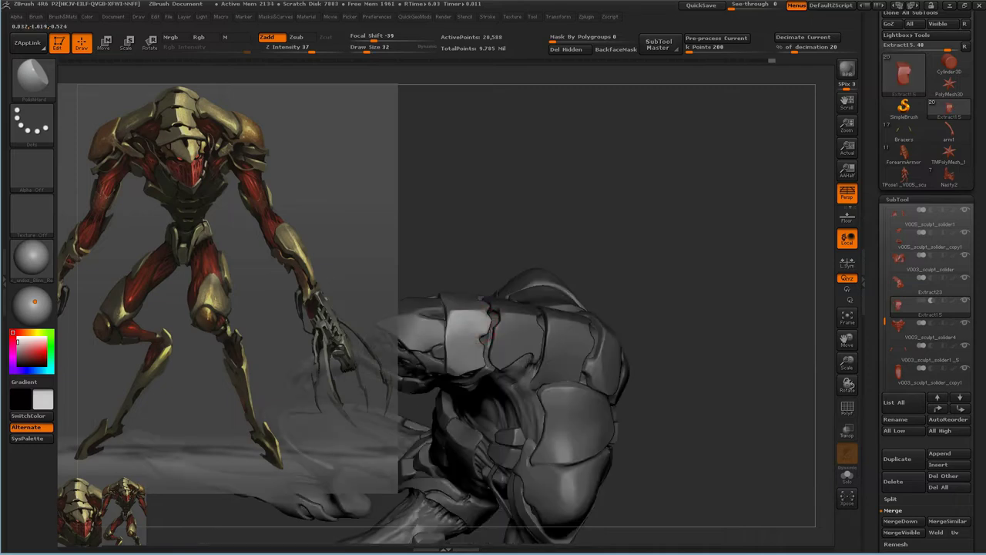
drag(497, 299, 698, 249)
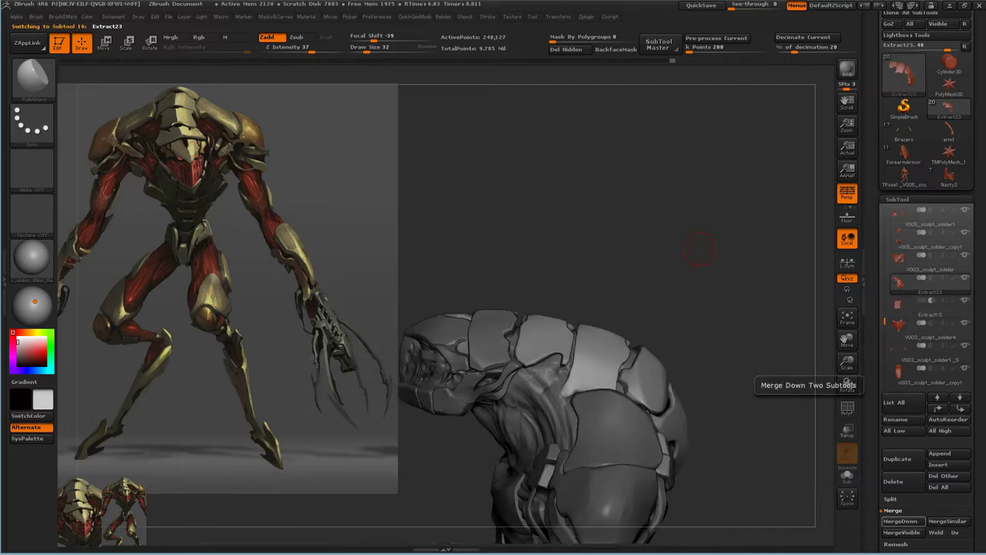
mouse_move(685, 308)
mouse_down()
mouse_move(614, 454)
mouse_move(611, 239)
mouse_move(612, 405)
mouse_up()
click(895, 419)
text(Spine)
key(Return)
- Rename the chest armor subtool to 'TorsoArmor'
drag(715, 275, 820, 327)
click(895, 419)
text(torsoArmor)
key(Return)
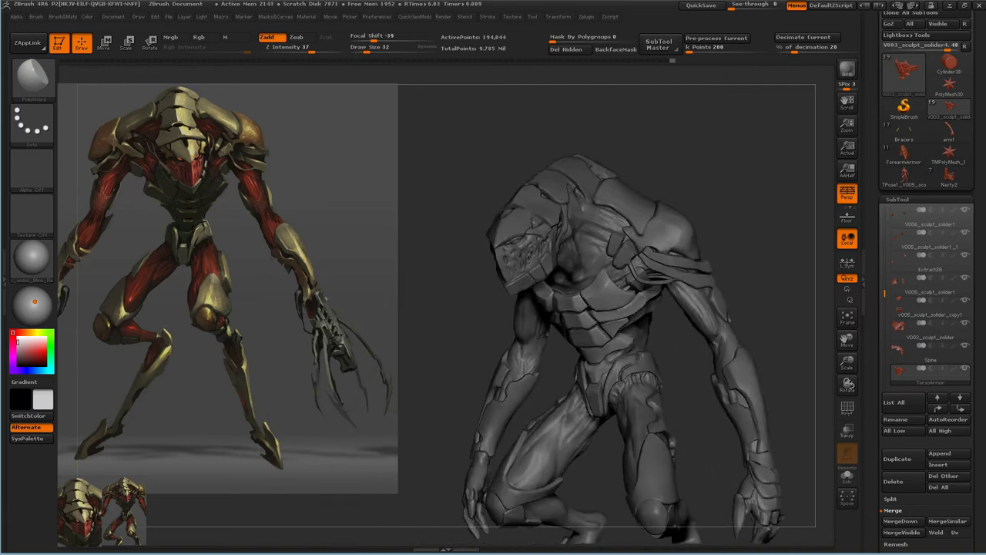
- Select the arm armor part and solo it
drag(662, 231, 734, 225)
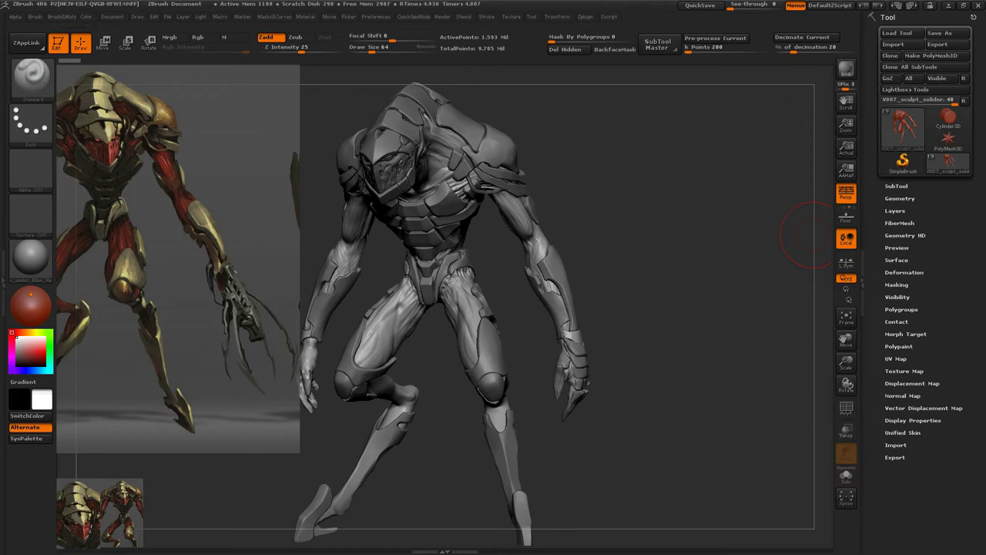
drag(807, 235, 728, 231)
alt+click(639, 370)
click(846, 476)
- Mirror and weld the forearm armor onto the opposite arm from a front view
click(846, 476)
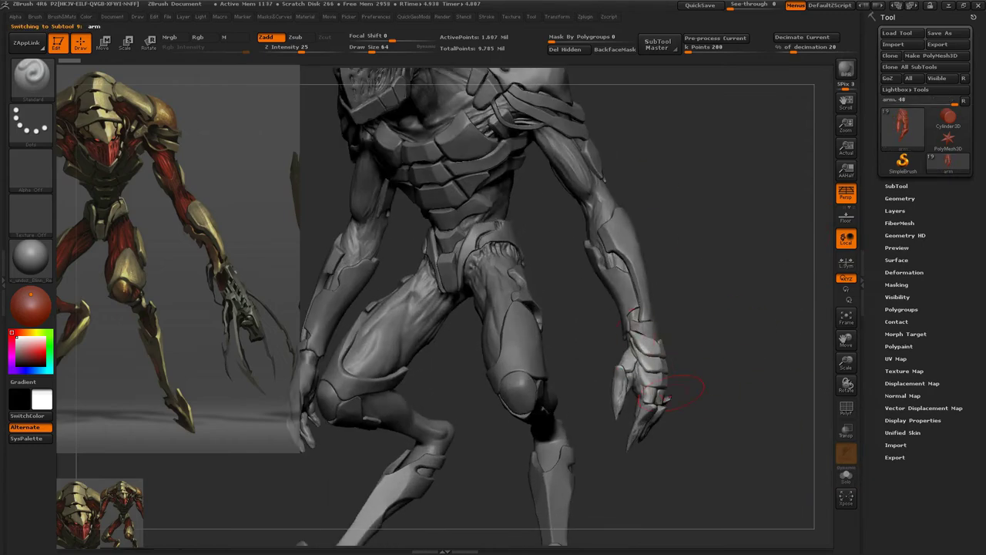
shift+drag(737, 351, 737, 348)
key(shift+q)
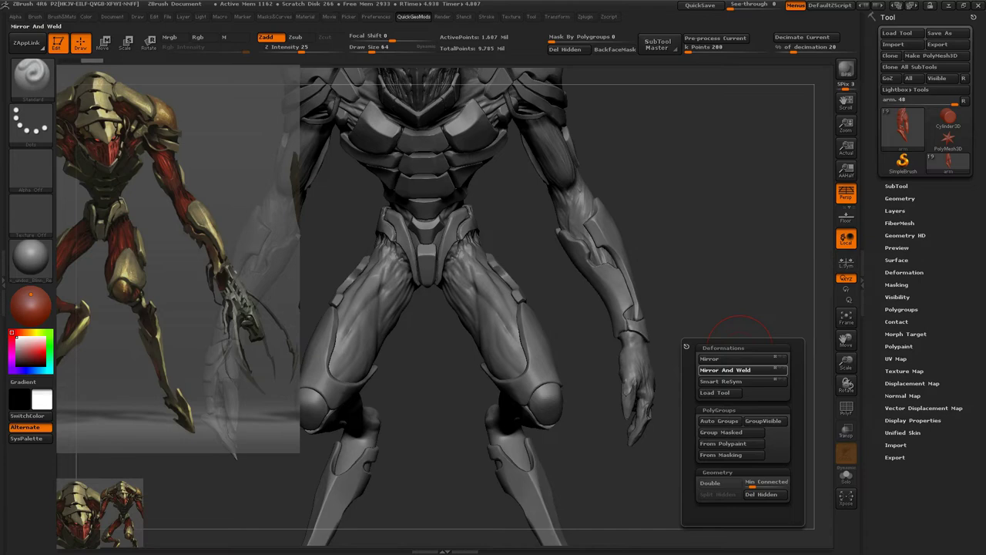
click(724, 370)
mouse_move(693, 385)
mouse_down()
mouse_move(539, 355)
mouse_move(416, 345)
mouse_move(477, 354)
mouse_up()
- Solo the V007_sculpt_solider body and pick the ClayBuildup_Smooth brush
alt+click(539, 347)
click(846, 476)
drag(732, 401, 694, 401)
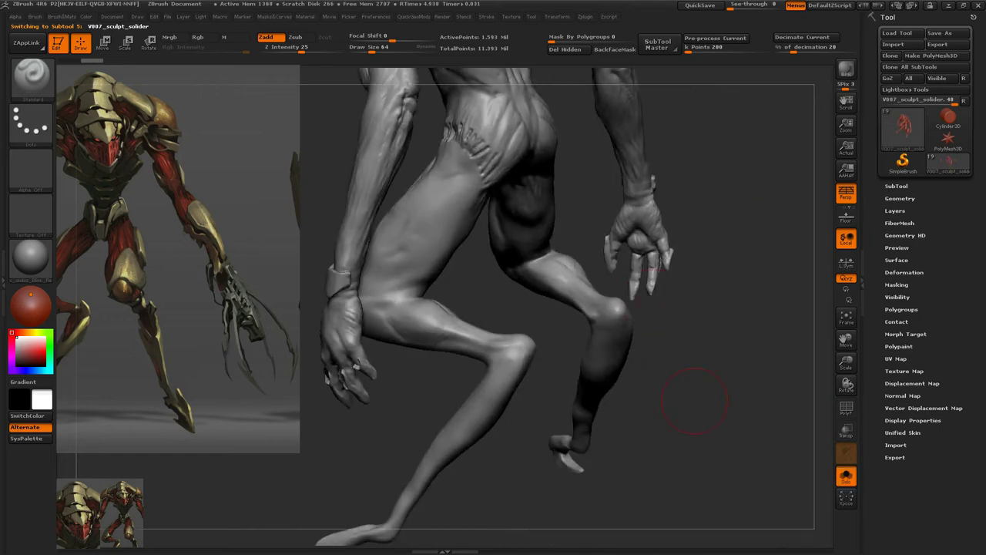
key(b)
click(324, 324)
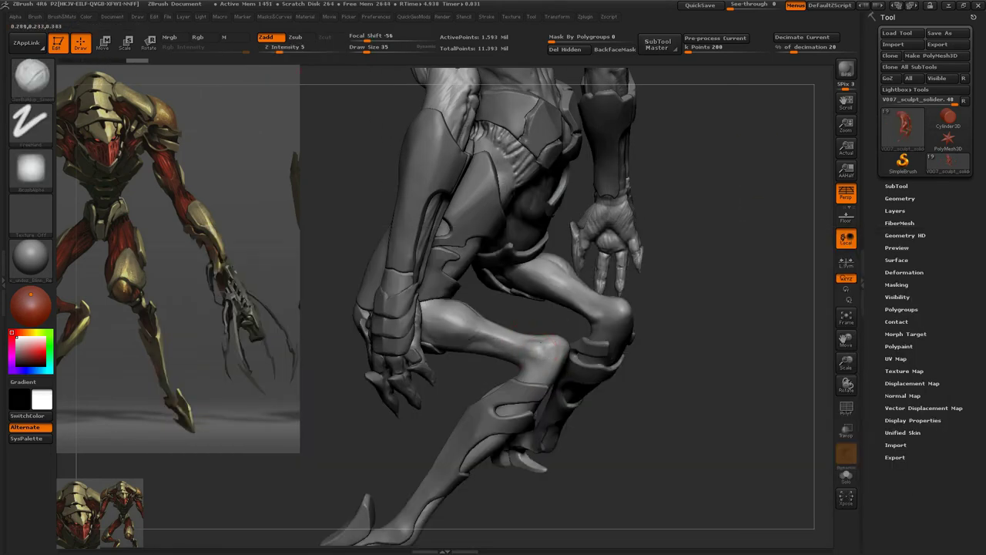
- Orbit around the legs and smooth their surface
drag(693, 463, 755, 432)
mouse_move(494, 367)
mouse_down()
mouse_move(539, 347)
mouse_move(505, 355)
mouse_up()
key(shift)
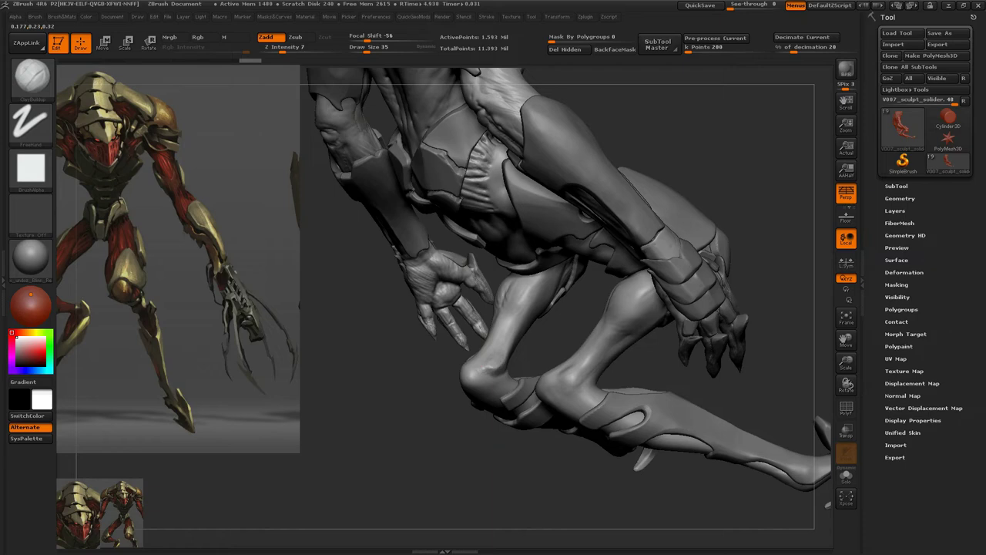
drag(548, 339, 533, 291)
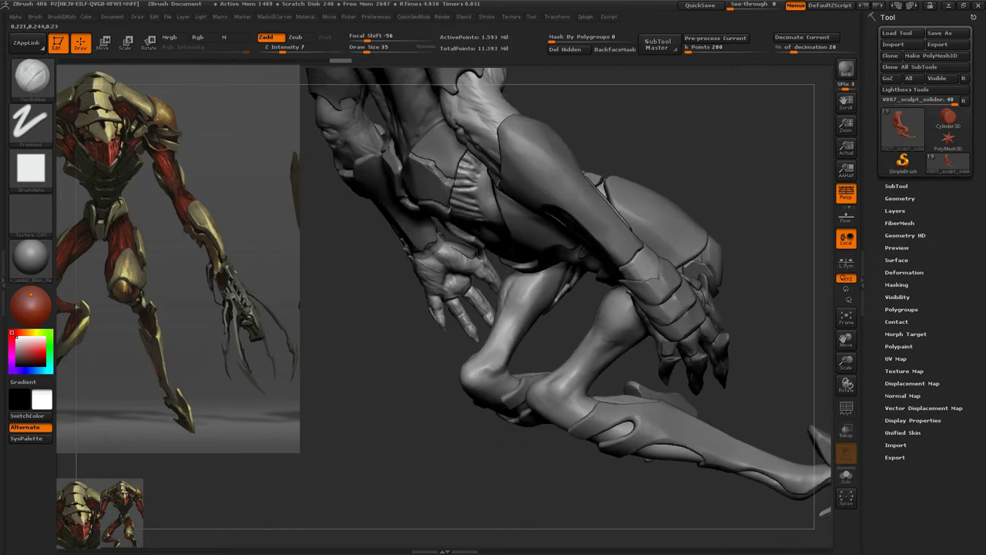
- Switch to the Dam_Standard brush and inspect the knee and lower leg up close
key(b)
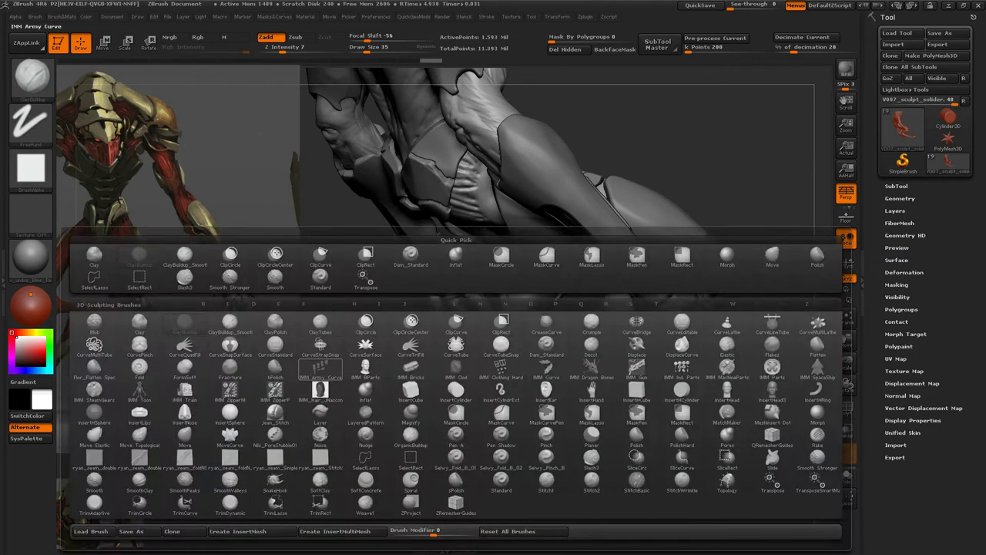
key(d)
key(s)
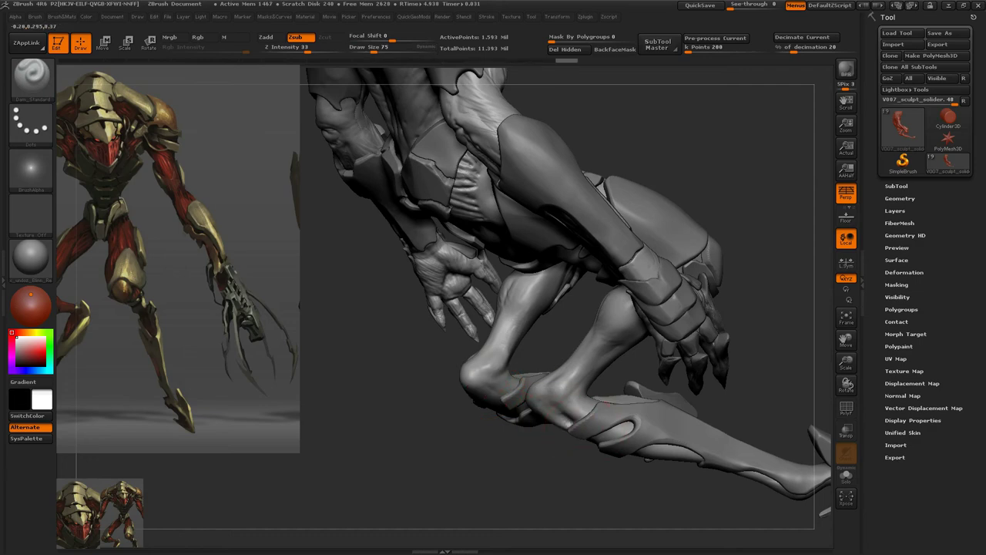
mouse_move(672, 454)
alt+mouse_down()
mouse_move(704, 342)
mouse_move(670, 363)
mouse_move(659, 350)
alt+mouse_up()
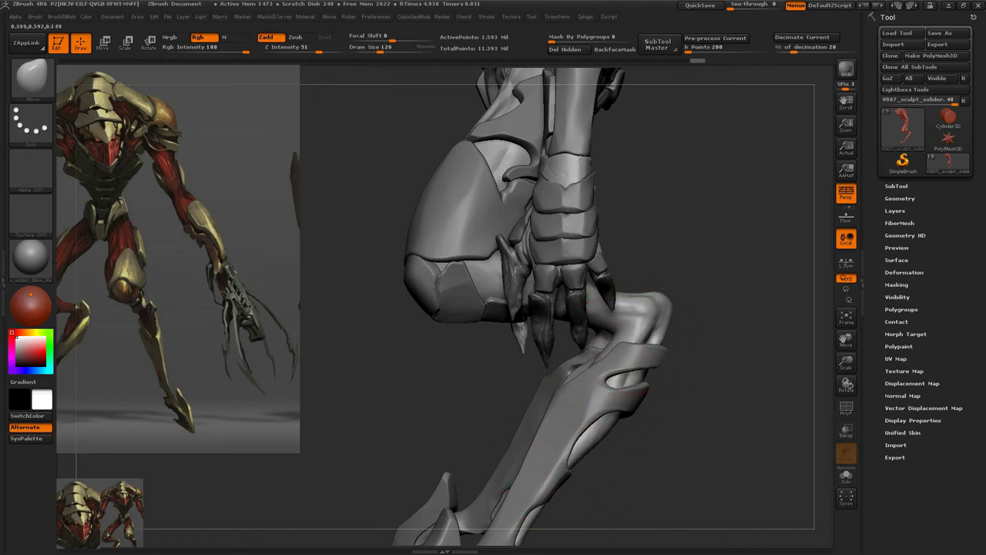
drag(732, 192, 617, 287)
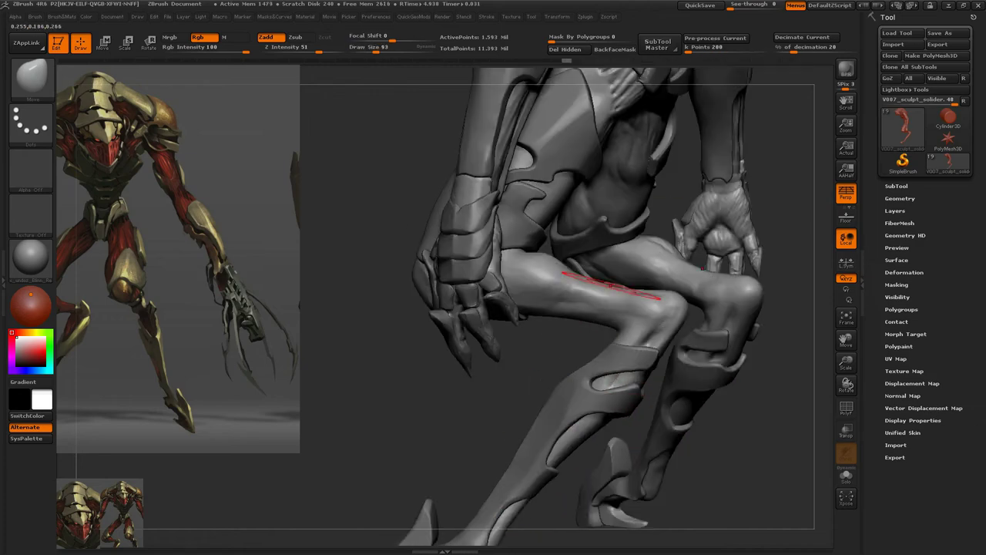
- Choose ClayBuildup, turn to a three-quarter back view, and select the knee armor piece
key(b)
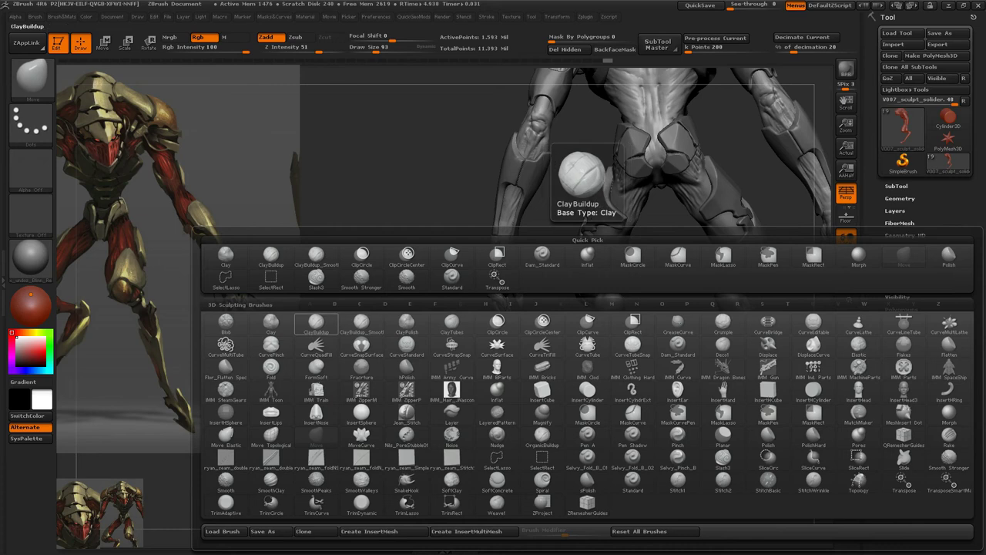
click(362, 324)
mouse_move(542, 382)
mouse_down()
mouse_move(585, 370)
mouse_move(631, 318)
mouse_up()
mouse_move(758, 289)
mouse_down()
mouse_move(717, 300)
mouse_move(565, 275)
mouse_move(529, 312)
mouse_up()
alt+click(565, 275)
- Move and rotate the knee armor piece onto the leg with Transpose
key(w)
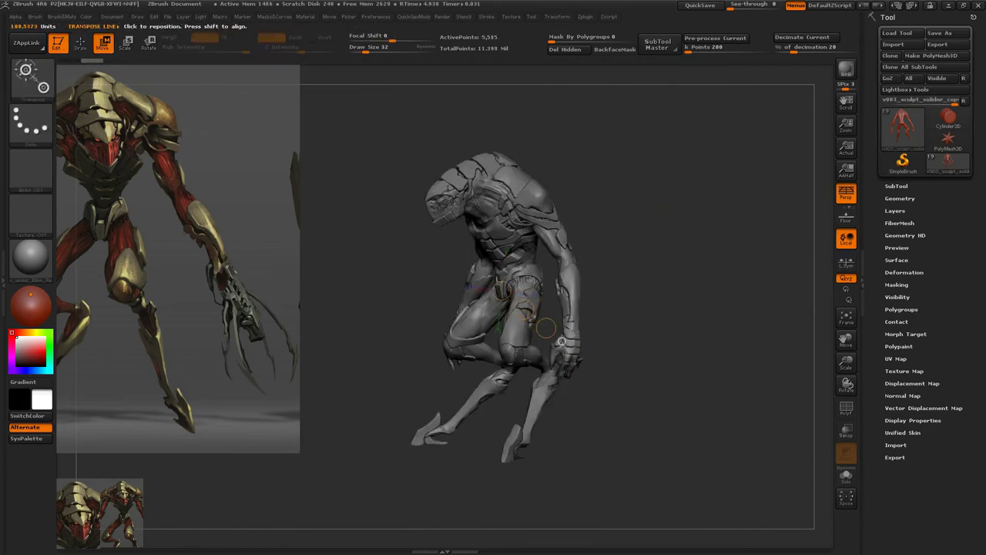
alt+drag(562, 341, 560, 402)
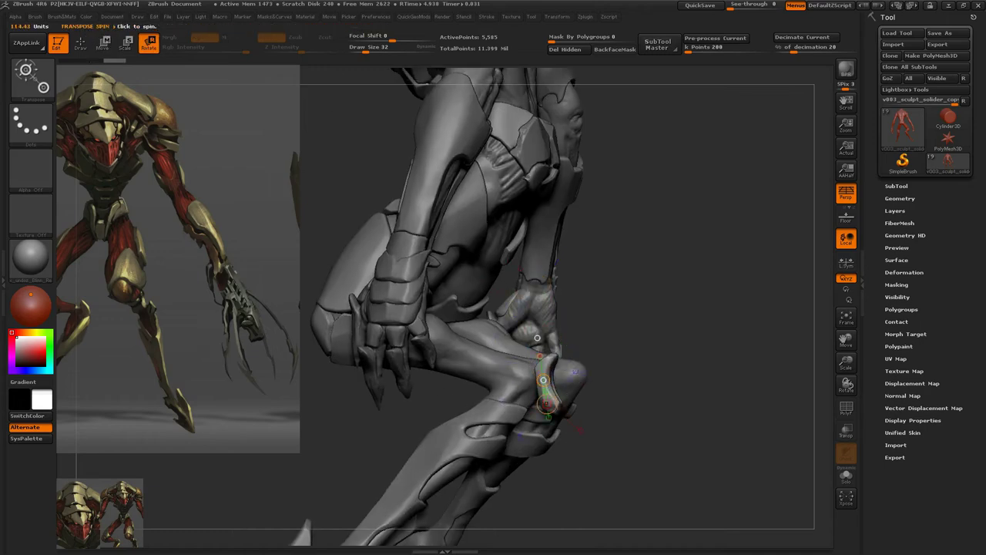
drag(537, 336, 446, 336)
key(w)
mouse_move(555, 431)
mouse_down()
mouse_move(539, 432)
mouse_move(587, 436)
mouse_move(549, 342)
mouse_move(508, 339)
mouse_move(545, 338)
mouse_up()
key(e)
key(w)
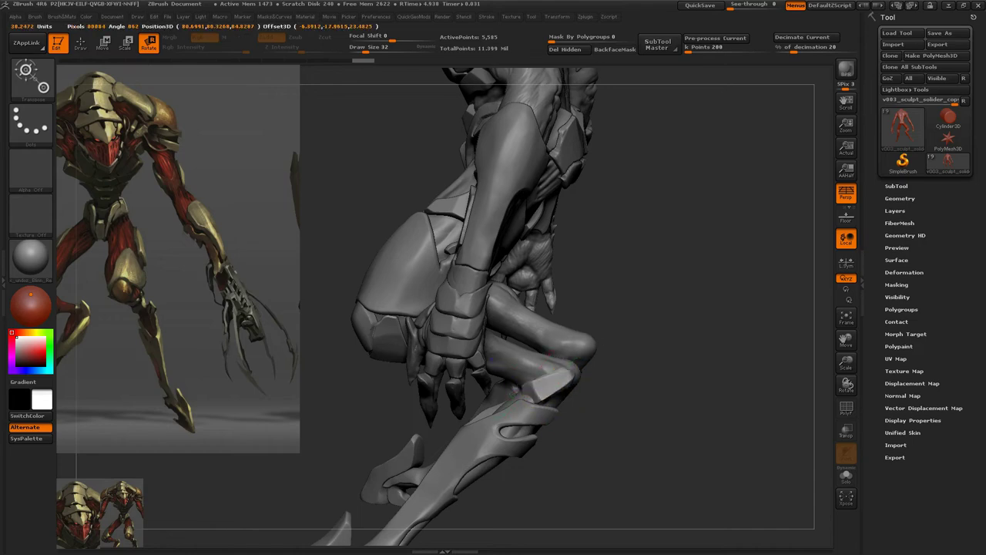
key(q)
- Check the knee placement, then select V007_sculpt_solider and frame the legs
mouse_move(533, 320)
mouse_down()
mouse_move(526, 426)
mouse_move(562, 409)
mouse_up()
key(s)
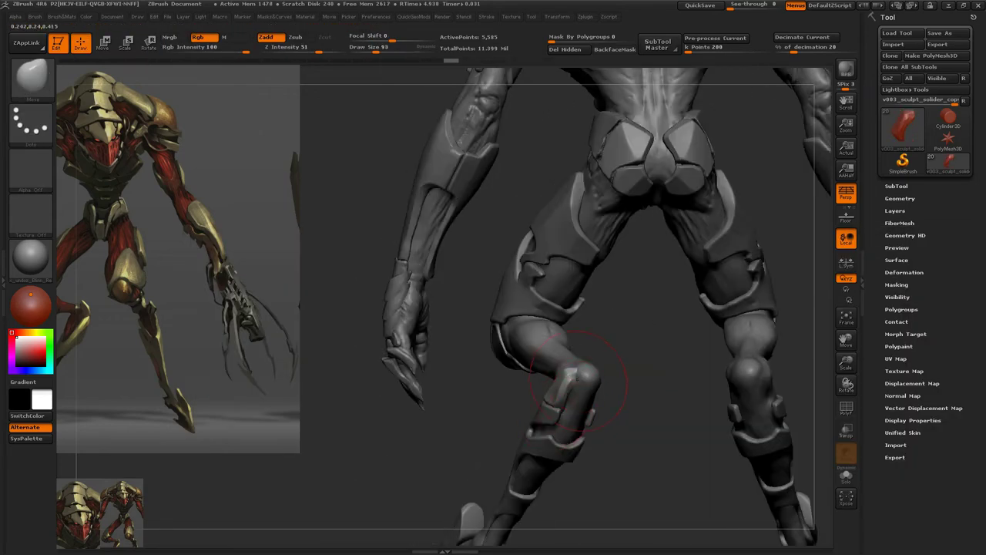
drag(580, 364, 549, 407)
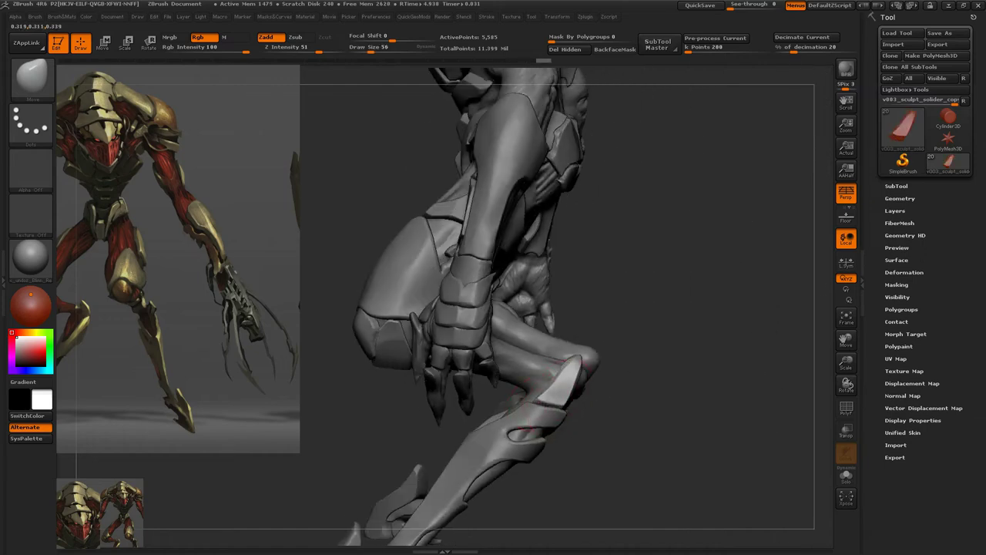
alt+click(549, 407)
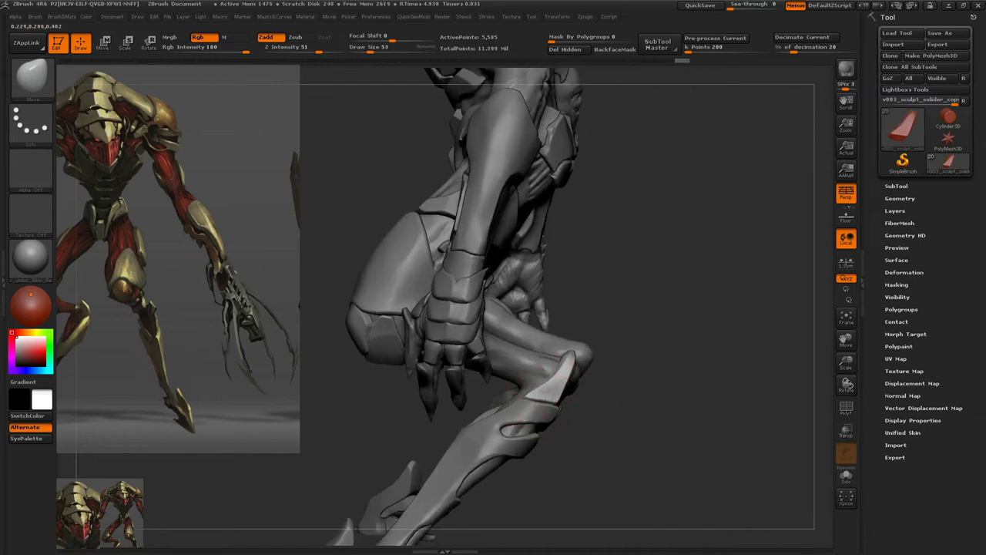
key(f)
mouse_move(549, 407)
alt+mouse_down()
mouse_move(550, 376)
mouse_move(532, 389)
mouse_move(471, 381)
mouse_move(469, 426)
alt+mouse_up()
- Select the knee armor copy and move it further into place on the leg
alt+click(472, 382)
key(w)
drag(580, 401, 514, 462)
key(w)
key(w)
mouse_move(496, 379)
mouse_down()
mouse_move(462, 370)
mouse_move(493, 366)
mouse_up()
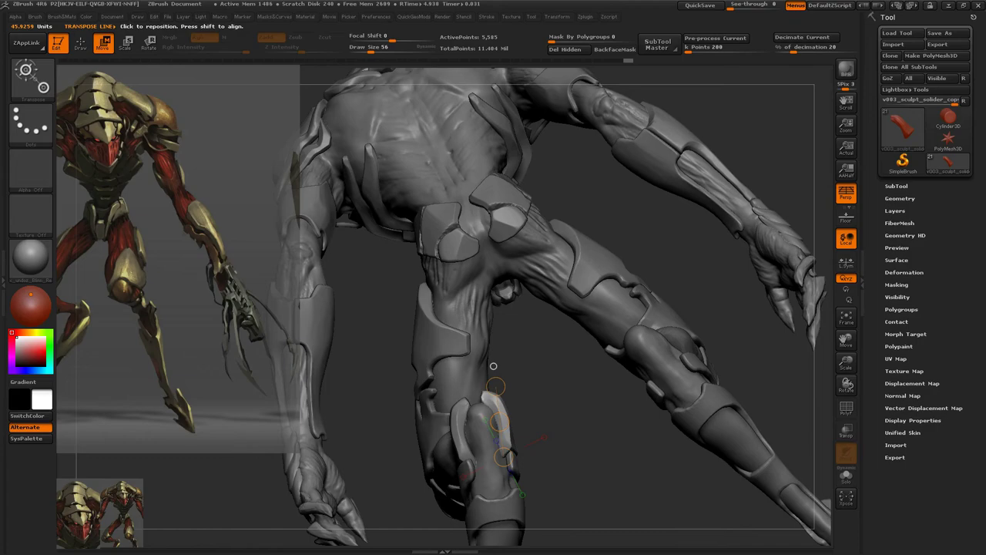
key(q)
key(b)
click(529, 176)
- Inspect the legs from below, cycling through armor pieces 19, 20, V006_sculpt_solider1 and the forearm plate
drag(529, 309, 467, 377)
mouse_move(513, 408)
mouse_down()
mouse_move(470, 407)
mouse_move(499, 412)
mouse_up()
alt+click(500, 413)
key(f)
alt+drag(693, 462, 694, 347)
mouse_move(493, 416)
mouse_down()
mouse_move(539, 422)
mouse_move(479, 410)
mouse_move(609, 417)
mouse_move(594, 385)
mouse_move(547, 412)
mouse_move(493, 408)
mouse_up()
alt+click(509, 411)
alt+click(479, 411)
alt+click(609, 416)
alt+click(415, 403)
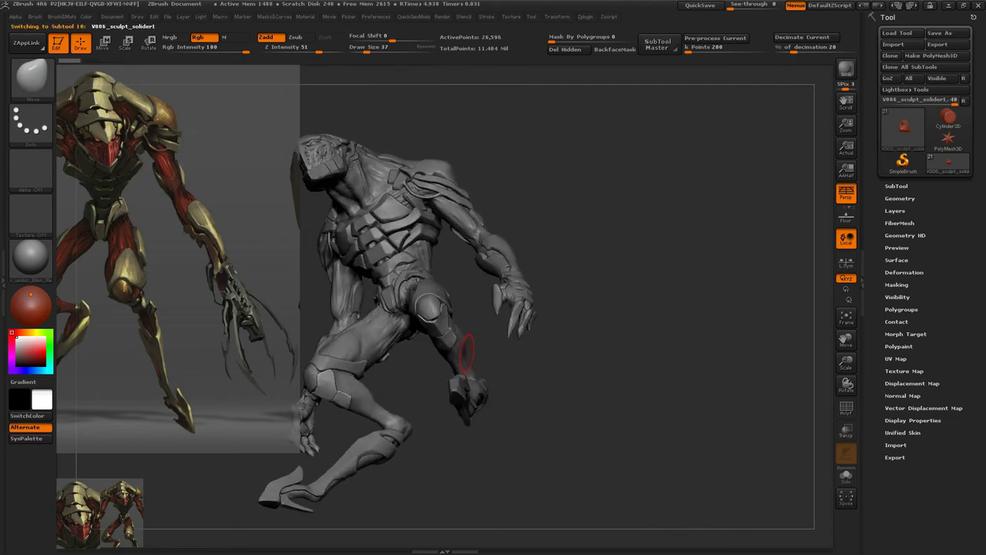
- Slide the forearm armor plate along the arm with Transpose Move
key(shift+q)
click(548, 422)
drag(548, 423, 535, 485)
key(w)
drag(486, 384, 416, 362)
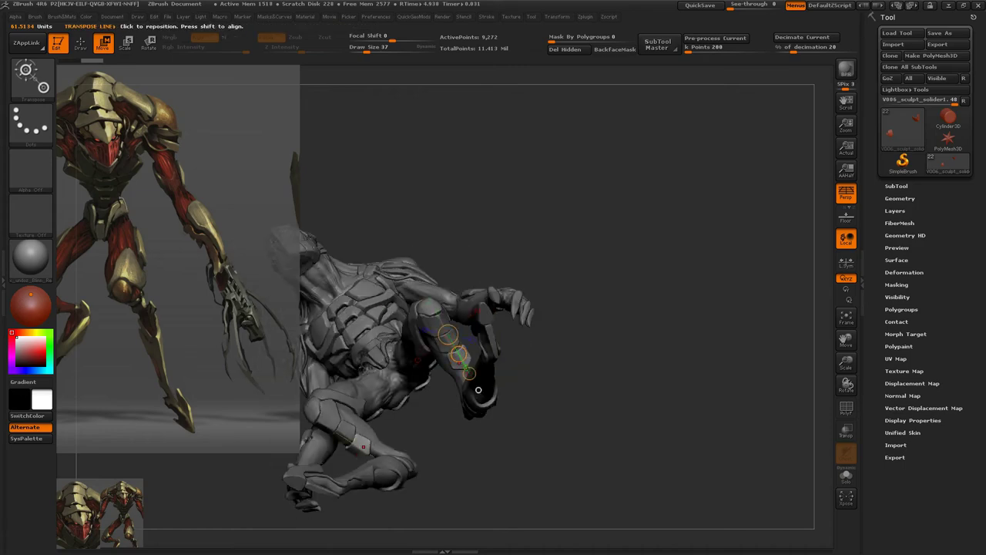
drag(422, 298, 471, 388)
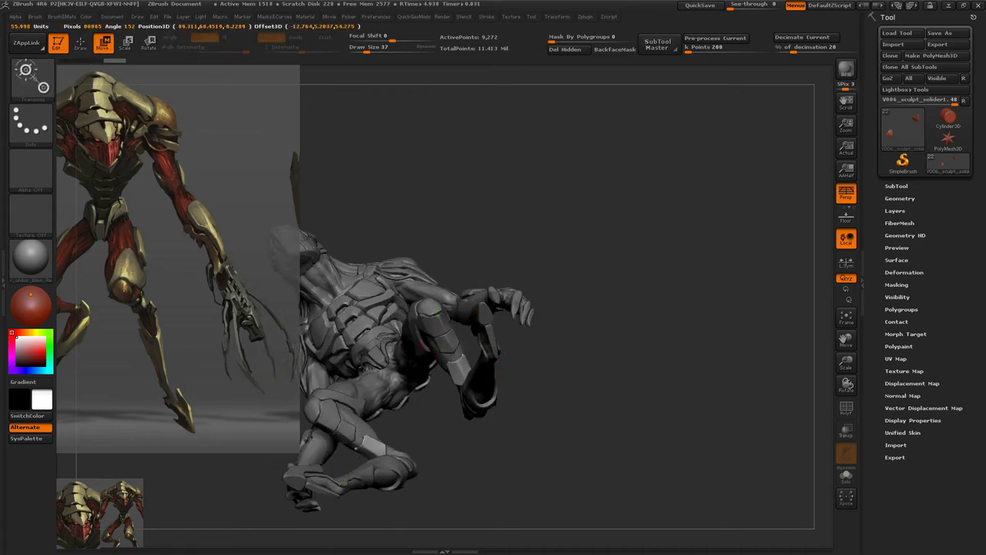
mouse_move(369, 444)
mouse_down()
mouse_move(431, 385)
mouse_move(400, 359)
mouse_move(550, 341)
mouse_move(570, 354)
mouse_up()
- Return to sculpting and set the brush Draw Size to about 50
key(q)
key(bracketleft)
key(bracketleft)
key(bracketleft)
key(bracketleft)
key(bracketleft)
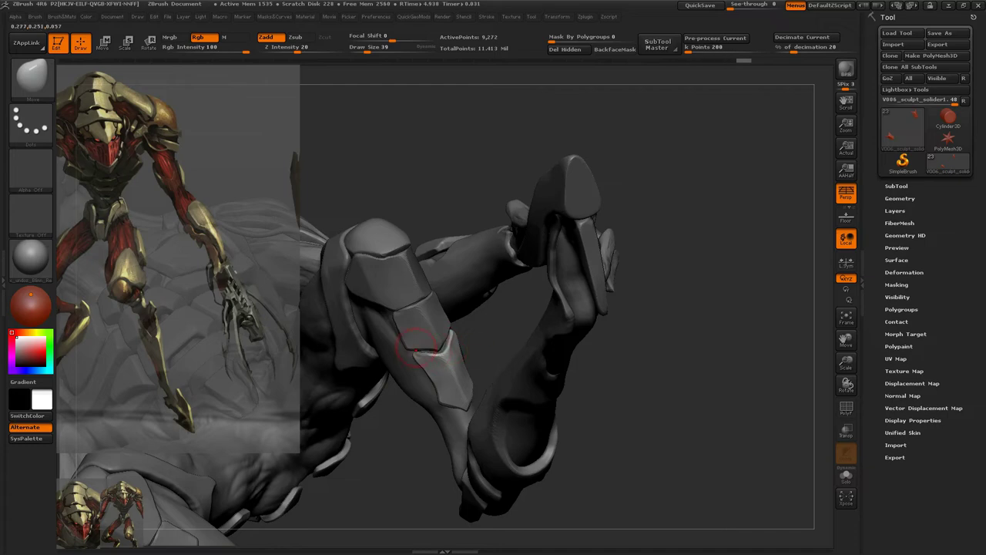
key(s)
drag(432, 379, 443, 378)
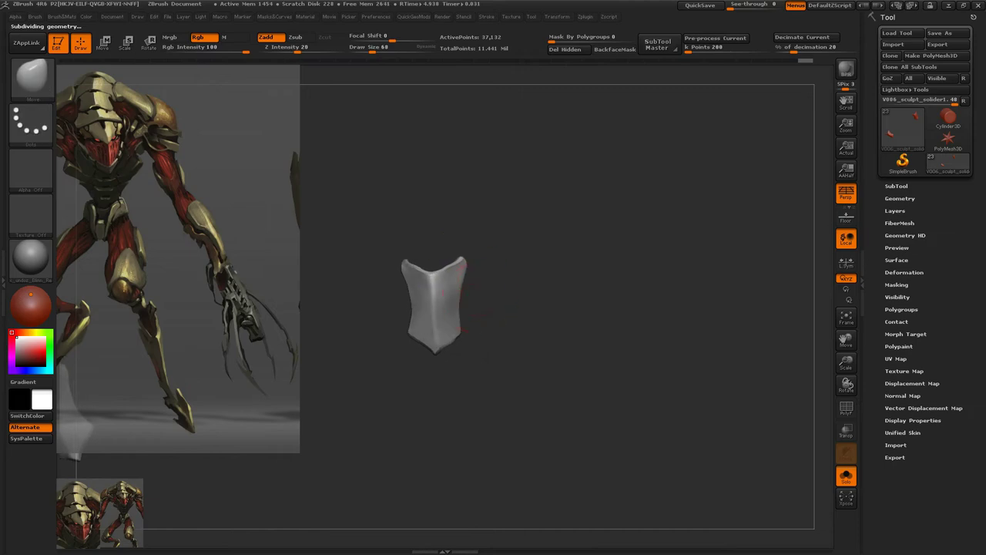
- Choose the TrimLasso brush
key(b)
key(s)
key(t)
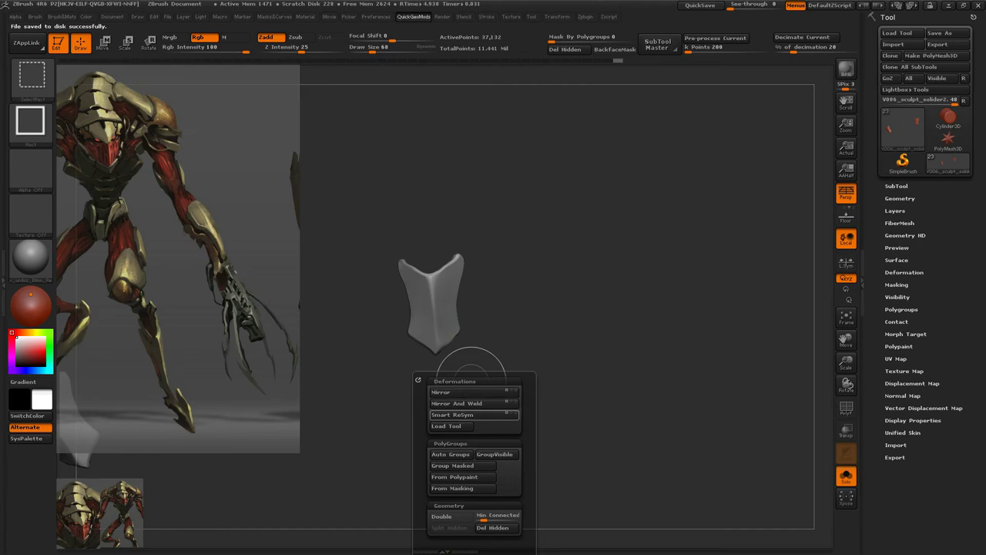
key(b)
click(407, 505)
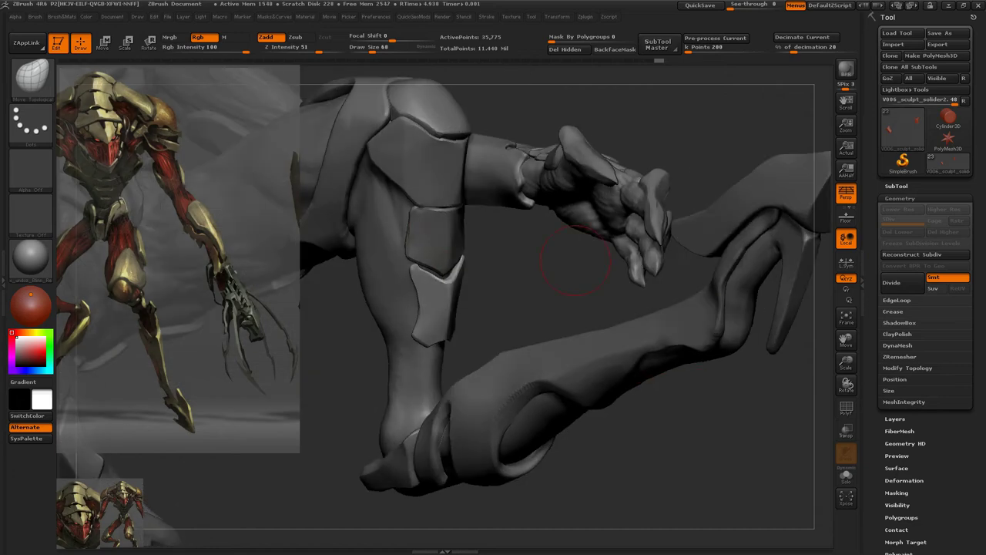
- Merge the plate down into V006_sculpt_solider1, solo it, and subdivide once
alt+click(436, 261)
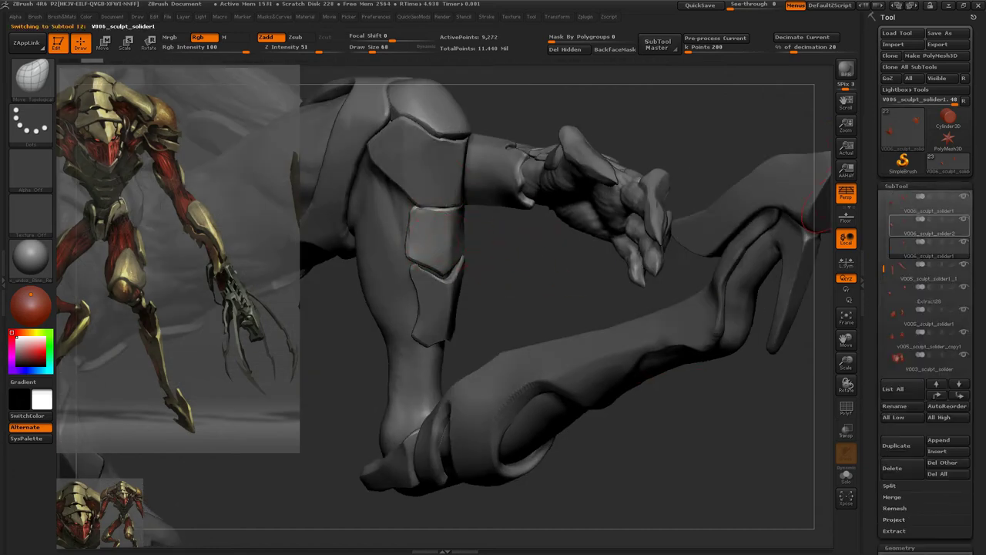
click(891, 496)
click(900, 508)
click(900, 517)
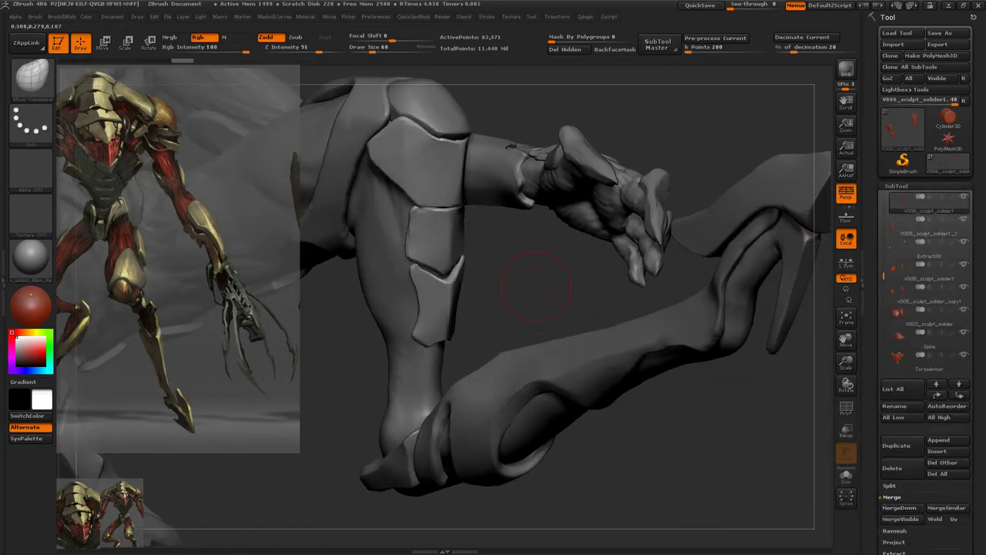
click(846, 475)
key(ctrl+d)
- Test hiding all but one armor plate, inspect it, then unhide all plates
drag(617, 324, 554, 251)
key(b)
key(h)
key(p)
key(space)
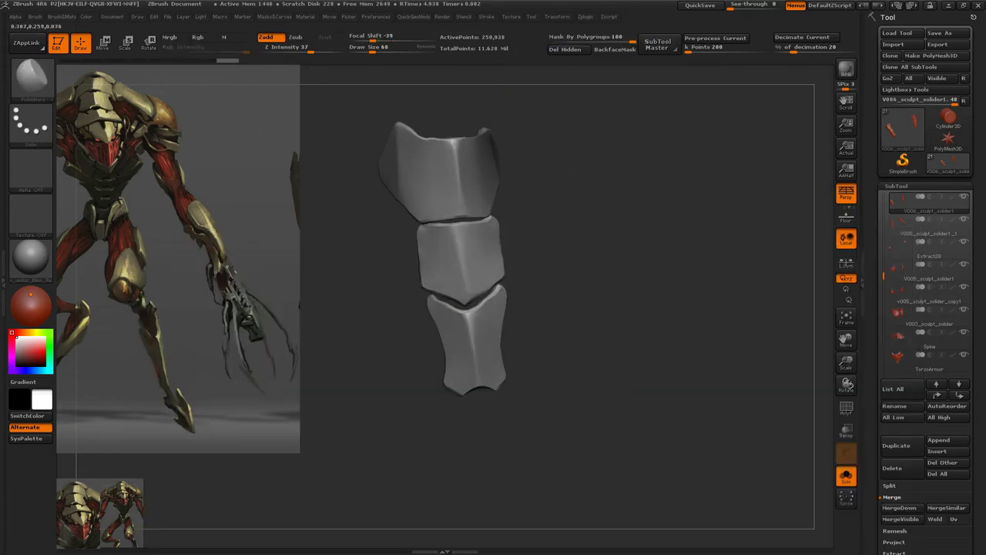
drag(586, 308, 562, 293)
ctrl+shift+click(432, 169)
mouse_move(578, 346)
mouse_down()
mouse_move(440, 325)
mouse_move(507, 231)
mouse_move(462, 277)
mouse_move(393, 245)
mouse_move(433, 261)
mouse_up()
ctrl+shift+click(507, 231)
- Pick Move Topological at size 126, show the full figure, and select the Body
key(b)
key(m)
key(t)
key(s)
drag(566, 176, 836, 435)
click(846, 475)
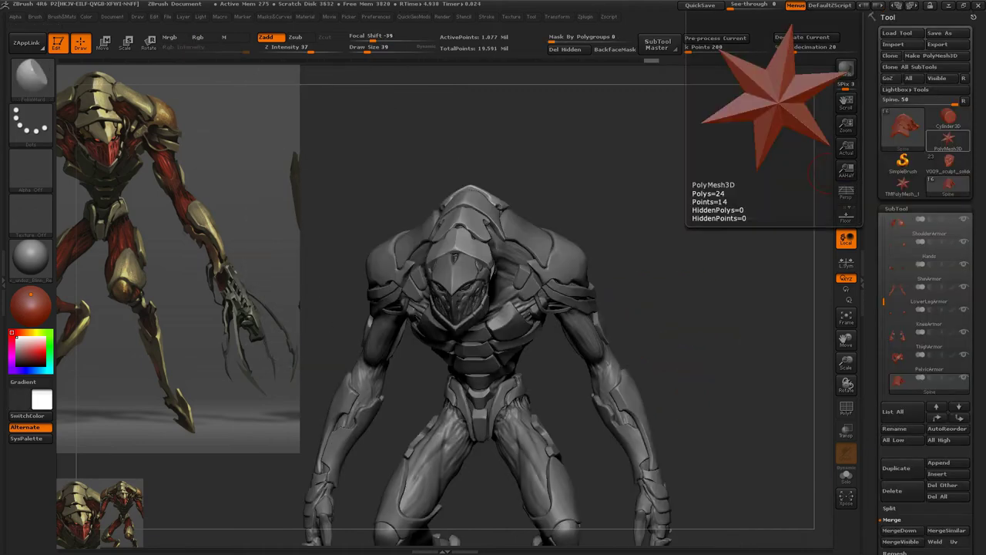
alt+click(539, 254)
- Build up clay on the neck below the head with ClayBuildup and smooth it
drag(678, 201, 653, 243)
key(b)
key(c)
key(b)
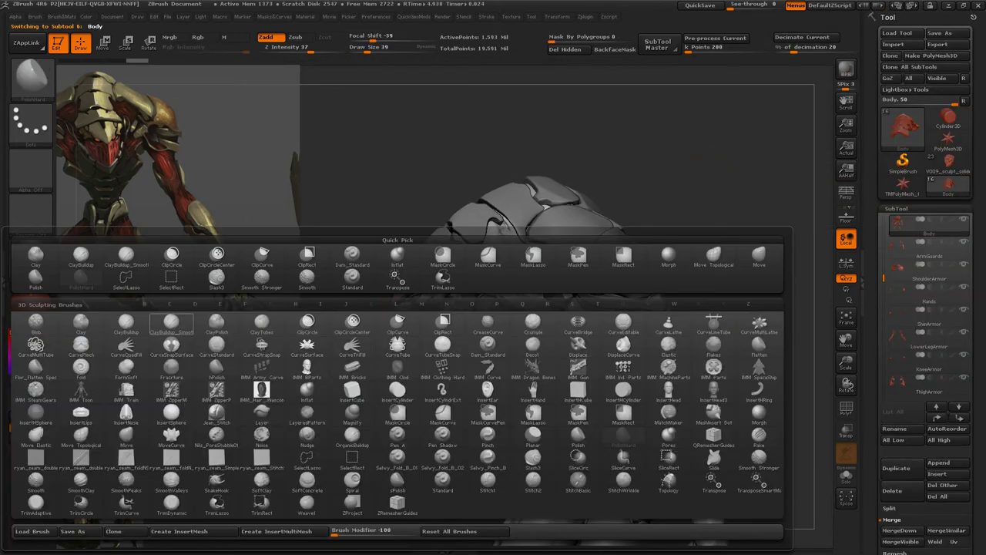
drag(551, 268, 497, 259)
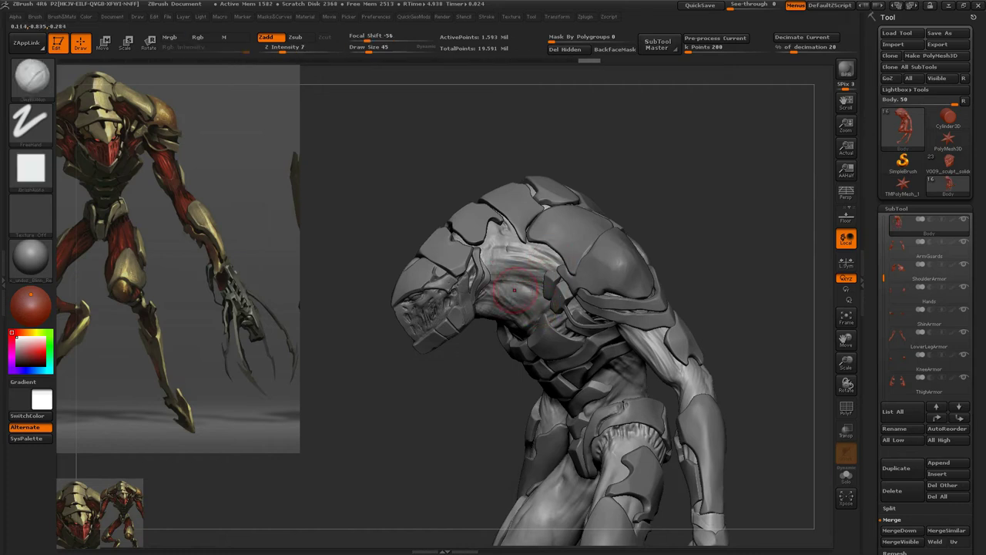
shift+drag(528, 285, 528, 275)
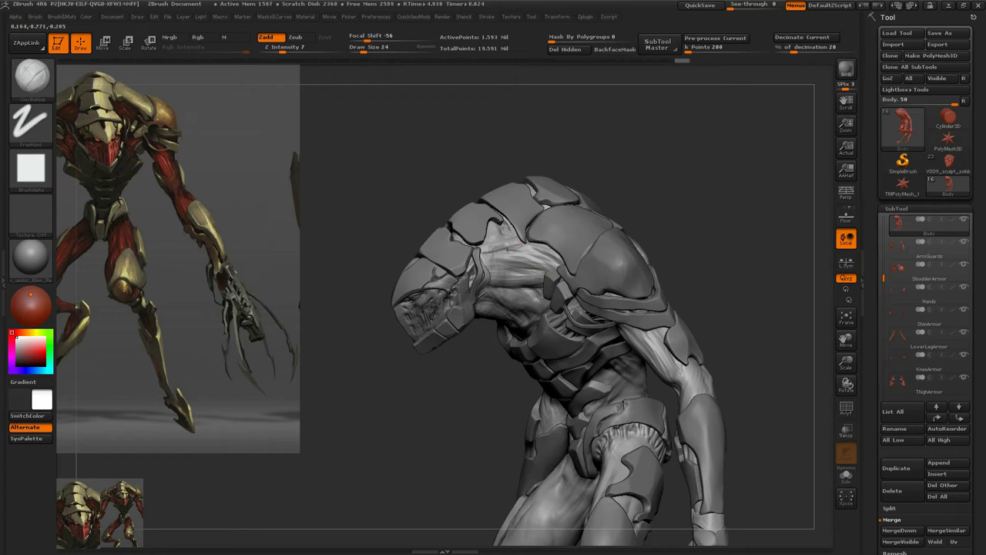
mouse_move(705, 255)
mouse_down()
mouse_move(691, 158)
mouse_move(678, 161)
mouse_up()
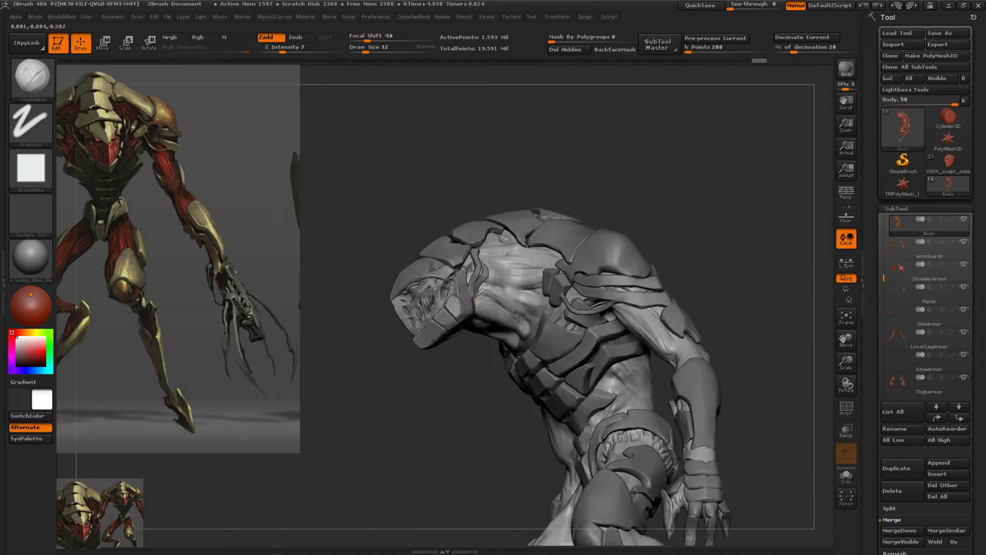
- Switch to Dam_Standard and turn the sculpt to carve neck creases
key(b)
key(d)
key(s)
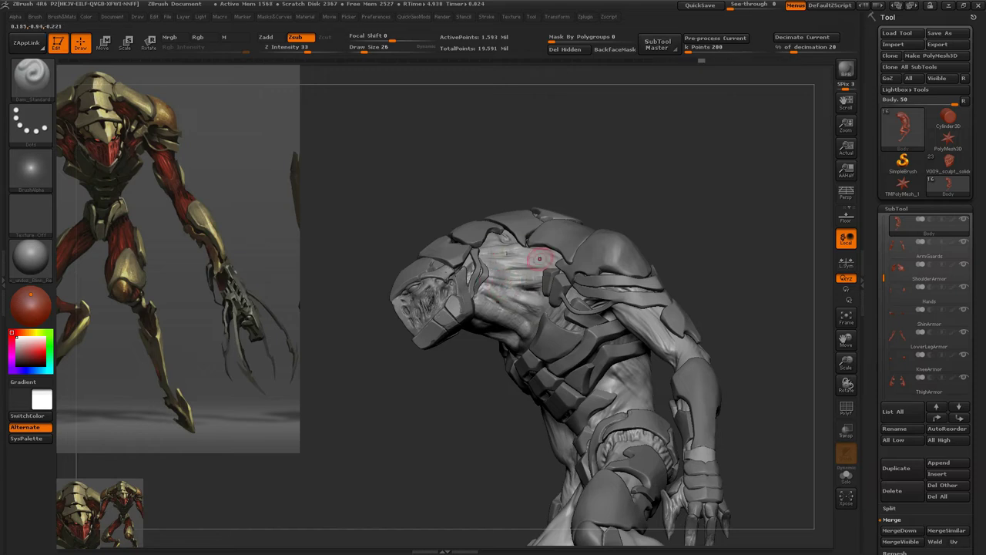
drag(628, 198, 570, 231)
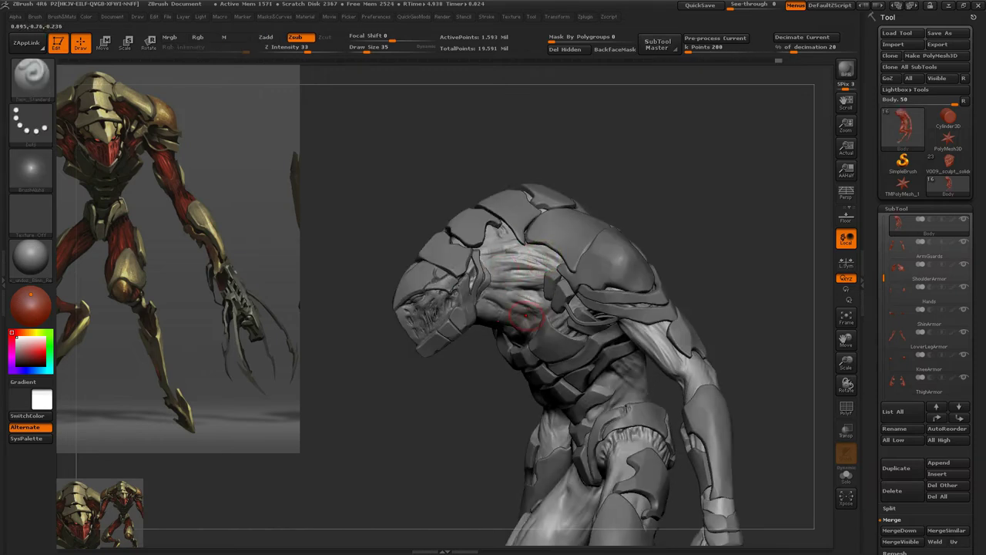
mouse_move(525, 316)
mouse_down()
mouse_move(490, 301)
mouse_move(523, 293)
mouse_up()
mouse_move(586, 177)
mouse_down()
mouse_move(639, 193)
mouse_move(506, 231)
mouse_up()
- Adjust the neck with the Move brush at size 53, then pick a clay brush
key(b)
key(m)
key(v)
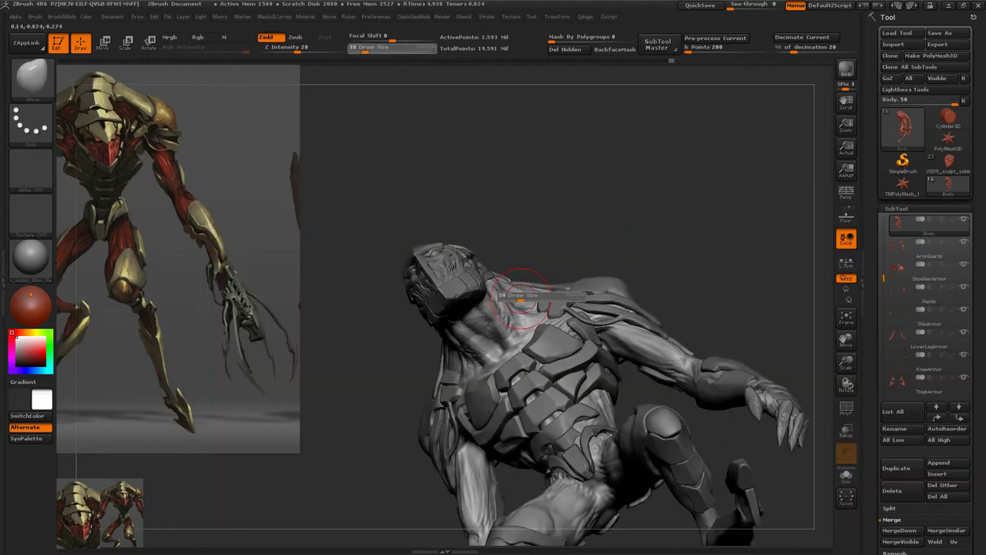
key(s)
drag(504, 297, 480, 270)
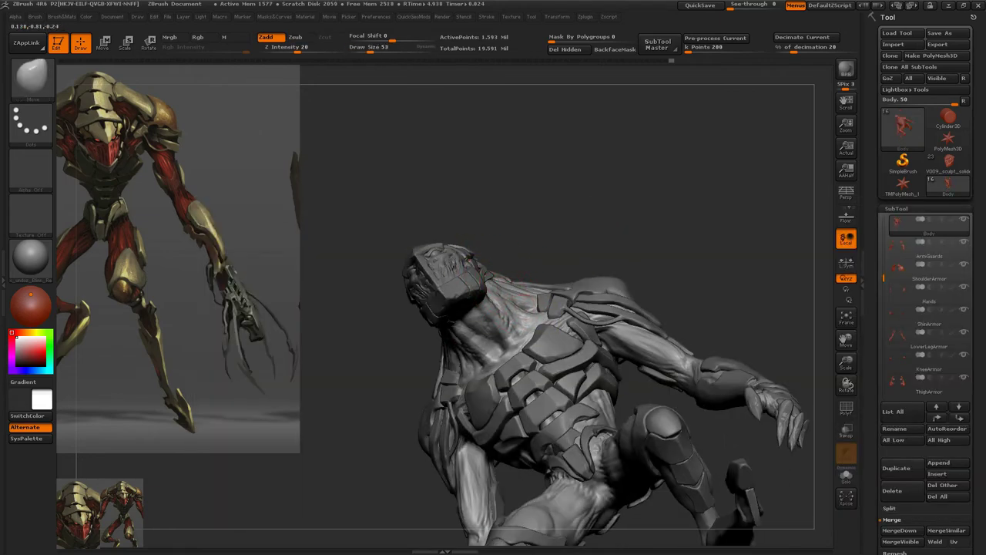
drag(592, 213, 771, 225)
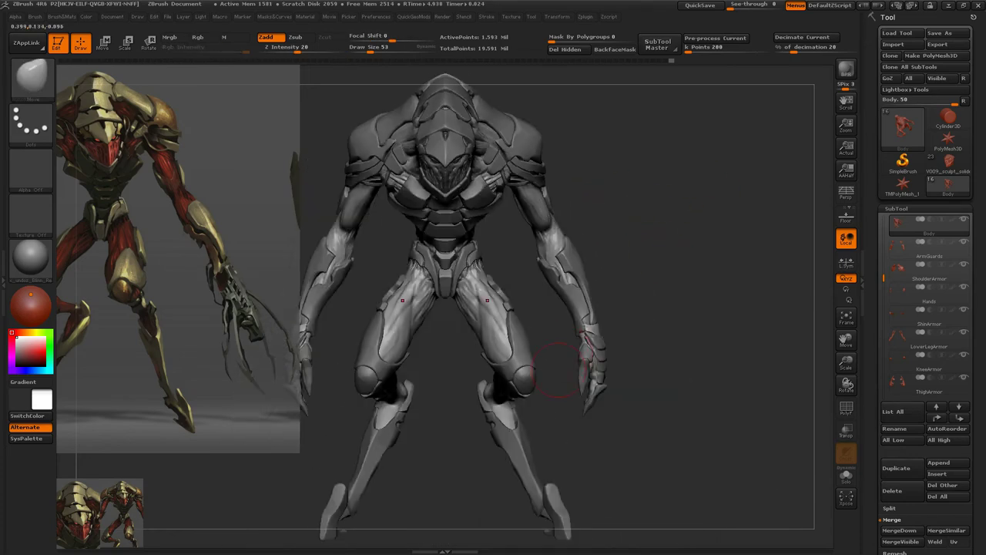
key(b)
key(c)
key(b)
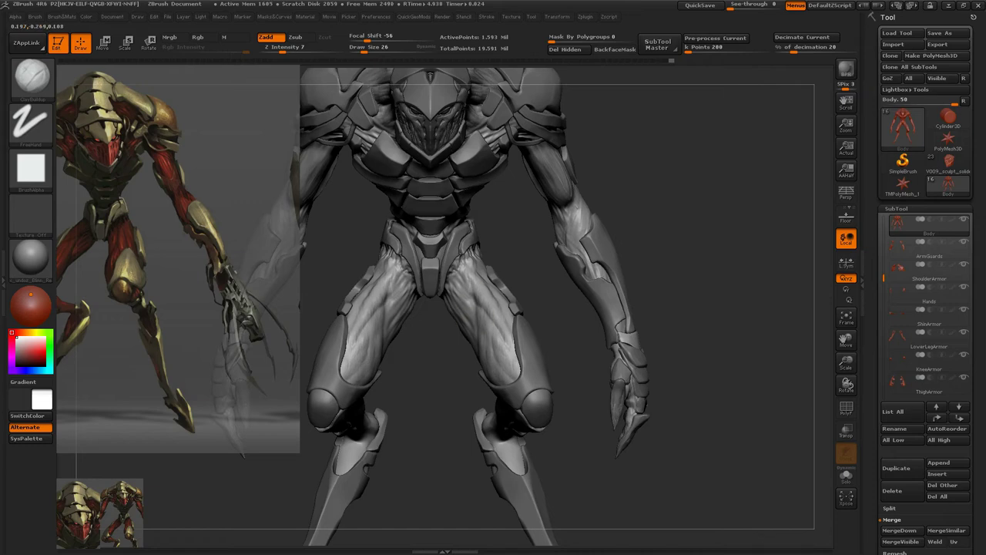
- Carve deeper grooves into the hip and thigh strands with a larger Standard brush
drag(678, 231, 488, 225)
key(b)
key(s)
key(t)
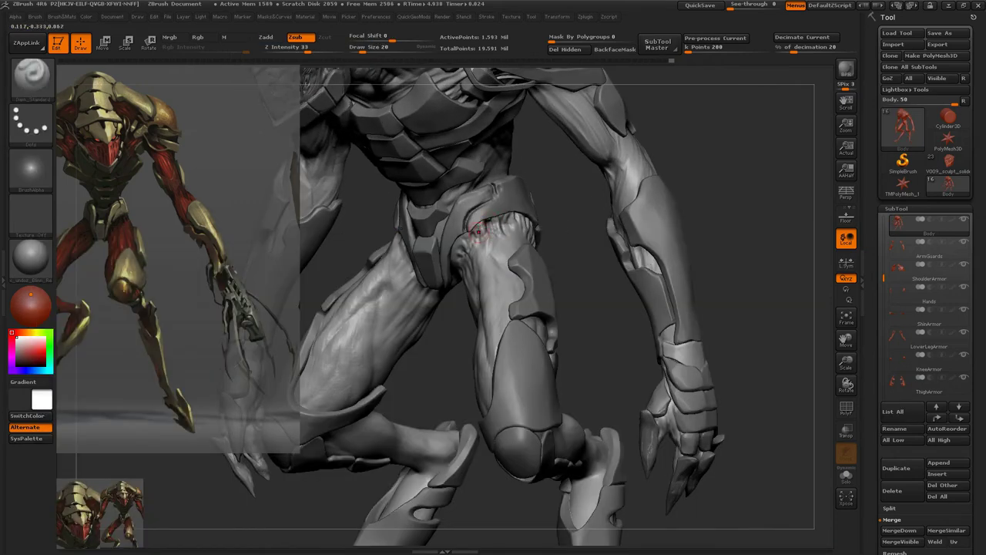
mouse_move(508, 218)
mouse_down()
mouse_move(553, 247)
mouse_move(552, 225)
mouse_up()
key(])
key(])
mouse_move(493, 234)
mouse_down()
mouse_move(532, 231)
mouse_move(481, 226)
mouse_up()
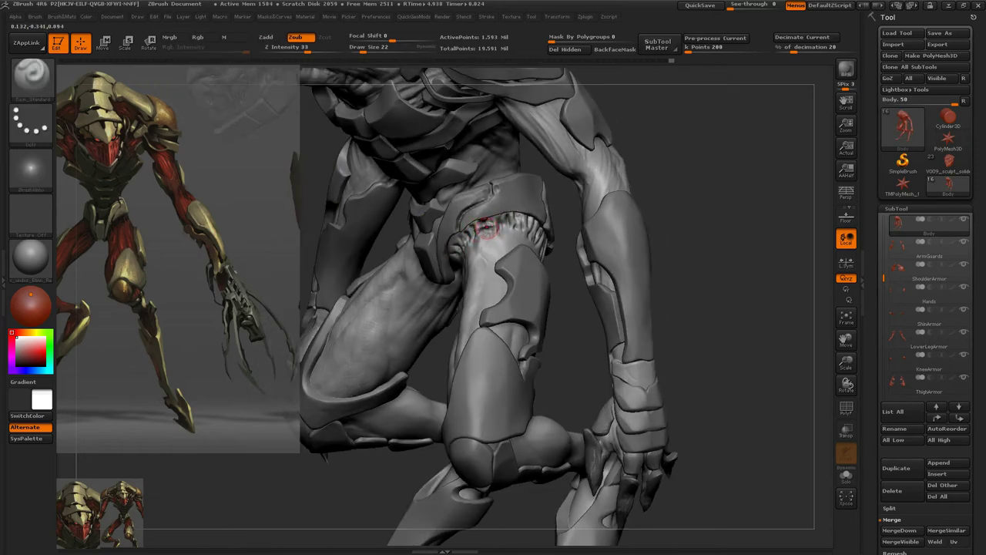
mouse_move(497, 223)
mouse_down()
mouse_move(585, 216)
mouse_move(662, 175)
mouse_up()
text(bins10)
key(Return)
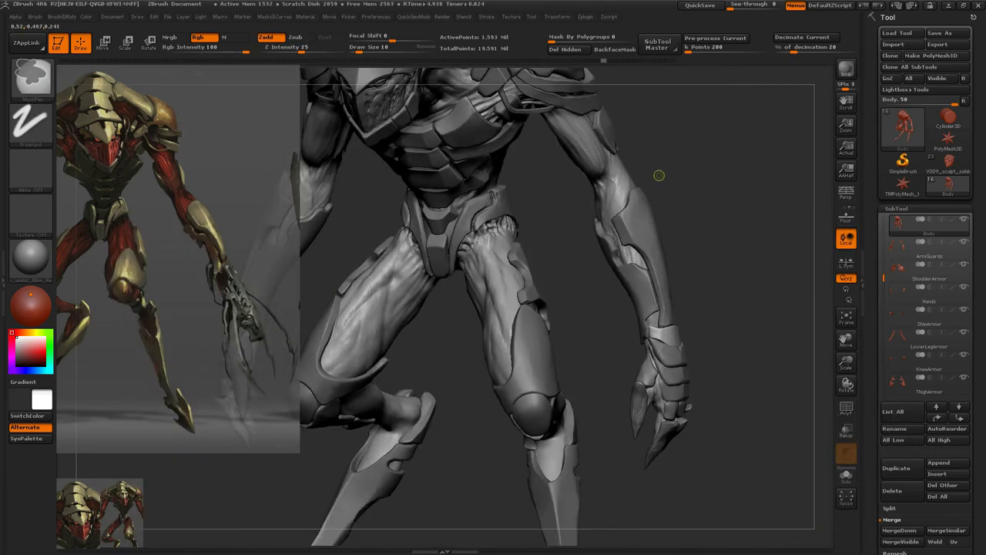
- Inflate the thigh muscle strands from the front view with the Inflate brush
key(f)
key(b)
key(i)
key(n)
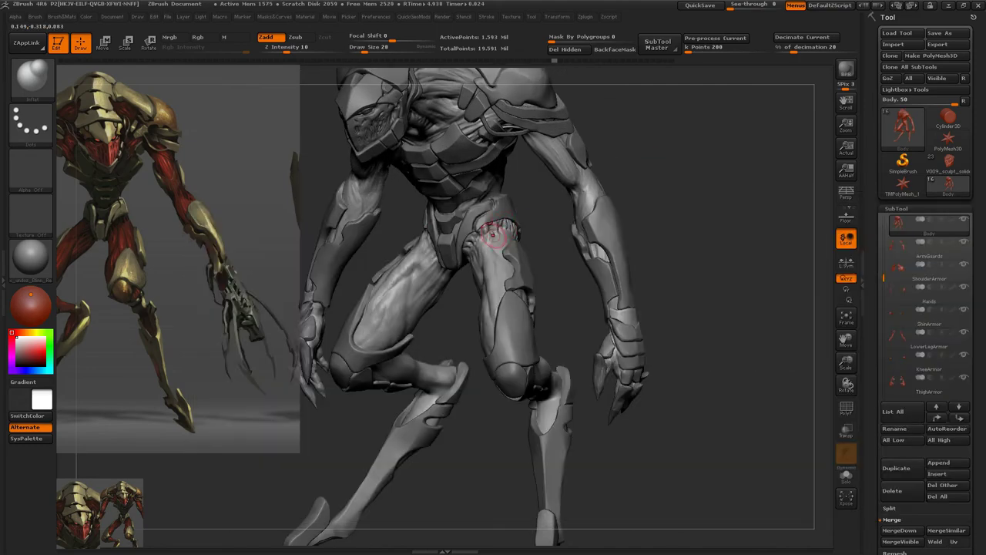
drag(542, 219, 616, 192)
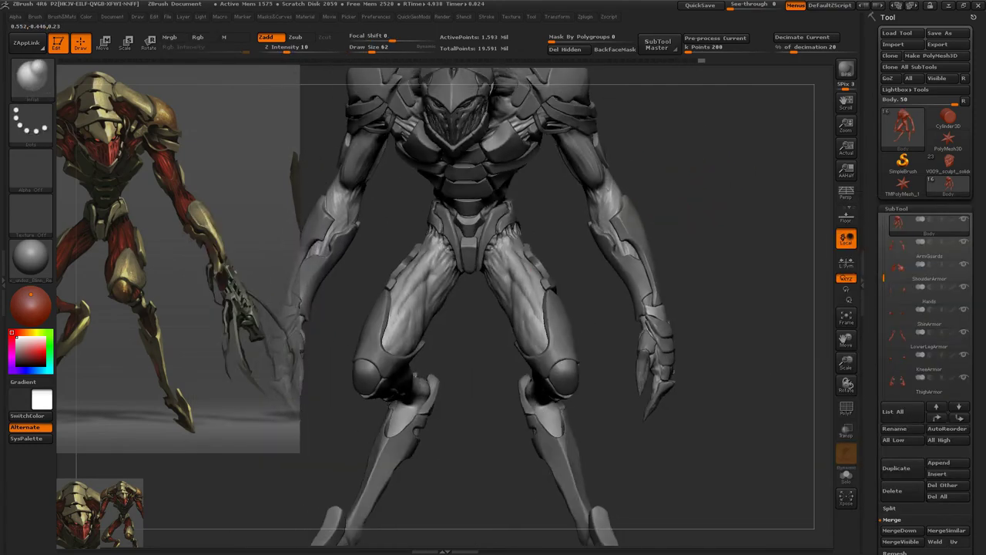
- Cut sharp creases between the leg strands with Dam_Standard from front and rear angles
key(b)
click(506, 256)
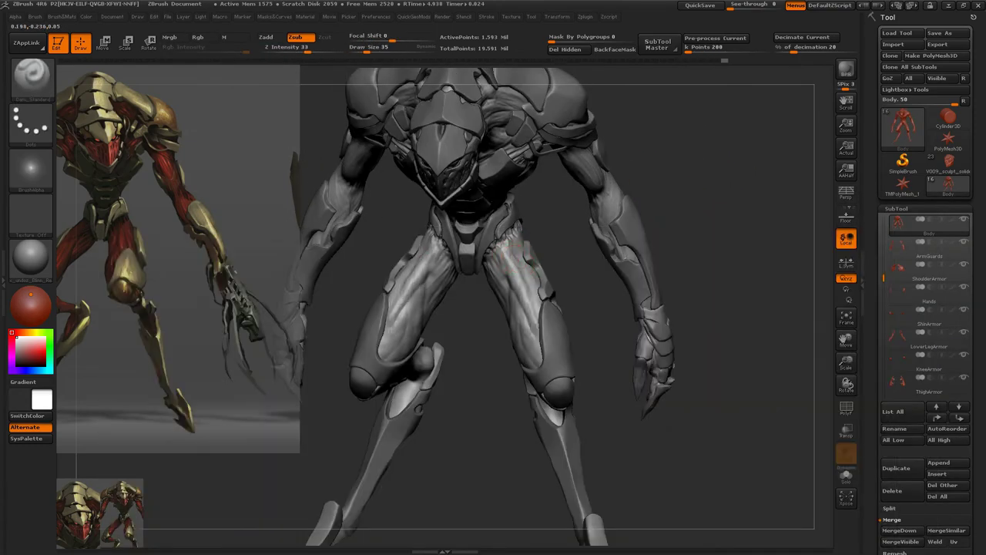
drag(500, 251, 655, 237)
drag(493, 235, 621, 303)
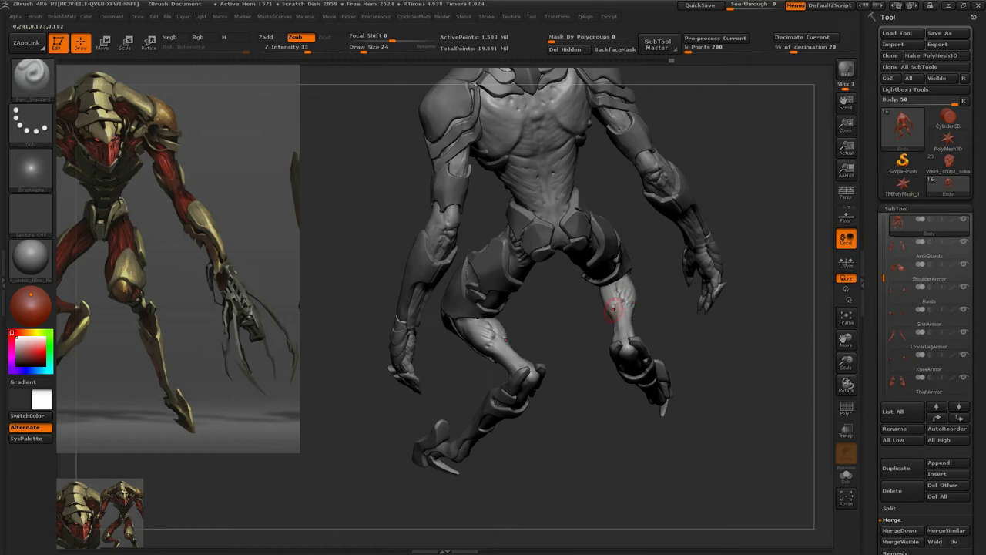
drag(627, 297, 617, 291)
- Build up and carve the backs of the legs with ClayBuildup and Dam_Standard
key(b)
key(c)
key(b)
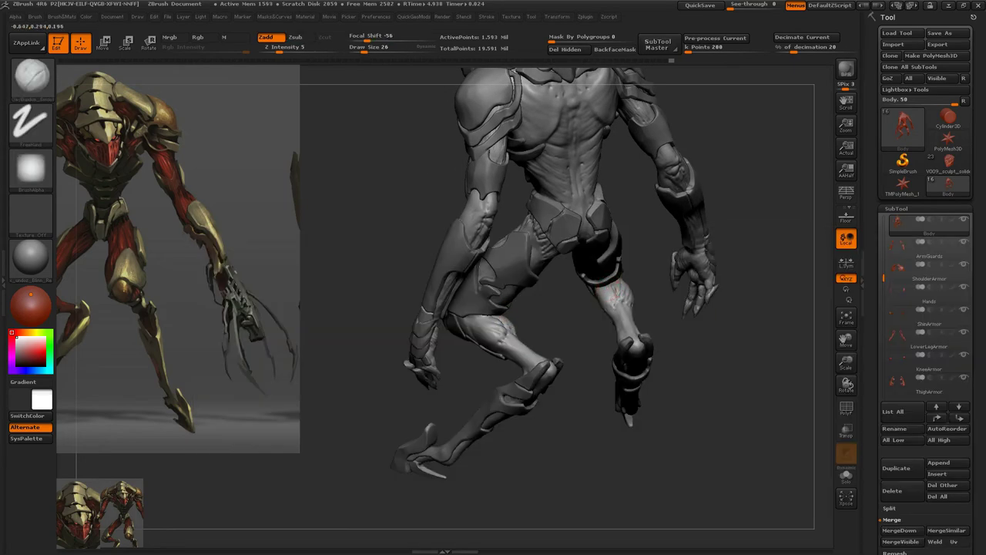
mouse_move(616, 287)
mouse_down()
mouse_move(646, 285)
mouse_move(689, 312)
mouse_move(638, 332)
mouse_up()
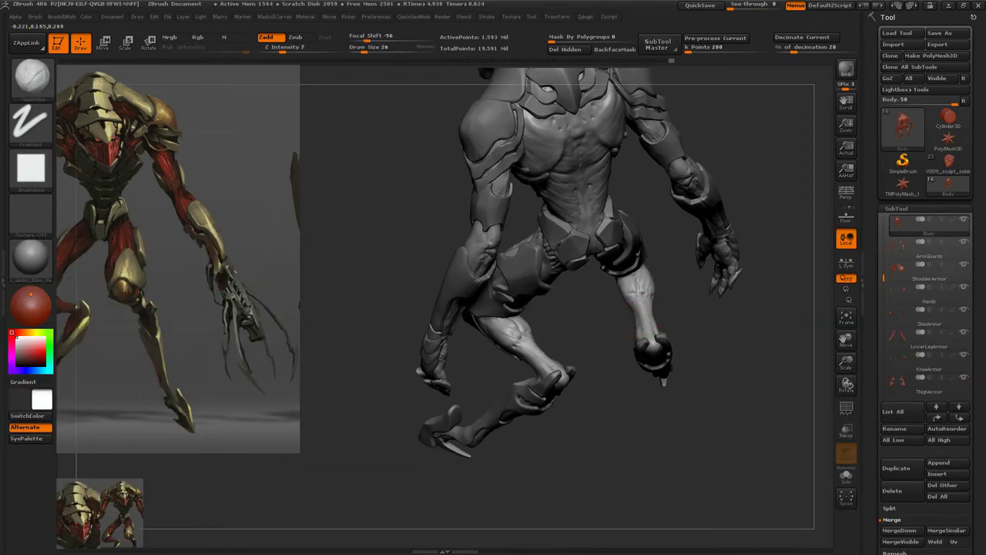
key(b)
key(d)
key(s)
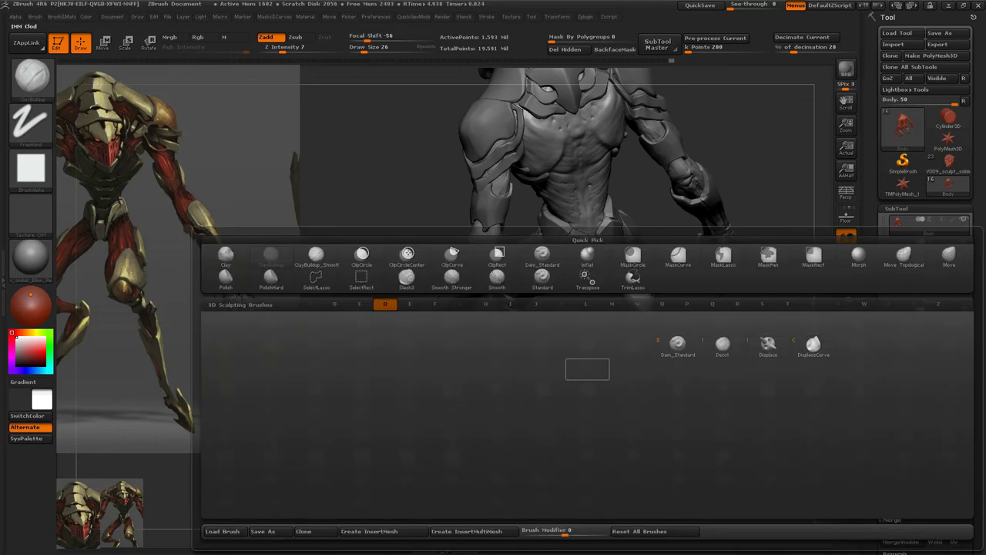
key(space)
drag(733, 302, 656, 351)
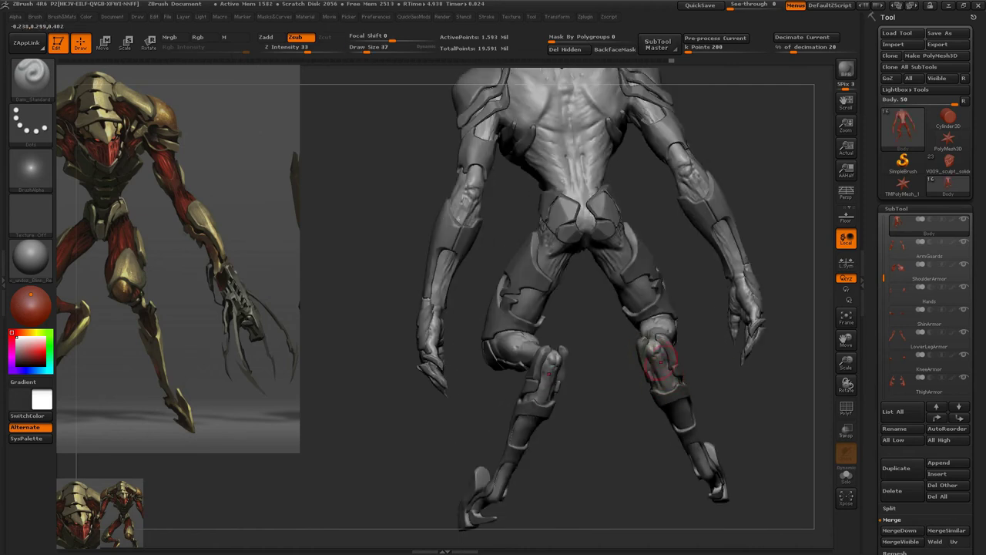
alt+drag(667, 393, 650, 345)
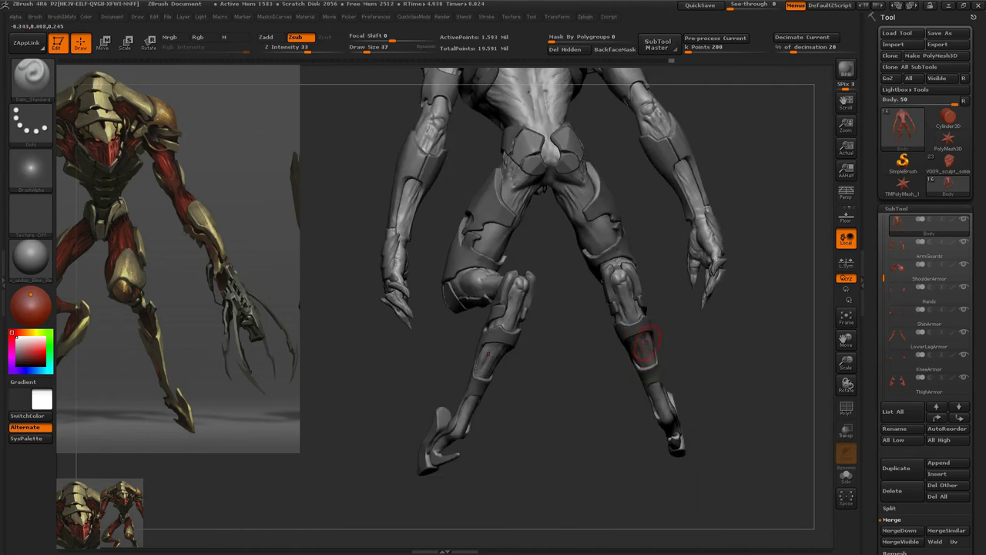
- Step back and forth through undo history to restore the bent-knee leg pose
key(ctrl+z)
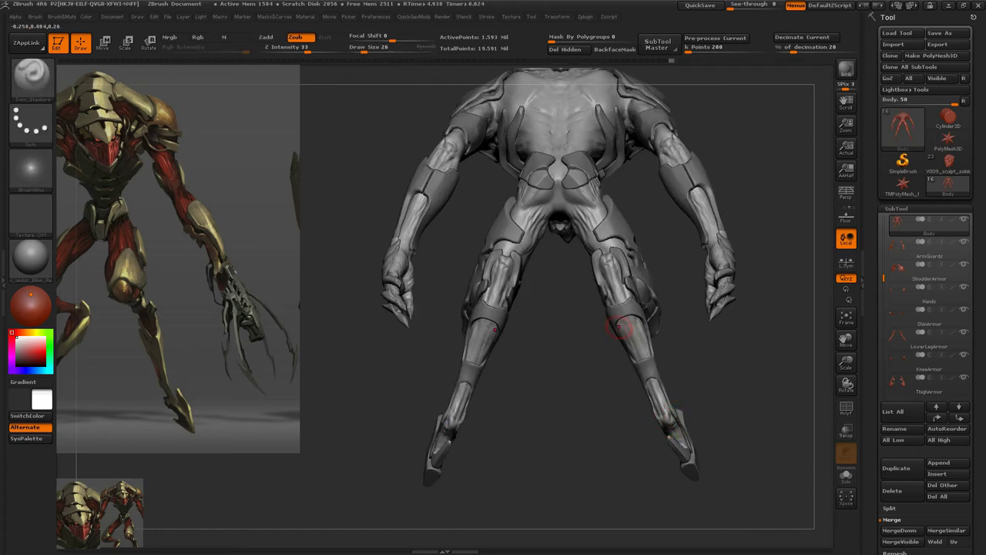
key(ctrl+shift+z)
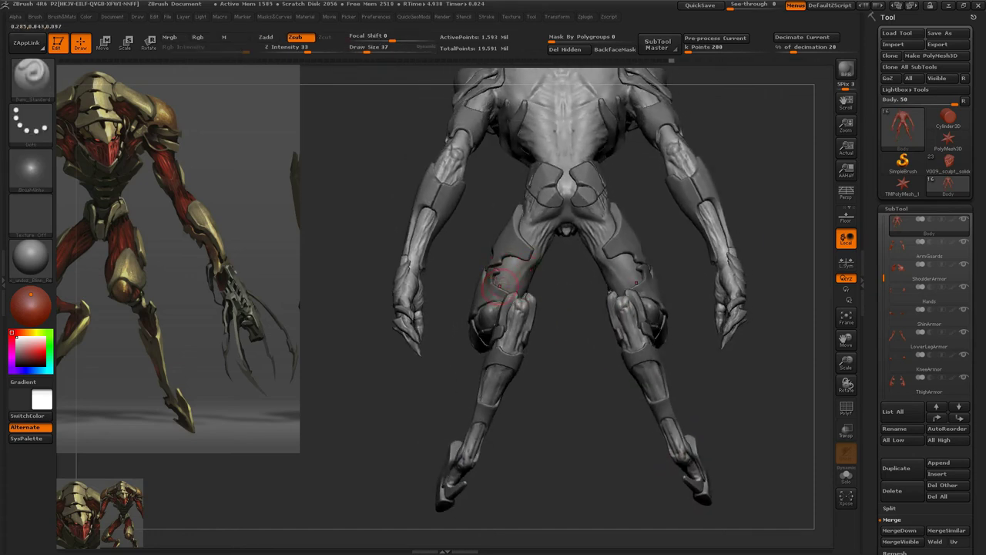
key(ctrl+shift+z)
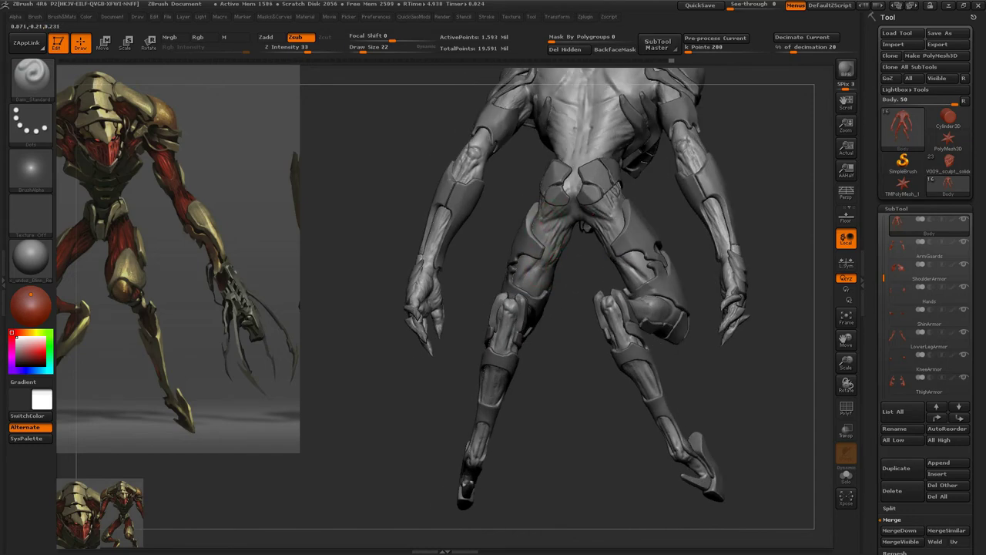
key(ctrl+shift+z)
key(ctrl+shift+z)
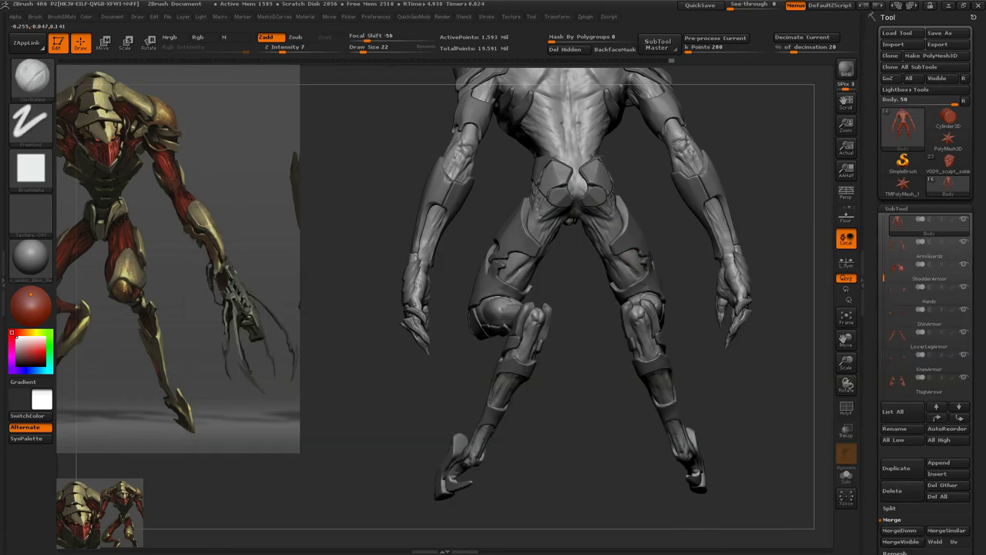
- Inflate the leg muscle strands from a tilted side view
key(b)
key(i)
key(n)
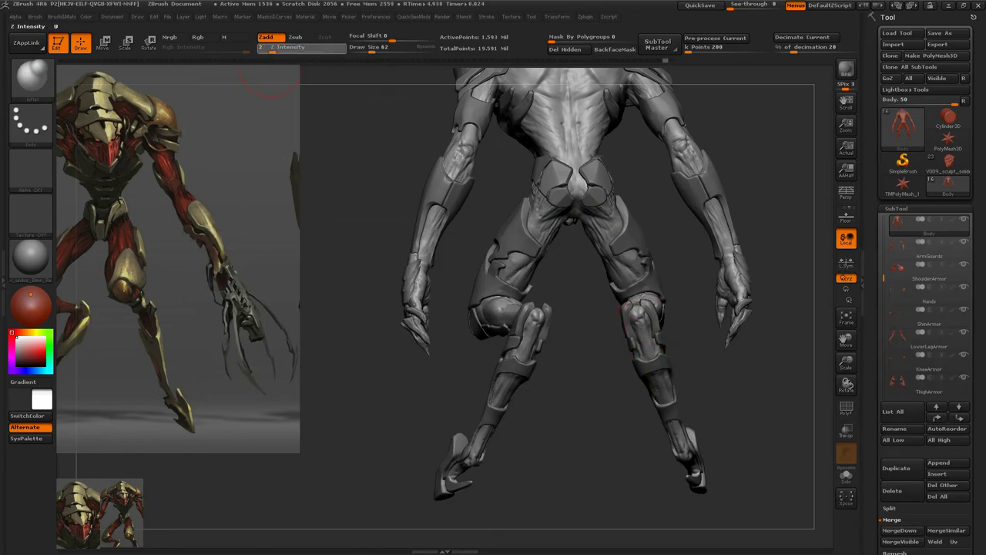
mouse_move(354, 324)
mouse_down()
mouse_move(432, 308)
mouse_move(528, 309)
mouse_move(585, 324)
mouse_up()
mouse_move(480, 333)
mouse_down()
mouse_move(539, 308)
mouse_move(452, 375)
mouse_move(636, 252)
mouse_move(601, 262)
mouse_move(546, 310)
mouse_up()
- Reshape the thighs with the Move brush
key(b)
key(m)
key(v)
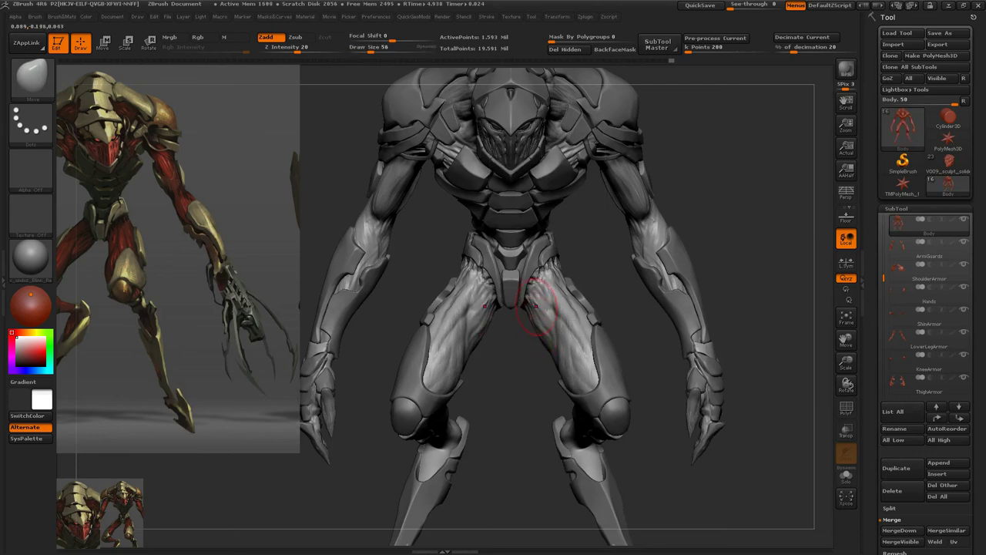
alt+drag(539, 316, 539, 363)
drag(655, 324, 576, 375)
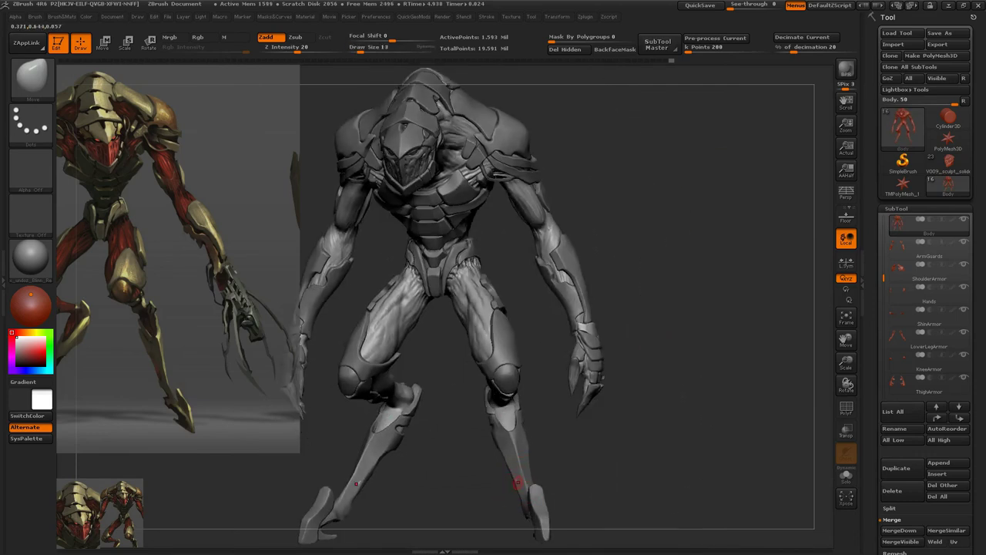
alt+drag(511, 480, 551, 426)
- Carve a crease down the shin with Dam_Standard
key(b)
key(d)
key(s)
drag(502, 420, 512, 437)
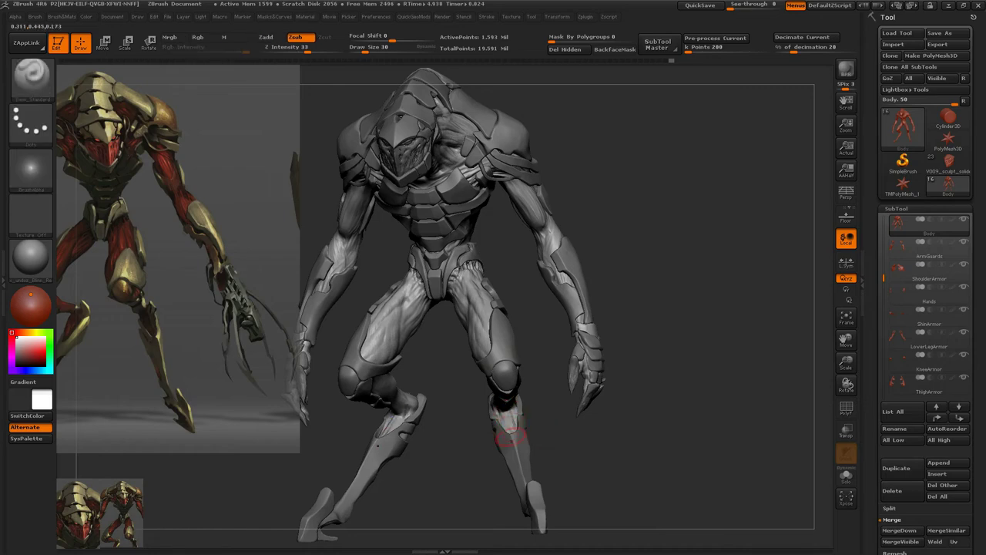
drag(601, 447, 621, 516)
mouse_move(539, 462)
mouse_down()
mouse_move(586, 432)
mouse_move(609, 447)
mouse_move(462, 403)
mouse_move(436, 381)
mouse_up()
- Inflate the shin strands and save the sculpt with Ctrl+S
key(b)
key(i)
key(n)
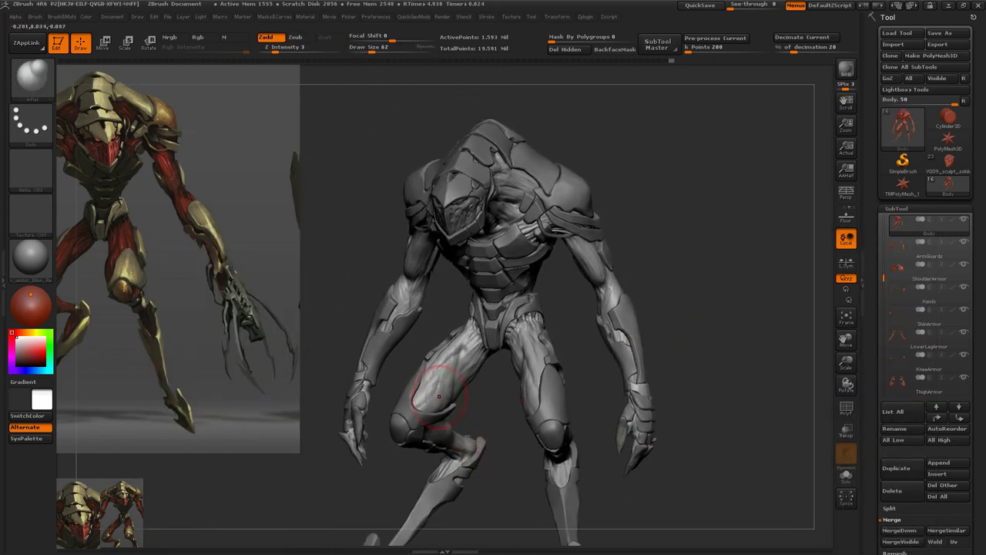
key(ctrl+s)
drag(541, 355, 598, 268)
mouse_move(478, 227)
mouse_down()
mouse_move(660, 220)
mouse_move(647, 231)
mouse_move(699, 128)
mouse_move(436, 149)
mouse_move(580, 248)
mouse_up()
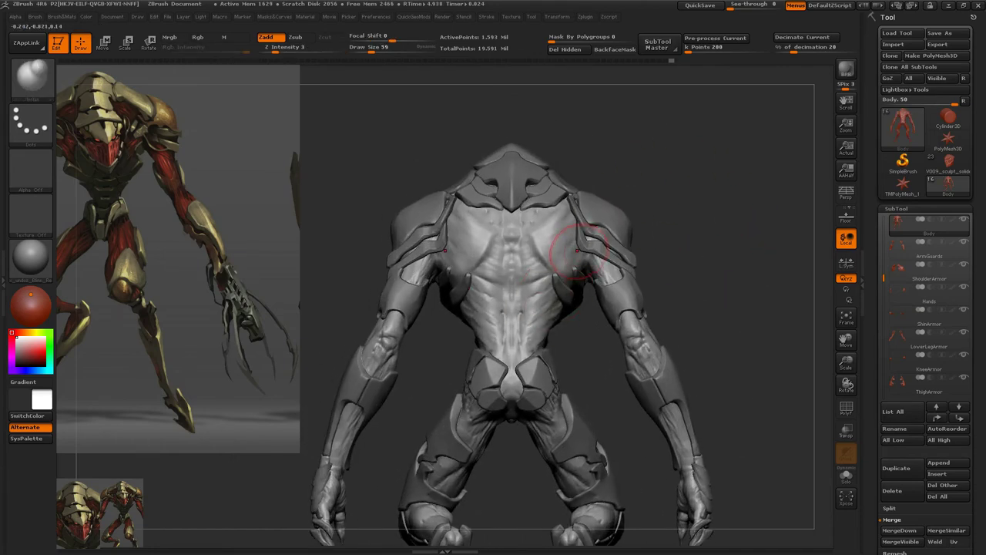
- Smooth the back muscles and shift their forms with the Move brush
mouse_move(526, 271)
shift+mouse_down()
mouse_move(531, 243)
mouse_move(560, 243)
shift+mouse_up()
mouse_move(740, 309)
mouse_down()
mouse_move(778, 297)
mouse_move(724, 304)
mouse_move(770, 308)
mouse_move(743, 312)
mouse_up()
key(b)
key(m)
key(v)
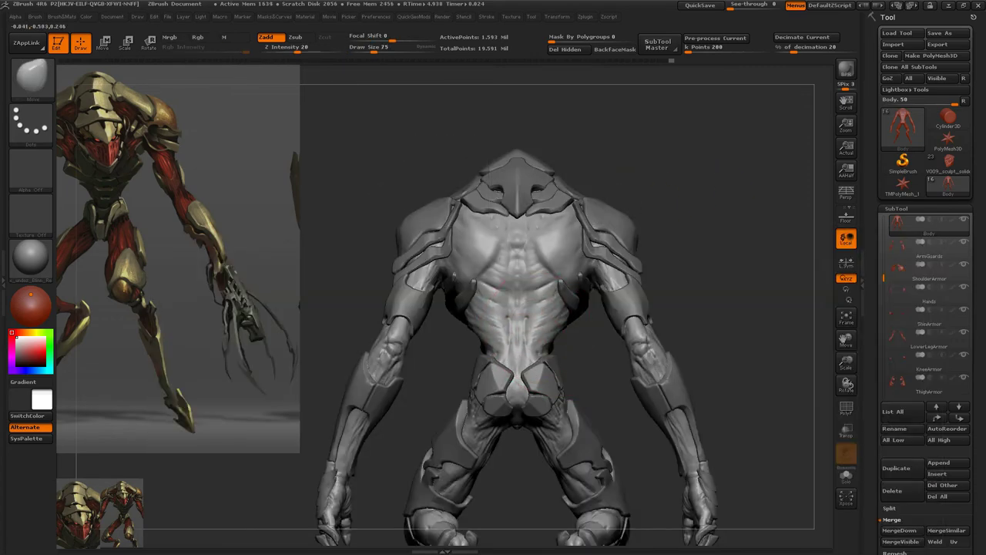
drag(678, 254, 580, 324)
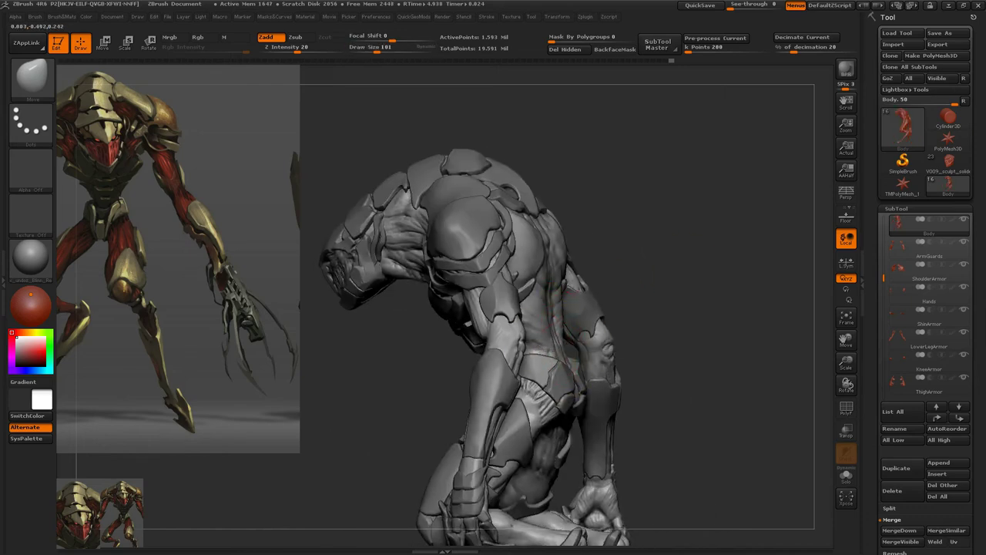
mouse_move(552, 244)
mouse_down()
mouse_move(725, 269)
mouse_move(539, 232)
mouse_up()
- Carve spine and shoulder grooves with a smaller, weaker Standard brush
key(b)
key(s)
key(t)
drag(561, 292, 530, 245)
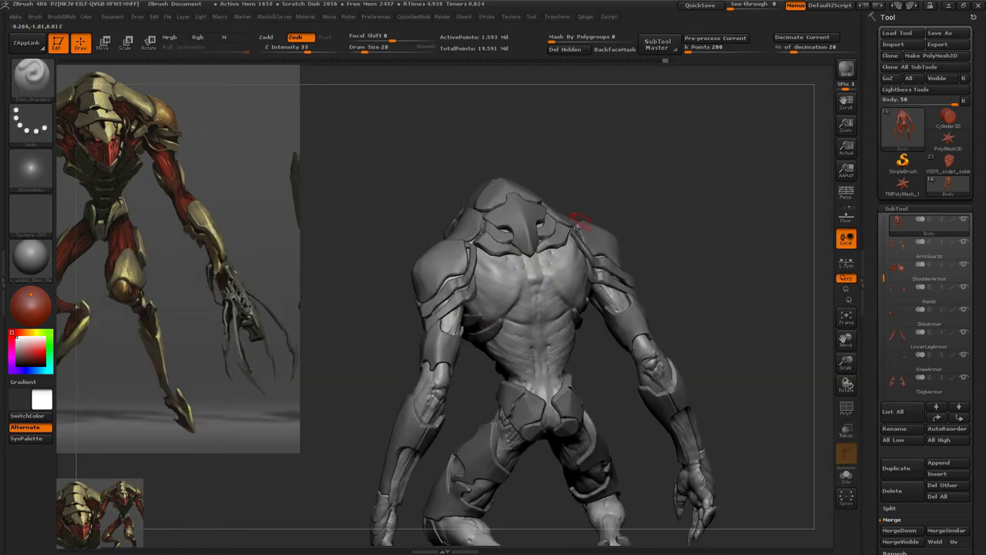
drag(580, 221, 528, 236)
key(space)
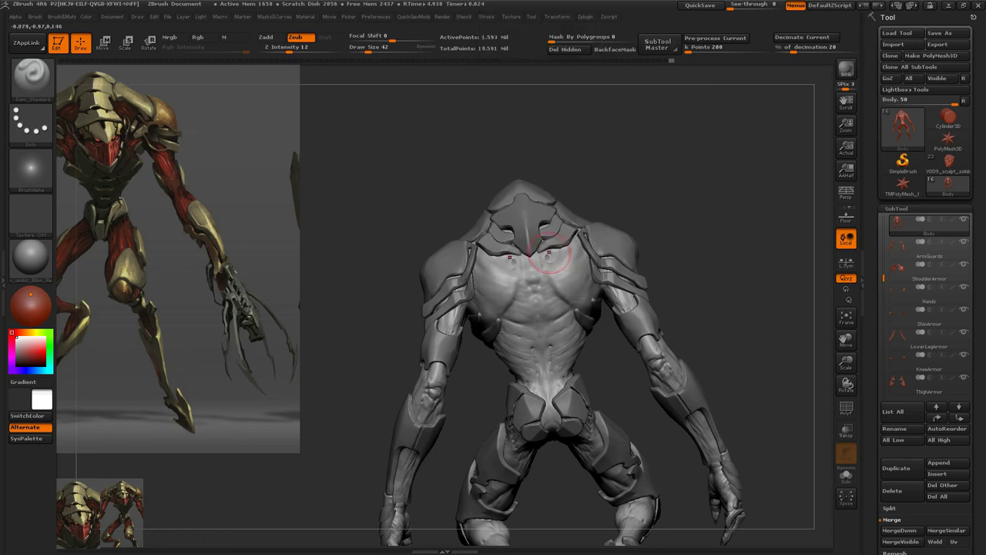
drag(547, 259, 540, 285)
key(bracketleft)
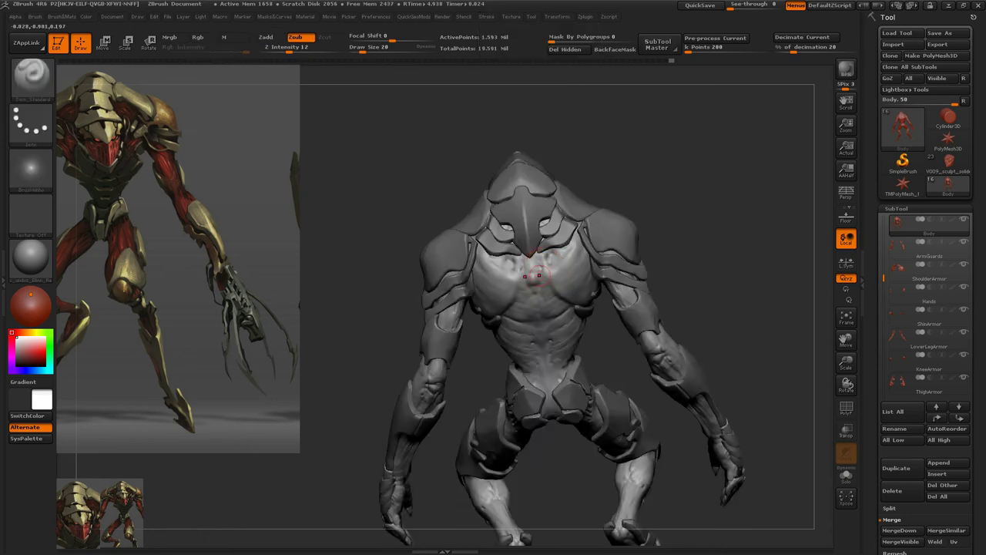
drag(539, 251, 532, 270)
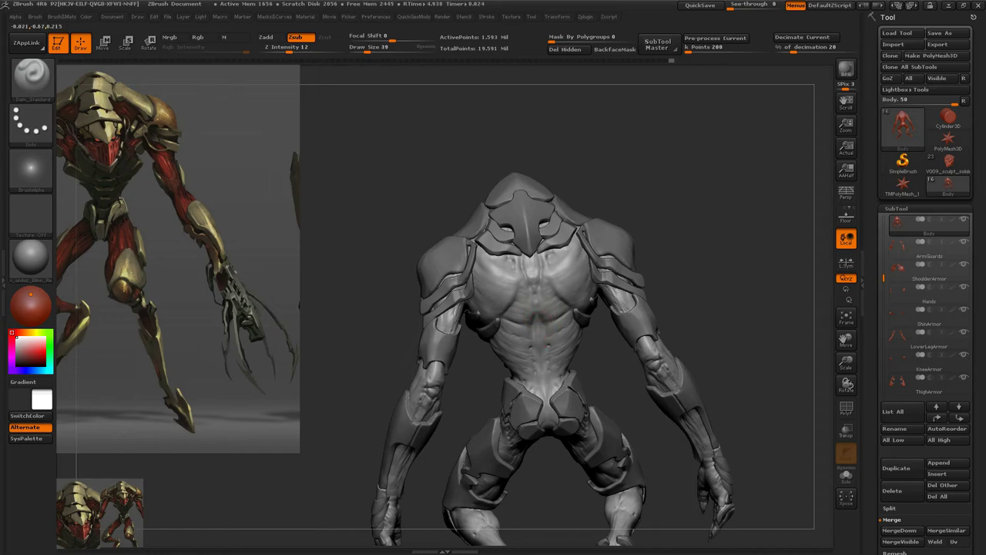
drag(649, 339, 574, 285)
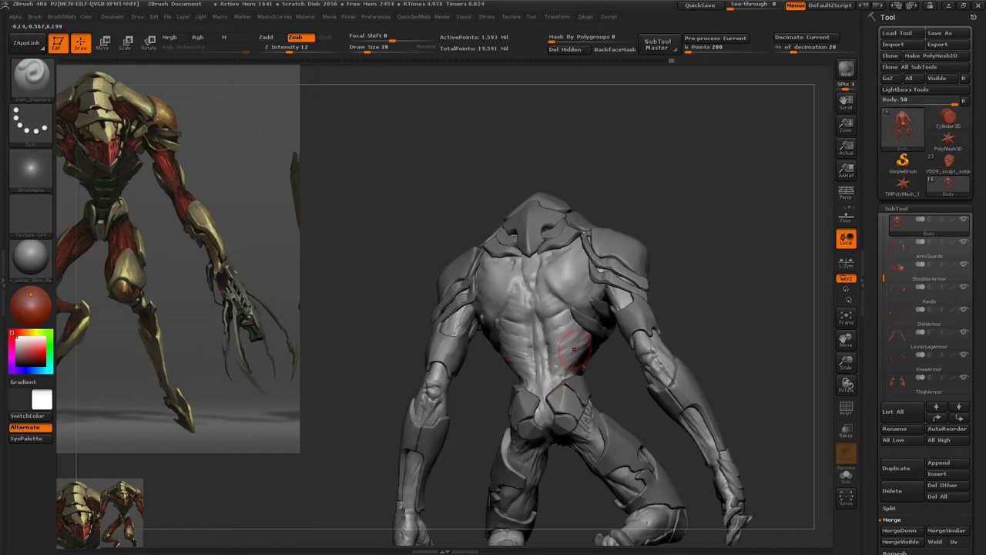
- Push the upper back and shoulder masses broadly with the Move brush, adjusting its size
key(b)
key(m)
key(v)
key(bracketright)
key(bracketright)
key(bracketright)
drag(587, 339, 528, 385)
key(bracketleft)
key(bracketleft)
key(bracketleft)
key(bracketleft)
mouse_move(577, 374)
mouse_down()
mouse_move(548, 354)
mouse_move(586, 343)
mouse_up()
key(bracketright)
drag(647, 331, 585, 339)
- Build up the shoulder-blade muscles with a smaller ClayBuildup brush
key(b)
key(c)
key(b)
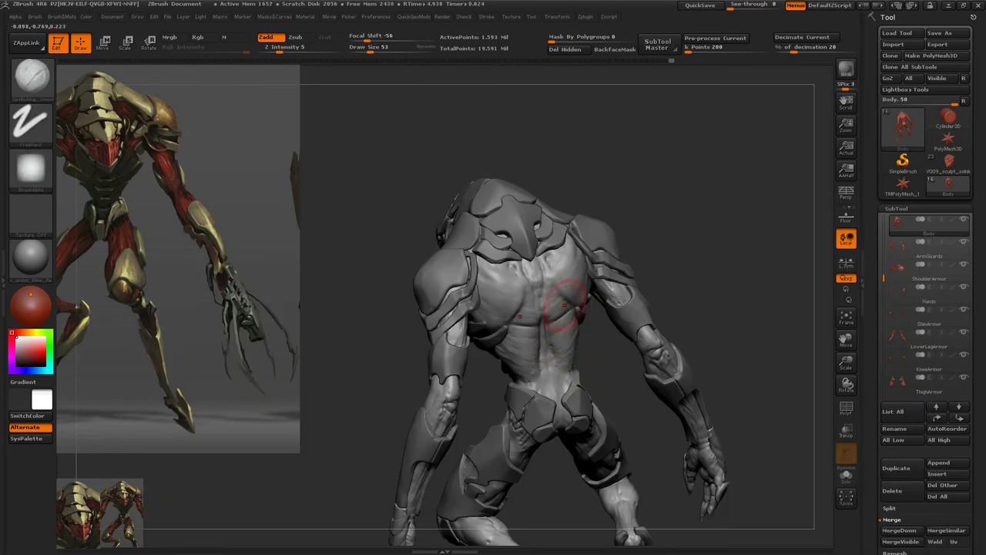
key(bracketleft)
key(bracketleft)
drag(552, 310, 478, 313)
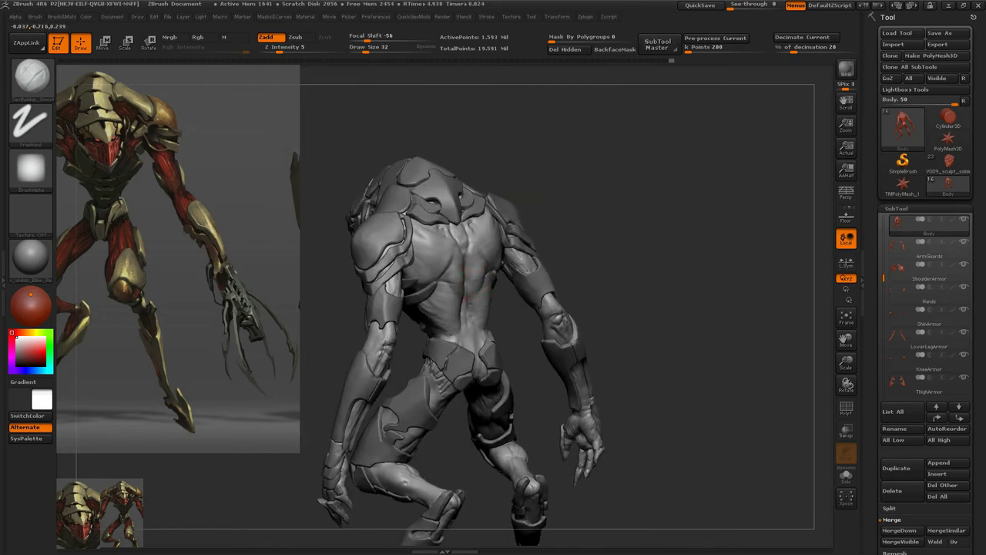
shift+drag(477, 313, 463, 290)
key(shift)
key(ctrl)
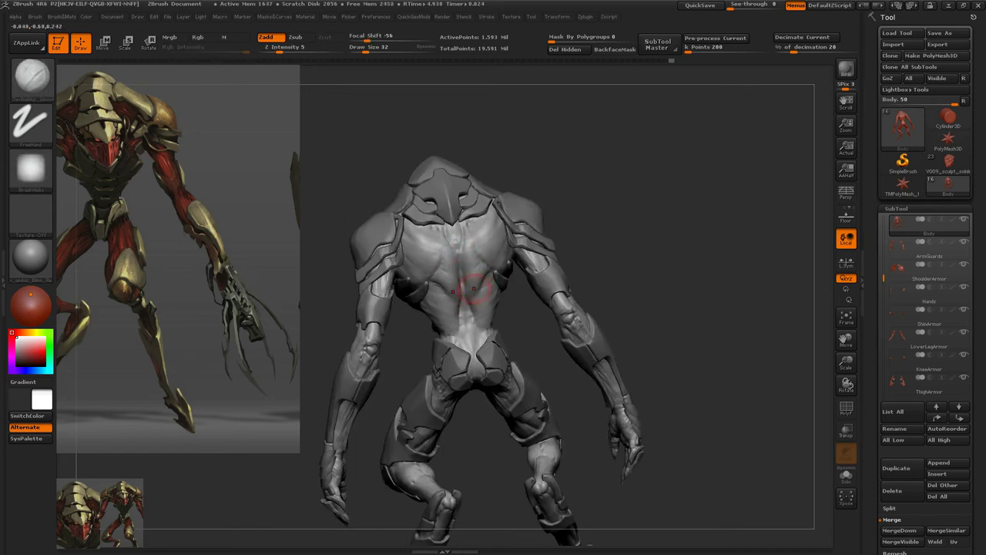
drag(601, 231, 471, 297)
mouse_move(485, 236)
mouse_down()
mouse_move(497, 228)
mouse_move(524, 282)
mouse_move(493, 262)
mouse_up()
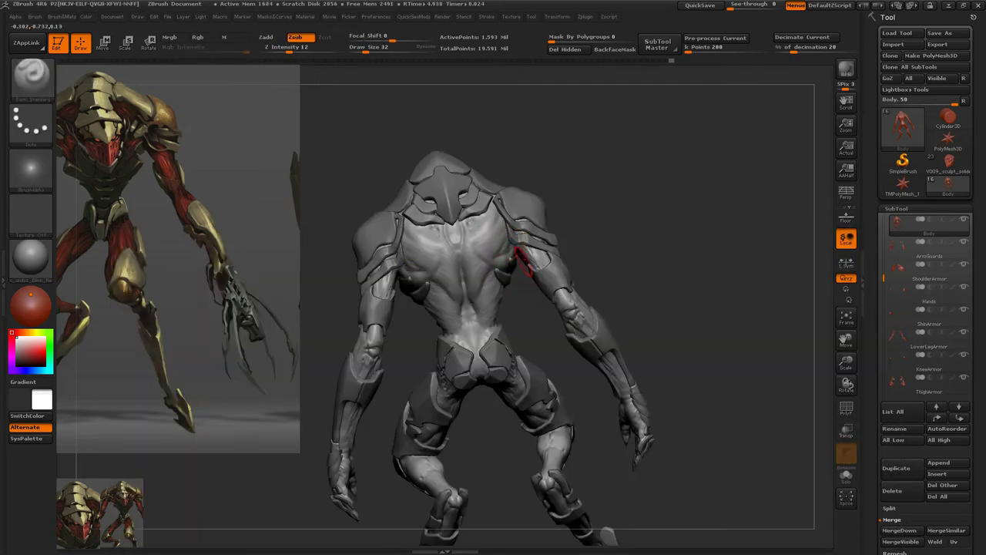
drag(447, 270, 518, 274)
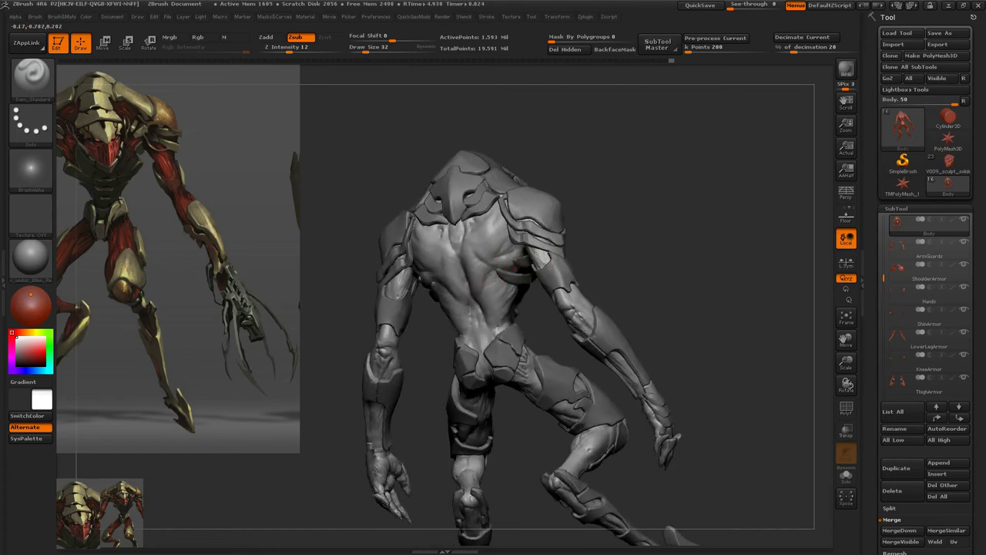
- Add more ClayBuildup strokes across the back from the straight back view
key(b)
key(c)
key(b)
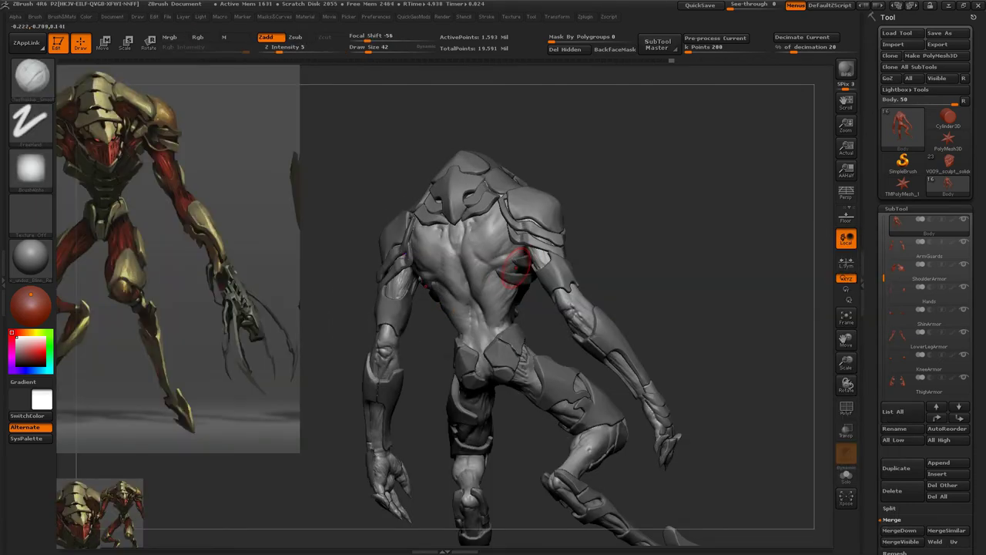
mouse_move(574, 225)
mouse_down()
mouse_move(611, 221)
mouse_move(625, 235)
mouse_up()
- Switch from Dam Standard to the Standard brush and turn the creature to a near-straight back view
key(b)
key(d)
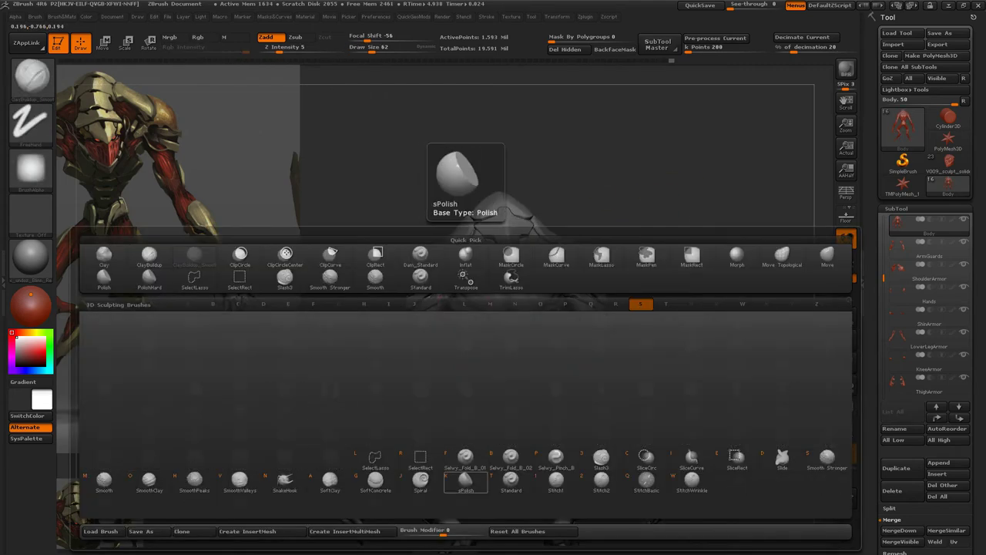
key(s)
key(b)
key(s)
key(t)
drag(693, 324, 490, 269)
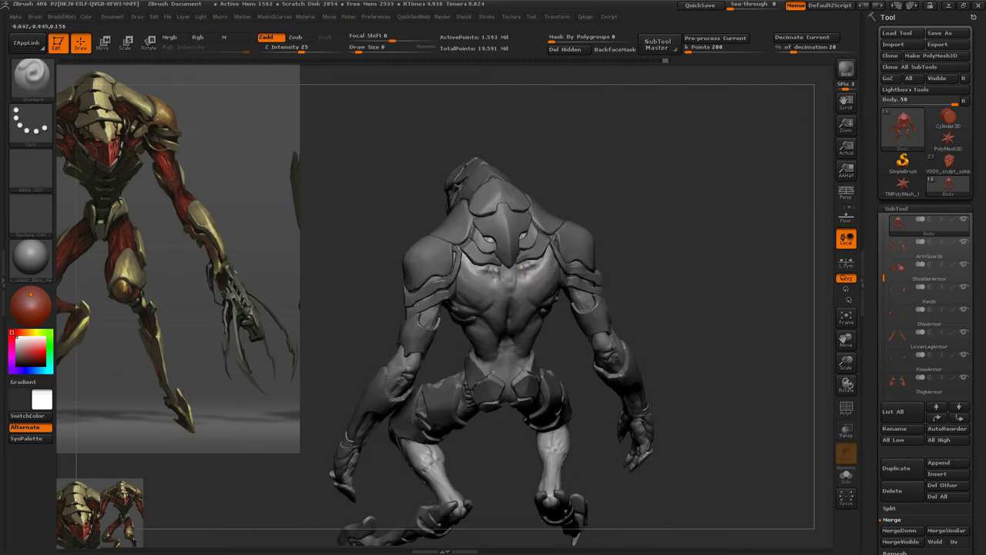
drag(630, 193, 568, 235)
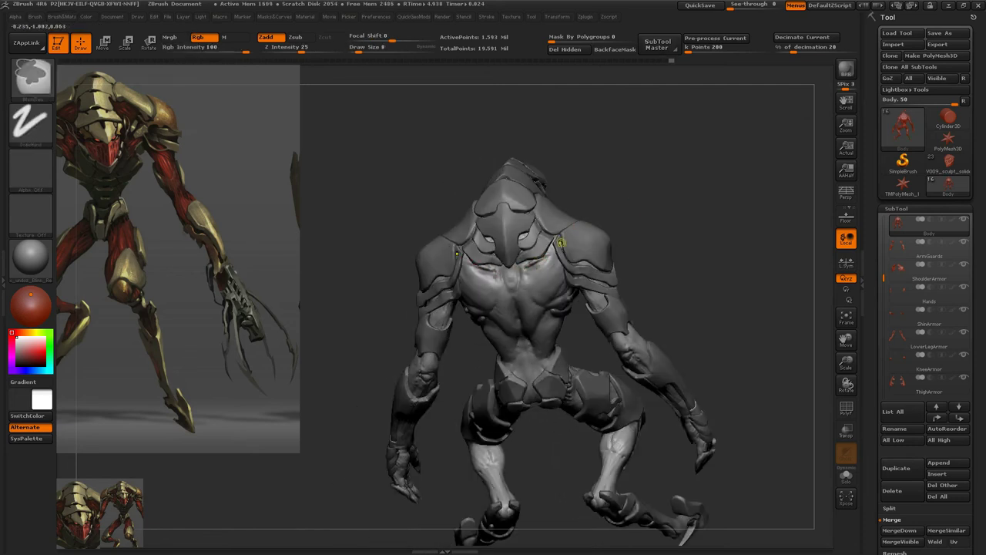
- Try the hPolish brush, then switch to Clay Buildup with the back facing the camera
key(b)
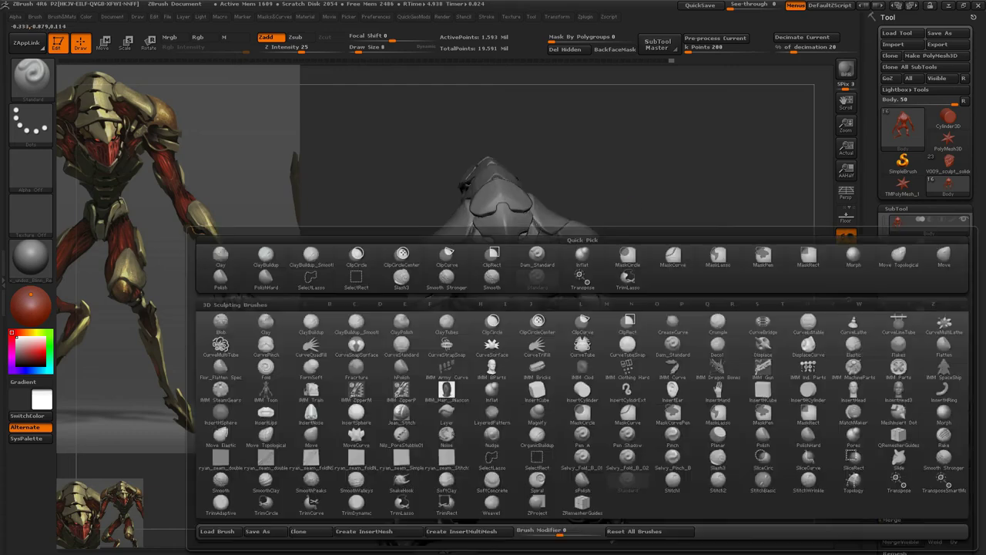
key(h)
key(p)
drag(544, 254, 591, 260)
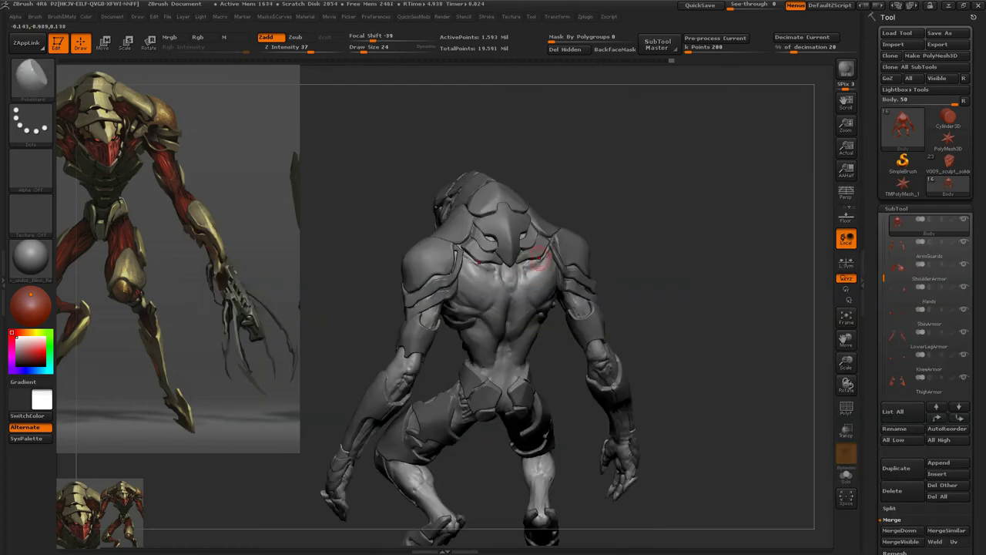
key(b)
key(c)
key(b)
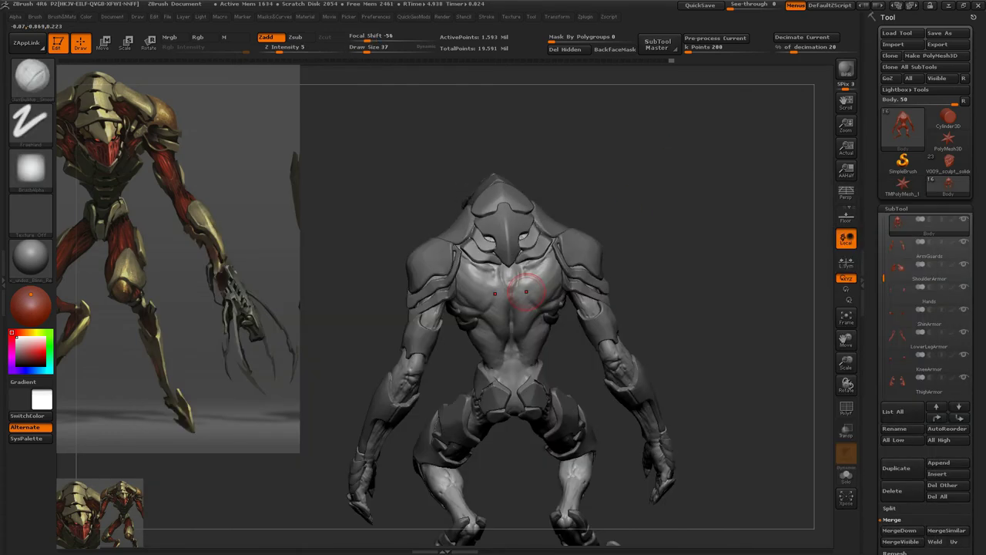
- Select Dam Standard at brush size 10 and turn the model to a three-quarter back view
key(b)
key(Escape)
key(b)
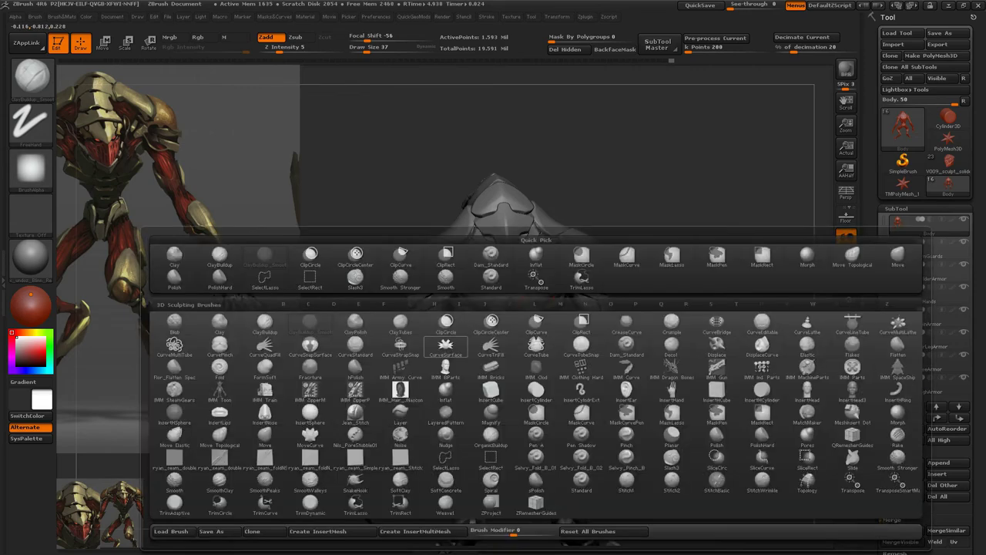
key(d)
key(s)
text(s10)
key(Return)
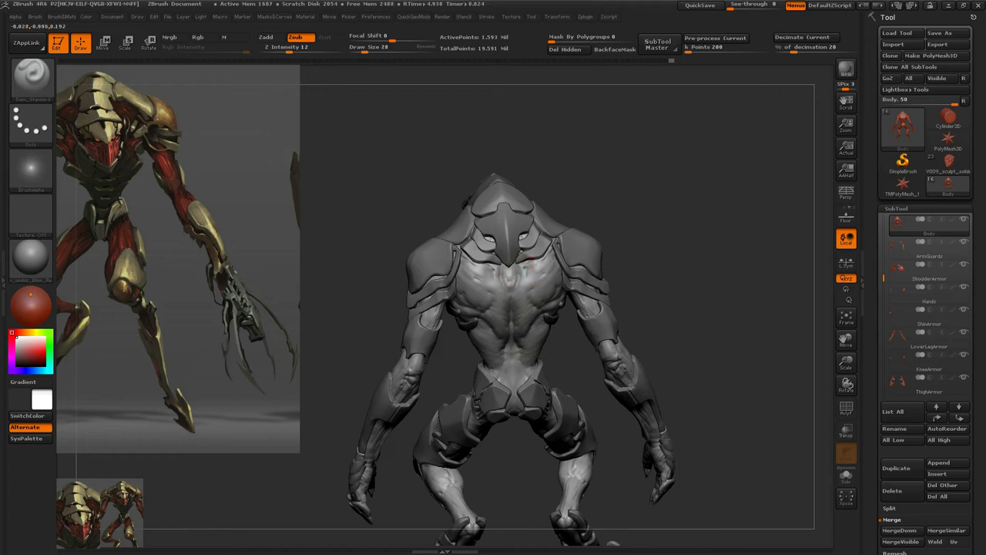
mouse_move(508, 279)
mouse_down()
mouse_move(593, 277)
mouse_move(505, 268)
mouse_move(512, 278)
mouse_move(487, 266)
mouse_move(487, 276)
mouse_up()
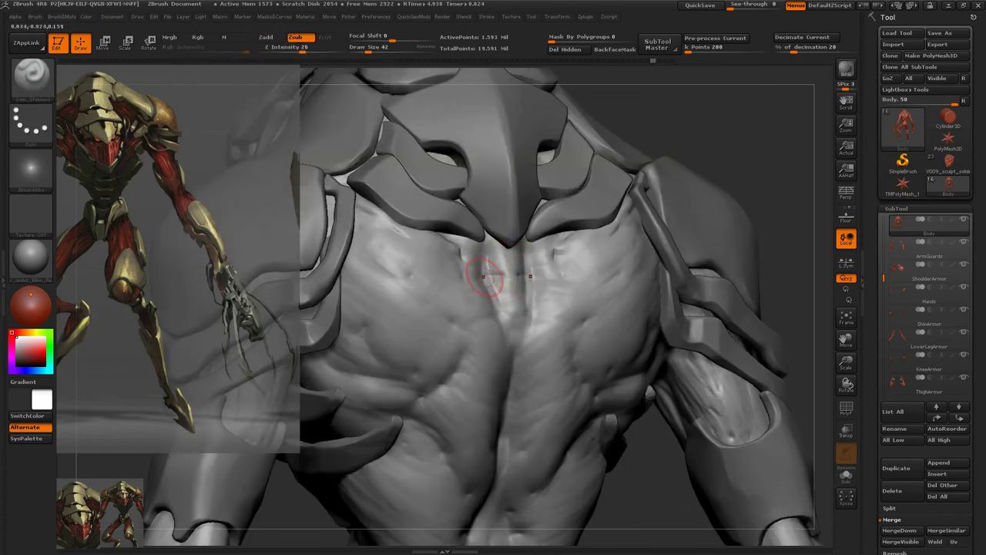
- Try a much larger Inflate brush, then the Pinch and freehand Clay brushes
key(b)
key(i)
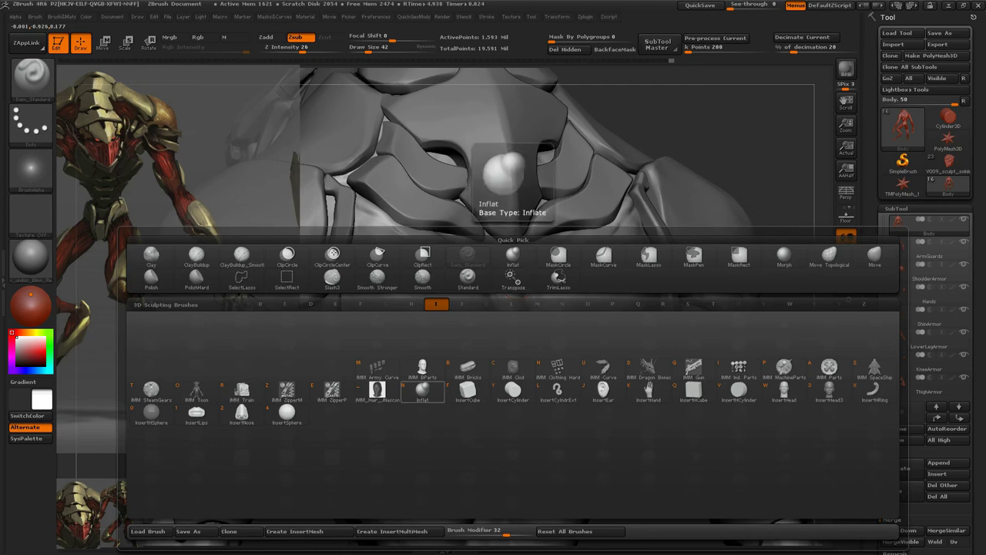
key(n)
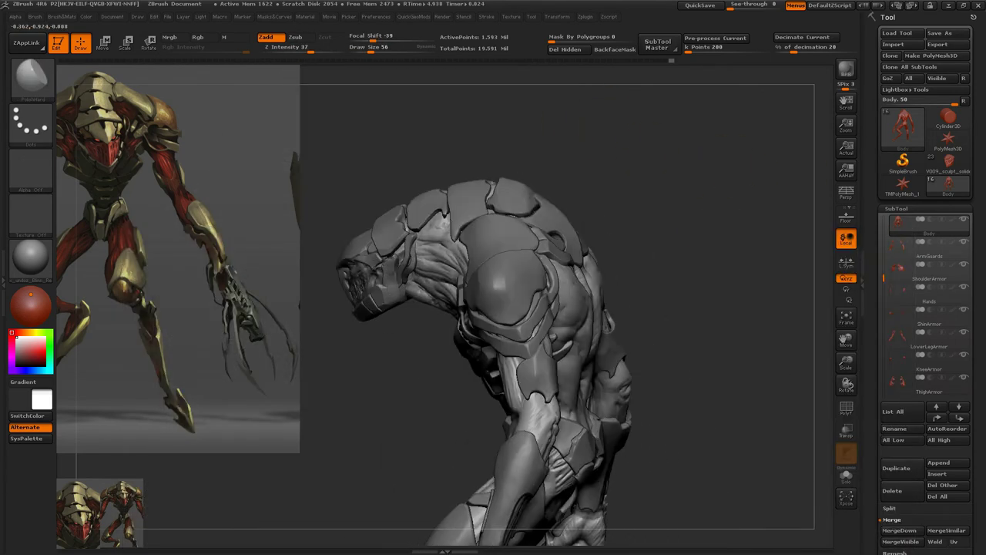
key(bracketright)
key(bracketright)
key(bracketright)
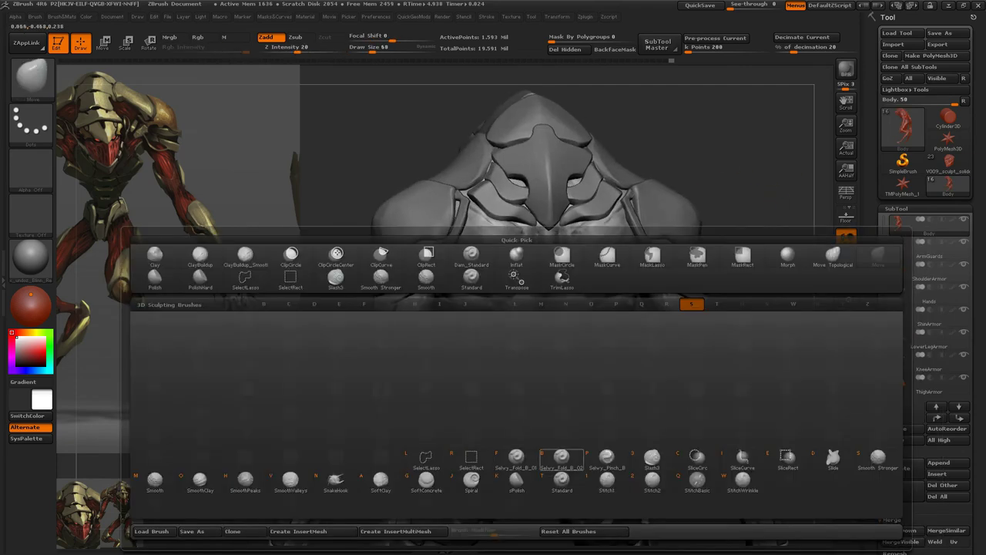
click(607, 460)
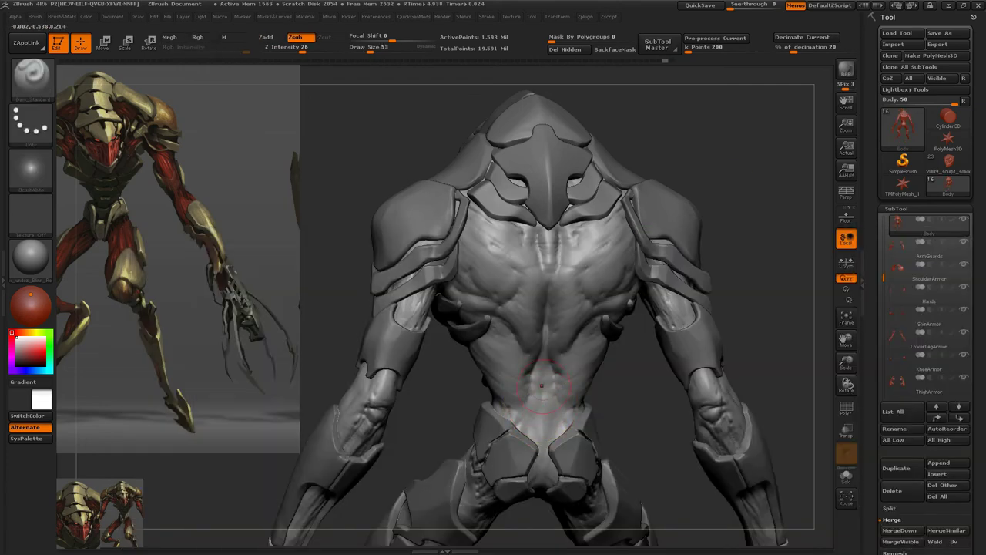
key(b)
click(542, 422)
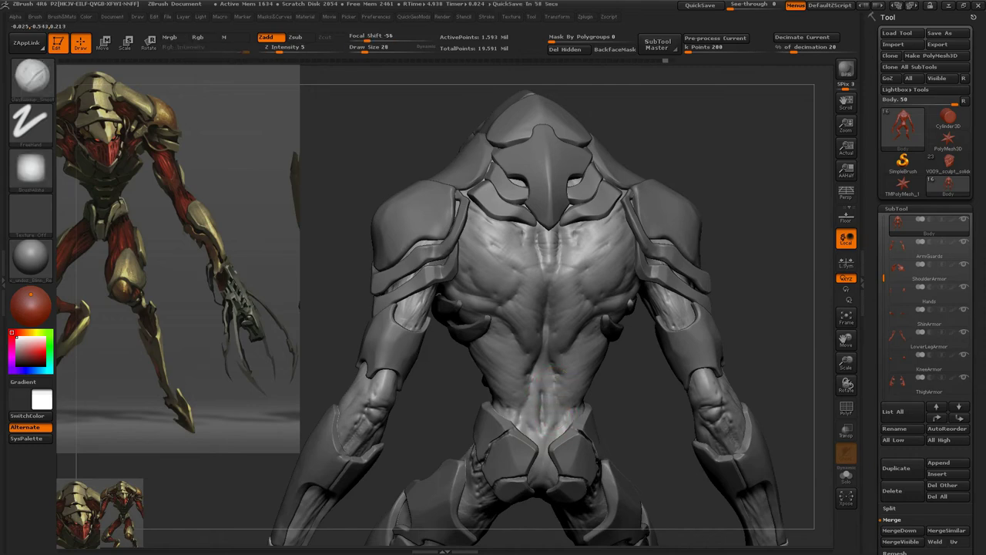
- Carve symmetric Dam Standard grooves into both sides of the back, checking from above
drag(331, 231, 529, 408)
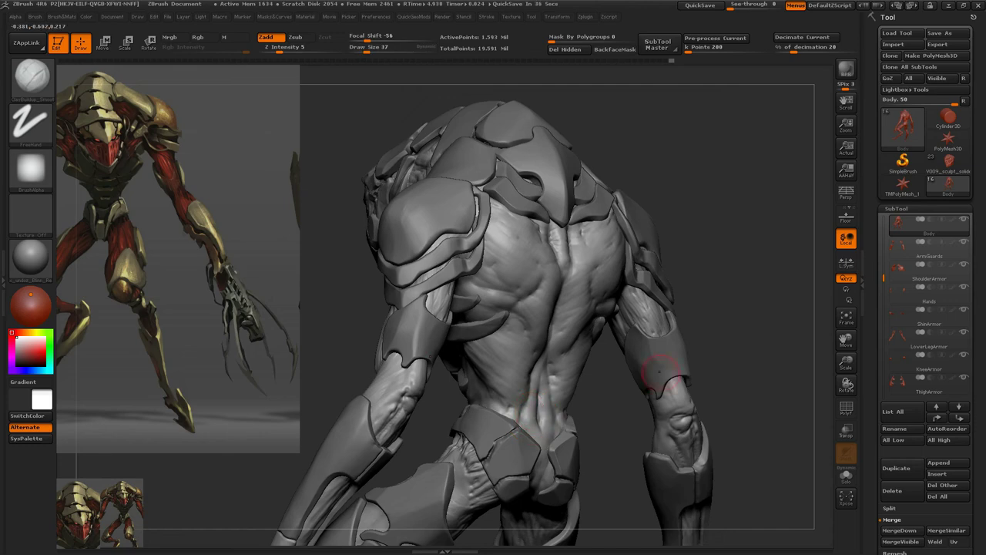
drag(608, 385, 524, 403)
key(b)
click(539, 403)
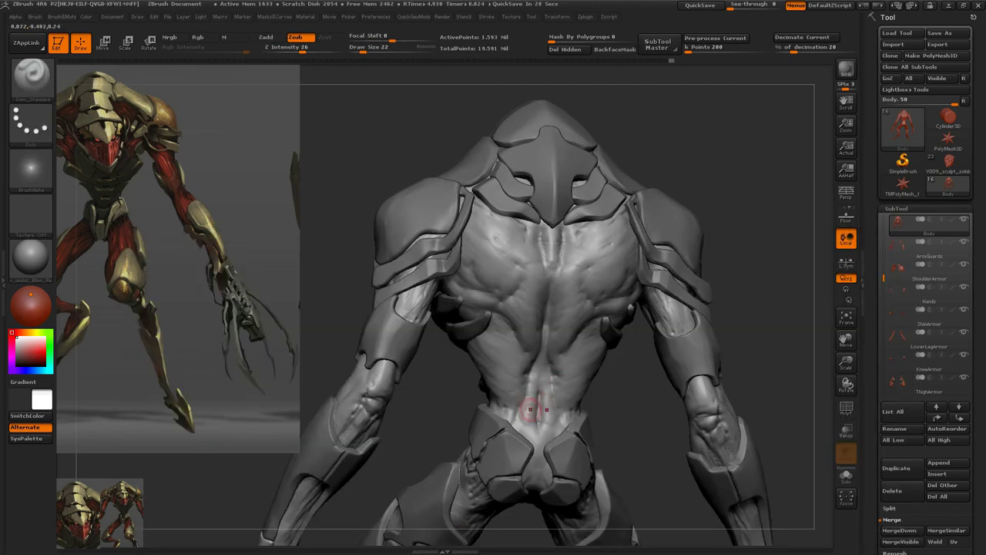
drag(443, 293, 462, 316)
key(bracketright)
key(bracketright)
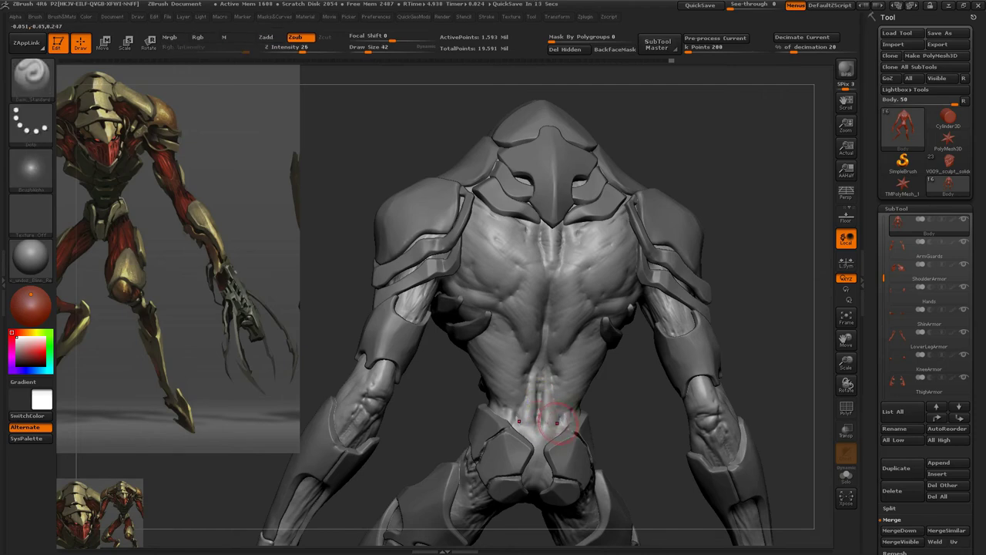
drag(555, 402, 508, 339)
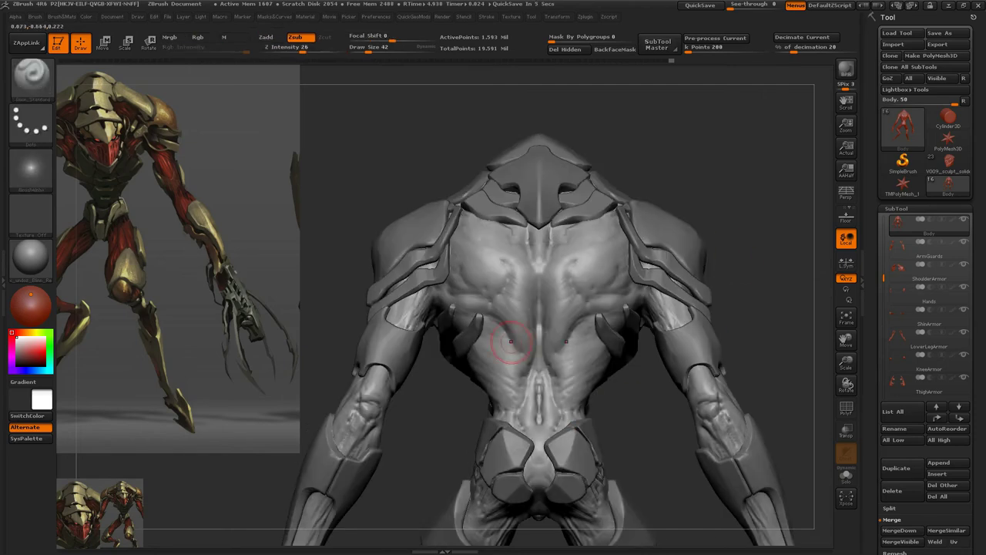
mouse_move(590, 324)
mouse_down()
mouse_move(535, 331)
mouse_move(535, 400)
mouse_move(539, 332)
mouse_move(678, 260)
mouse_move(624, 317)
mouse_move(548, 339)
mouse_up()
- Push the back forms with the Move brush, then add more Dam Standard grooves along the spine
key(b)
key(m)
key(v)
mouse_move(551, 375)
mouse_down()
mouse_move(550, 406)
mouse_move(708, 276)
mouse_move(616, 324)
mouse_move(478, 316)
mouse_move(543, 363)
mouse_up()
key(b)
key(d)
key(s)
mouse_move(516, 331)
mouse_down()
mouse_move(455, 339)
mouse_move(446, 362)
mouse_up()
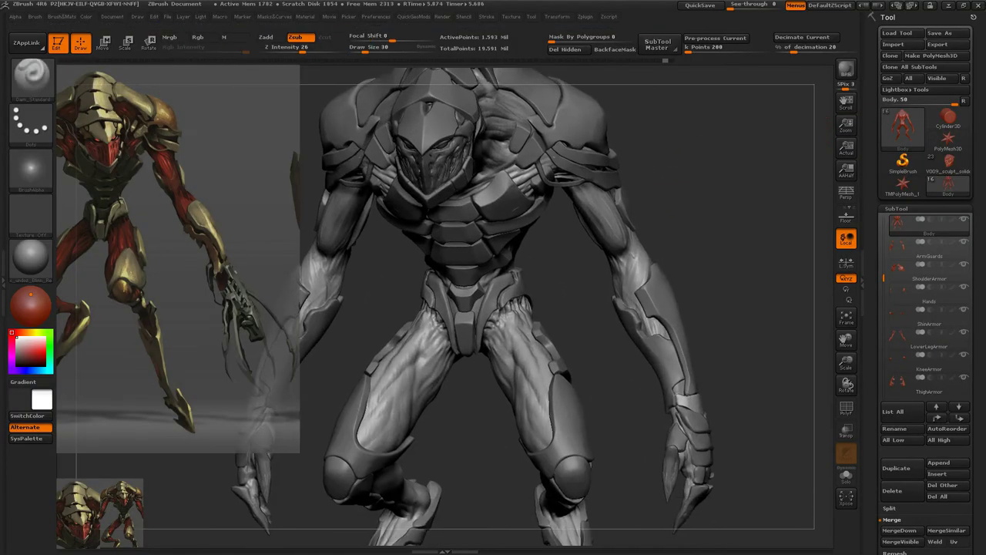
- Choose the CurveTube brush, divide the Body and delete its lower subdivision levels
key(b)
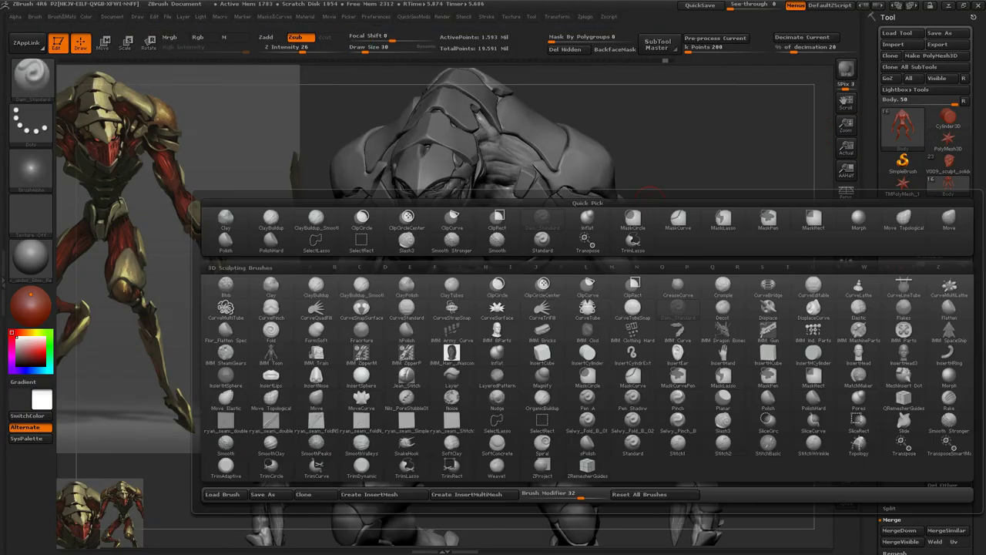
key(c)
key(t)
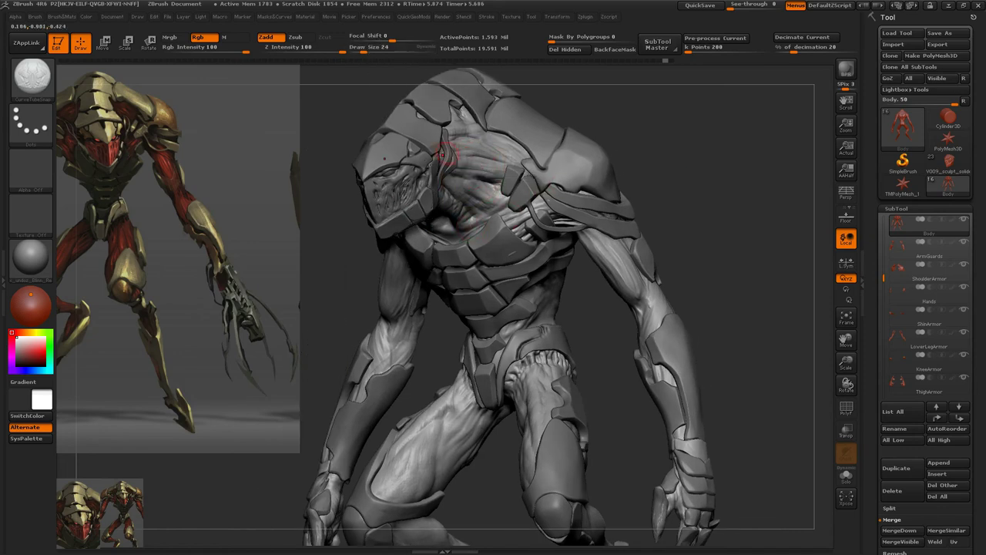
scroll(924, 308, down, 5)
click(892, 218)
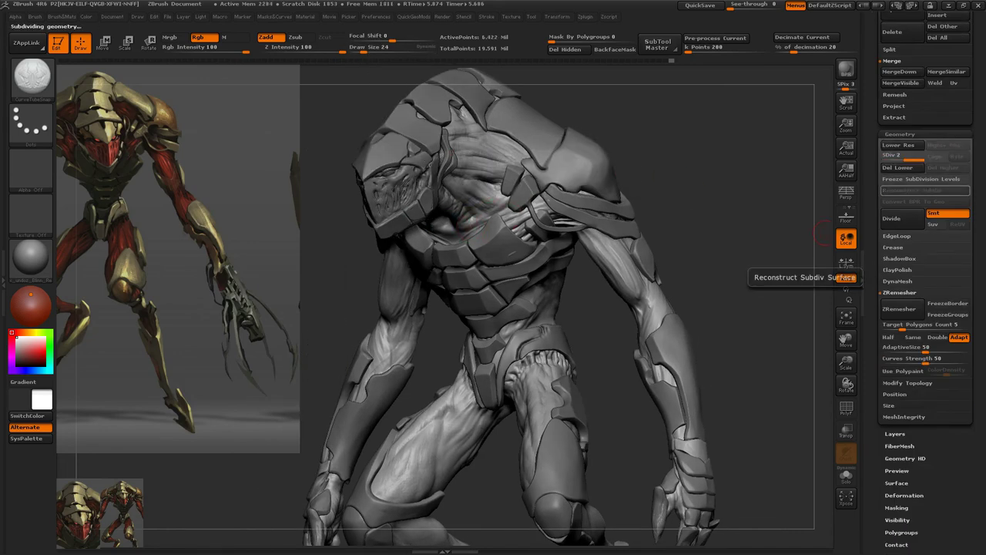
click(898, 168)
- Lay thin curve-tube muscle strands across the shoulder and chest, adjusting their curves
mouse_move(739, 184)
mouse_down()
mouse_move(666, 165)
mouse_move(588, 196)
mouse_move(484, 214)
mouse_move(476, 198)
mouse_move(556, 205)
mouse_up()
key([)
key([)
key([)
key([)
key([)
click(479, 188)
drag(564, 220, 572, 214)
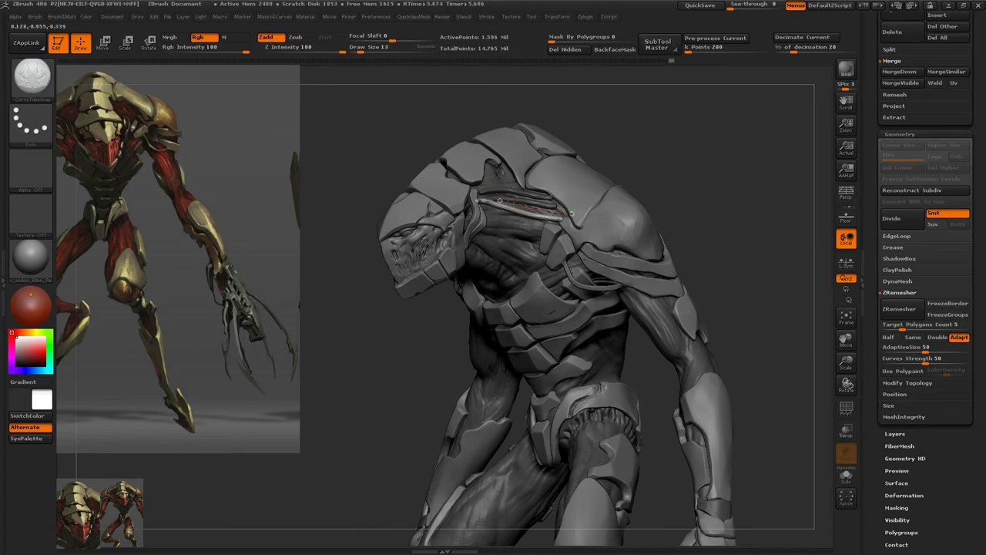
drag(499, 199, 513, 235)
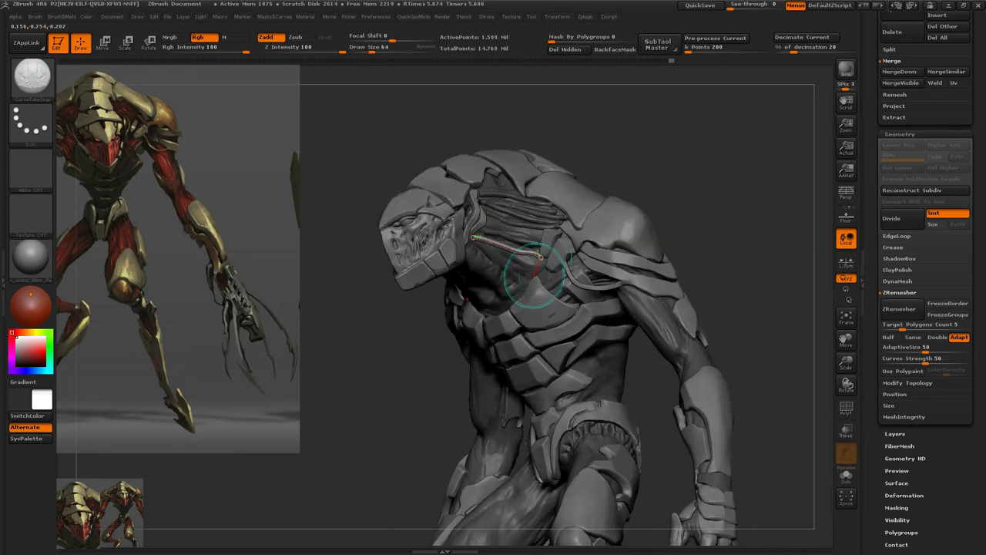
mouse_move(521, 282)
mouse_down()
mouse_move(539, 275)
mouse_move(539, 235)
mouse_move(505, 263)
mouse_up()
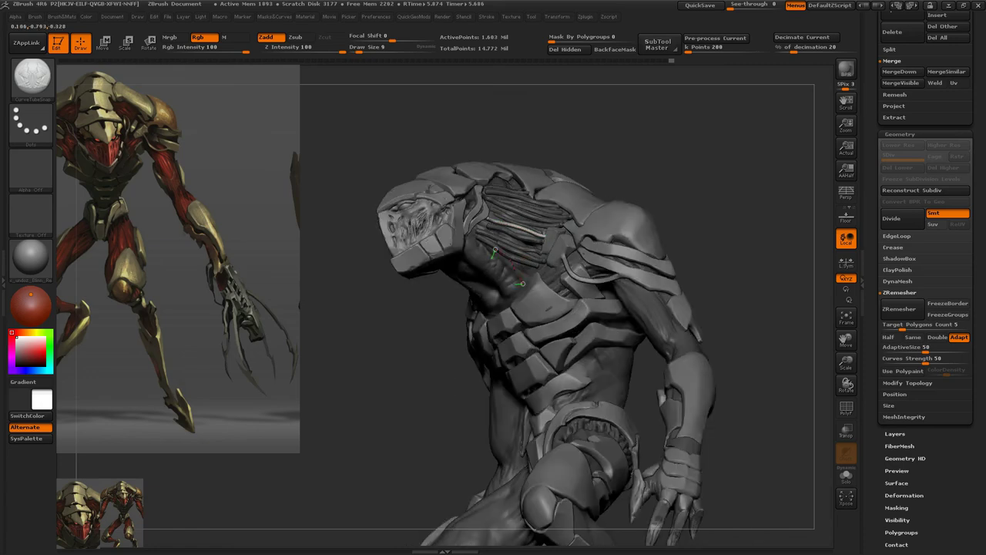
drag(522, 284, 524, 276)
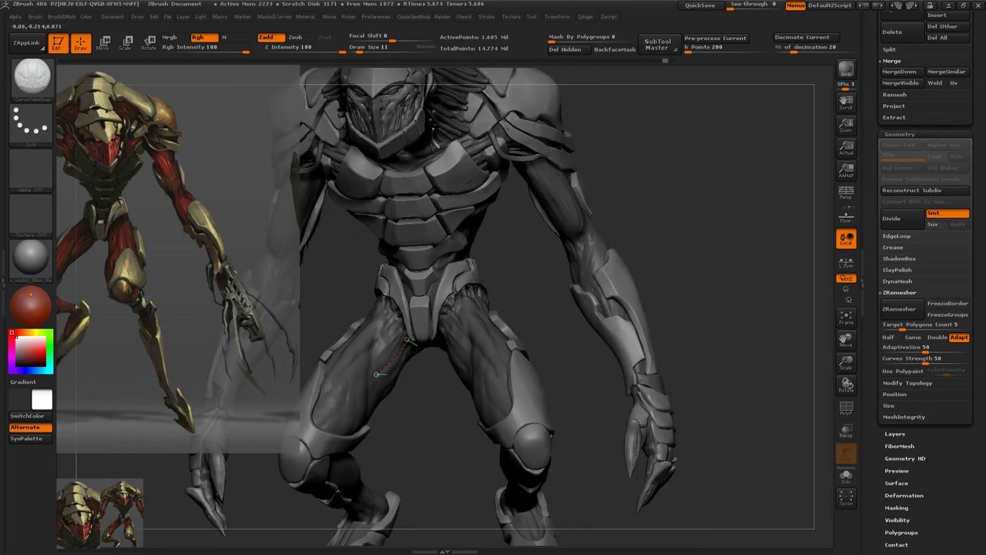
- Draw raised strands over the groin, along the thigh and down the forearm
drag(365, 377, 408, 337)
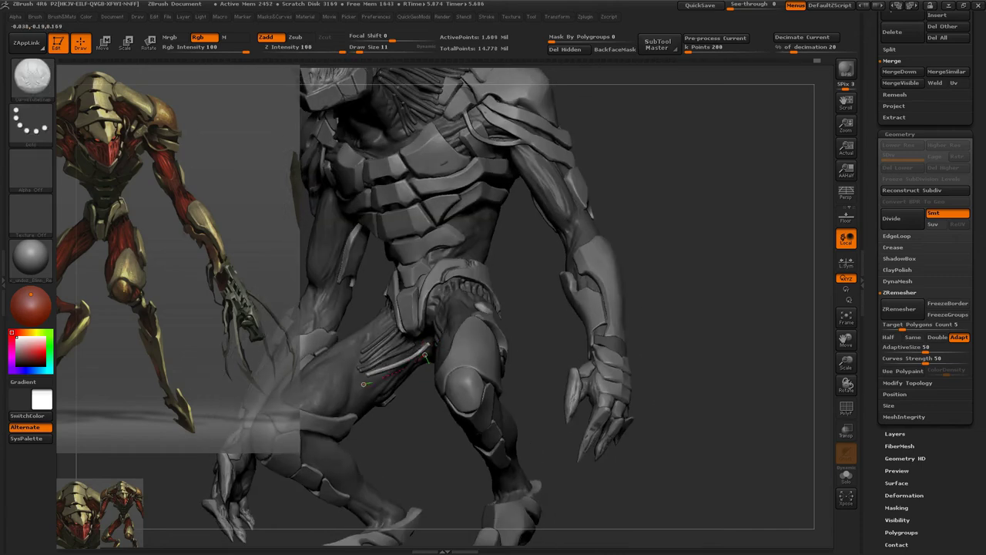
mouse_move(390, 362)
mouse_down()
mouse_move(426, 340)
mouse_move(393, 308)
mouse_up()
mouse_move(438, 406)
mouse_down()
mouse_move(416, 304)
mouse_move(404, 312)
mouse_move(444, 328)
mouse_move(468, 324)
mouse_move(481, 339)
mouse_move(466, 331)
mouse_move(661, 209)
mouse_up()
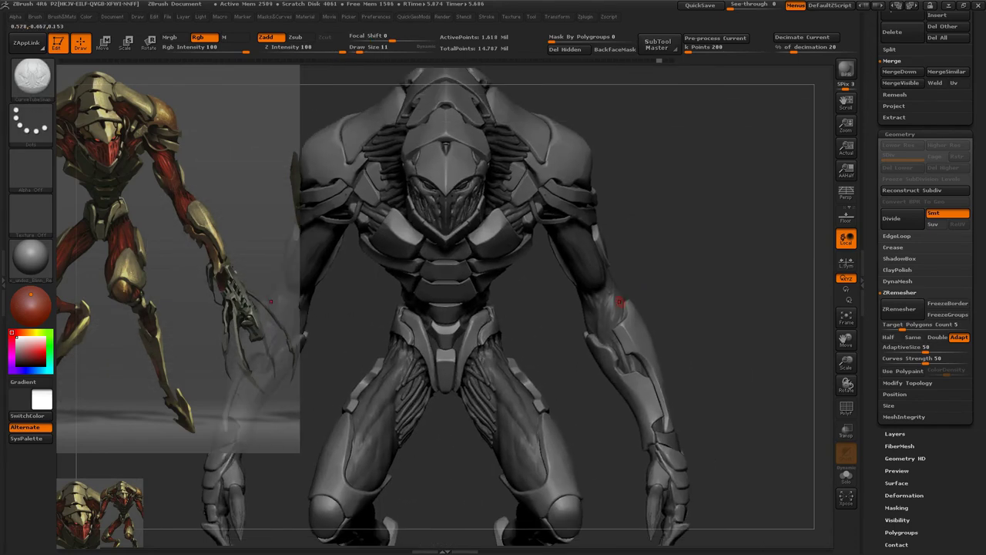
mouse_move(619, 299)
mouse_down()
mouse_move(542, 207)
mouse_move(576, 288)
mouse_up()
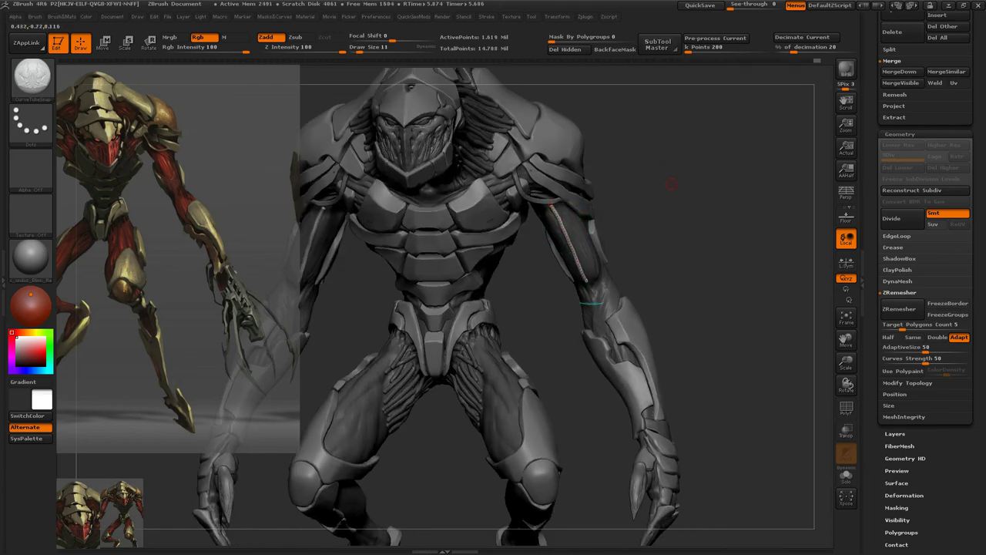
drag(732, 346, 670, 331)
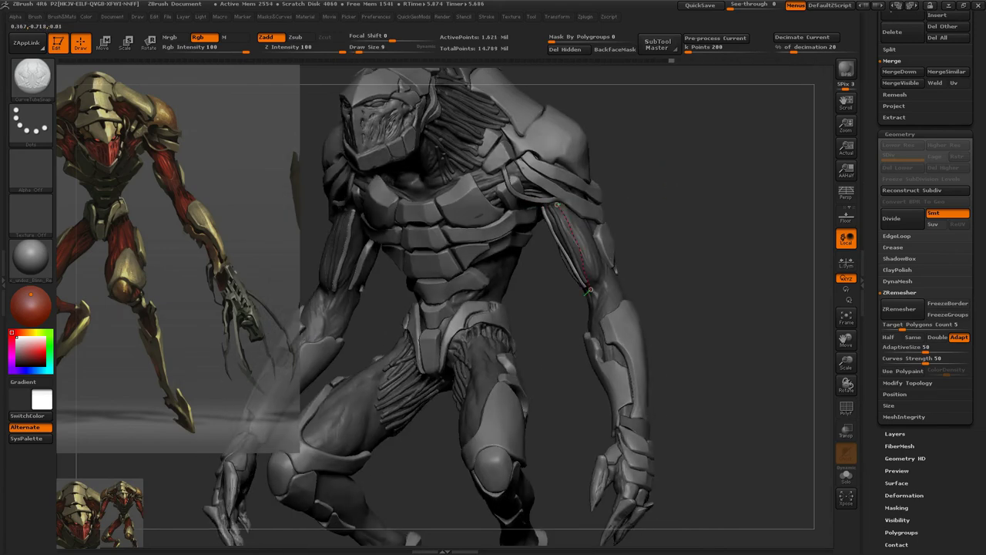
click(487, 16)
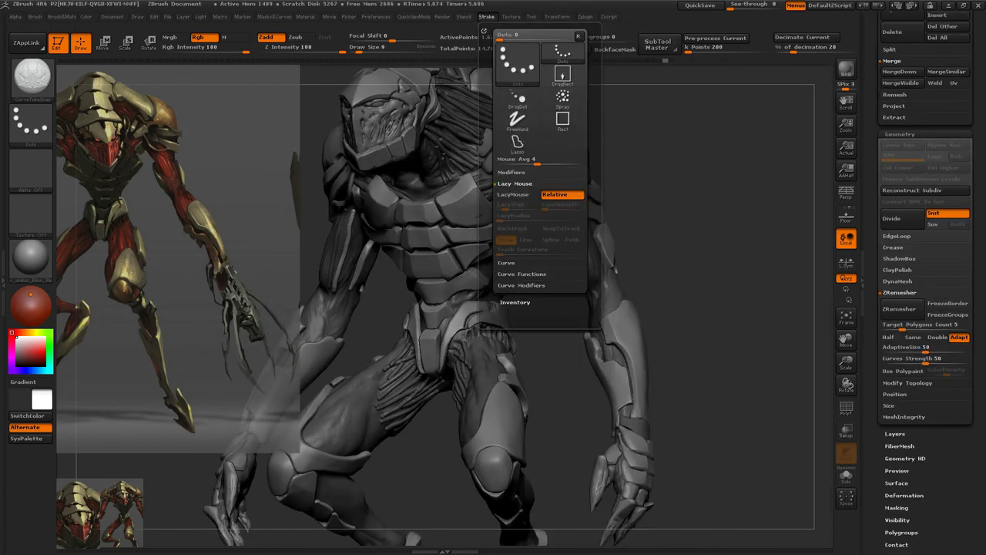
- Commit the forearm strand, then isolate the bare body with Solo and zoom in on the arm
click(560, 203)
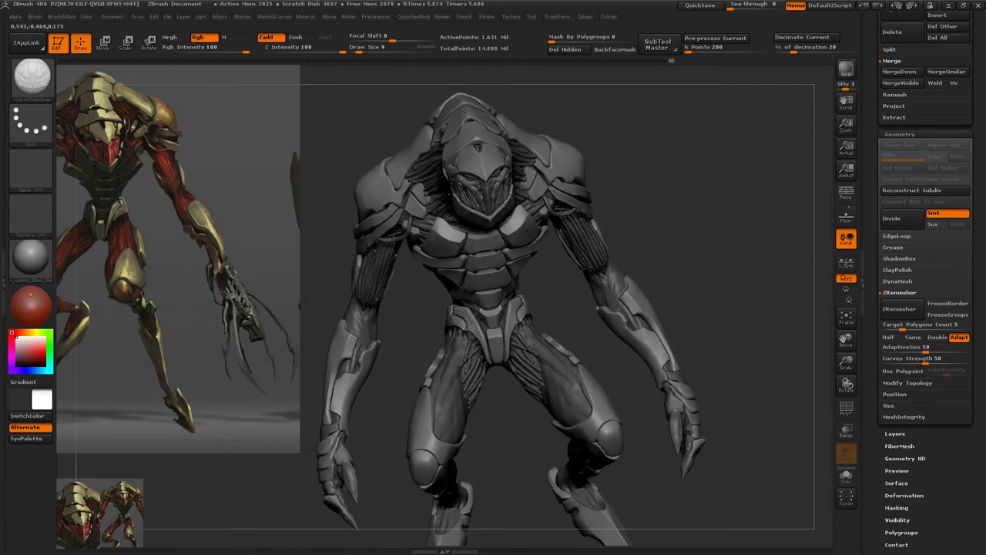
right_drag(620, 241, 604, 289)
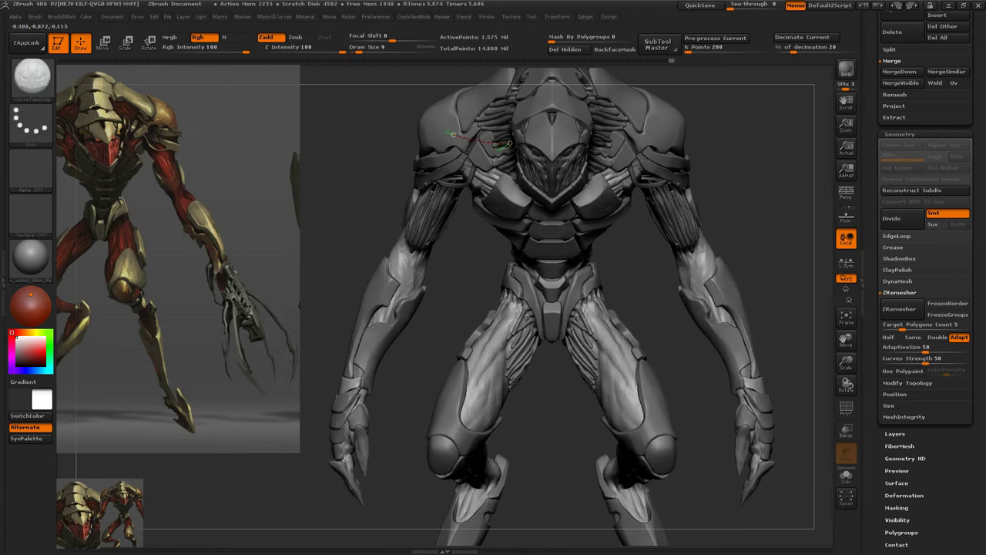
click(846, 476)
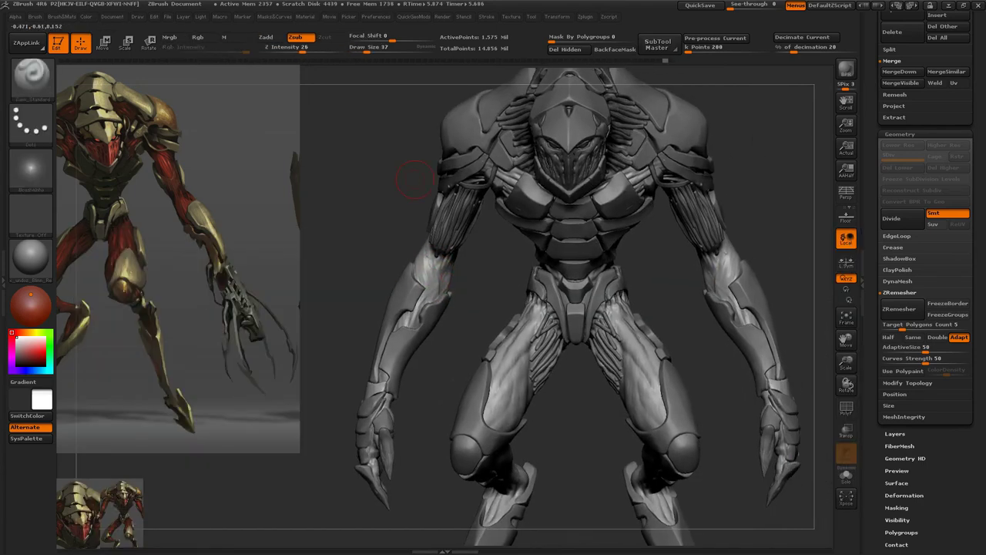
mouse_move(239, 214)
mouse_down()
mouse_move(352, 209)
mouse_move(451, 223)
mouse_move(409, 231)
mouse_up()
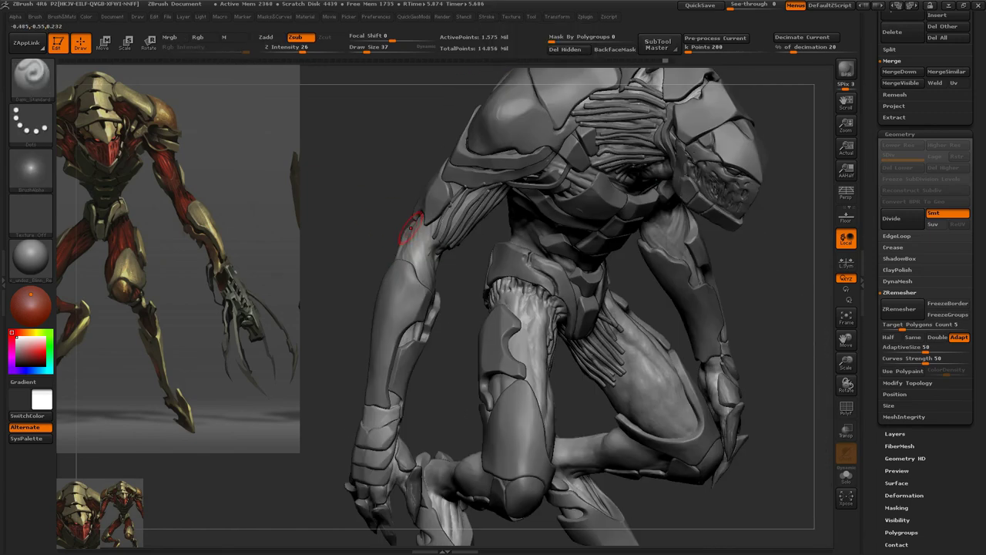
drag(415, 274, 440, 242)
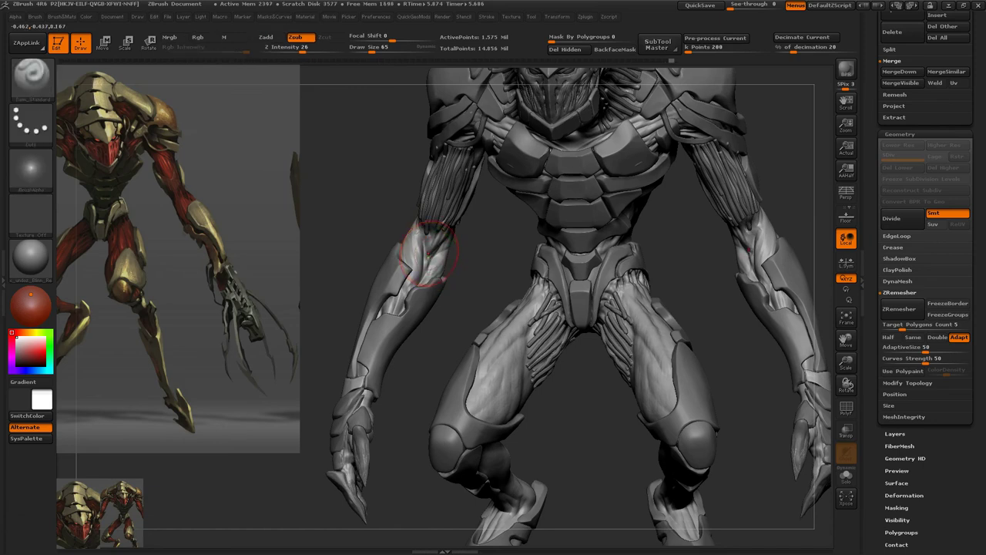
- Sculpt the arm muscles with a soft freehand brush from front, side and three-quarter views
key(b)
key(c)
key(b)
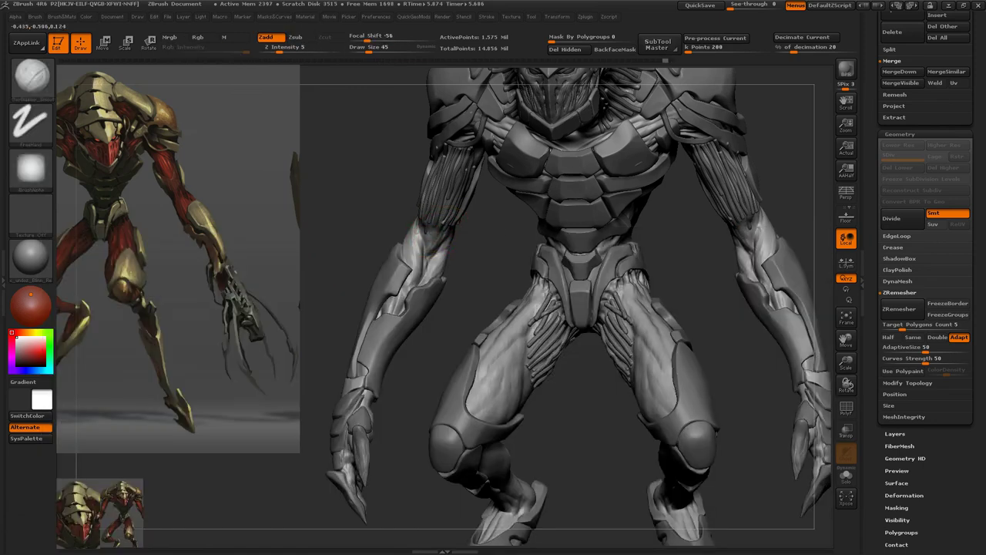
drag(432, 259, 445, 257)
drag(403, 200, 441, 260)
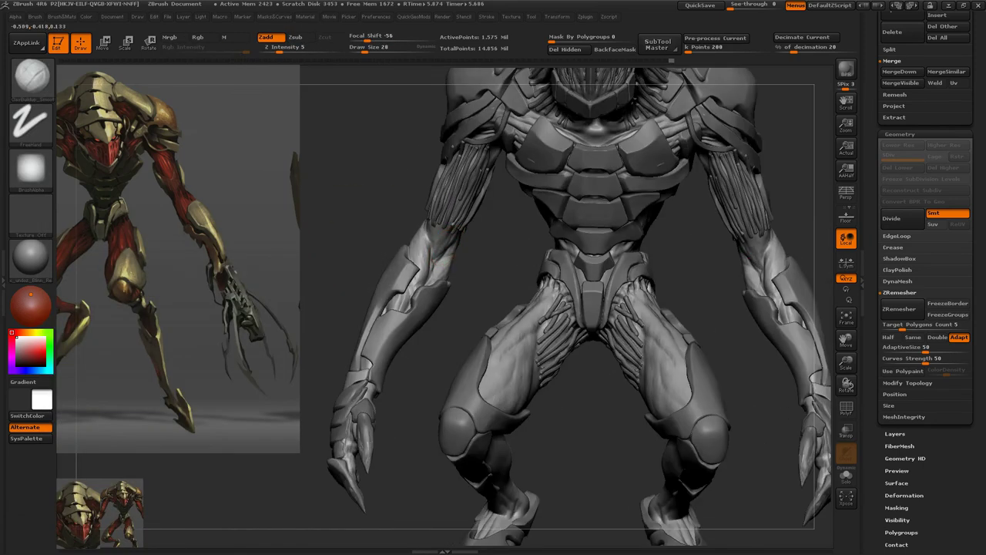
drag(399, 303, 592, 185)
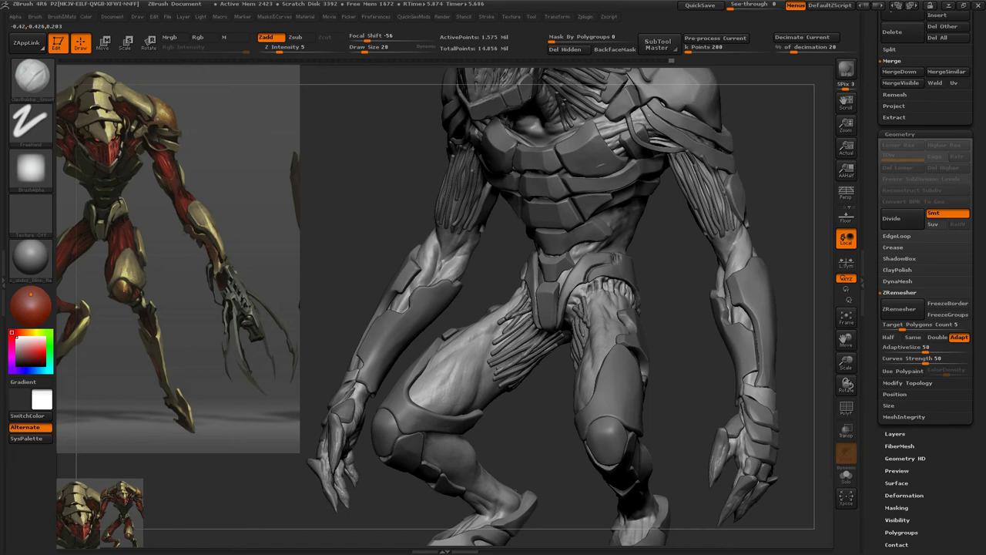
drag(362, 231, 493, 238)
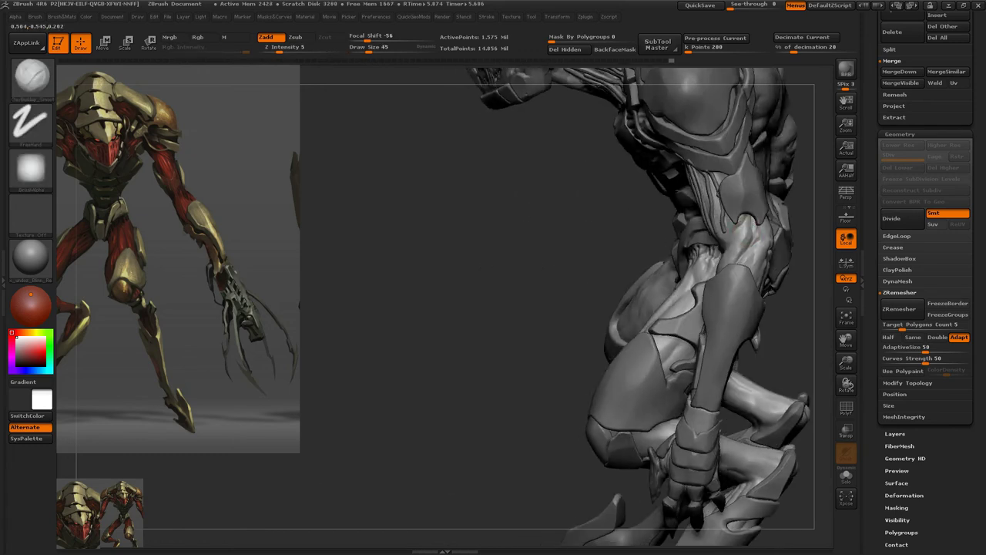
mouse_move(738, 250)
mouse_down()
mouse_move(775, 203)
mouse_move(788, 304)
mouse_move(801, 324)
mouse_up()
- Bring the armour back into view and select the Standard brush
click(846, 475)
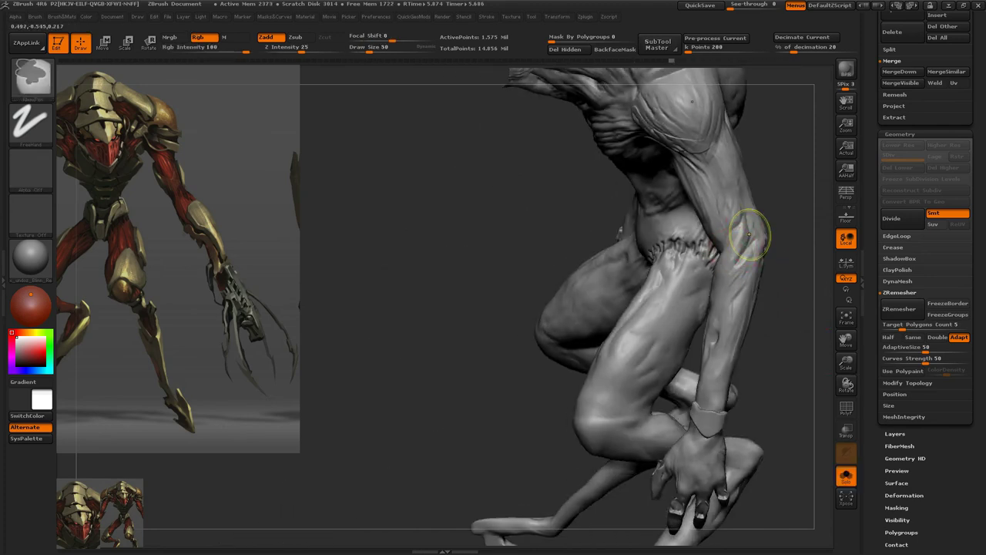
click(846, 475)
drag(407, 352, 539, 354)
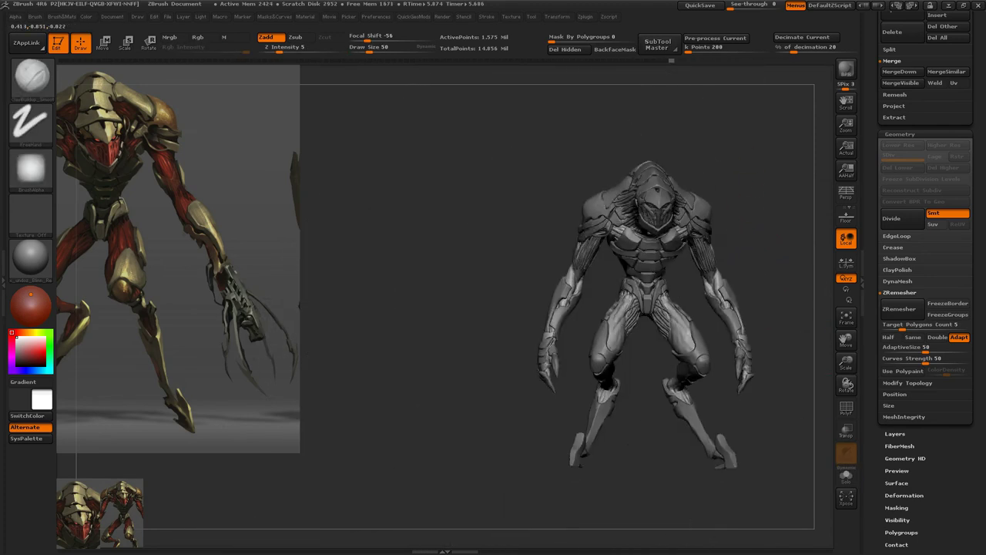
key(b)
key(s)
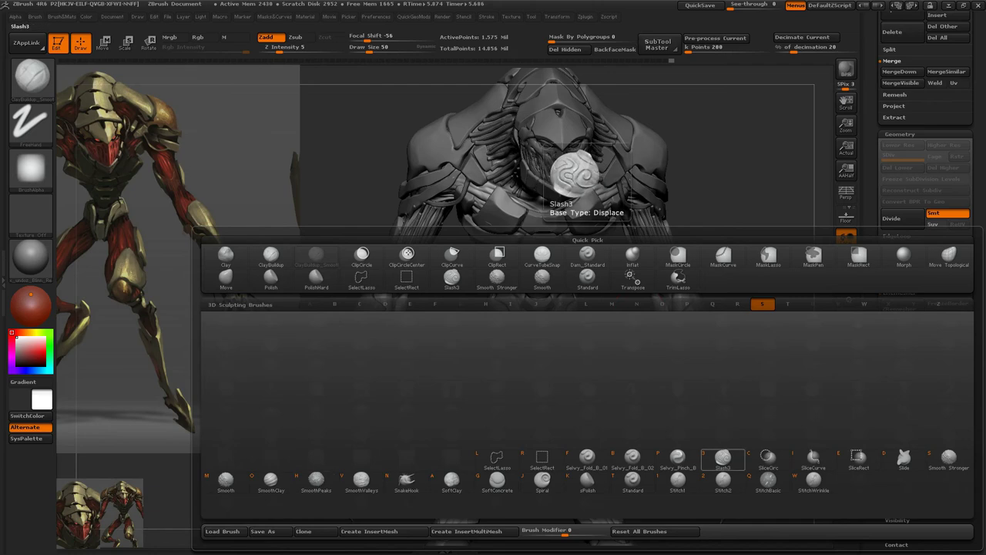
key(t)
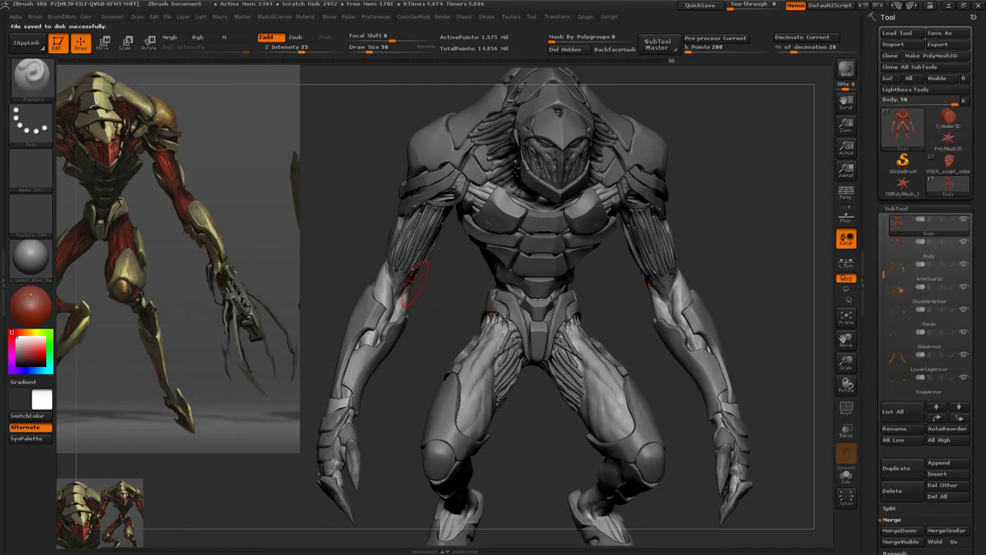
- Give the brush a striped alpha at intensity 5 and inspect the bare body from a three-quarter angle
click(32, 169)
click(500, 308)
drag(300, 47, 269, 47)
click(846, 476)
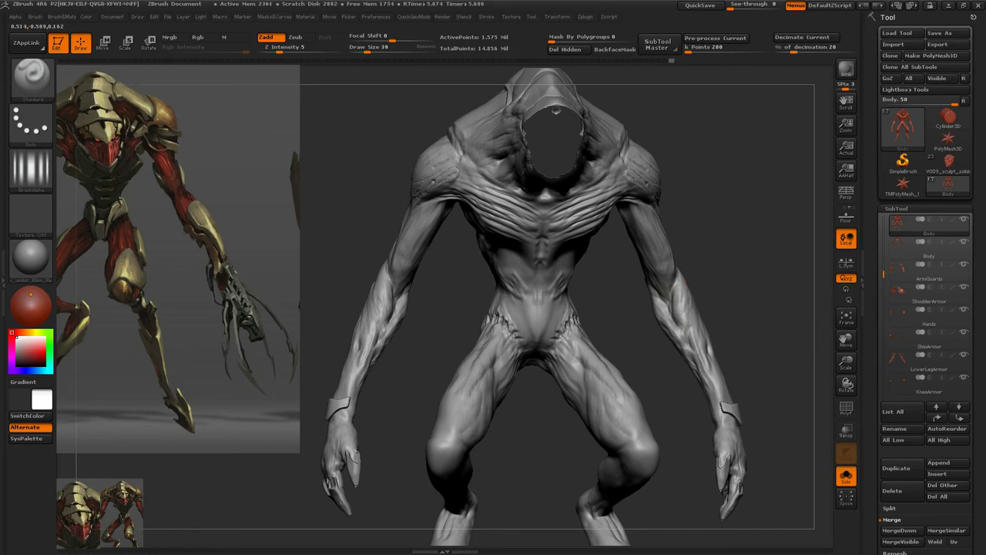
mouse_move(740, 308)
mouse_down()
mouse_move(678, 323)
mouse_move(700, 308)
mouse_up()
drag(693, 255, 646, 245)
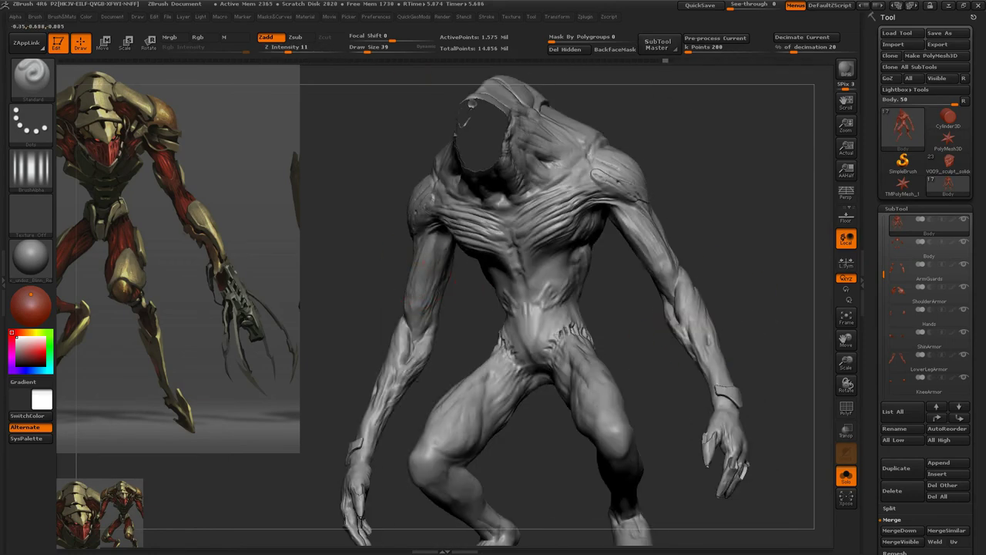
key(bracketright)
key(bracketright)
key(bracketright)
click(846, 476)
- Sculpt striated muscle detail on the thigh, then hide the armour again
mouse_move(771, 270)
shift+mouse_down()
mouse_move(681, 236)
mouse_move(709, 211)
mouse_move(456, 413)
shift+mouse_up()
key(bracketleft)
key(bracketleft)
key(bracketleft)
key(bracketright)
key(bracketright)
key(bracketright)
key(bracketright)
mouse_move(418, 352)
mouse_down()
mouse_move(462, 420)
mouse_move(451, 408)
mouse_move(473, 416)
mouse_move(451, 397)
mouse_up()
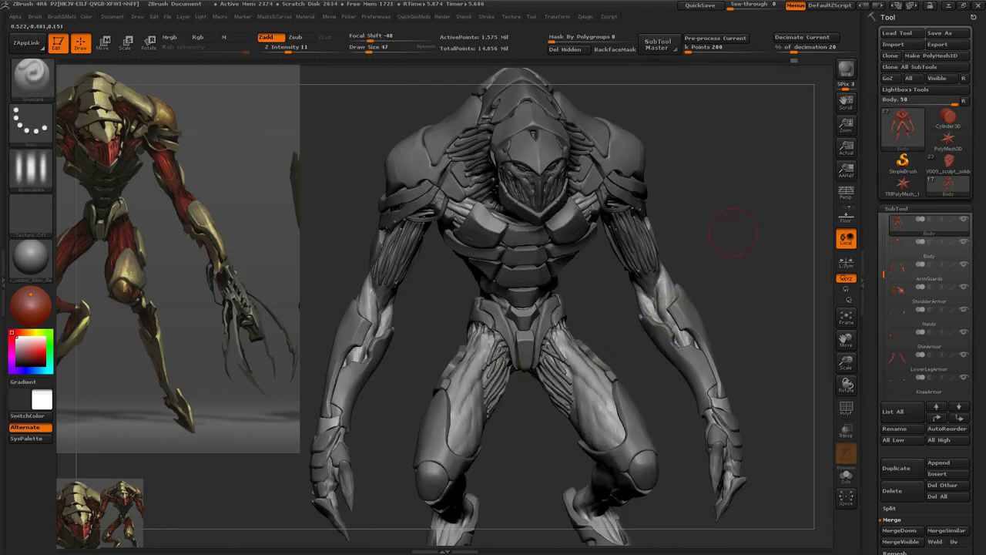
mouse_move(775, 220)
mouse_down()
mouse_move(645, 326)
mouse_move(577, 354)
mouse_up()
click(846, 475)
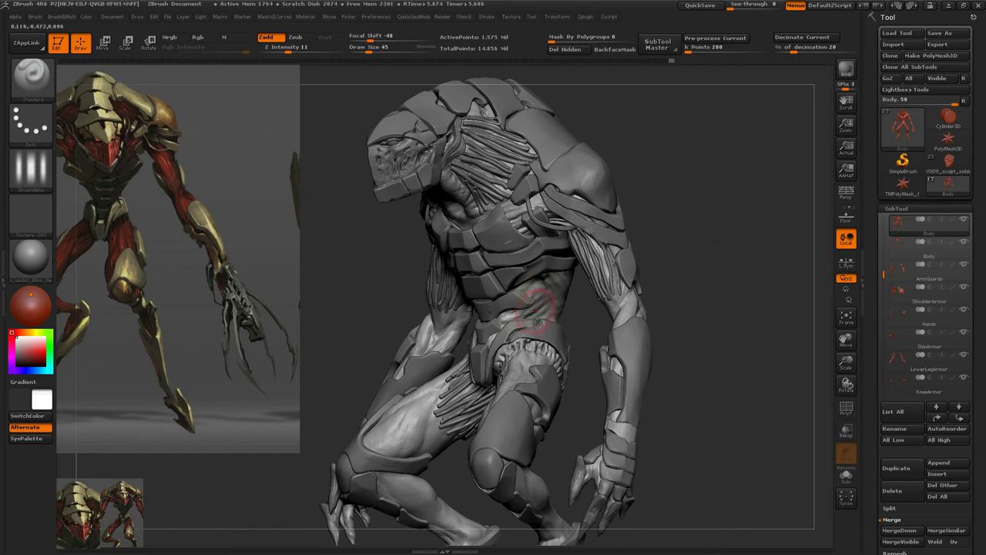
- Switch to the Move brush with a striped alpha and work the body from back to front
key(b)
key(m)
key(v)
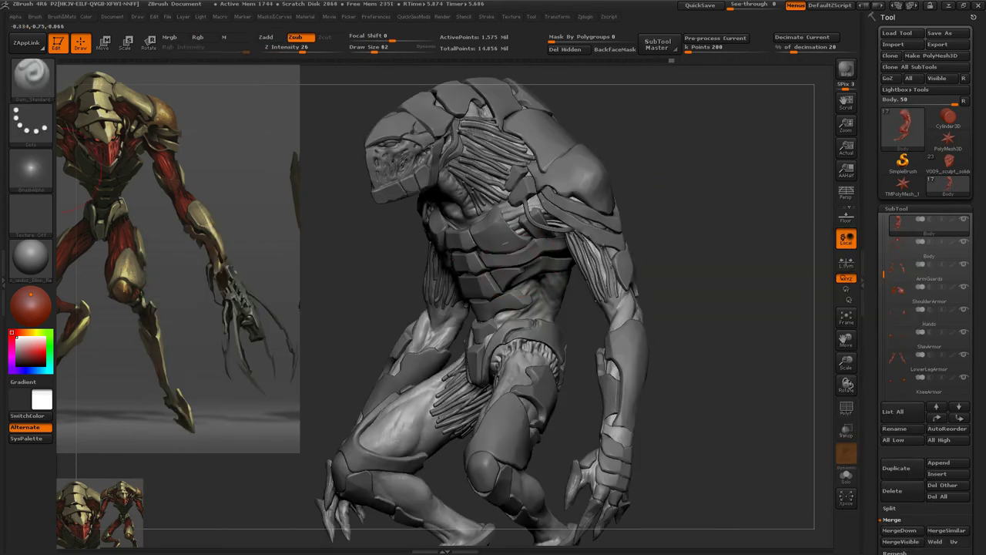
click(31, 169)
click(496, 313)
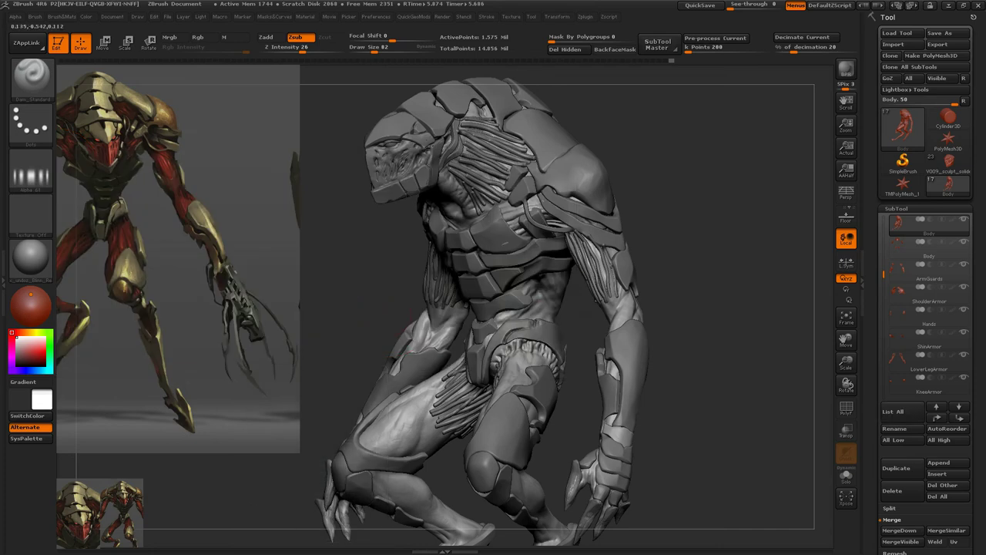
mouse_move(539, 309)
mouse_down()
mouse_move(584, 222)
mouse_move(649, 293)
mouse_up()
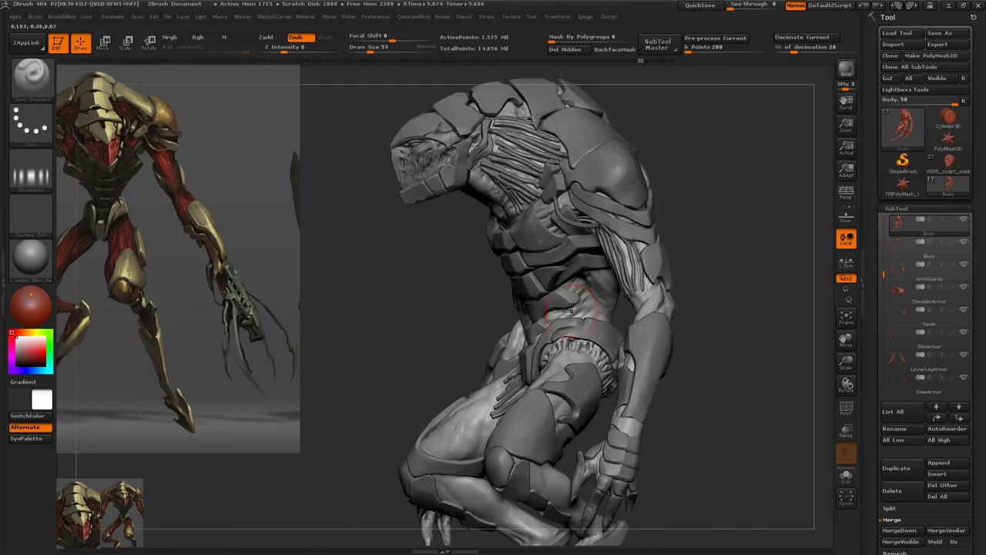
drag(571, 312, 612, 265)
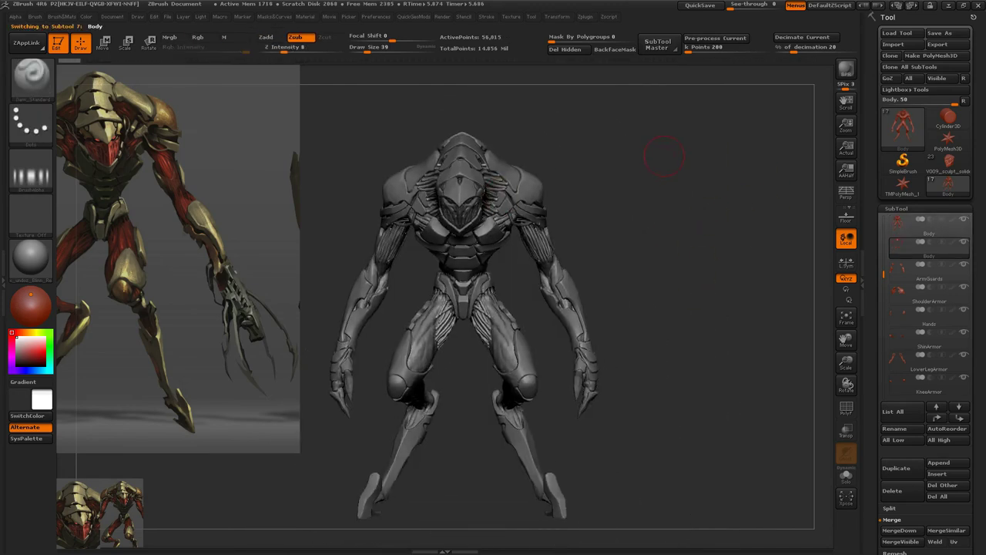
- Rename the duplicate Body subtool to 'muscles' and subdivide it with Ctrl+D
drag(696, 288, 778, 269)
click(895, 428)
text(mus)
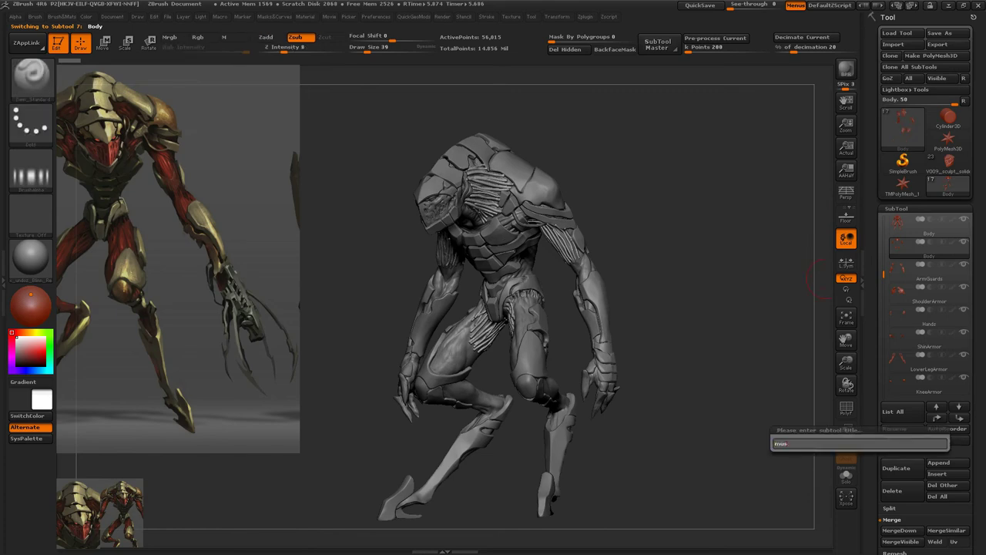
text(cles)
key(Return)
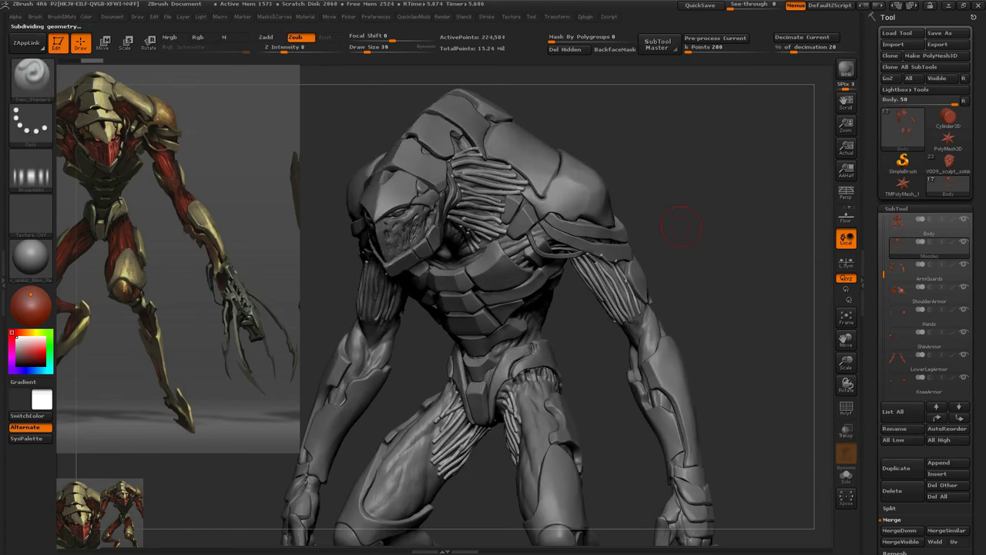
key(ctrl+d)
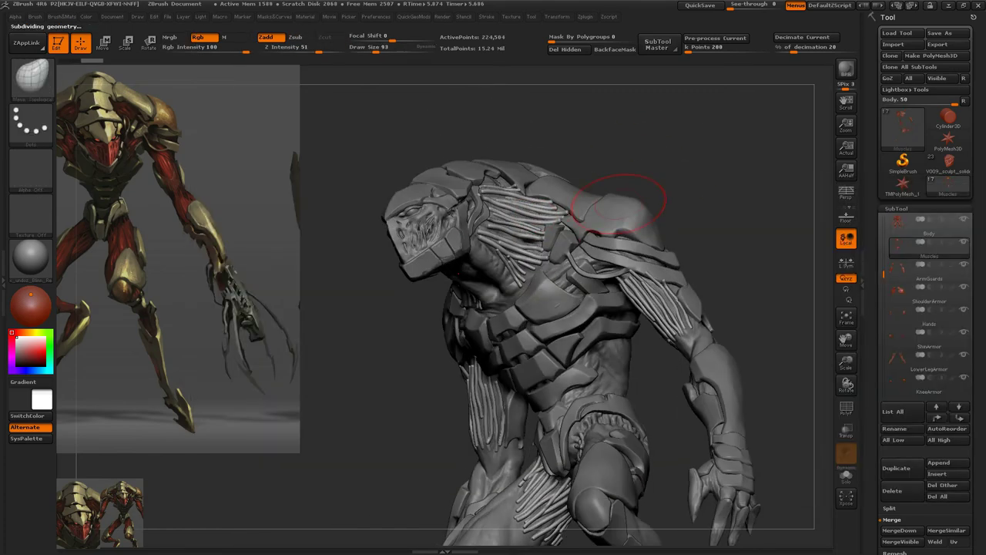
- Reshape the muscle strands around the head, shoulders and chest from several angles
drag(594, 209, 468, 231)
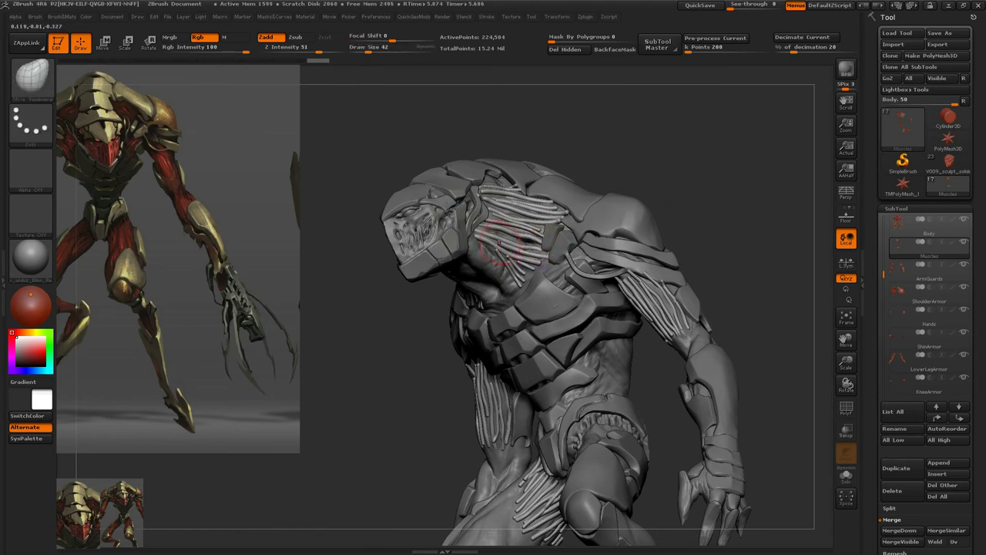
drag(739, 192, 539, 254)
key(ctrl)
drag(681, 165, 511, 266)
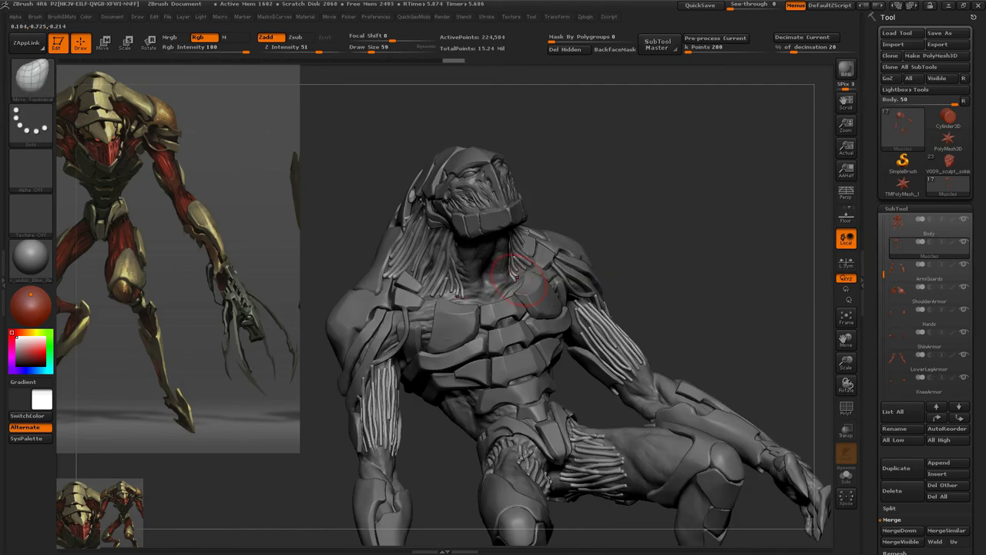
mouse_move(694, 193)
mouse_down()
mouse_move(543, 233)
mouse_move(608, 186)
mouse_move(506, 202)
mouse_move(470, 181)
mouse_up()
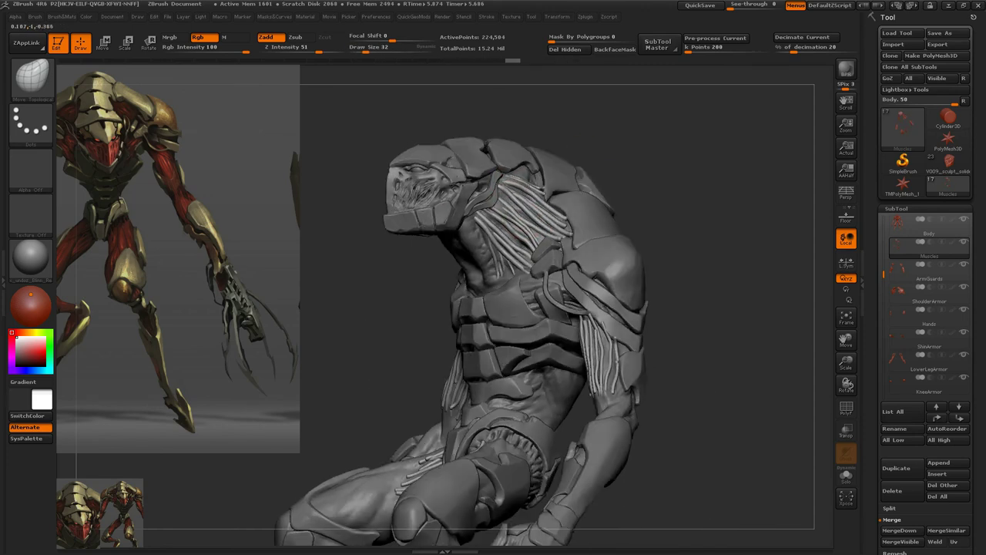
mouse_move(554, 239)
mouse_down()
mouse_move(503, 182)
mouse_move(561, 339)
mouse_move(599, 378)
mouse_move(501, 282)
mouse_move(511, 331)
mouse_move(524, 297)
mouse_move(522, 312)
mouse_move(338, 290)
mouse_up()
mouse_move(537, 384)
mouse_down()
mouse_move(570, 354)
mouse_move(608, 254)
mouse_move(570, 324)
mouse_move(560, 307)
mouse_move(586, 347)
mouse_move(572, 380)
mouse_move(570, 325)
mouse_move(585, 362)
mouse_move(562, 292)
mouse_up()
- Rework the torso and raised-arm strands, resizing the brush between sizes 15 and 47
key([)
key([)
key([)
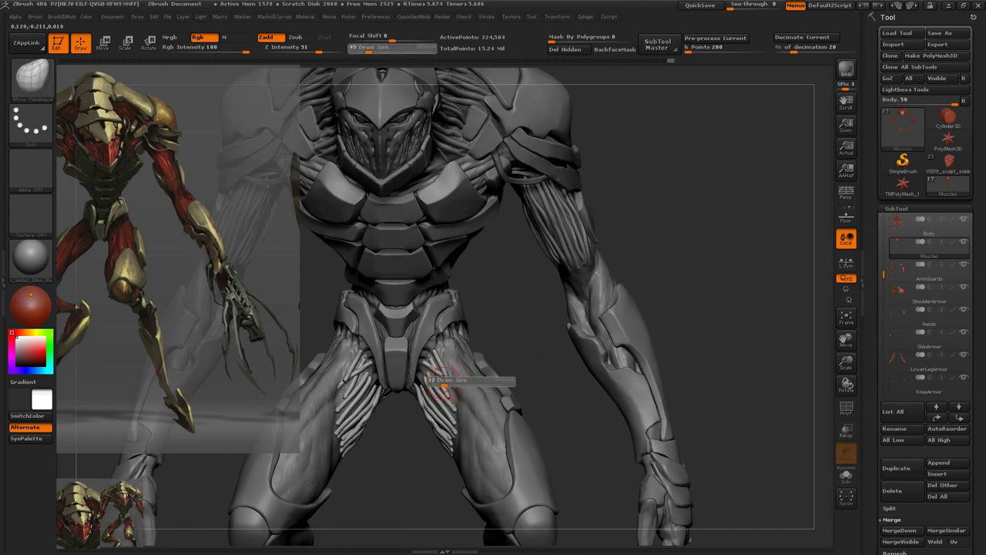
key(])
drag(462, 231, 508, 247)
mouse_move(408, 343)
mouse_down()
mouse_move(458, 352)
mouse_move(426, 366)
mouse_move(472, 385)
mouse_move(454, 444)
mouse_up()
key(])
key(])
drag(493, 400, 401, 362)
key([)
mouse_move(474, 358)
mouse_down()
mouse_move(451, 352)
mouse_move(517, 346)
mouse_move(435, 420)
mouse_move(424, 378)
mouse_up()
mouse_move(405, 435)
mouse_down()
mouse_move(416, 416)
mouse_move(397, 462)
mouse_up()
- Switch to Move Topological and shape the strands on the torso and right arm
key(b)
key(b)
key(m)
key(t)
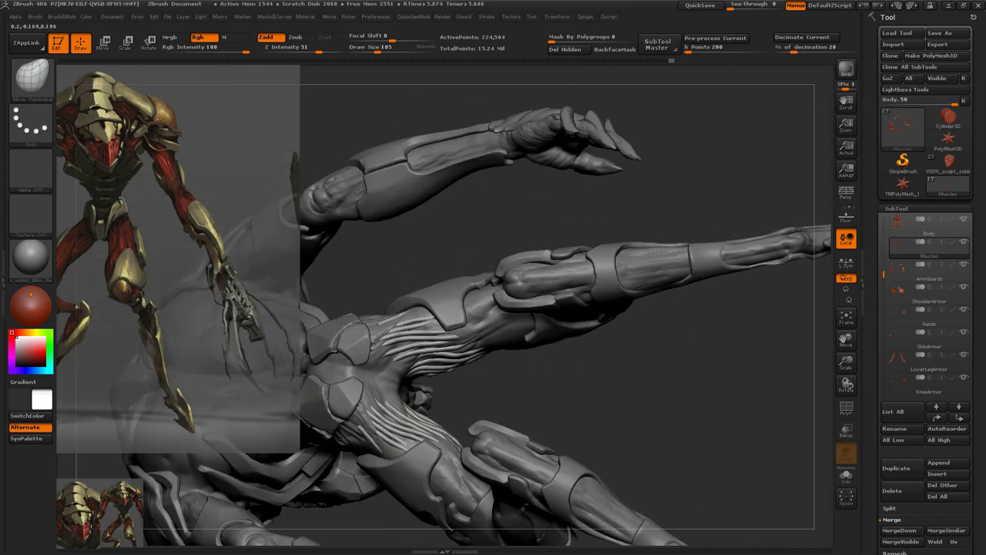
drag(433, 399, 693, 309)
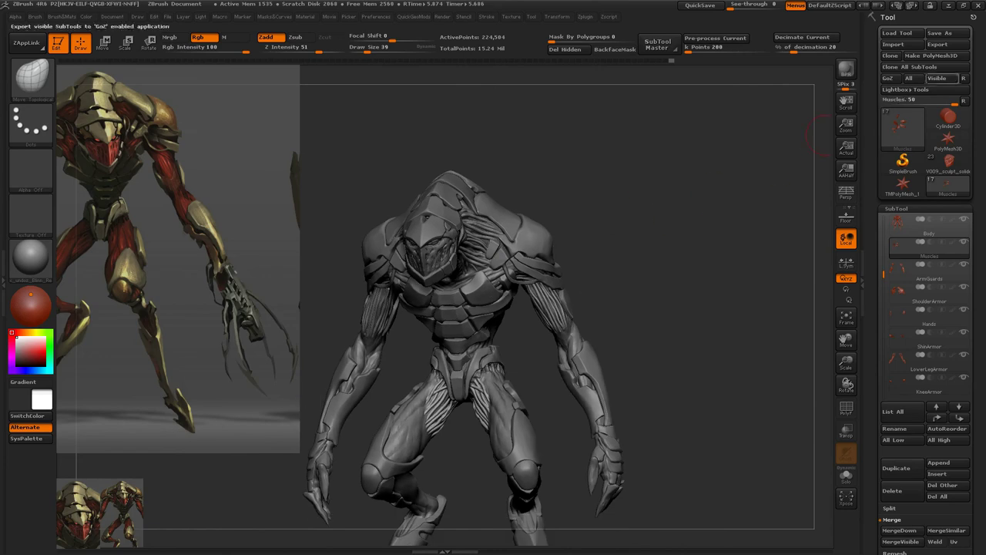
drag(823, 197, 643, 235)
- Hide the armor subtools and inflate the muscle strands across the torso, legs and head
ctrl+shift+click(928, 245)
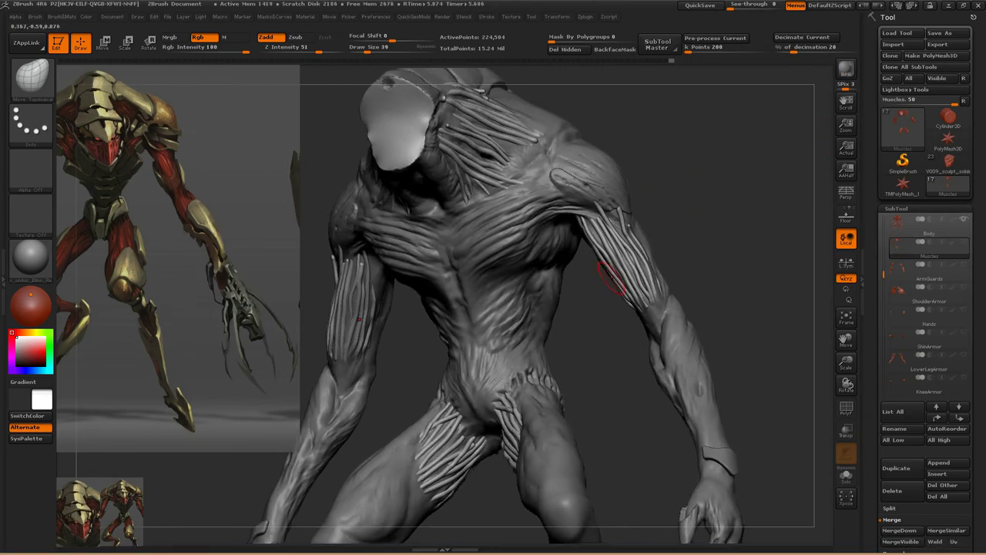
key(b)
key(i)
key(n)
mouse_move(630, 256)
mouse_down()
mouse_move(645, 254)
mouse_move(616, 243)
mouse_move(607, 292)
mouse_up()
mouse_move(675, 200)
mouse_down()
mouse_move(631, 231)
mouse_move(468, 150)
mouse_up()
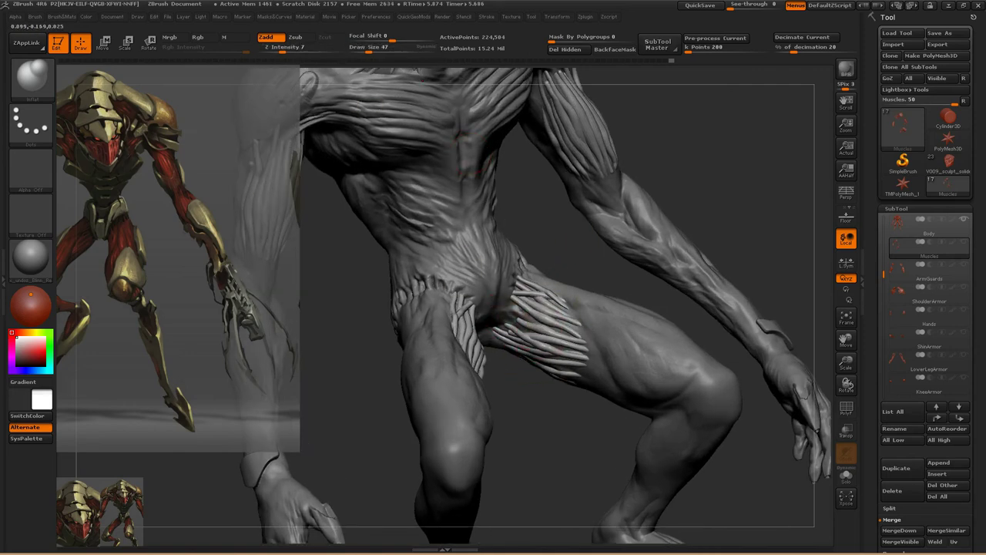
drag(739, 193, 631, 324)
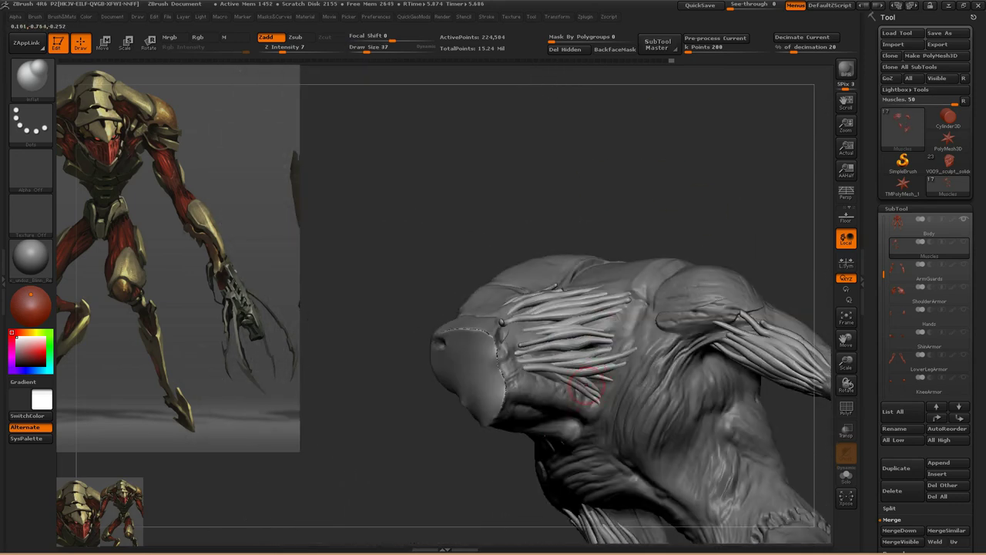
drag(715, 154, 682, 189)
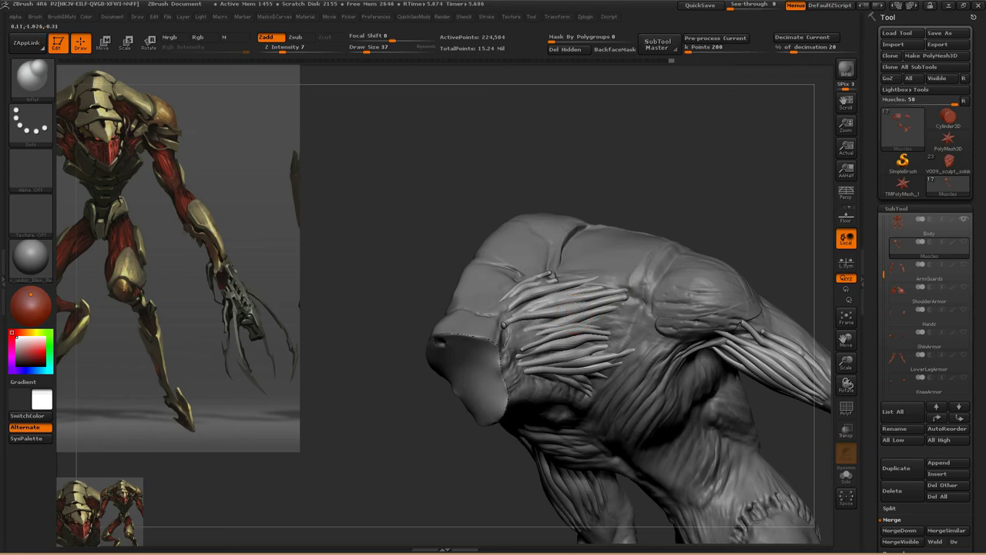
- Make Body active with Standard brush and Alpha 60, subdivide with Ctrl+D, then Solo it
alt+click(590, 297)
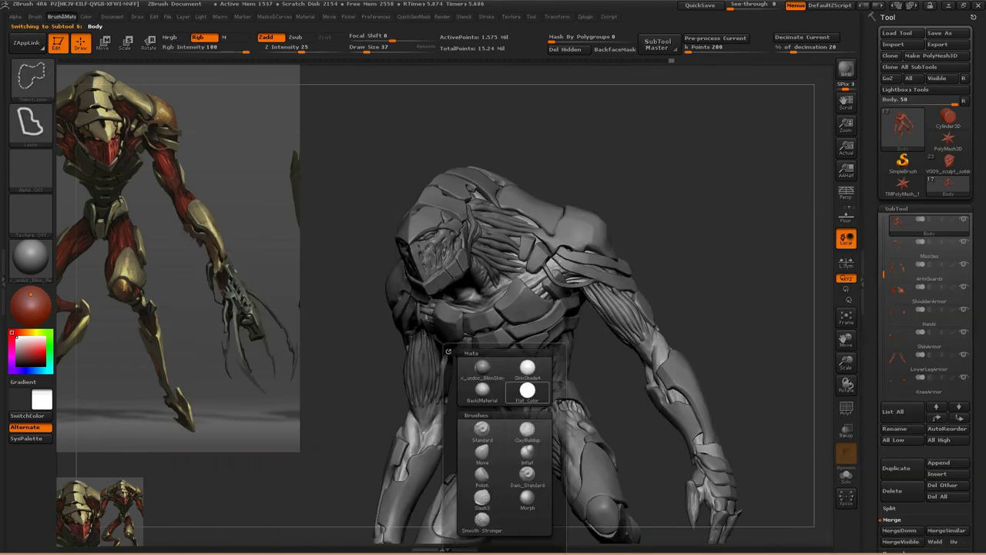
click(481, 428)
drag(732, 231, 663, 246)
click(31, 170)
click(315, 331)
drag(490, 376, 461, 297)
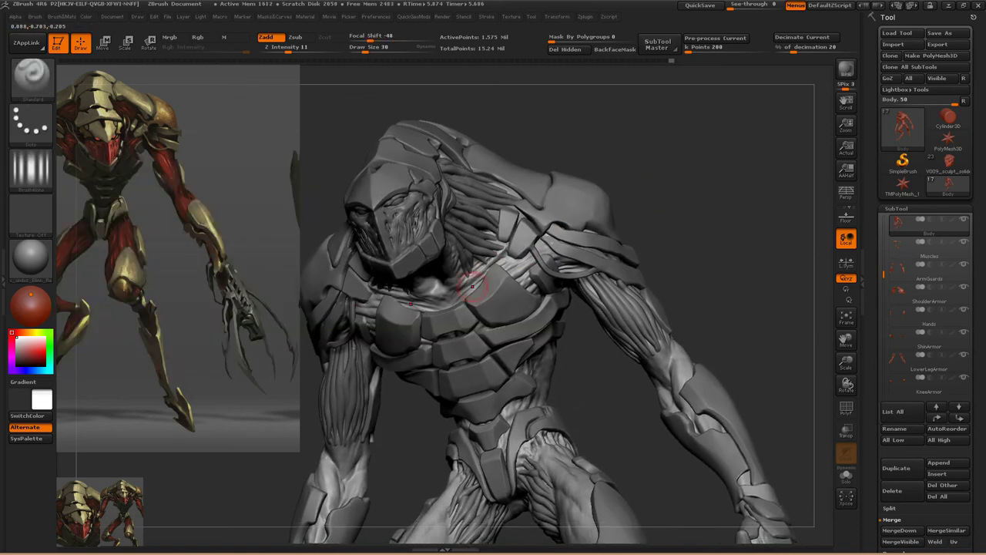
key(ctrl+d)
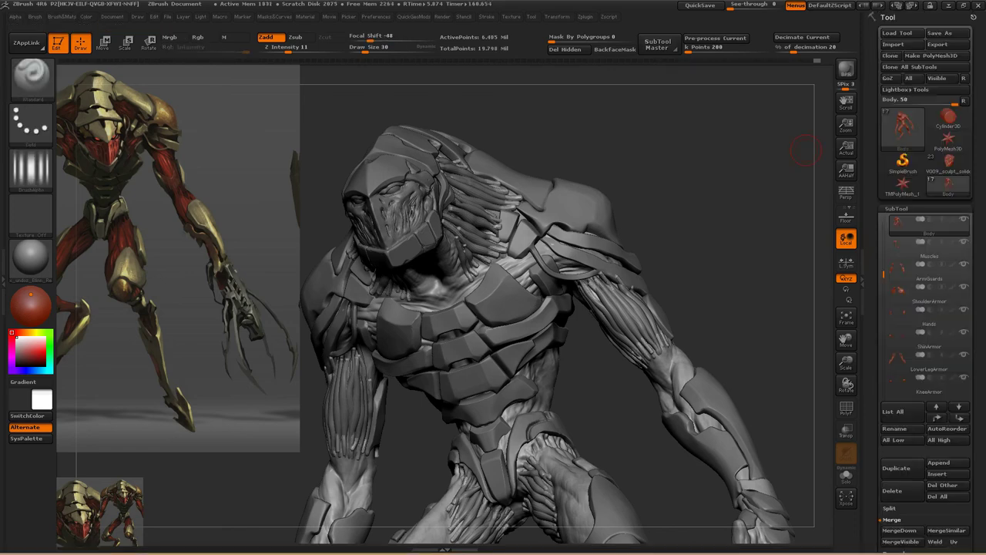
click(846, 476)
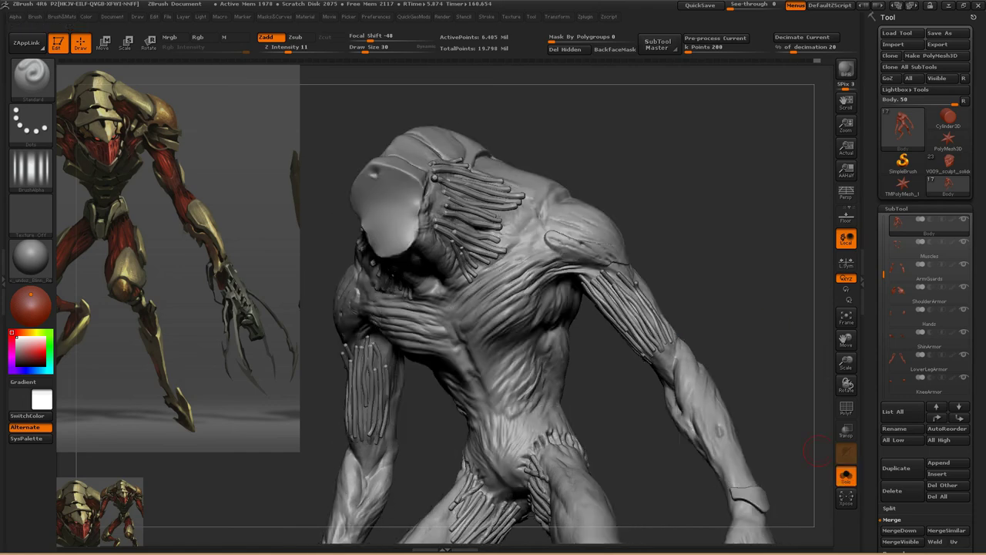
drag(678, 246, 589, 248)
ctrl+shift+click(585, 247)
ctrl+shift+click(601, 131)
ctrl+alt+shift+click(401, 205)
drag(662, 192, 592, 123)
key(shift+q)
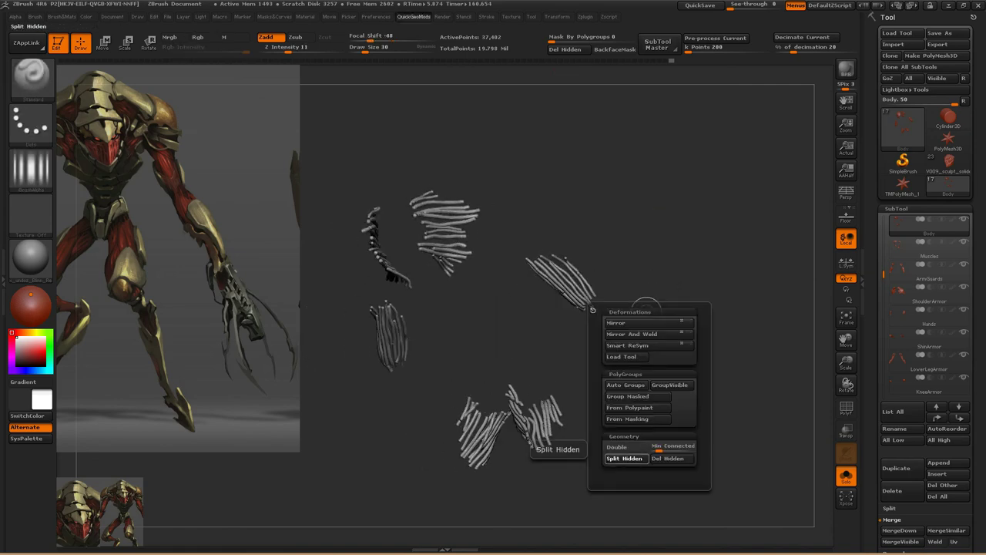
click(624, 458)
click(846, 476)
mouse_move(732, 308)
mouse_down()
mouse_move(678, 270)
mouse_move(644, 178)
mouse_move(463, 254)
mouse_up()
key(ctrl+d)
drag(535, 253, 437, 228)
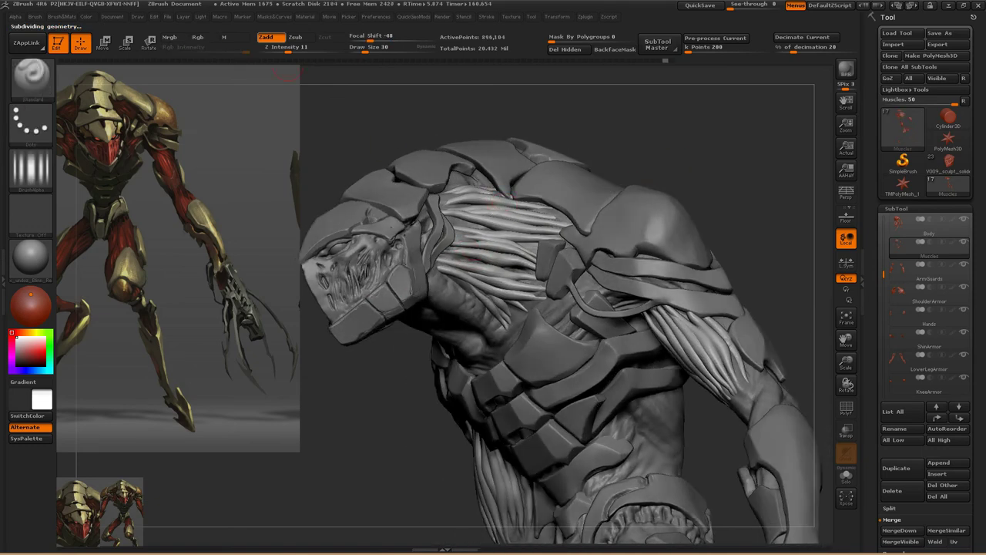
drag(678, 131, 736, 99)
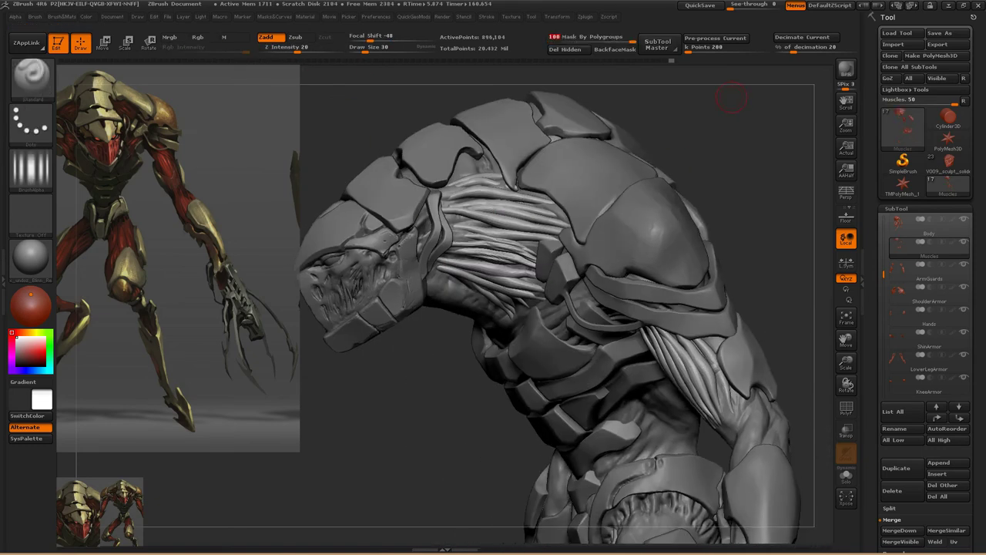
key(ctrl+d)
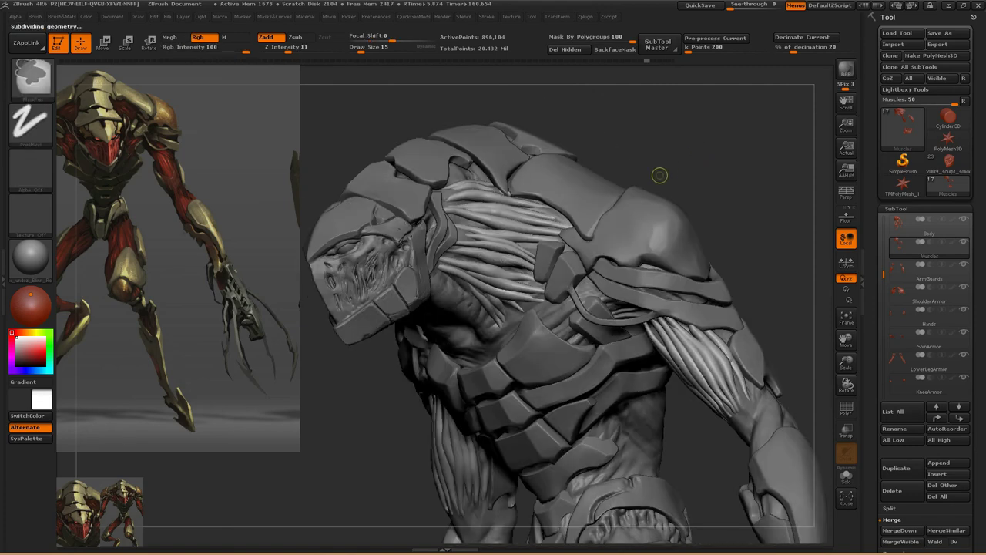
key(])
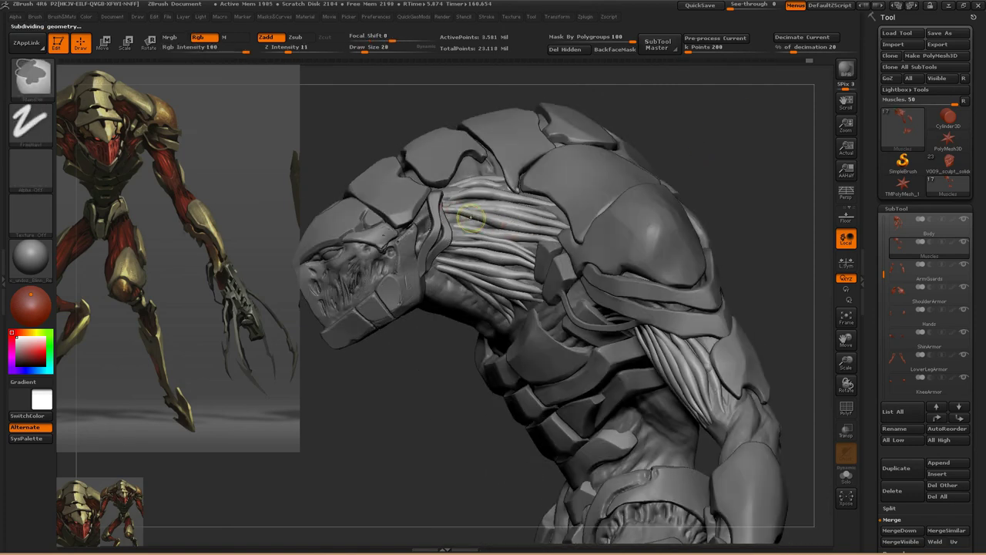
drag(465, 251, 505, 293)
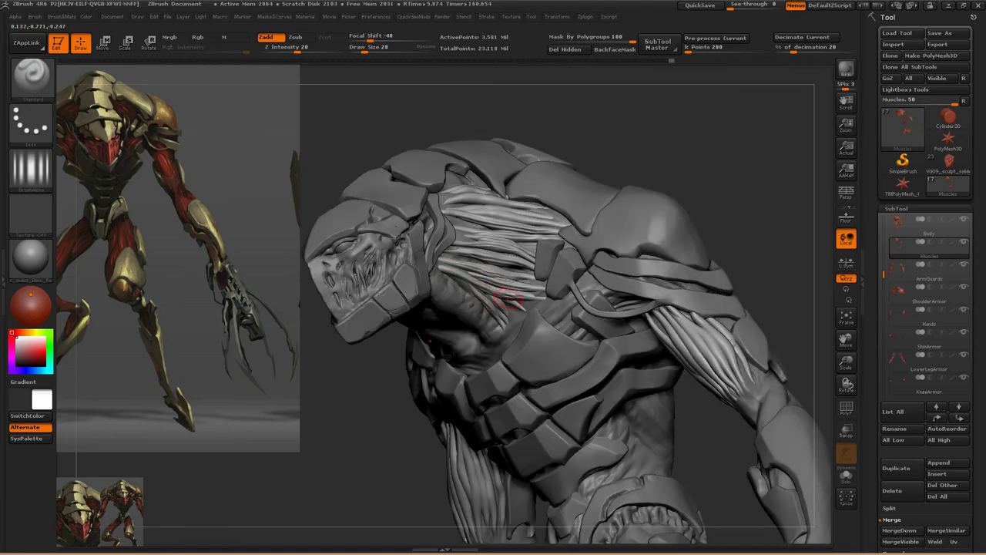
mouse_move(493, 295)
mouse_down()
mouse_move(475, 225)
mouse_move(477, 206)
mouse_move(504, 199)
mouse_up()
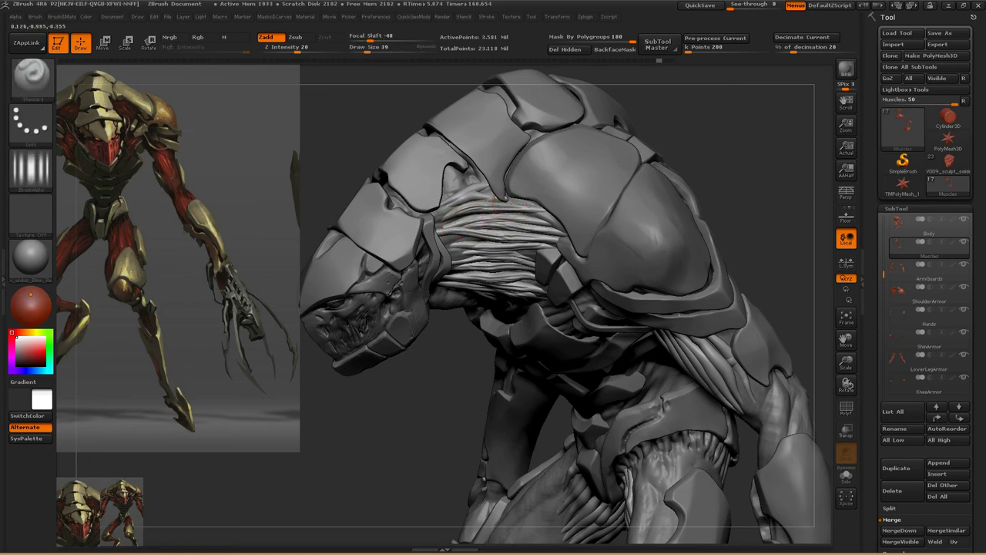
mouse_move(739, 177)
mouse_down()
mouse_move(760, 165)
mouse_move(254, 224)
mouse_up()
mouse_move(584, 282)
mouse_down()
mouse_move(589, 304)
mouse_move(577, 315)
mouse_move(547, 299)
mouse_up()
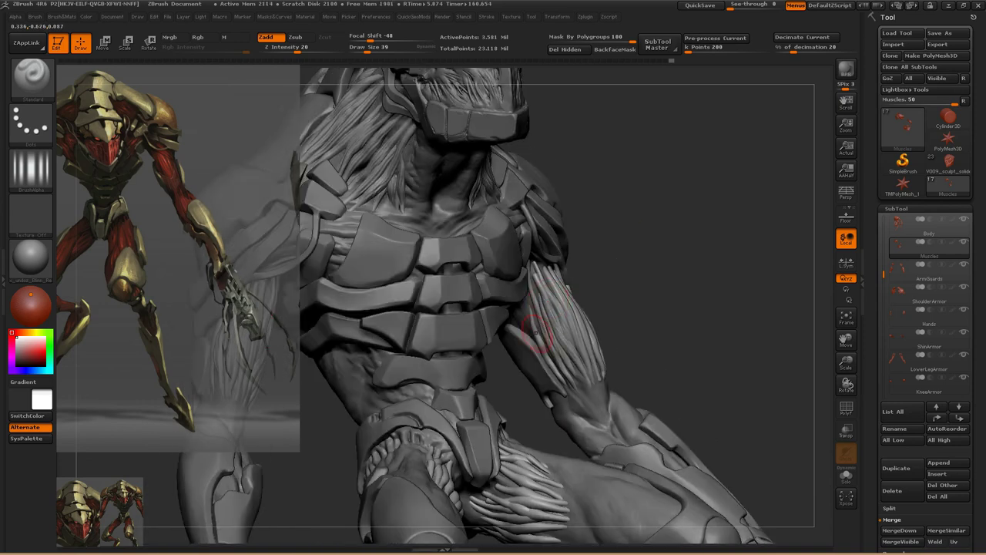
mouse_move(548, 297)
mouse_down()
mouse_move(565, 309)
mouse_move(602, 291)
mouse_up()
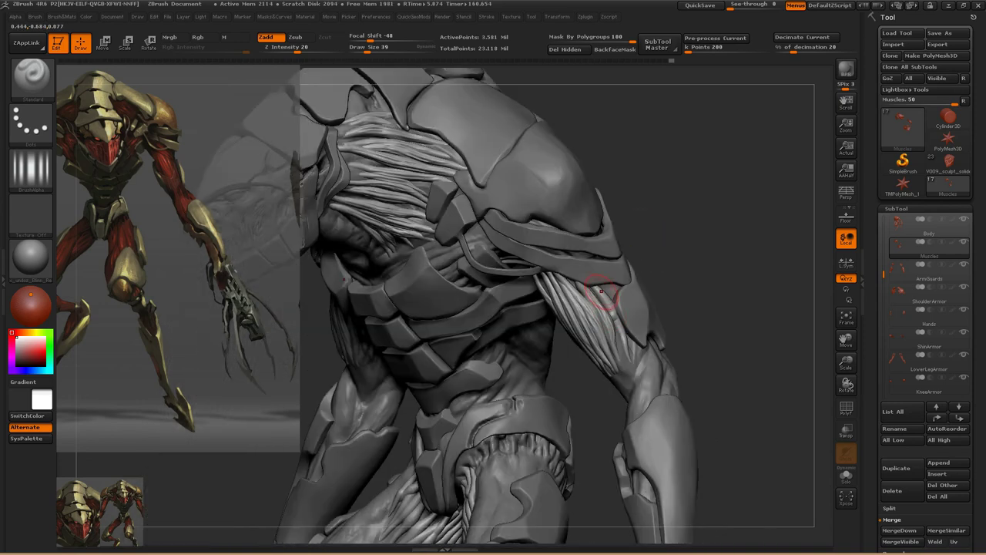
mouse_move(622, 331)
mouse_down()
mouse_move(572, 272)
mouse_move(545, 277)
mouse_move(608, 291)
mouse_up()
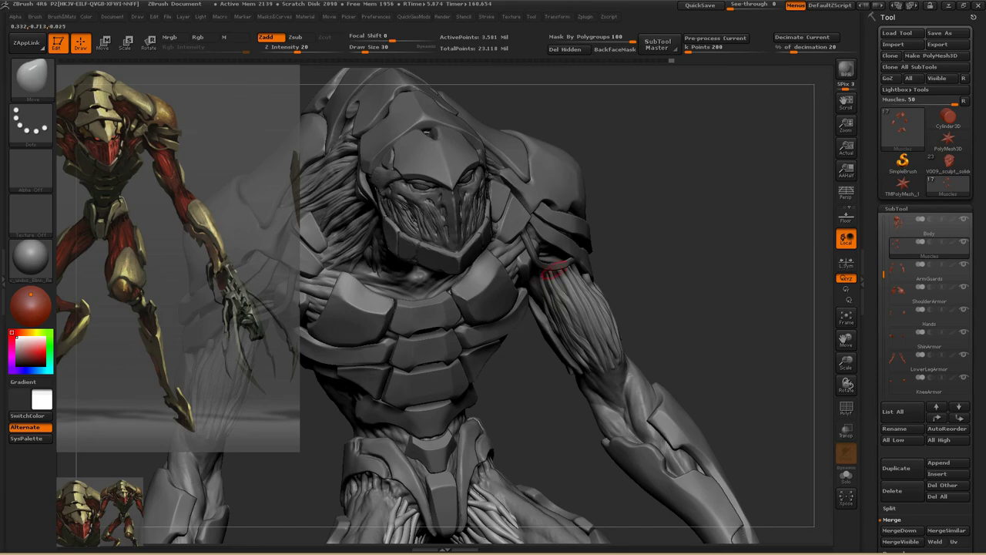
drag(667, 283, 846, 476)
click(846, 475)
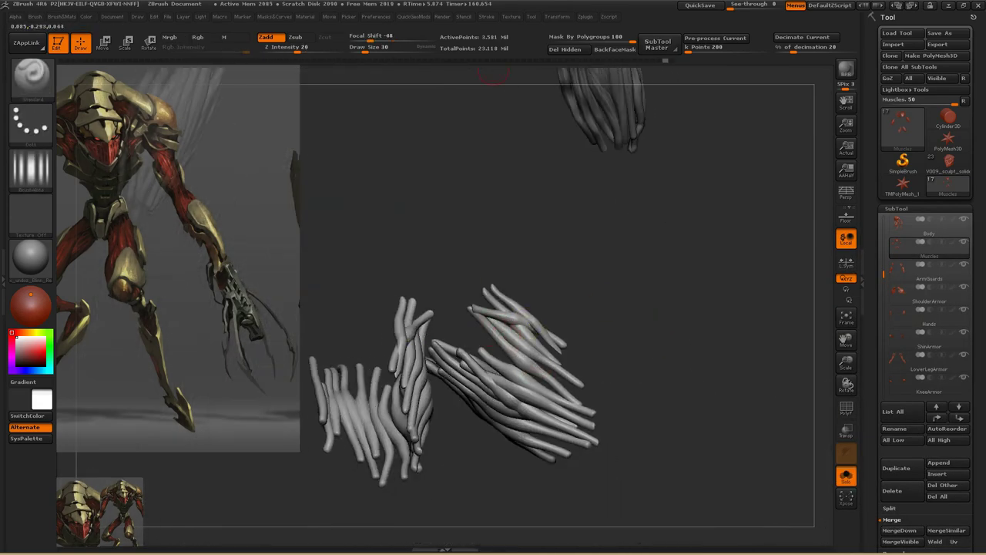
- Inflate the soloed muscle strand bundles with the Inflat brush
drag(509, 327, 531, 393)
mouse_move(472, 377)
mouse_down()
mouse_move(441, 384)
mouse_move(484, 393)
mouse_move(448, 402)
mouse_move(502, 413)
mouse_move(565, 336)
mouse_move(497, 323)
mouse_move(555, 235)
mouse_move(586, 222)
mouse_up()
key(b)
key(i)
key(n)
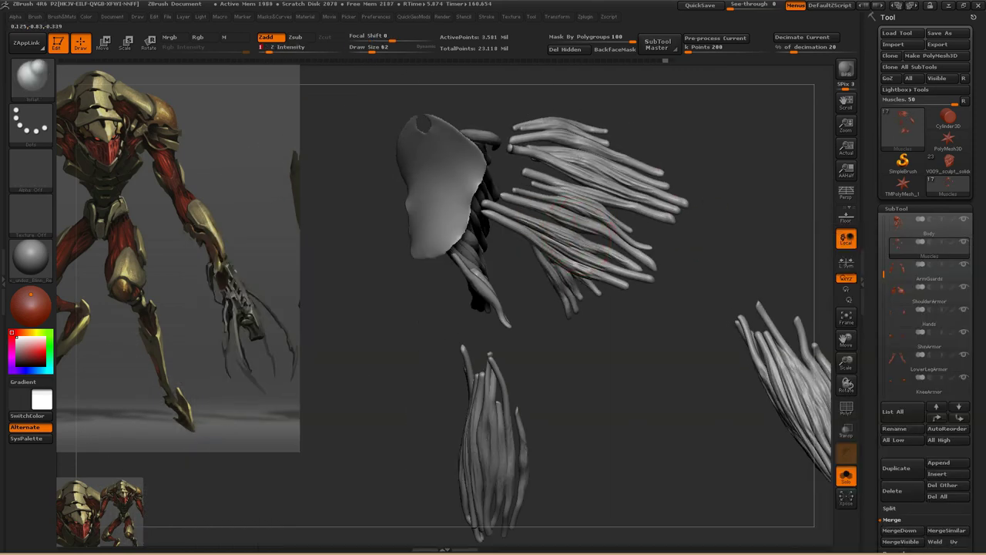
mouse_move(650, 201)
mouse_down()
mouse_move(539, 474)
mouse_move(550, 341)
mouse_move(744, 286)
mouse_move(590, 242)
mouse_move(602, 253)
mouse_move(820, 282)
mouse_move(718, 292)
mouse_up()
- Apply Del Lower and Reconstruct Subdiv to the strands in Tool > Geometry
drag(801, 274, 819, 208)
scroll(925, 308, down, 4)
scroll(925, 385, down, 1)
click(897, 456)
click(912, 478)
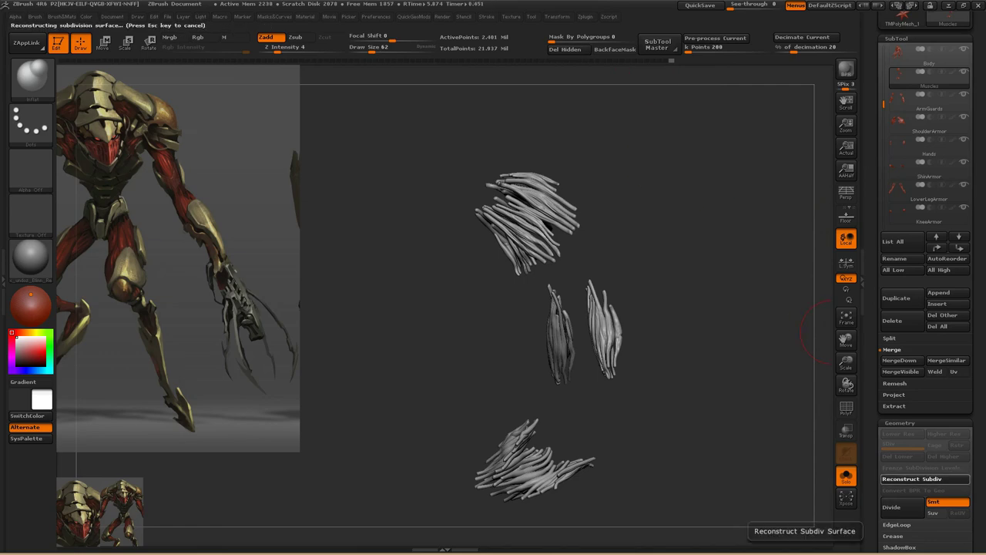
- Return to the full body with a small Standard brush and collapse the Geometry settings
mouse_move(820, 339)
mouse_down()
mouse_move(786, 316)
mouse_move(830, 394)
mouse_up()
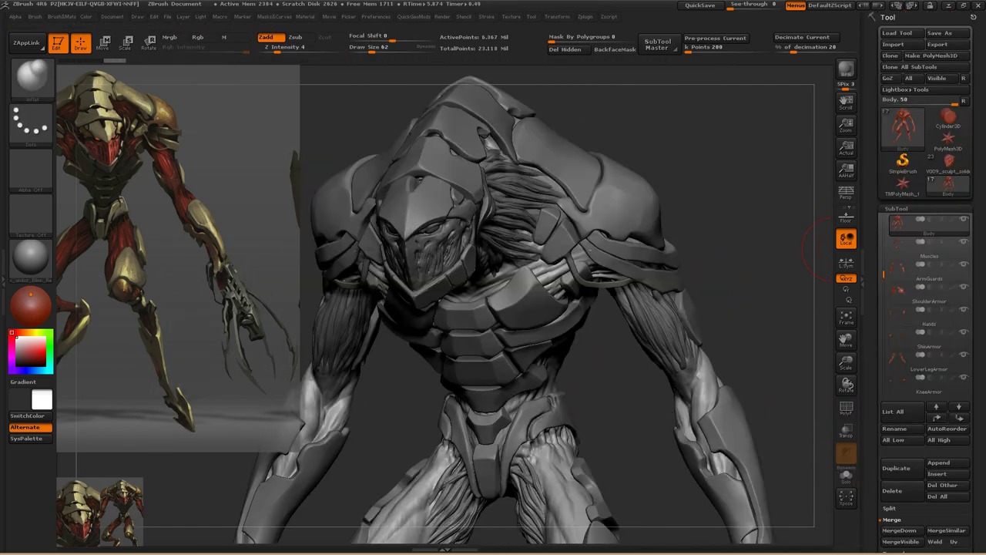
drag(601, 331, 638, 330)
key(b)
key(s)
key(t)
key(bracketleft)
key(bracketleft)
key(bracketleft)
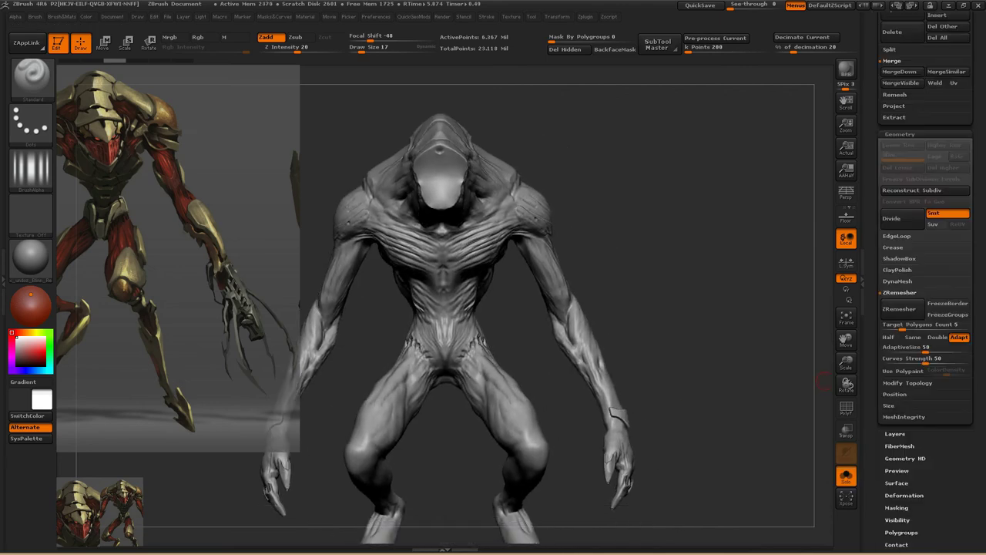
click(899, 134)
- Store a morph target of the body and set up the Standard brush with dots stroke
click(905, 142)
click(895, 154)
mouse_move(780, 201)
mouse_down()
mouse_move(740, 231)
mouse_move(570, 301)
mouse_up()
key(b)
key(m)
key(r)
key(b)
key(s)
key(t)
- Sculpt muscle definition with the Standard brush around the back, sides and front
mouse_move(573, 342)
mouse_down()
mouse_move(693, 324)
mouse_move(573, 319)
mouse_up()
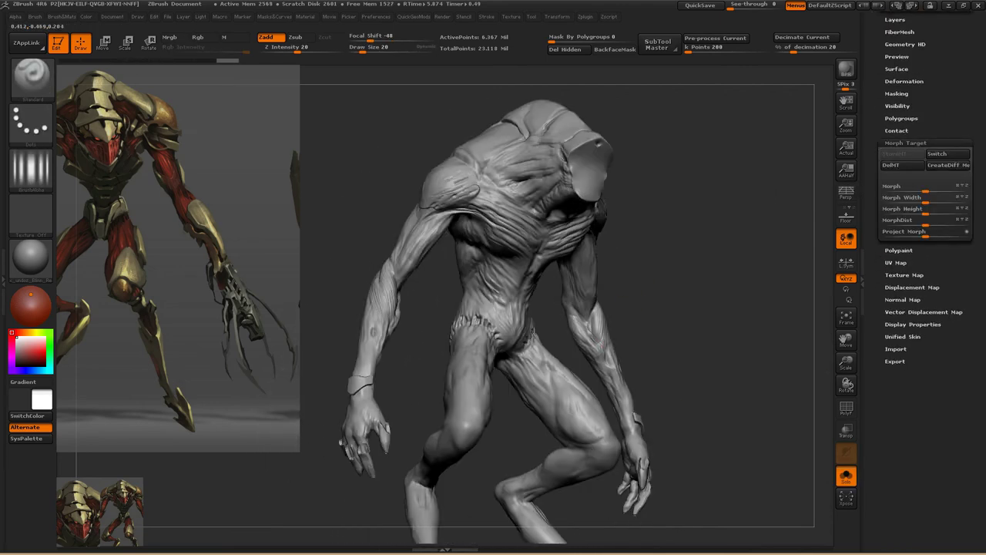
mouse_move(694, 463)
mouse_down()
mouse_move(827, 538)
mouse_move(533, 365)
mouse_up()
mouse_move(545, 331)
mouse_down()
mouse_move(625, 341)
mouse_move(552, 307)
mouse_move(558, 254)
mouse_up()
mouse_move(508, 285)
mouse_down()
mouse_move(544, 286)
mouse_move(432, 254)
mouse_move(468, 276)
mouse_move(577, 280)
mouse_move(726, 228)
mouse_up()
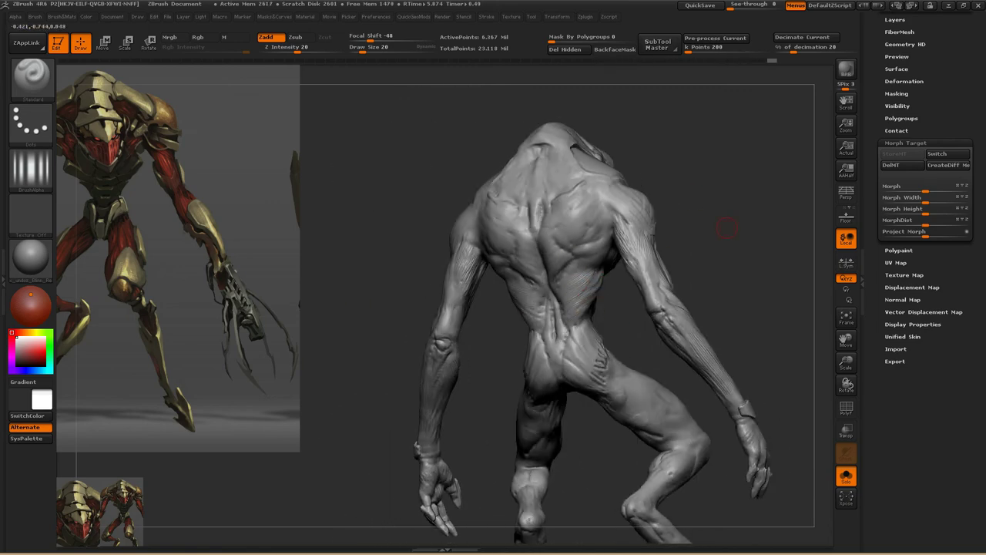
drag(709, 263, 627, 370)
mouse_move(659, 443)
mouse_down()
mouse_move(555, 300)
mouse_move(660, 275)
mouse_move(638, 231)
mouse_move(543, 271)
mouse_up()
alt+drag(574, 310, 611, 310)
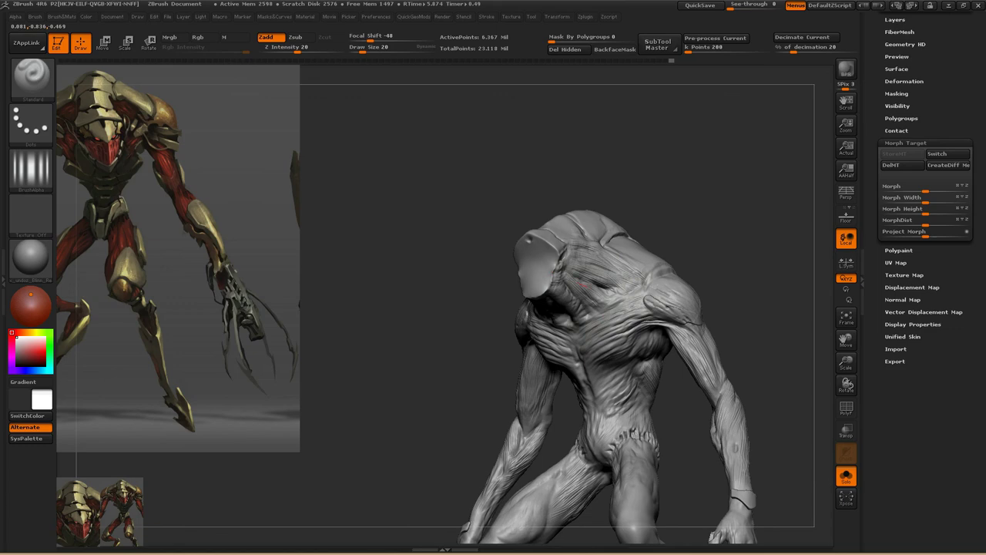
- Gently inflate the front and back muscles with the Inflat brush
key(b)
key(i)
key(n)
mouse_move(616, 323)
mouse_down()
mouse_move(632, 328)
mouse_move(598, 343)
mouse_move(516, 352)
mouse_up()
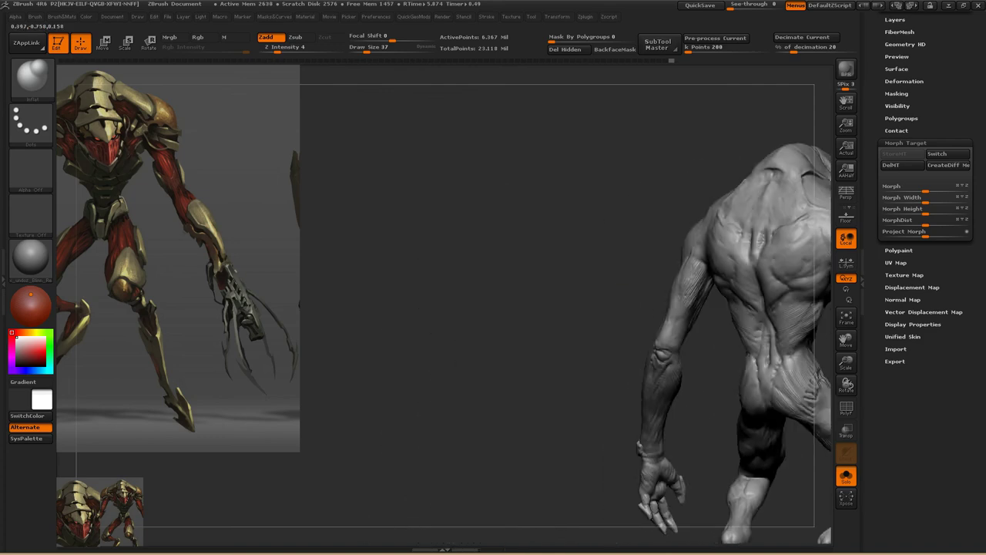
drag(530, 391, 508, 393)
- Build up the bare body's muscles with the ClayBuildup brush
key(b)
key(c)
key(b)
drag(694, 323, 533, 284)
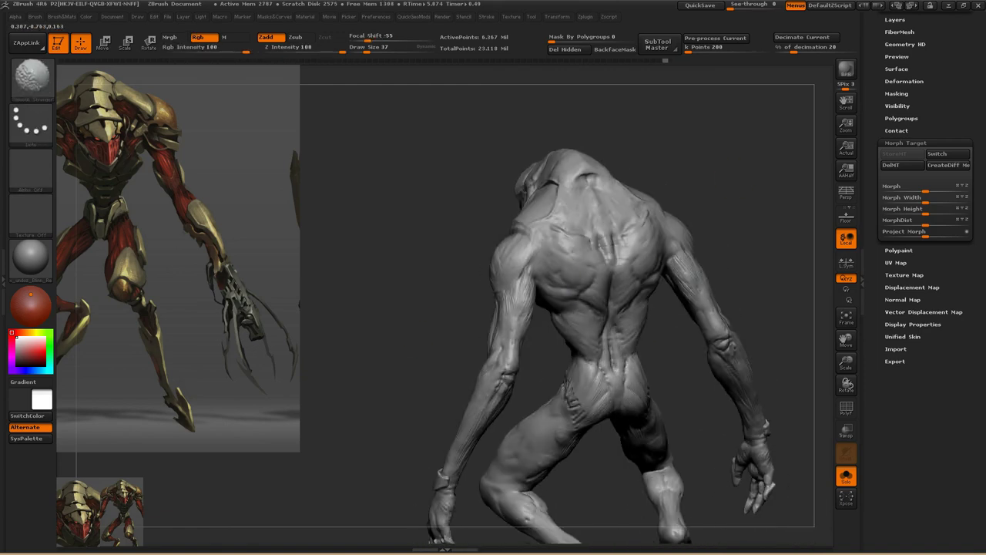
mouse_move(508, 432)
mouse_down()
mouse_move(440, 396)
mouse_move(447, 346)
mouse_up()
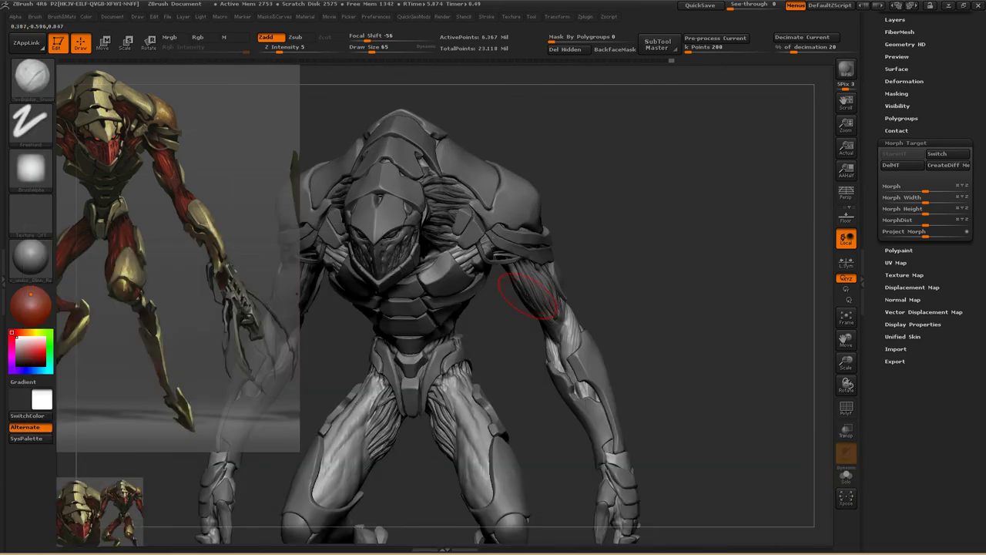
- Refine and smooth the soloed bare body with Standard, then bring the armor back
key(b)
click(451, 370)
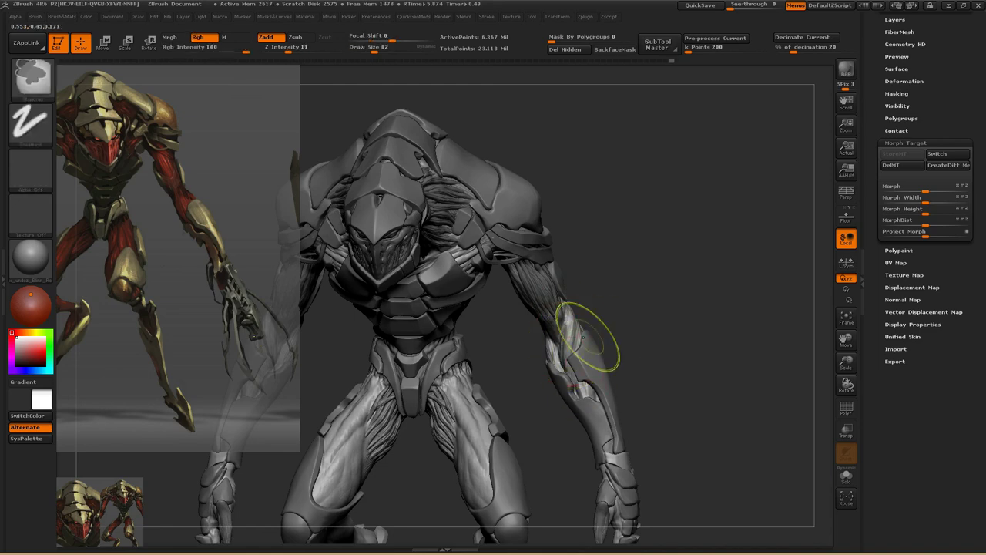
key(ctrl+shift+s)
mouse_move(578, 295)
mouse_down()
mouse_move(628, 347)
mouse_move(577, 356)
mouse_move(531, 339)
mouse_move(366, 324)
mouse_up()
key(shift)
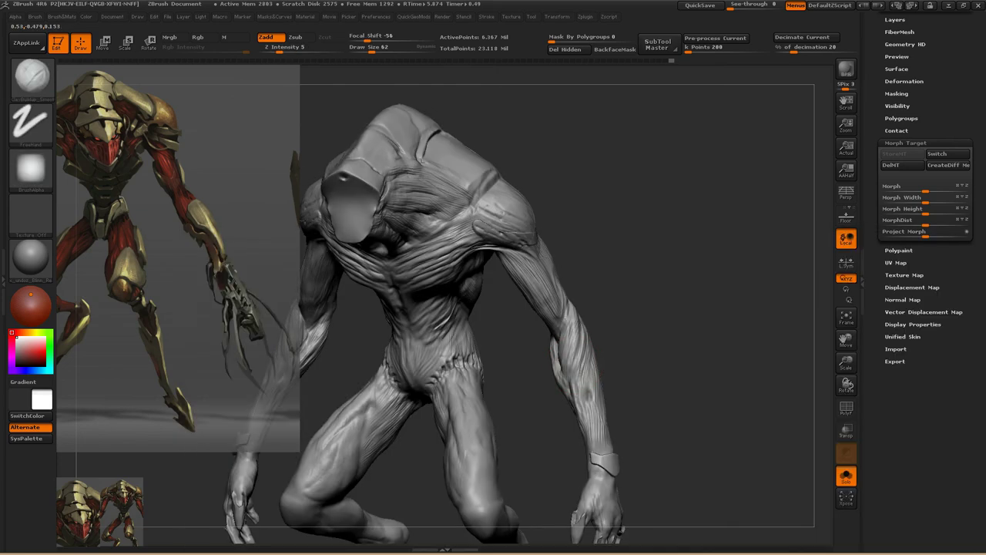
mouse_move(567, 345)
shift+mouse_down()
mouse_move(583, 343)
mouse_move(589, 324)
mouse_move(578, 359)
mouse_move(639, 330)
mouse_move(627, 246)
mouse_move(562, 389)
shift+mouse_up()
key(shift+alt+s)
alt+drag(386, 401, 443, 404)
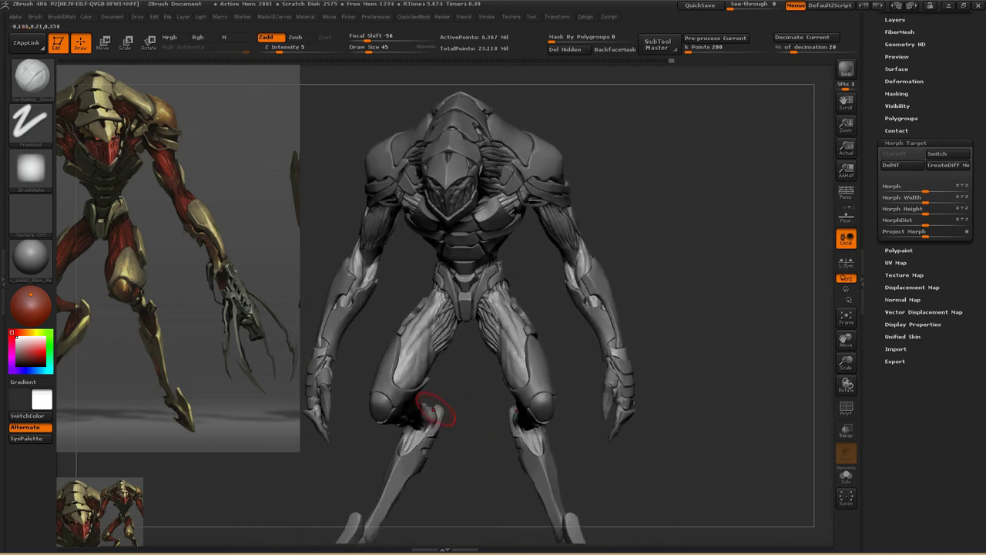
- Select the Dam_Standard carving brush
key(b)
key(s)
scroll(924, 293, up, 10)
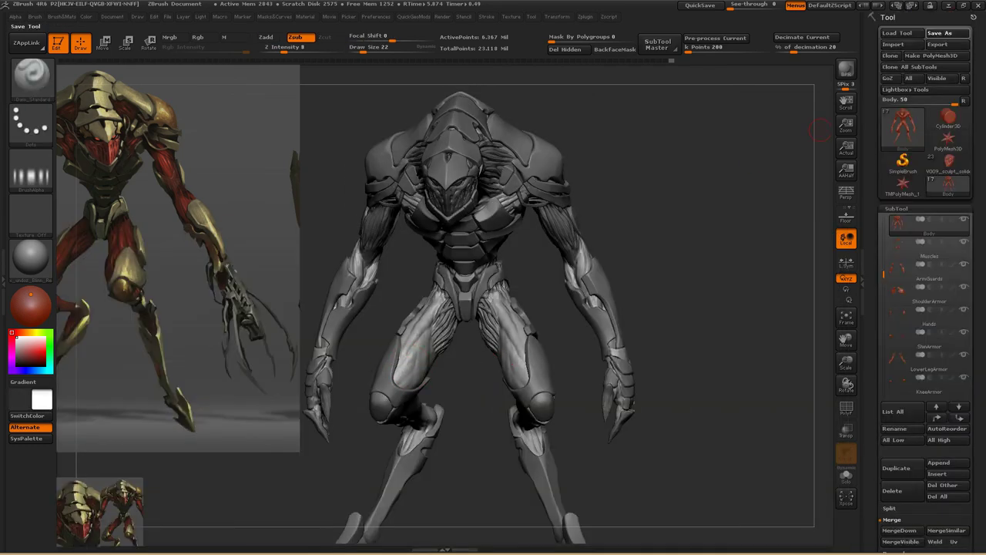
key(b)
click(502, 315)
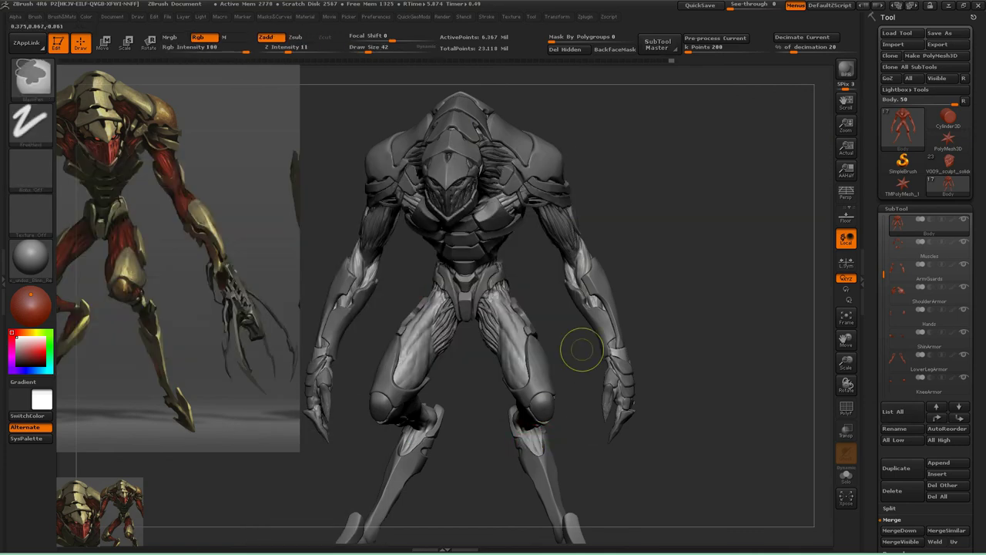
key(b)
key(d)
key(s)
key(s)
- Carve strand grooves into the inner thighs with Dam_Standard at brush size 13
drag(532, 357, 508, 357)
key(bracketleft)
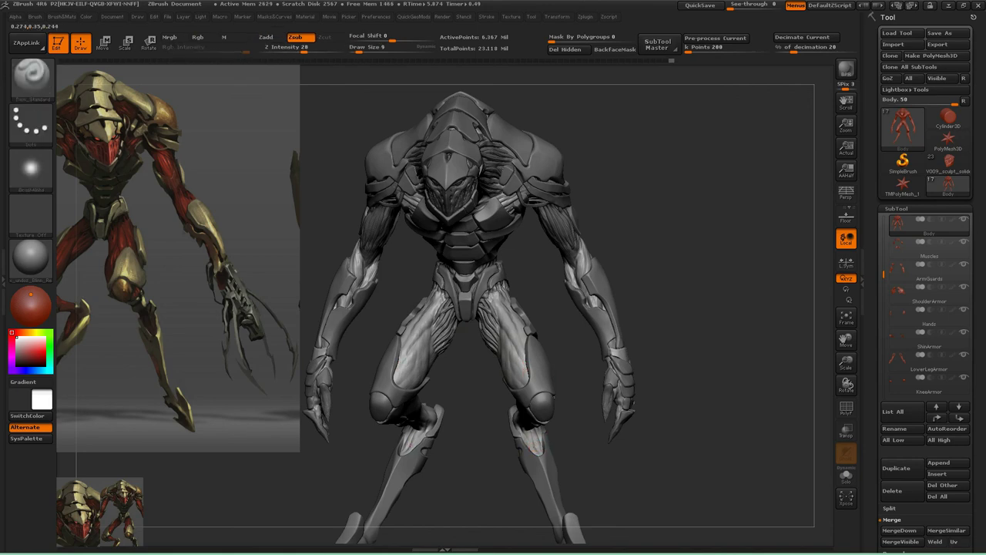
key(alt+a)
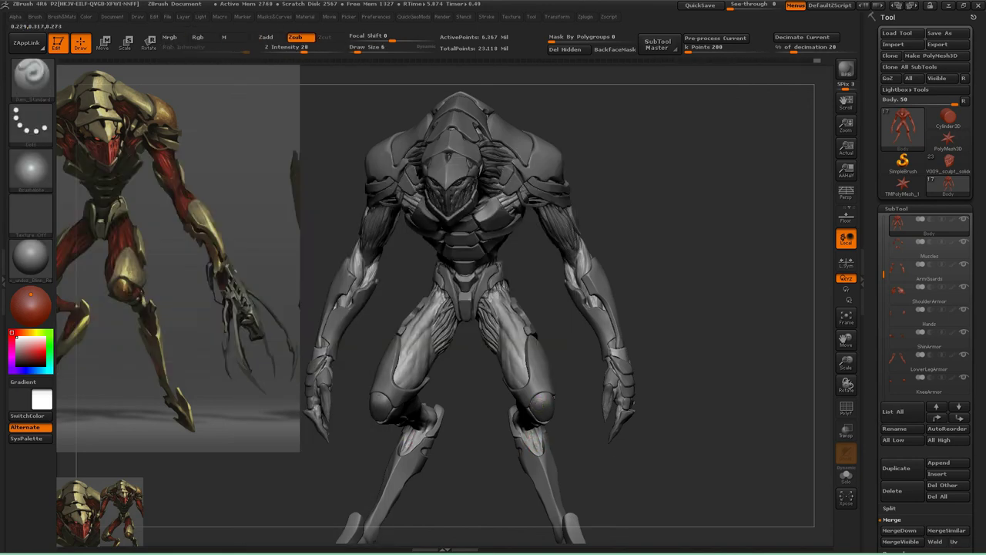
key(ctrl)
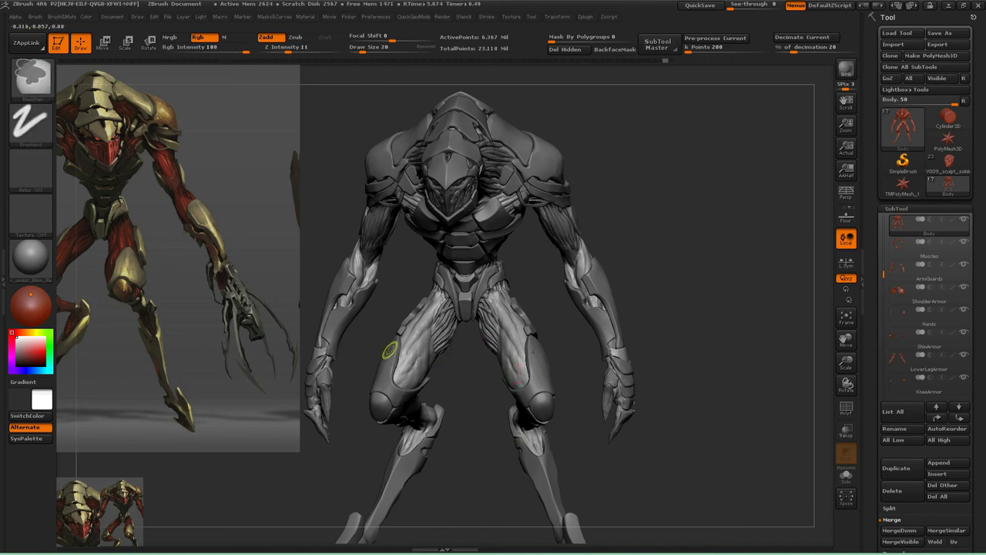
key(alt)
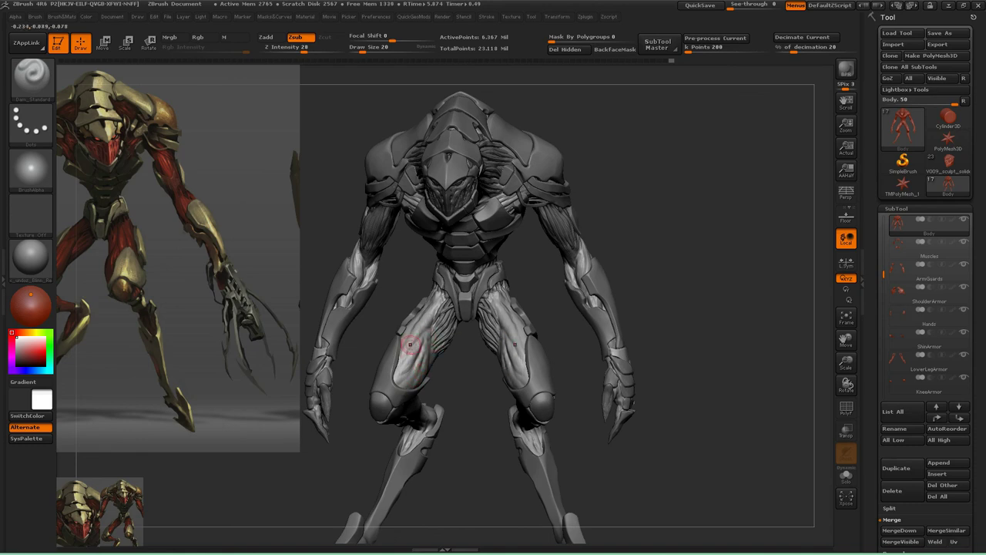
alt+drag(410, 343, 423, 418)
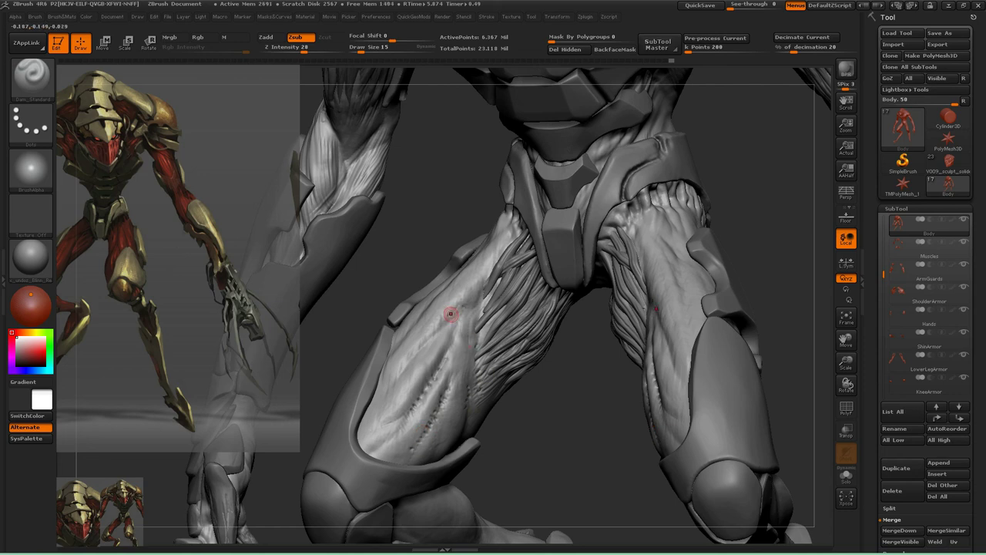
- Frame the whole armored creature in a high three-quarter view and enlarge the canvas for rendering
key(b)
key(Escape)
key(f)
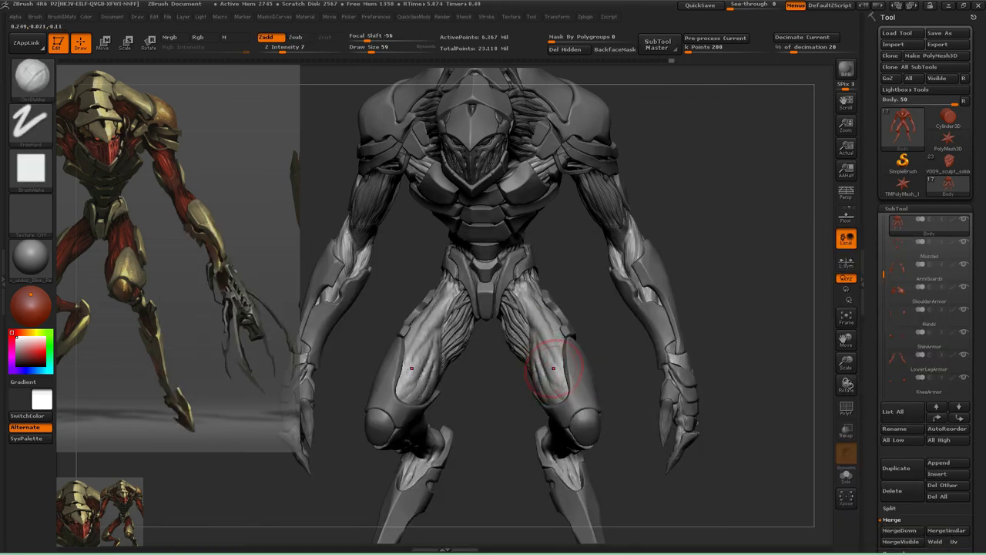
key([)
mouse_move(671, 347)
mouse_down()
mouse_move(678, 242)
mouse_move(563, 221)
mouse_move(657, 223)
mouse_up()
key(Tab)
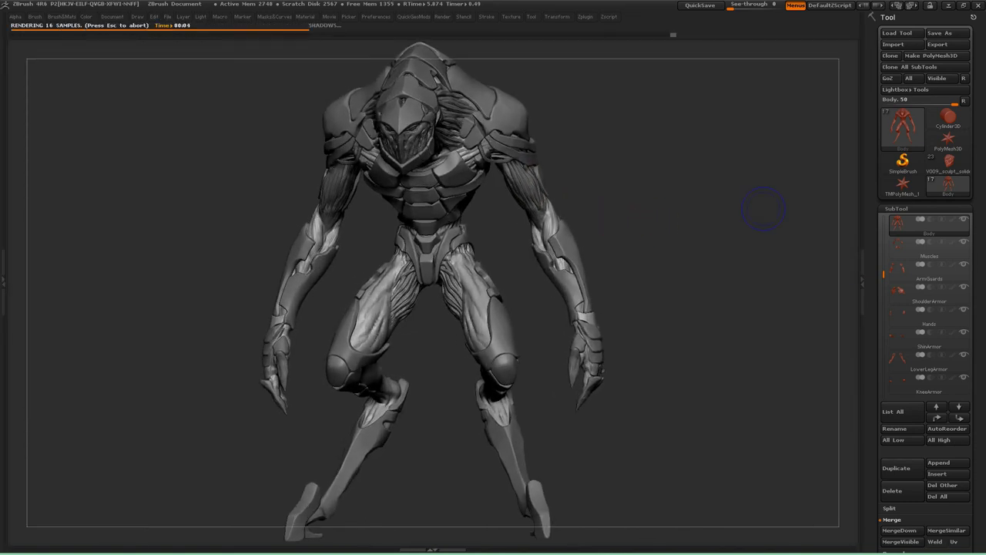